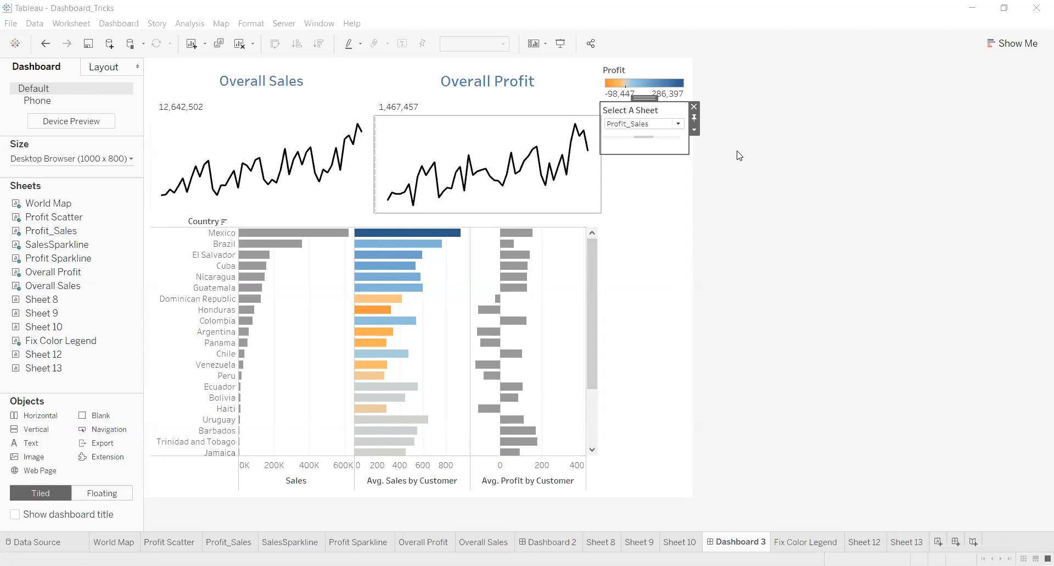
# Switch the dashboard's sheet selector through World Map and Profit Scatter, ending on Profit_Sales, to examine each view
pyautogui.click(740, 156)
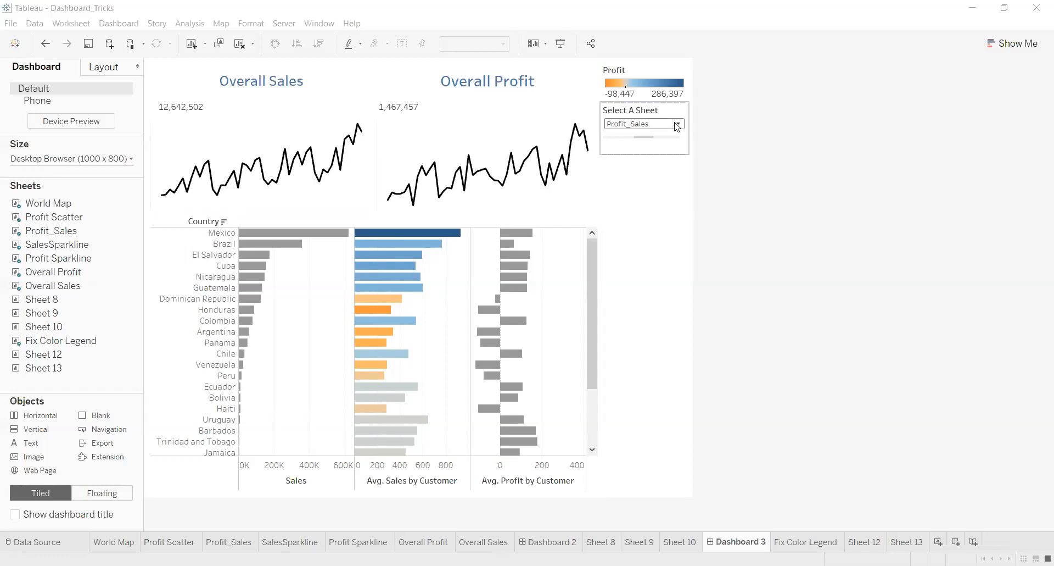
pyautogui.click(644, 125)
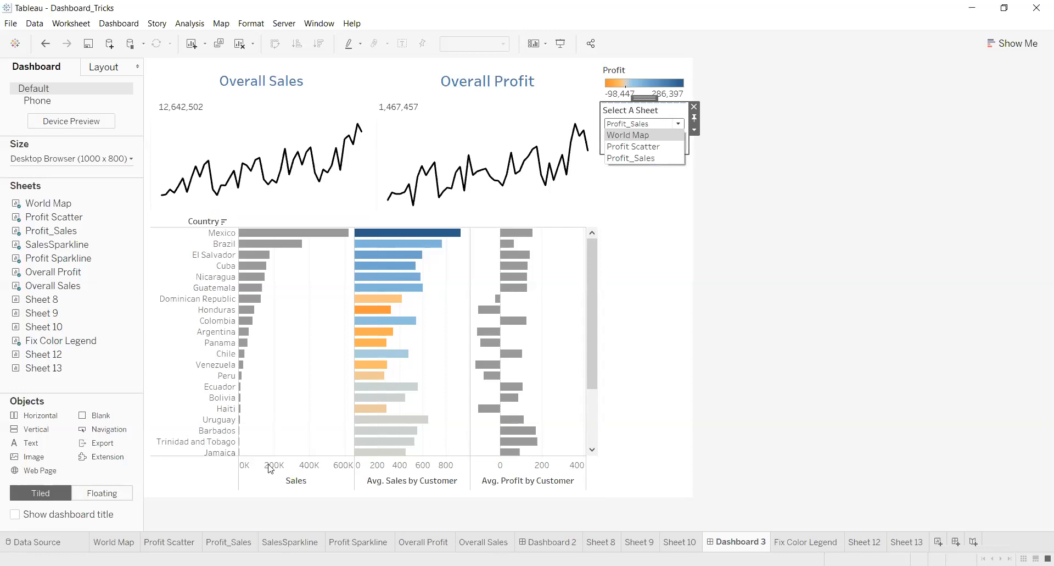
pyautogui.click(641, 137)
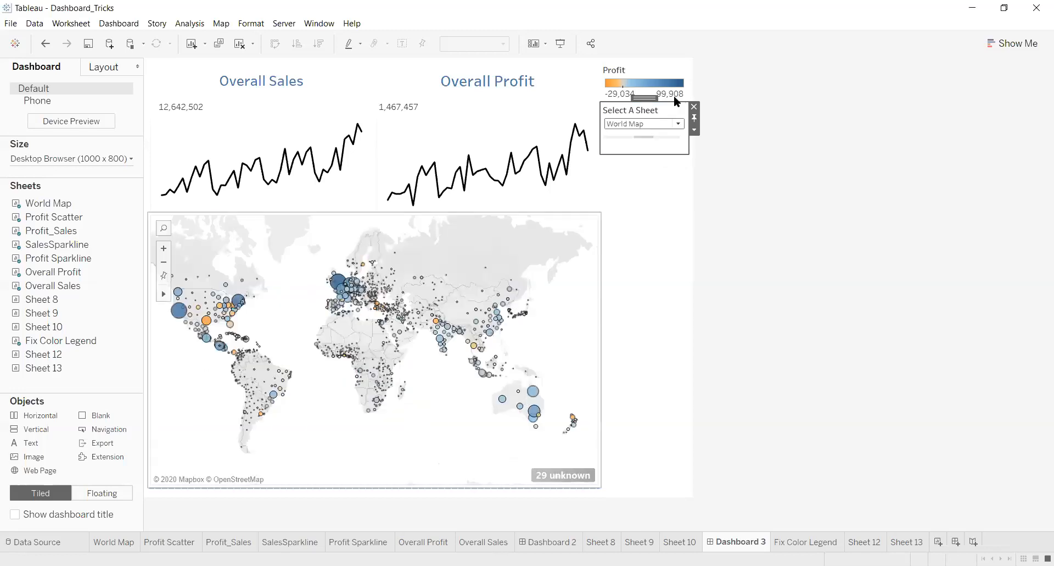
pyautogui.click(678, 124)
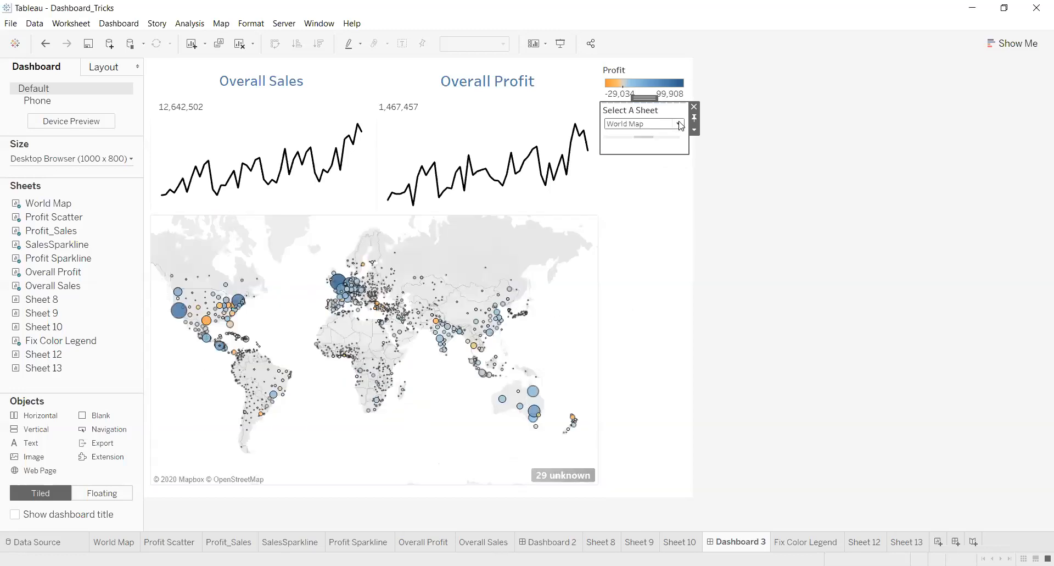
pyautogui.click(659, 146)
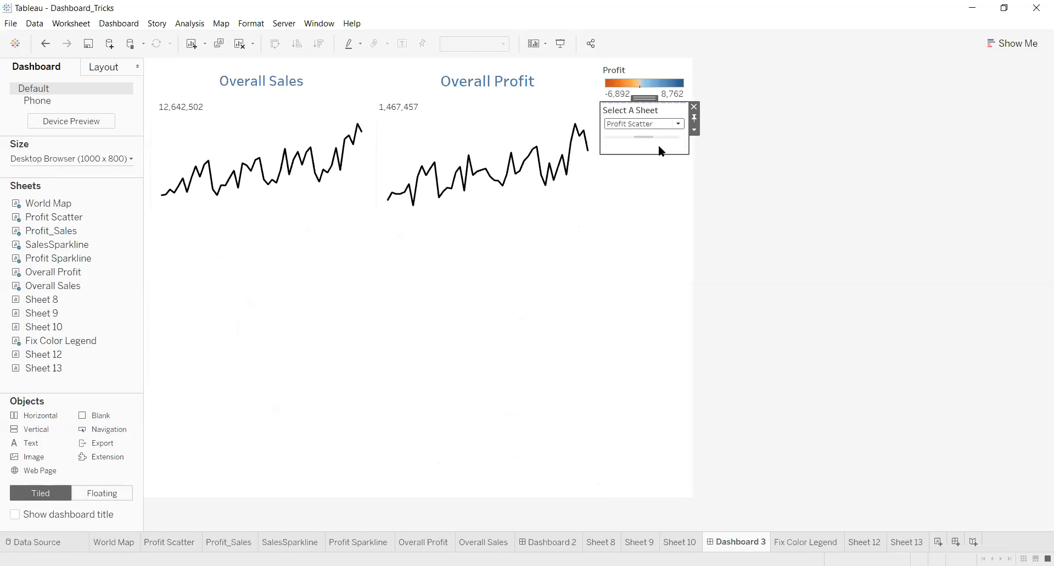
pyautogui.click(679, 125)
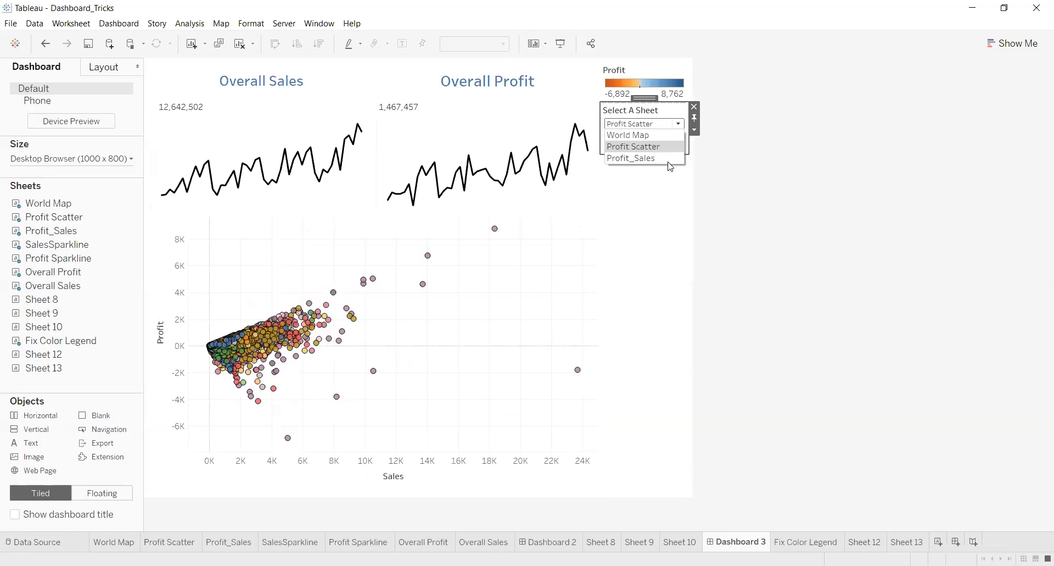
pyautogui.click(669, 160)
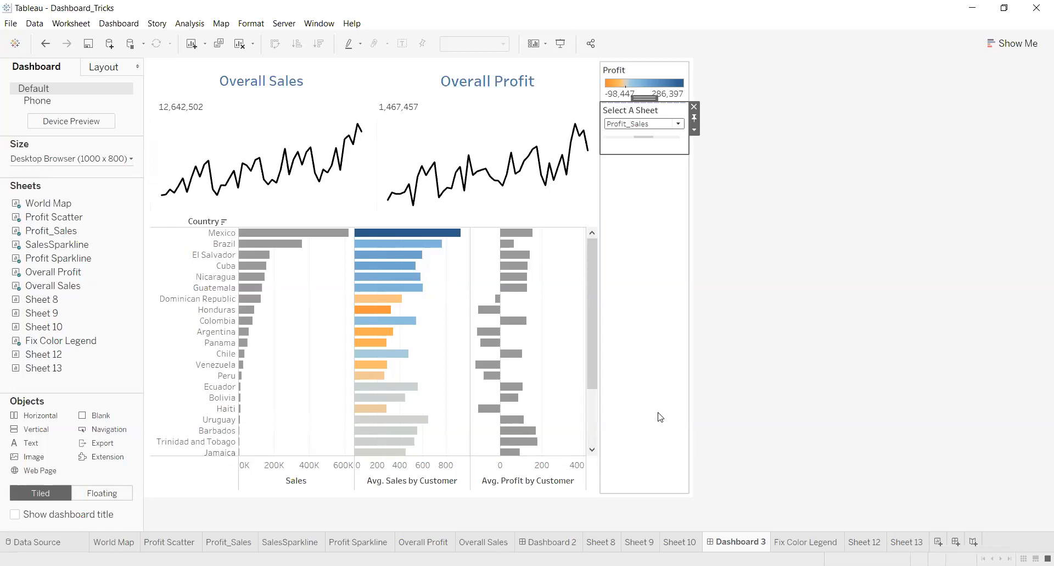
pyautogui.click(730, 391)
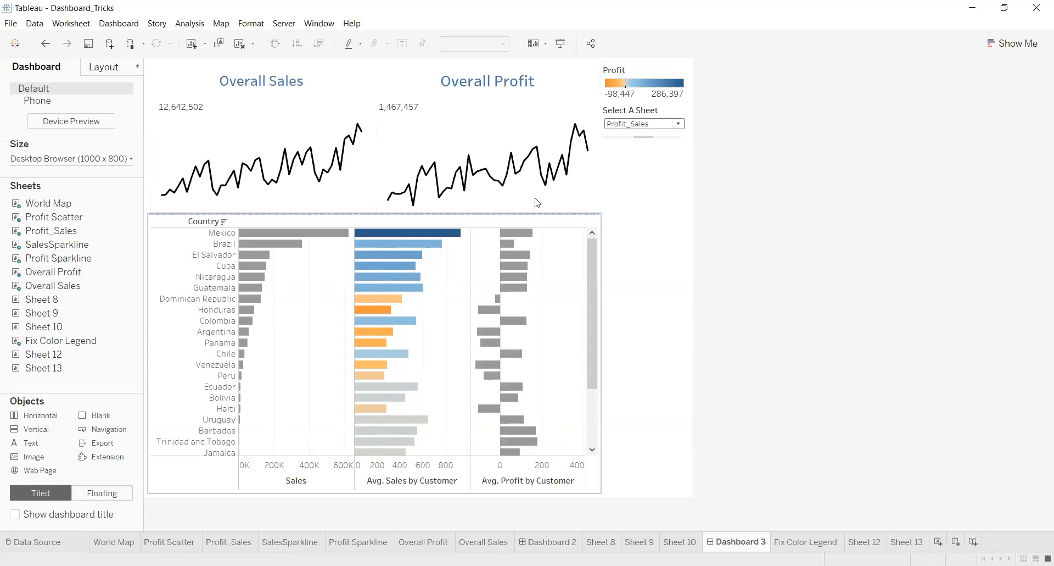
pyautogui.click(606, 291)
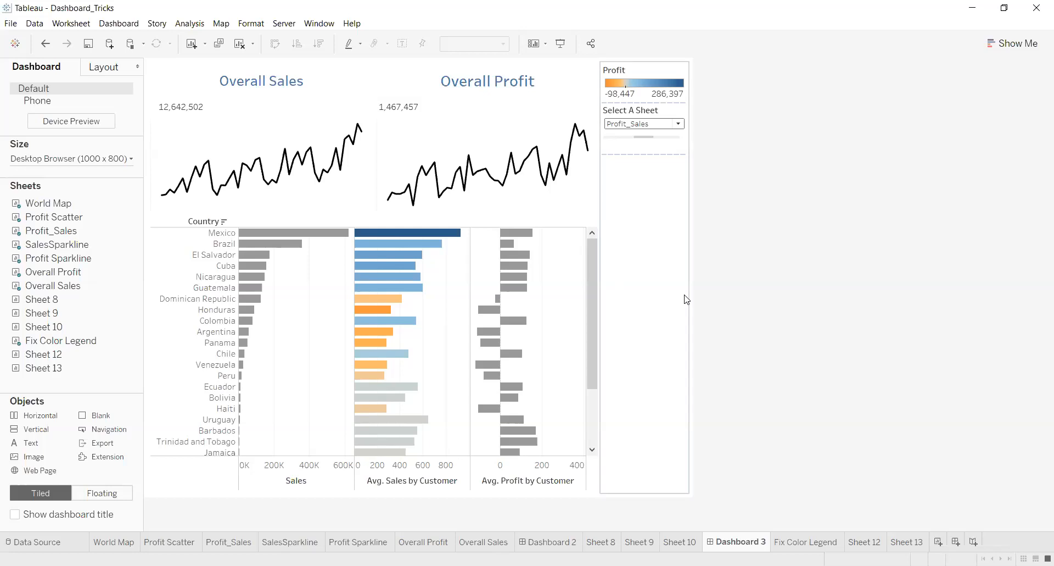
pyautogui.click(354, 178)
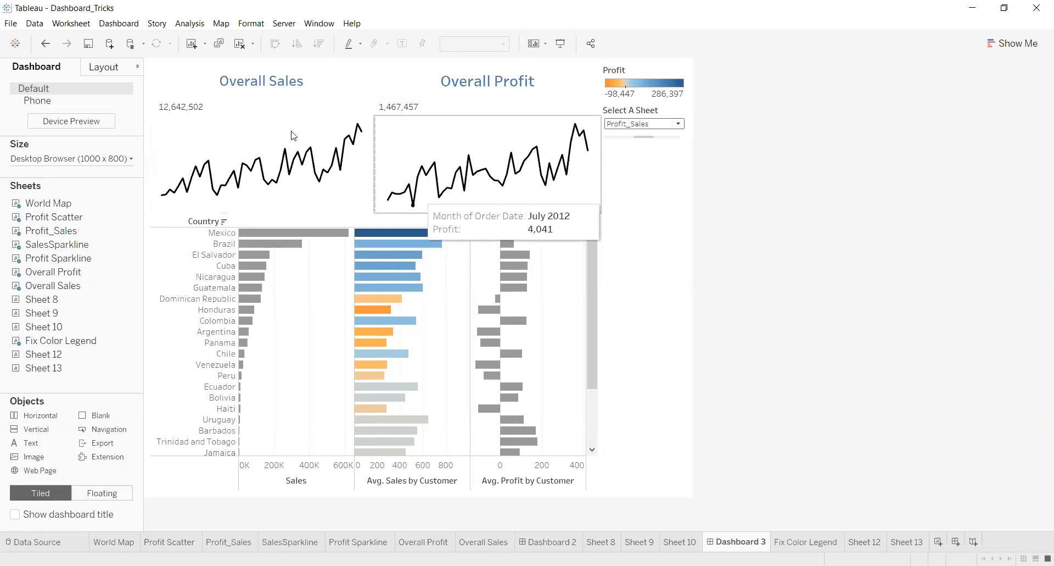
pyautogui.click(521, 159)
pyautogui.click(670, 273)
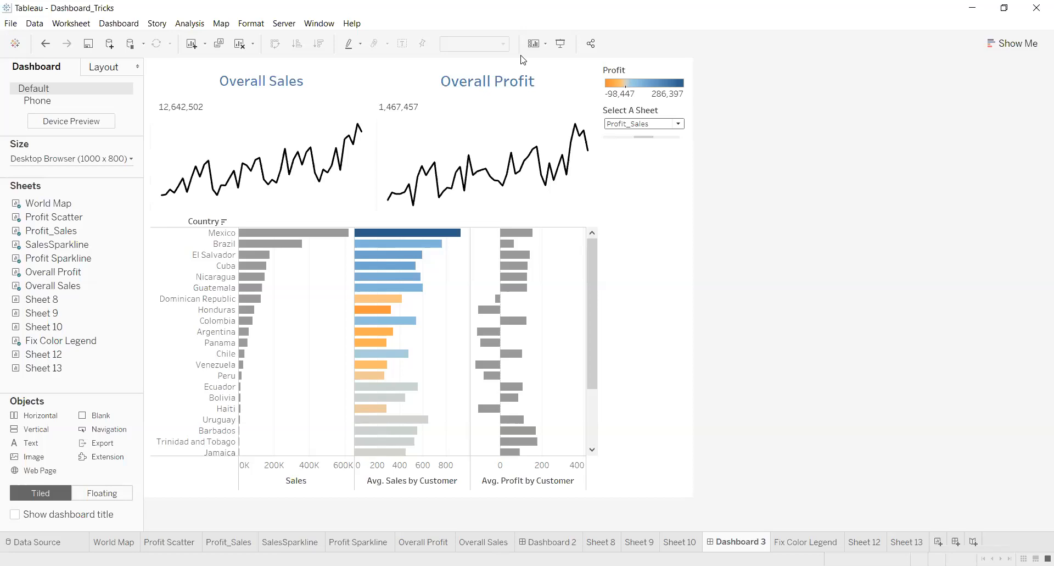
pyautogui.hotkey('alt', 'Tab')
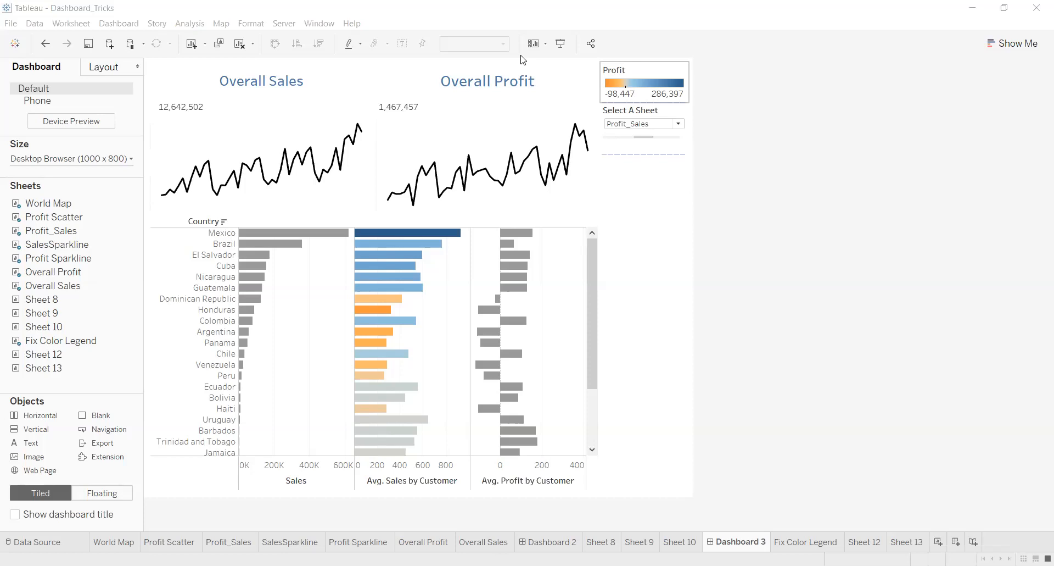
pyautogui.click(664, 129)
pyautogui.click(649, 131)
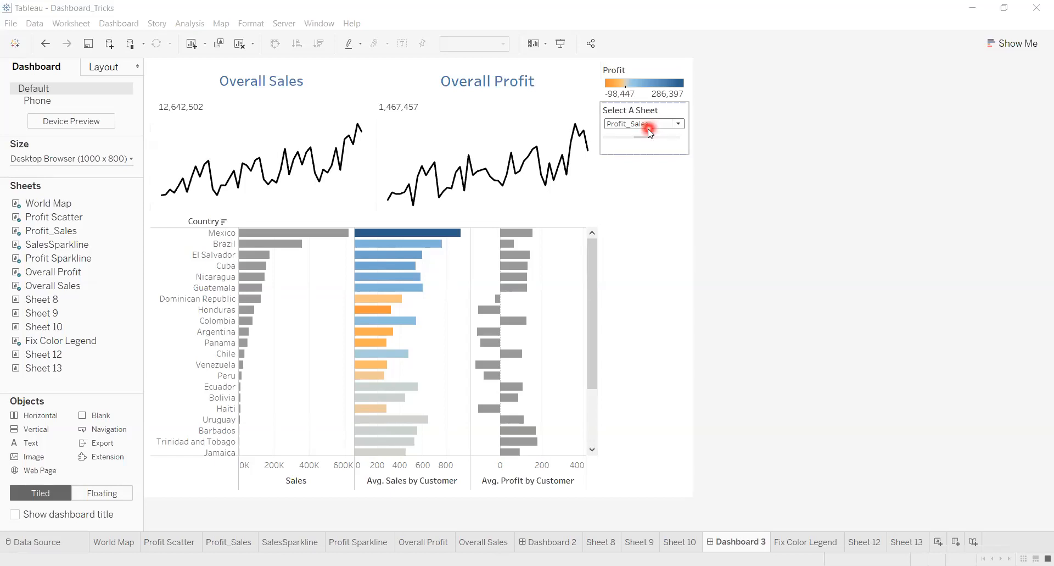
pyautogui.click(640, 125)
pyautogui.click(476, 281)
pyautogui.click(305, 436)
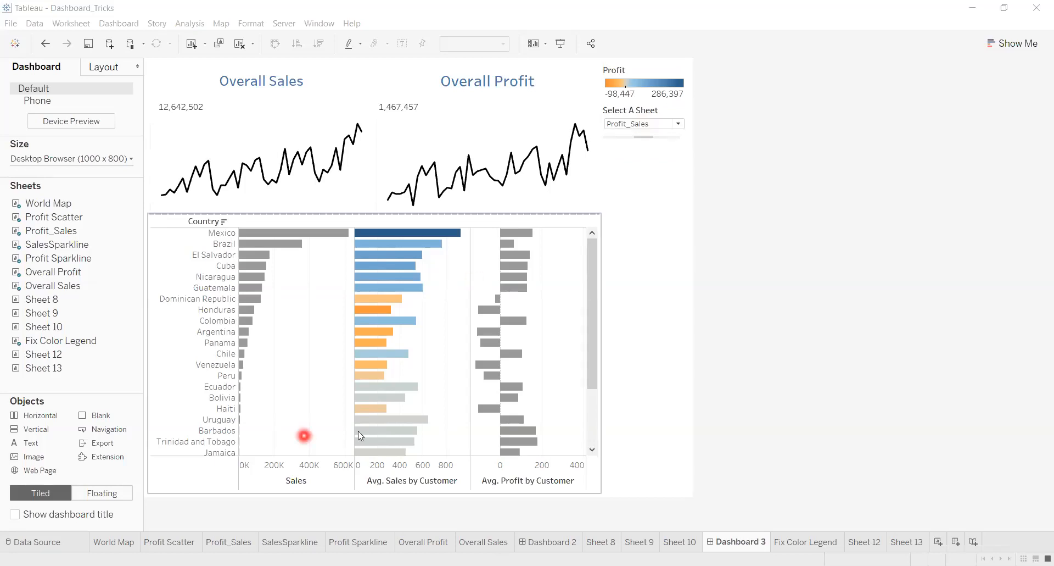
pyautogui.click(594, 348)
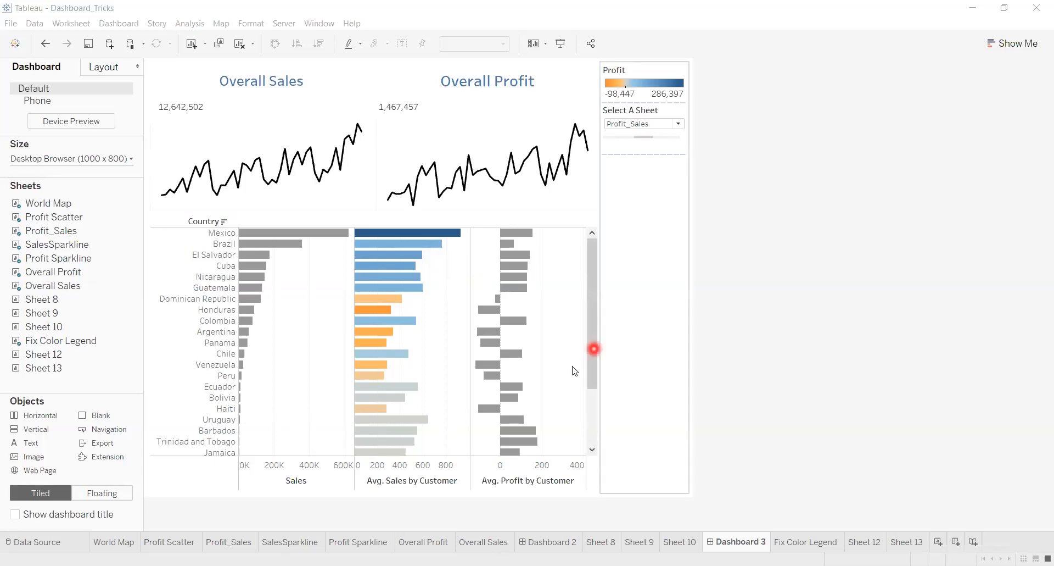
pyautogui.click(377, 294)
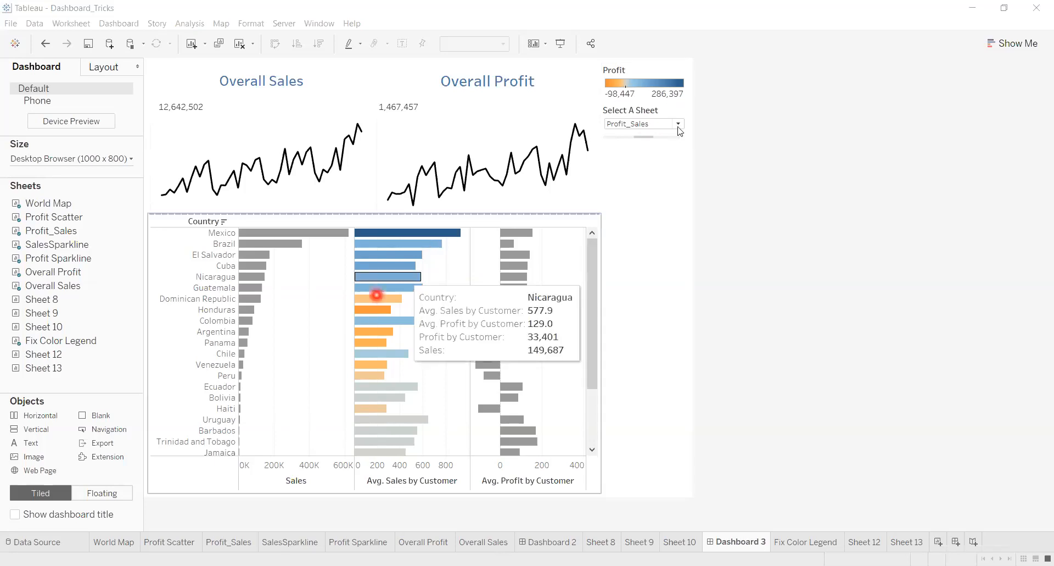
# Show the World Map, Profit Scatter and Profit_Sales views in turn with the Select A Sheet parameter
pyautogui.click(656, 137)
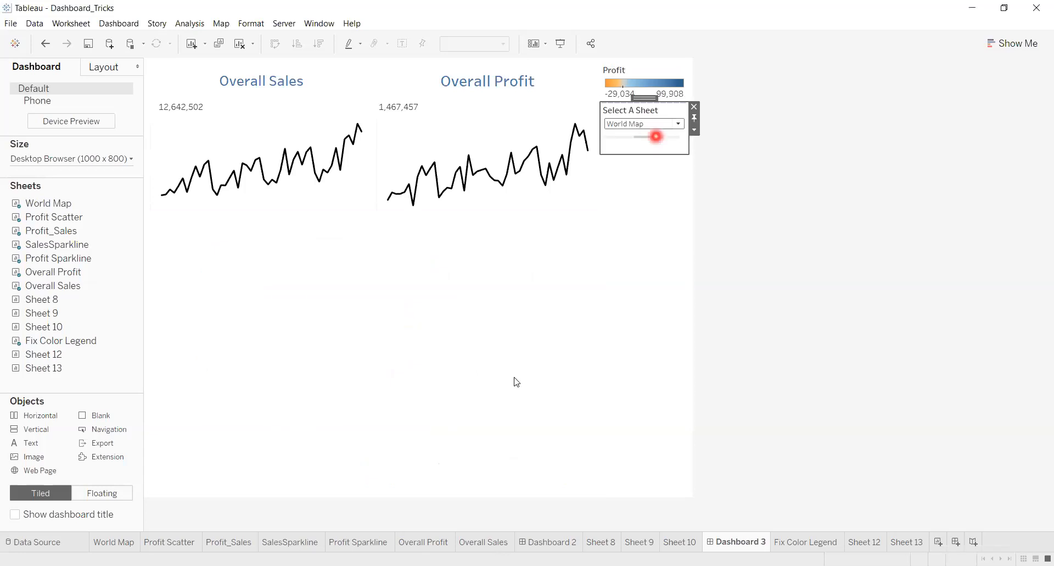
pyautogui.click(643, 214)
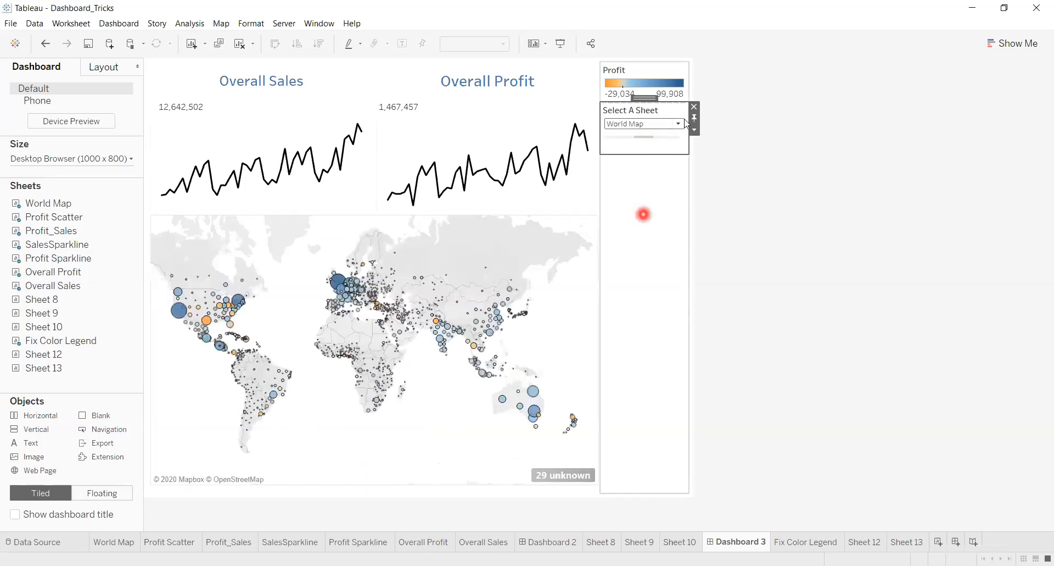
pyautogui.click(681, 124)
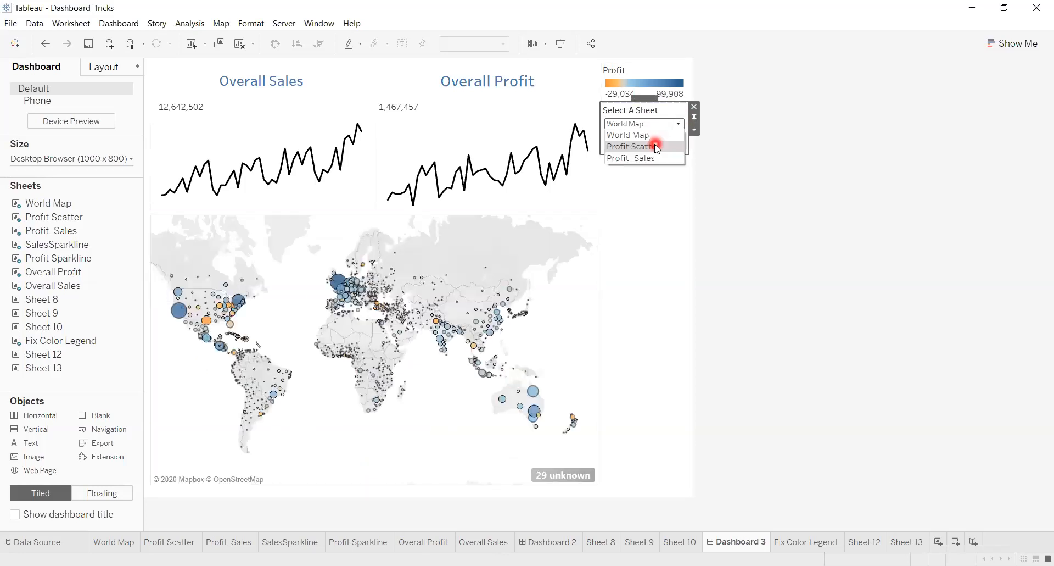
pyautogui.click(656, 146)
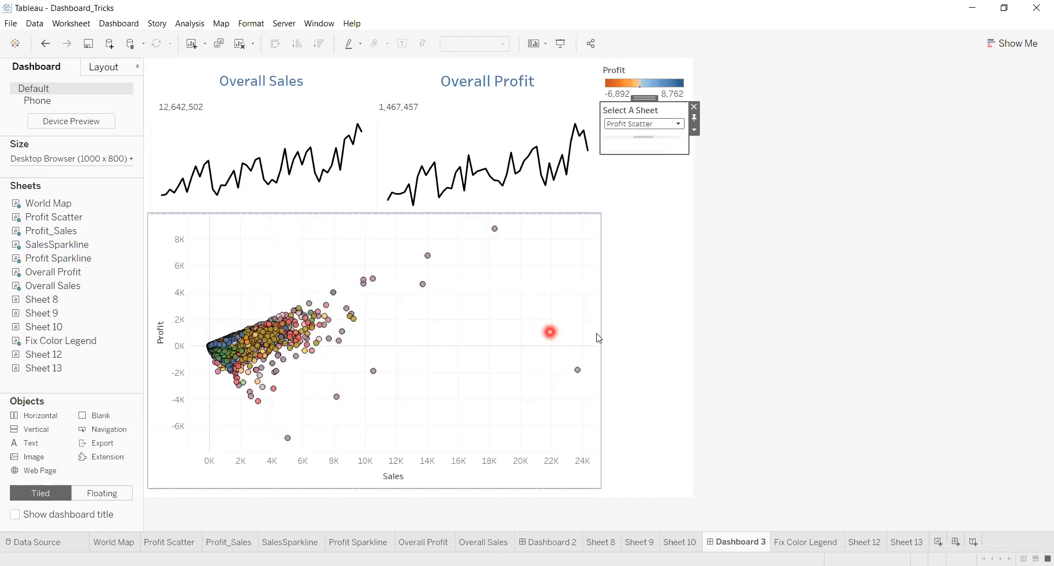
pyautogui.click(647, 325)
pyautogui.click(678, 123)
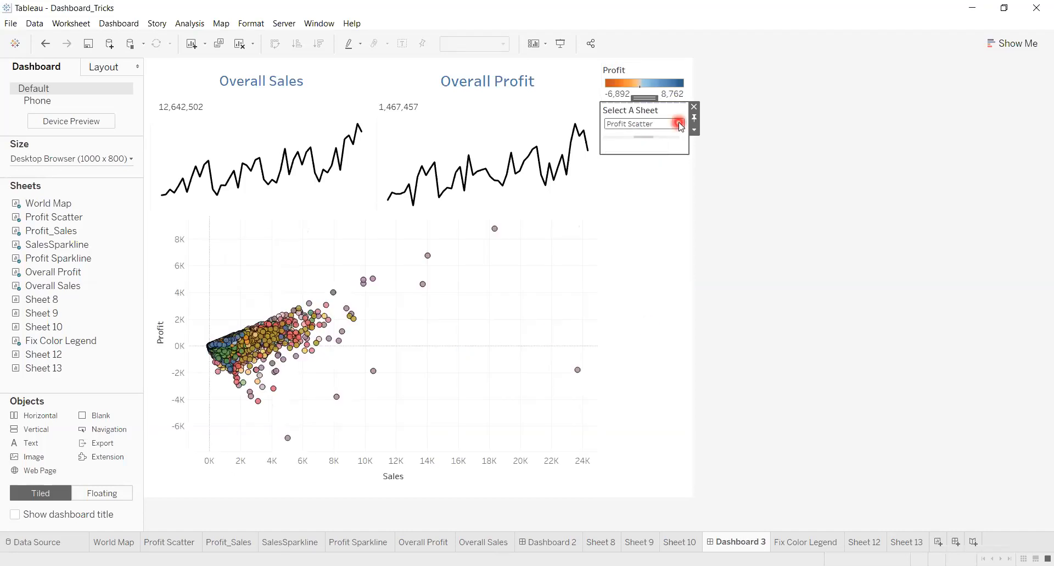
pyautogui.click(666, 157)
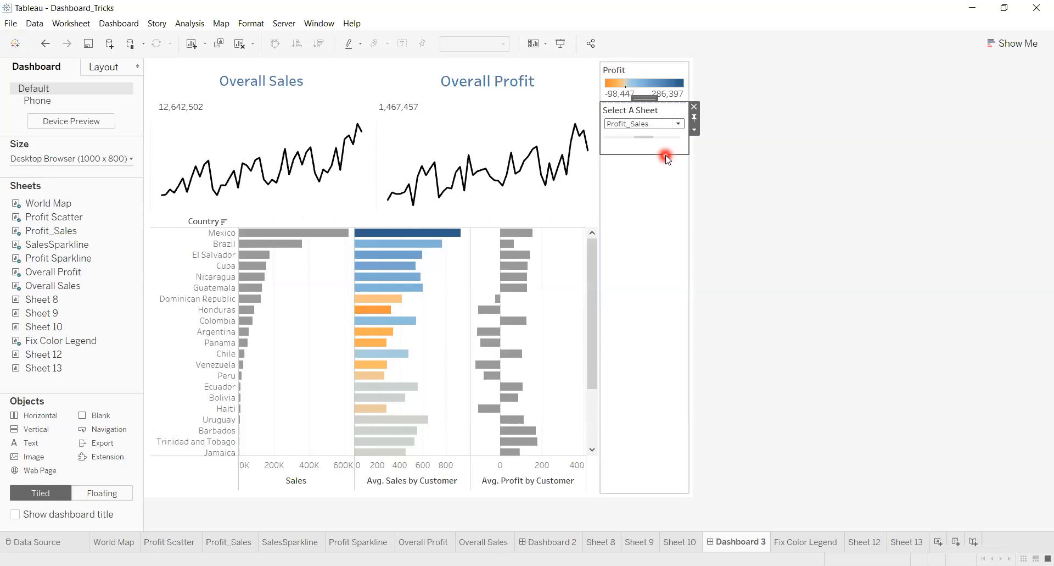
pyautogui.click(518, 305)
pyautogui.click(685, 326)
pyautogui.click(24, 34)
pyautogui.press('Escape')
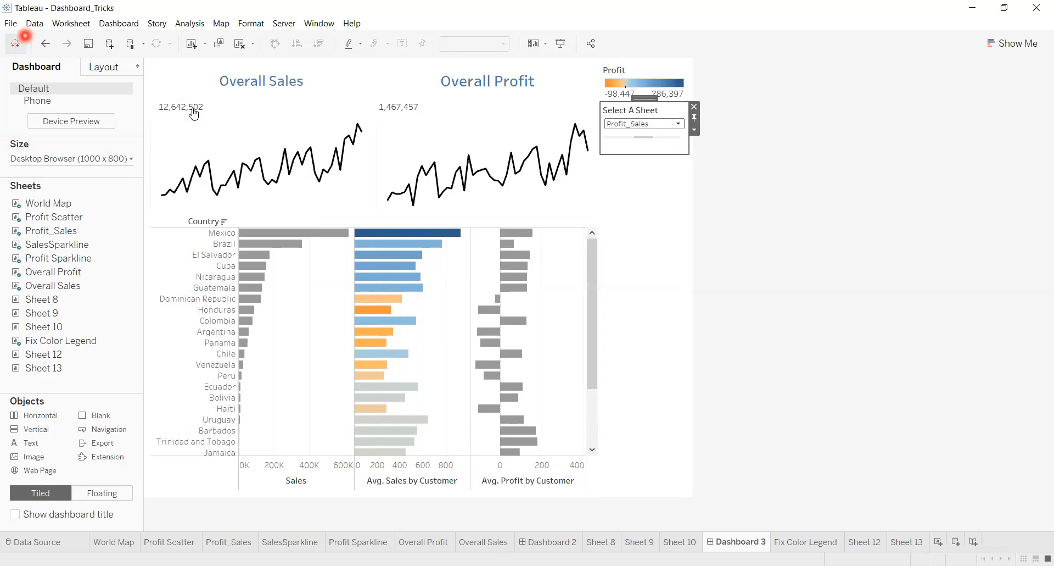
pyautogui.click(302, 173)
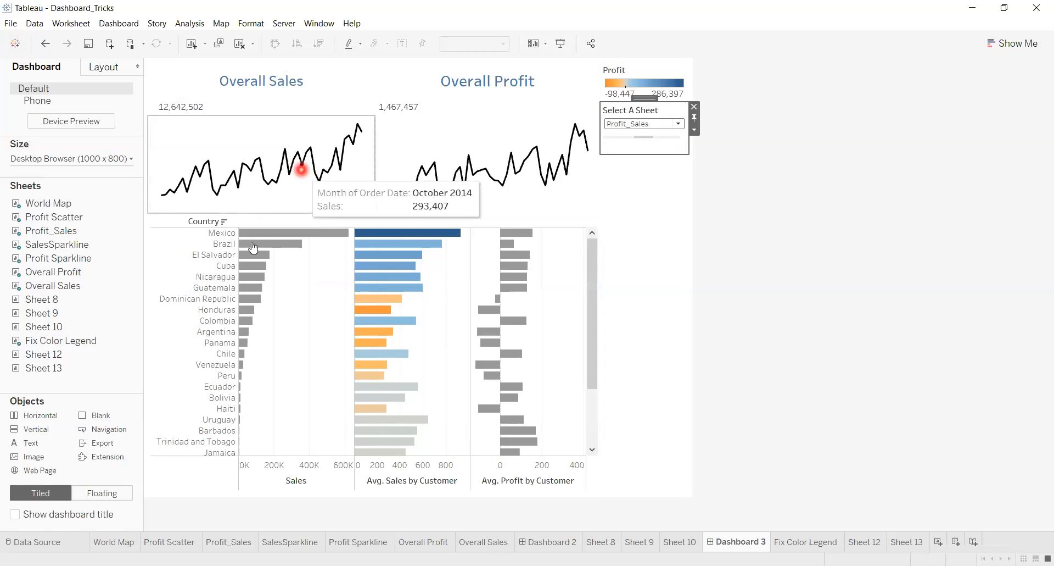
pyautogui.click(184, 386)
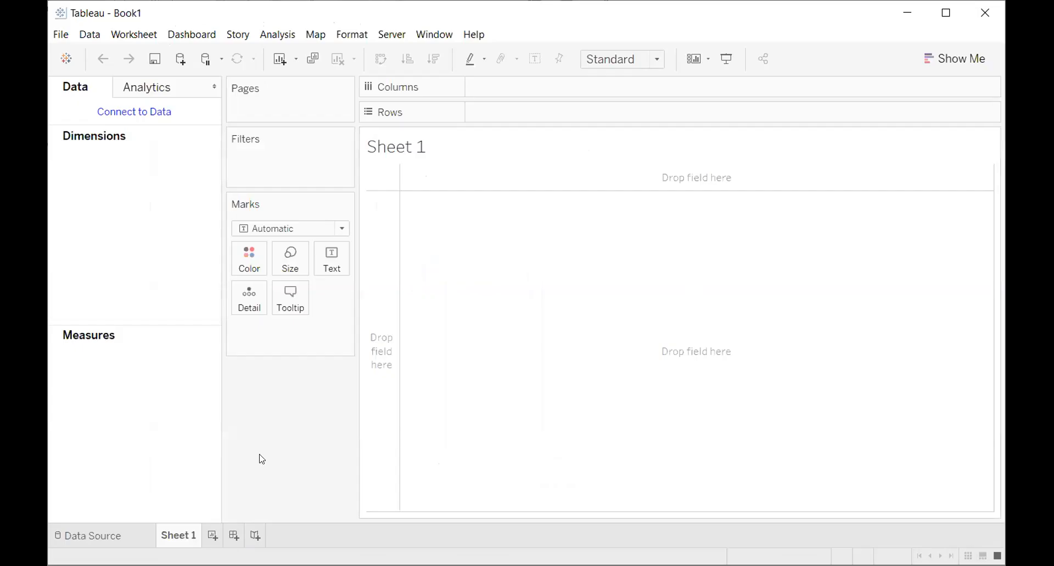
# Connect the blank workbook to the Excel file GLOBAL SUPER STORE 2016 SALES and add its Orders sheet to the data source
pyautogui.click(933, 15)
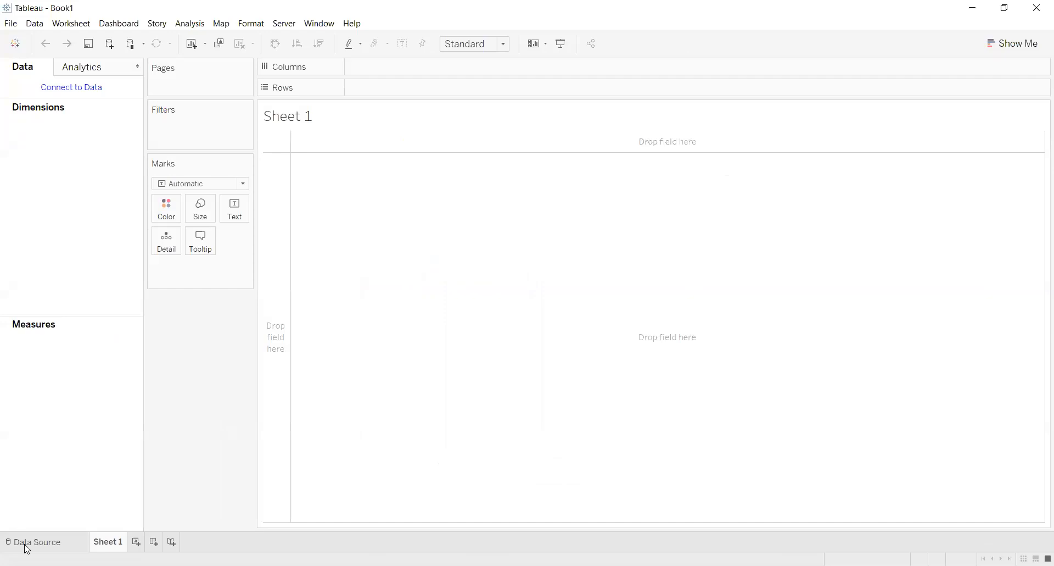
pyautogui.click(39, 541)
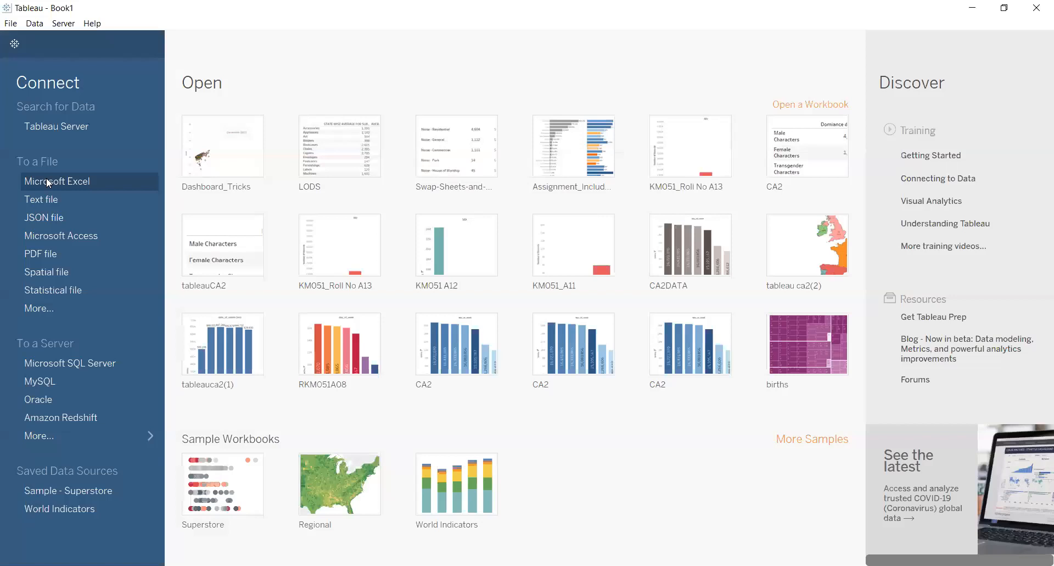
pyautogui.click(48, 184)
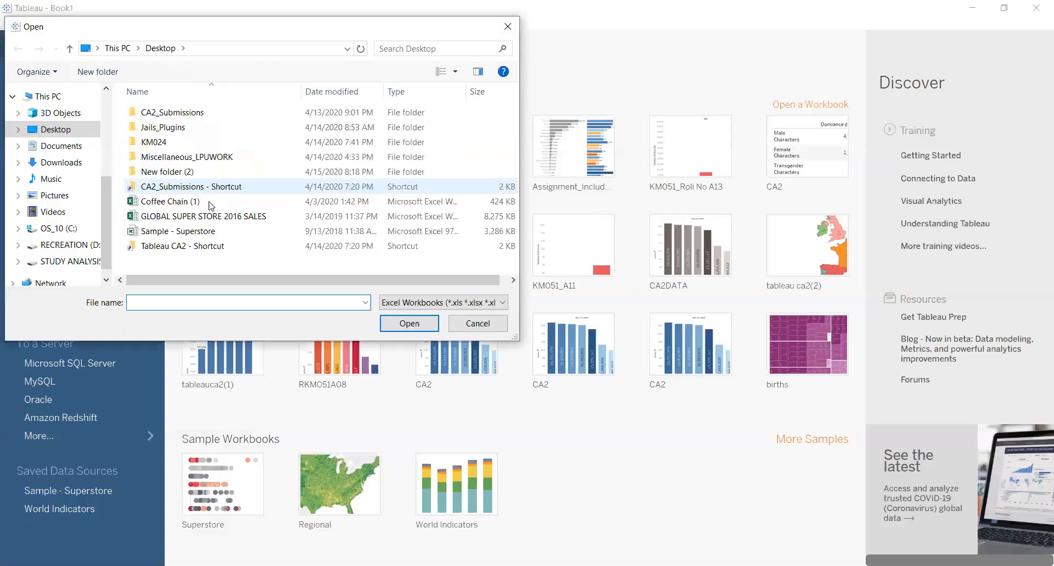
pyautogui.click(211, 216)
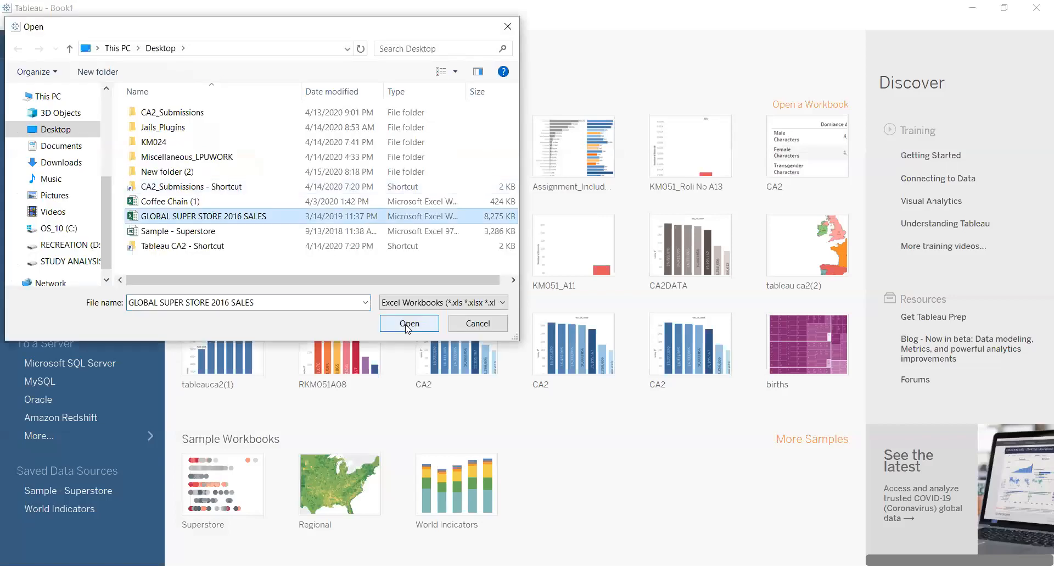
pyautogui.click(408, 324)
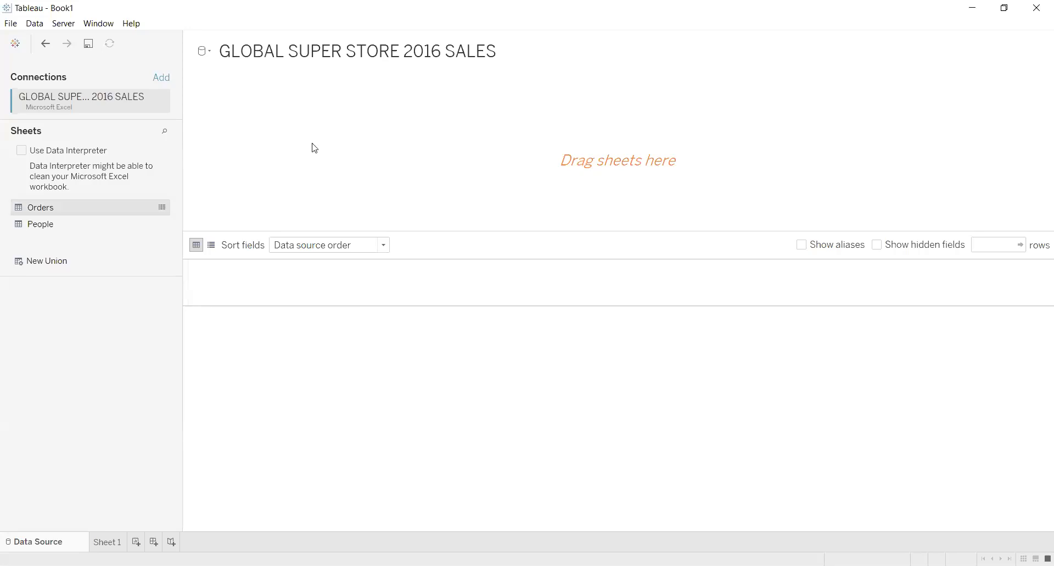
pyautogui.moveTo(34, 207); pyautogui.dragTo(294, 184)
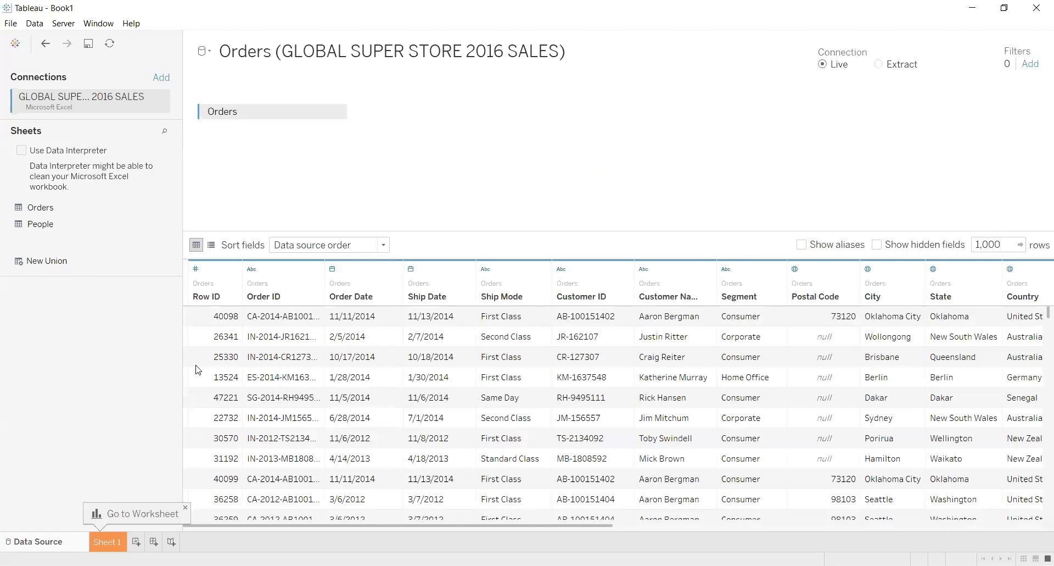
# Rename the worksheet Sheet 1 as World Map
pyautogui.click(114, 544)
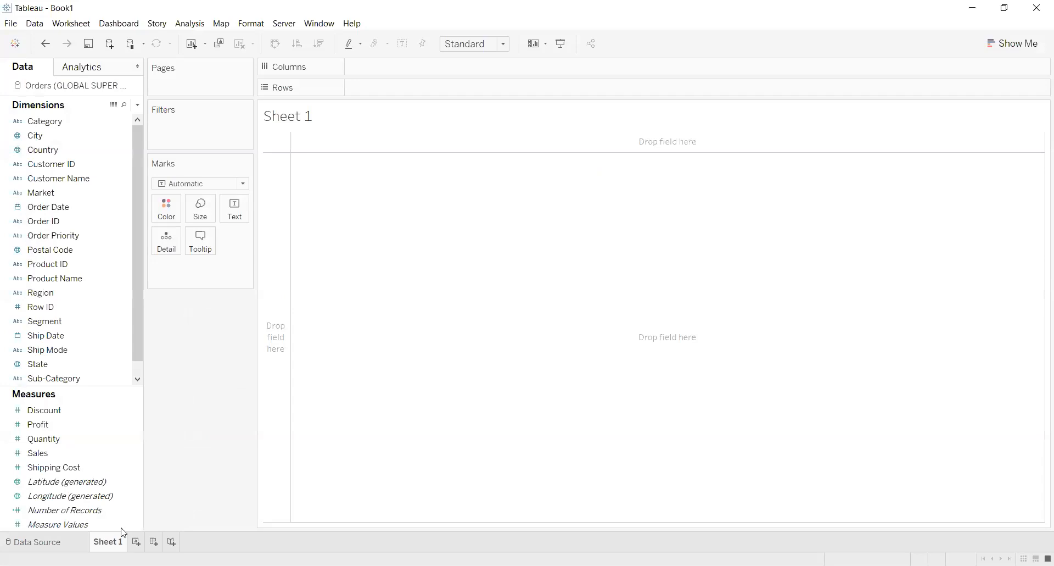
pyautogui.rightClick(114, 541)
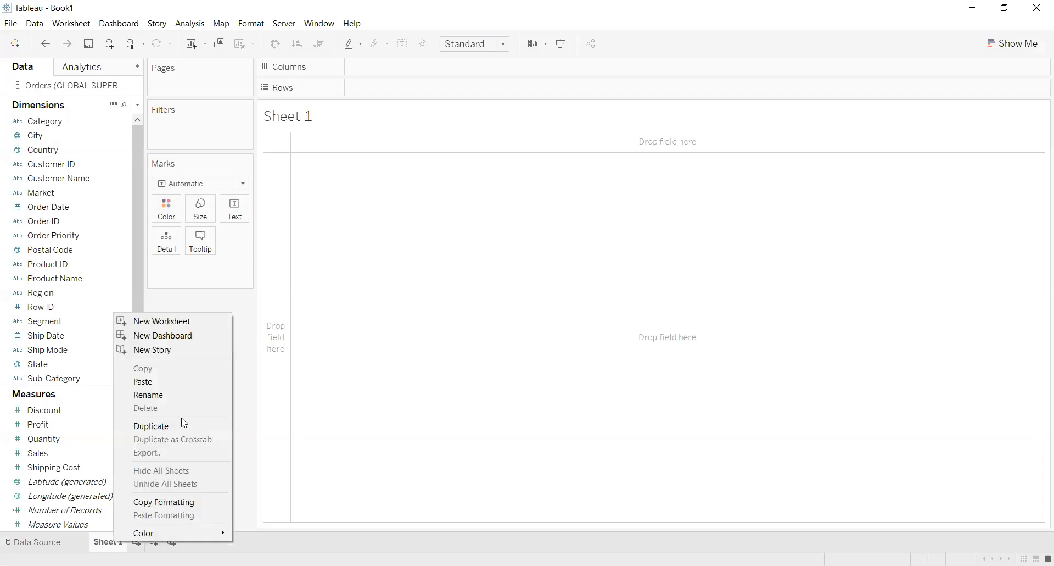
pyautogui.click(191, 395)
pyautogui.write('W')
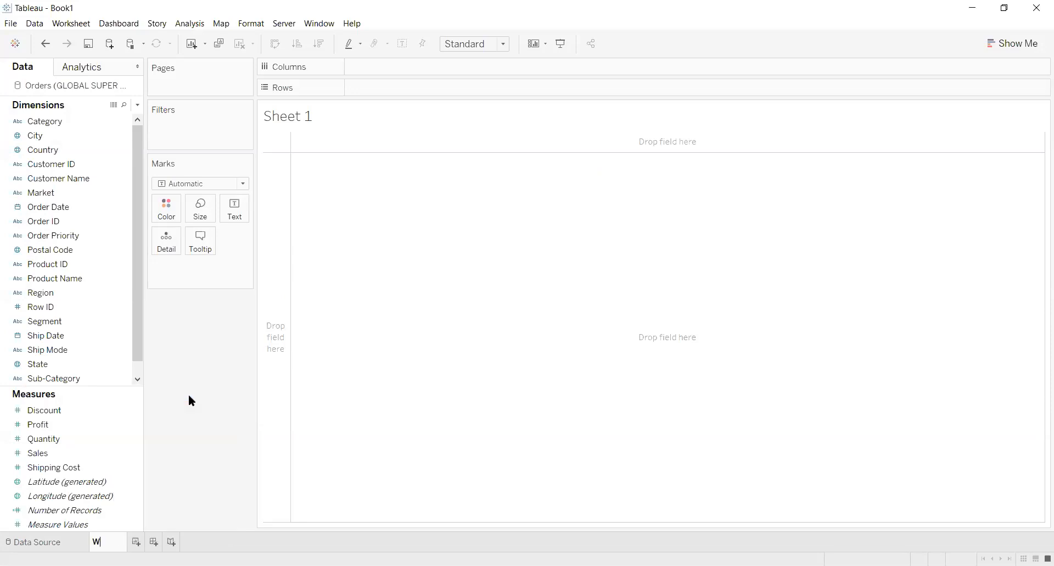
pyautogui.write('orld Map')
pyautogui.press('Return')
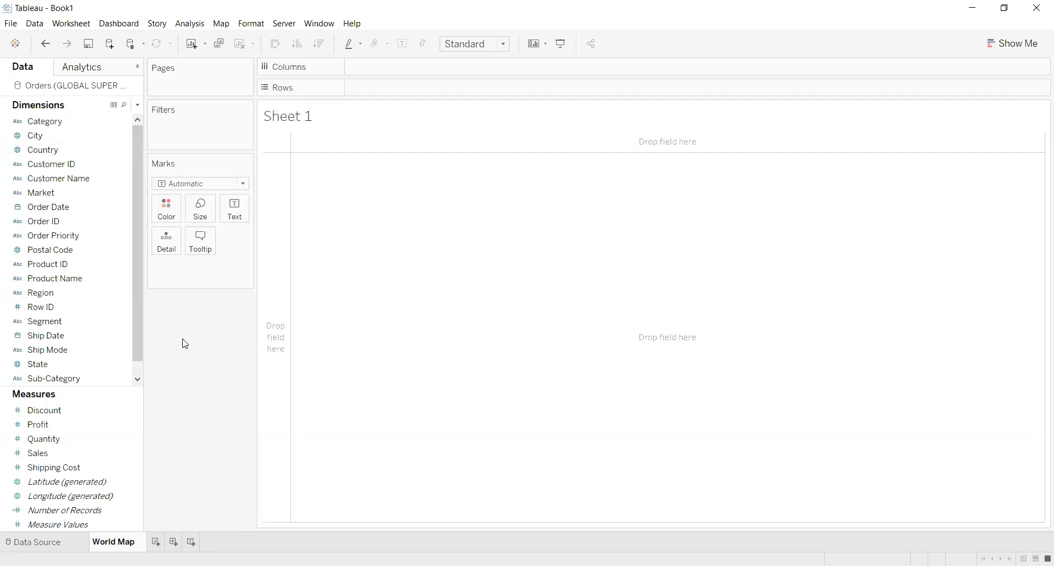
# Plot the Country field as points on a map in the World Map sheet
pyautogui.click(134, 437)
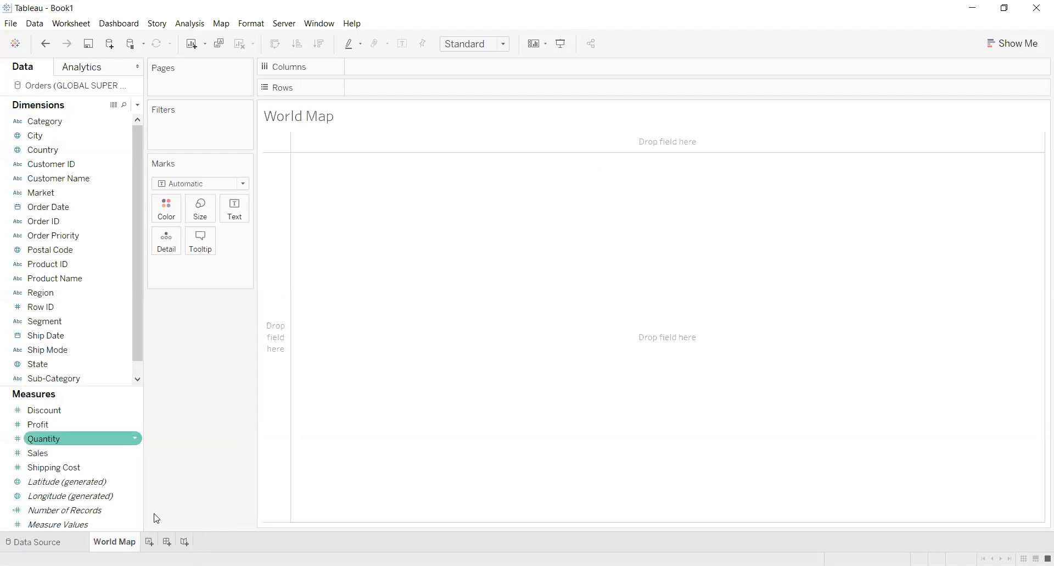
pyautogui.click(156, 517)
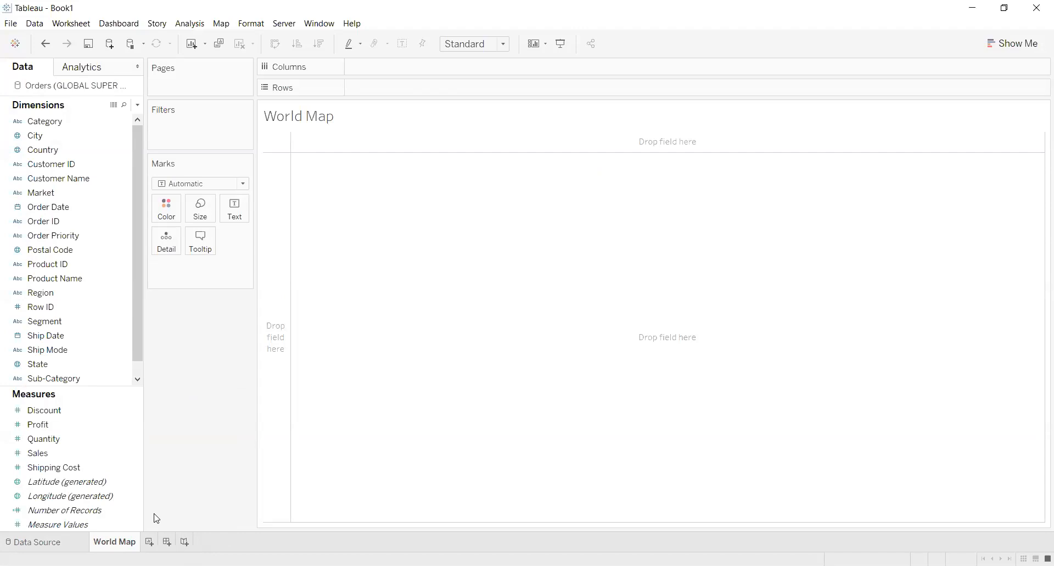
pyautogui.click(62, 349)
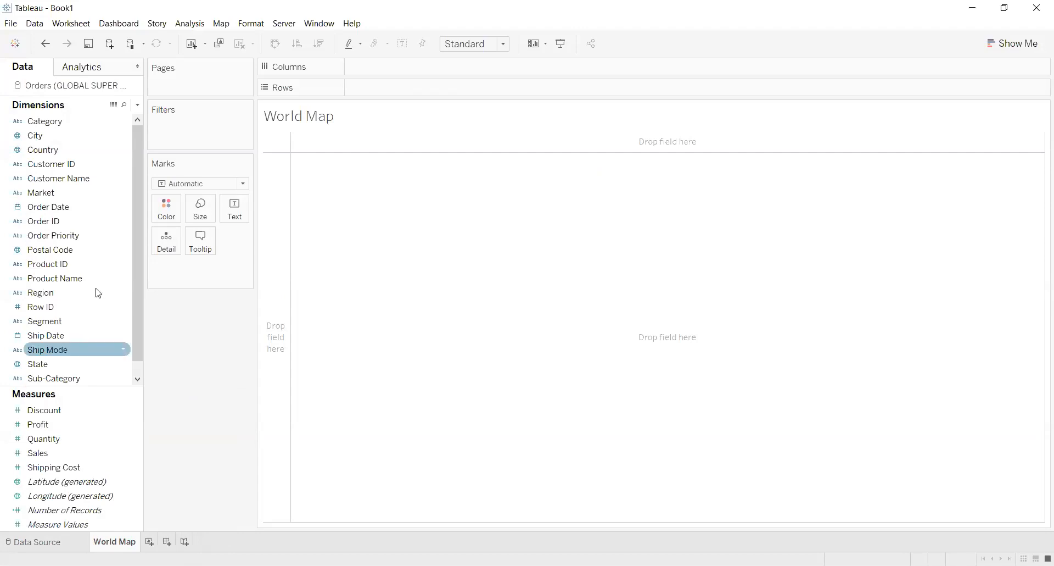
pyautogui.click(85, 232)
pyautogui.moveTo(81, 124); pyautogui.dragTo(473, 325)
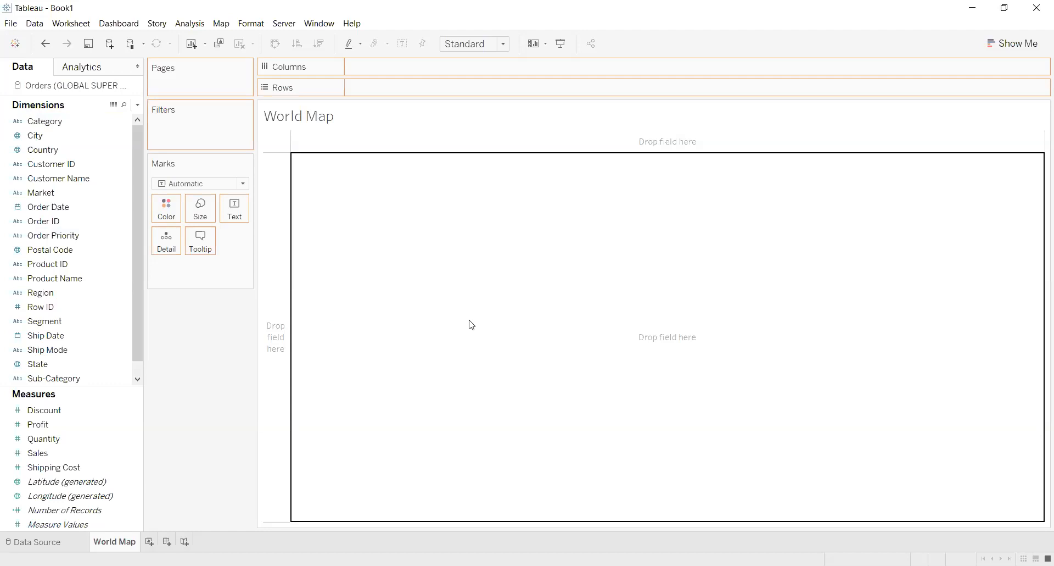
pyautogui.moveTo(472, 325); pyautogui.dragTo(434, 432)
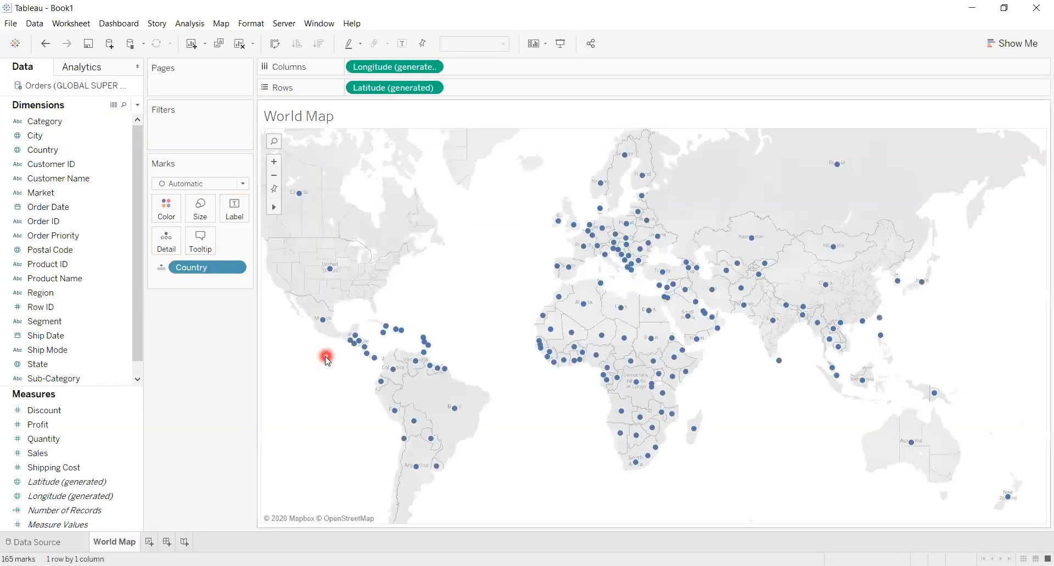
# Add State and City to the map's level of detail beneath Country
pyautogui.click(62, 245)
pyautogui.moveTo(58, 364); pyautogui.dragTo(215, 296)
pyautogui.moveTo(137, 312); pyautogui.dragTo(137, 282)
pyautogui.moveTo(52, 136)
pyautogui.mouseDown()
pyautogui.moveTo(275, 296)
pyautogui.moveTo(337, 301)
pyautogui.mouseUp()
pyautogui.click(225, 390)
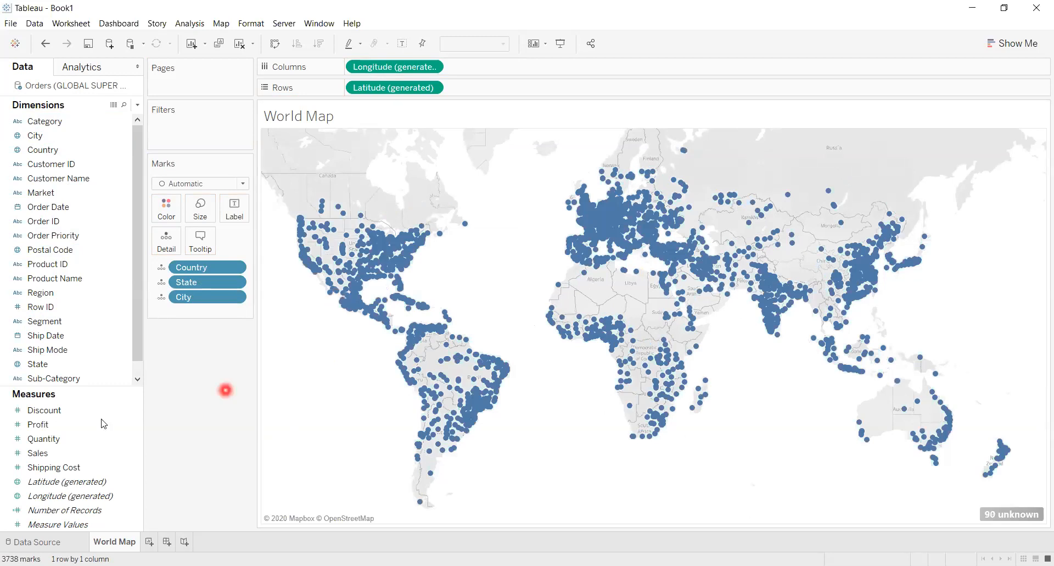
# Color the map marks by Profit
pyautogui.moveTo(56, 426)
pyautogui.mouseDown()
pyautogui.moveTo(156, 419)
pyautogui.moveTo(137, 204)
pyautogui.moveTo(164, 211)
pyautogui.mouseUp()
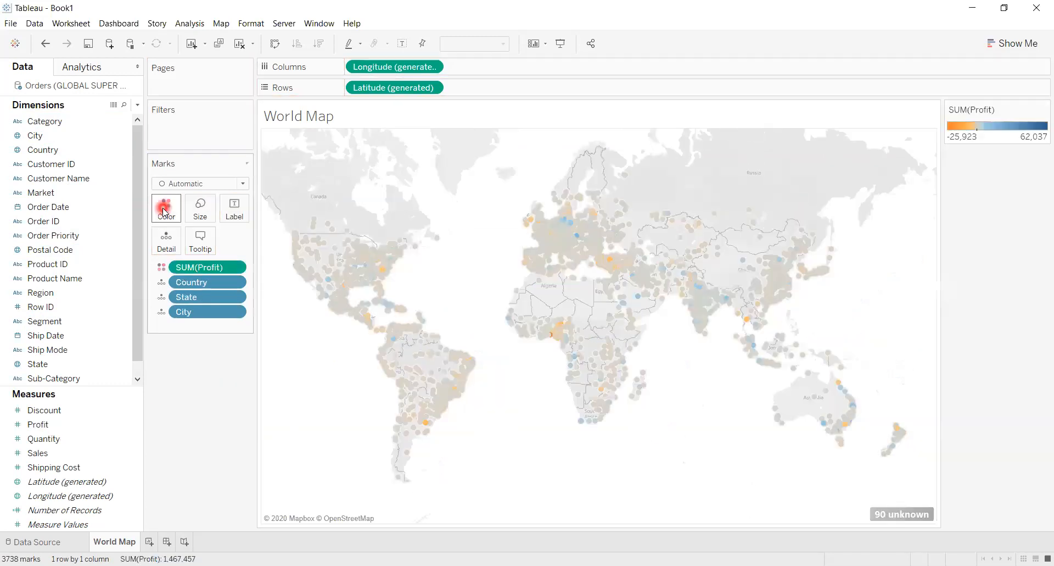
pyautogui.click(350, 359)
pyautogui.click(271, 246)
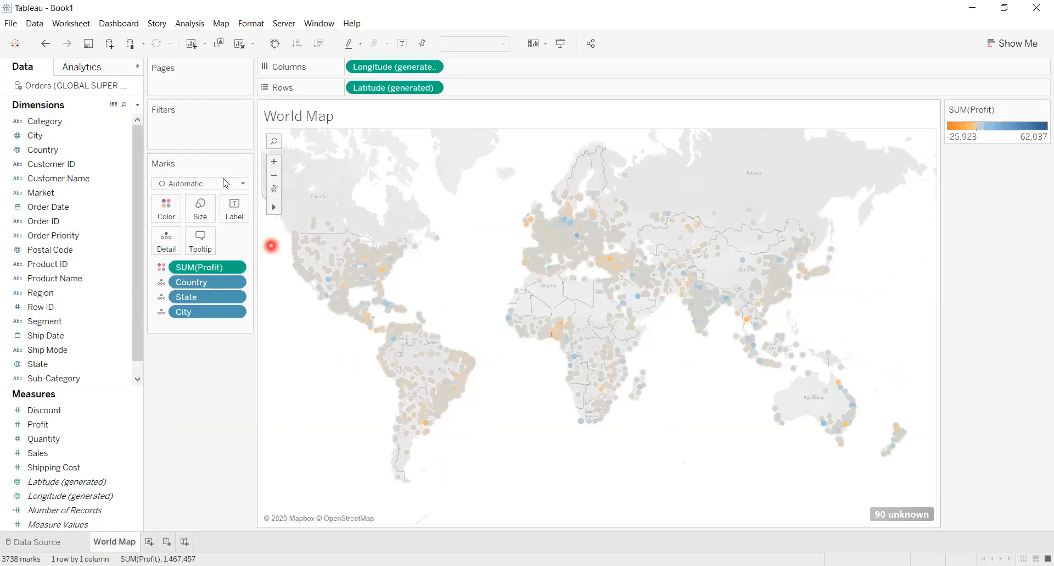
pyautogui.click(245, 184)
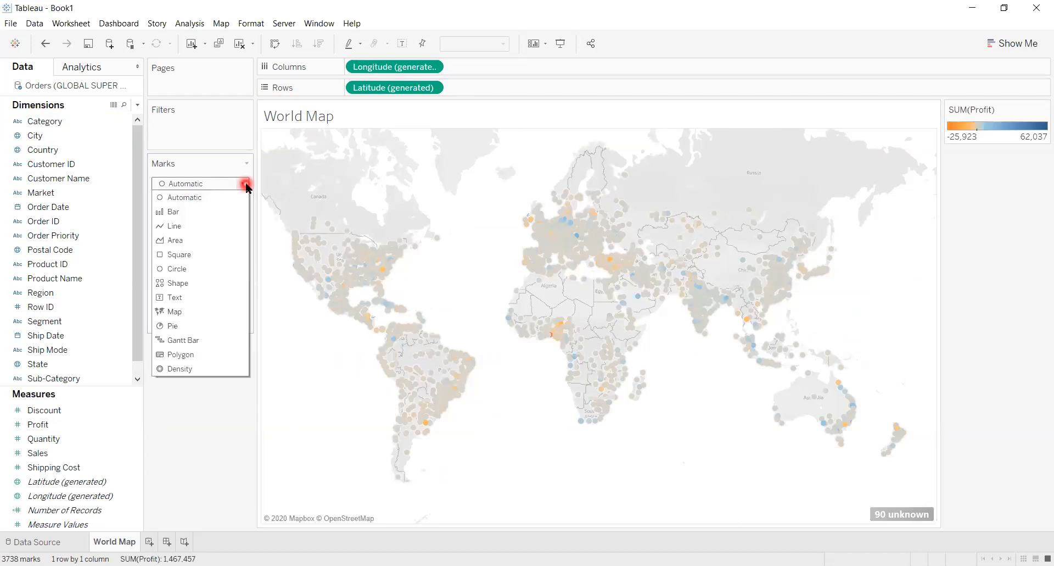
pyautogui.click(258, 179)
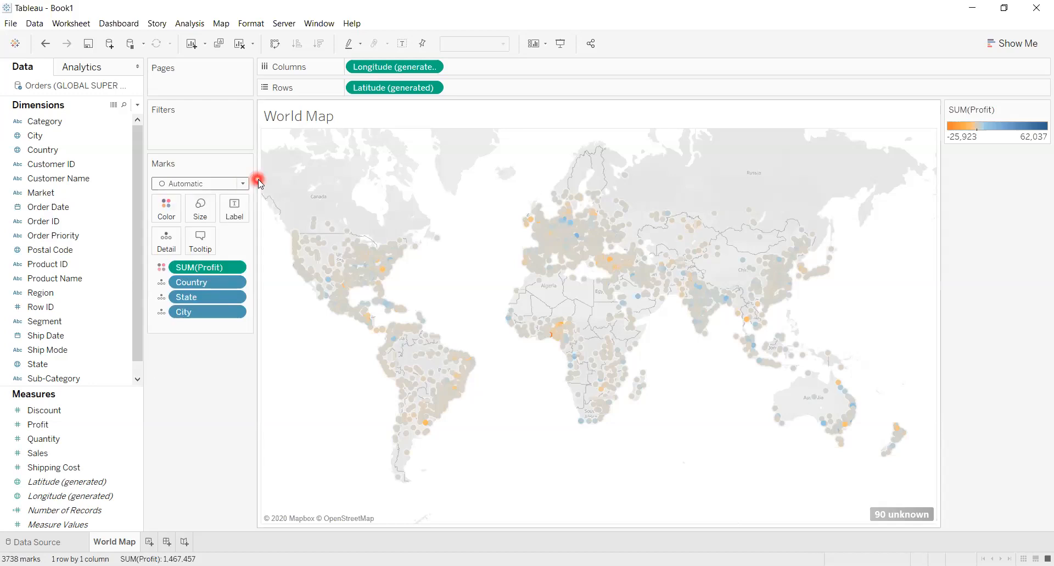
# Make the map marks slightly larger
pyautogui.click(200, 208)
pyautogui.click(224, 239)
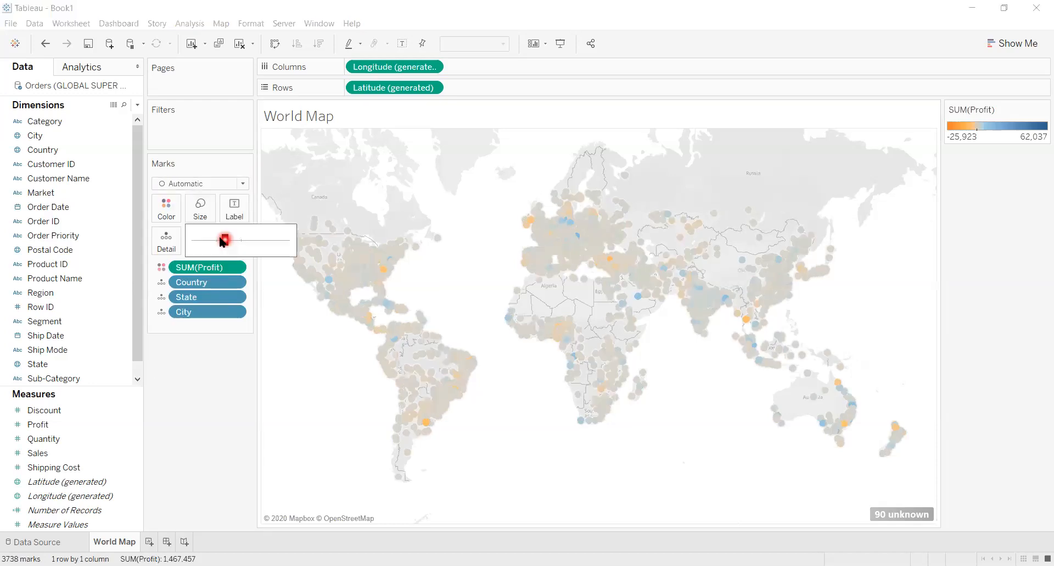
pyautogui.click(221, 237)
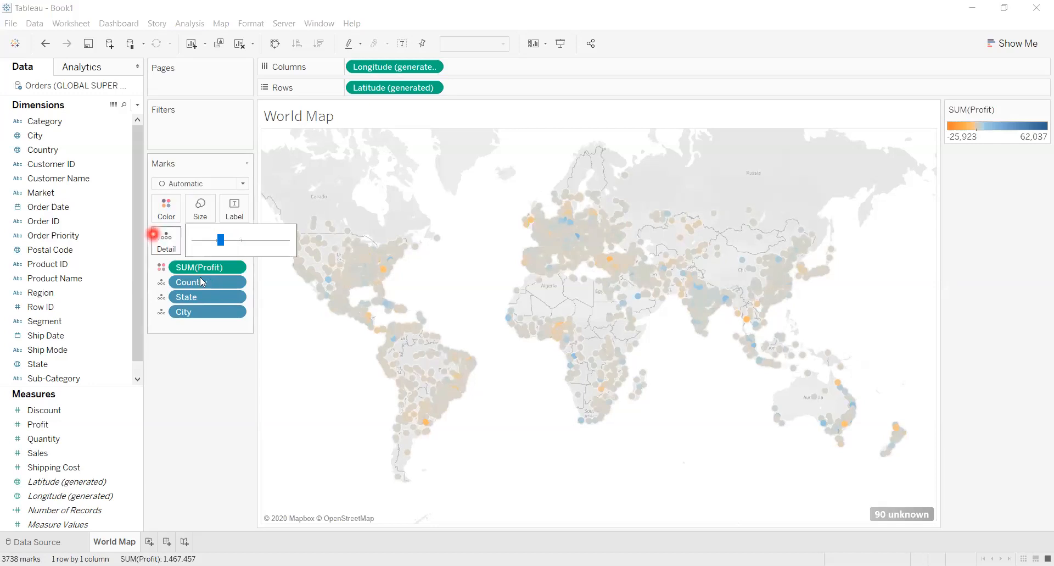
# Give the map marks a black border and set their opacity to 78%
pyautogui.click(167, 209)
pyautogui.moveTo(202, 277); pyautogui.dragTo(198, 274)
pyautogui.click(201, 251)
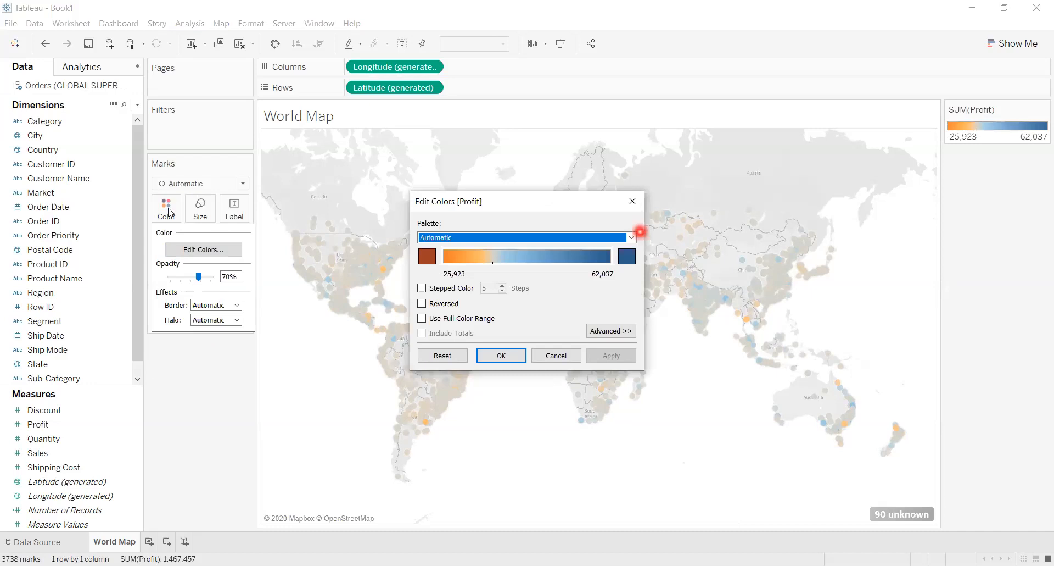
pyautogui.click(227, 307)
pyautogui.click(202, 351)
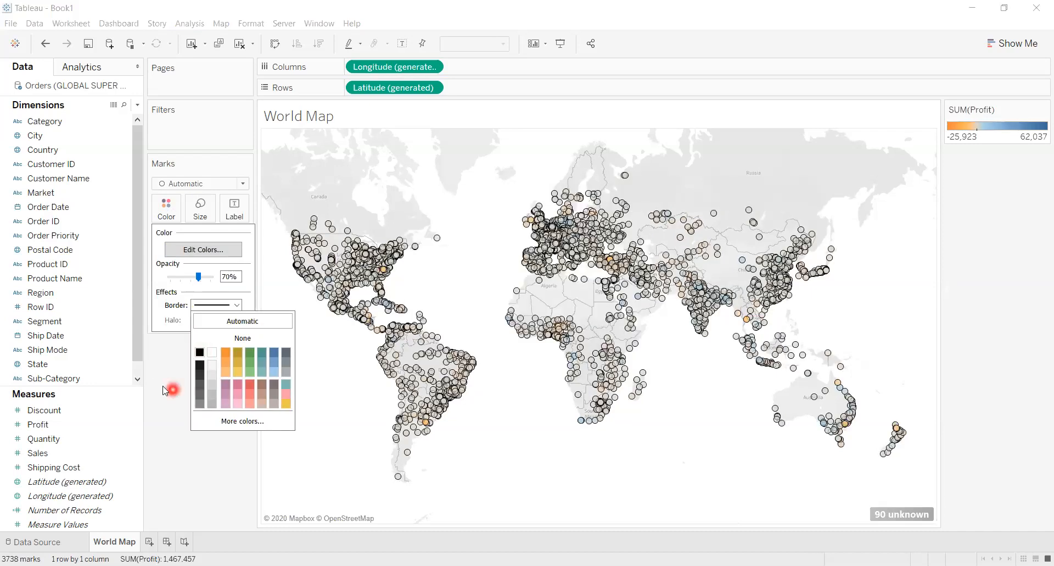
pyautogui.click(202, 276)
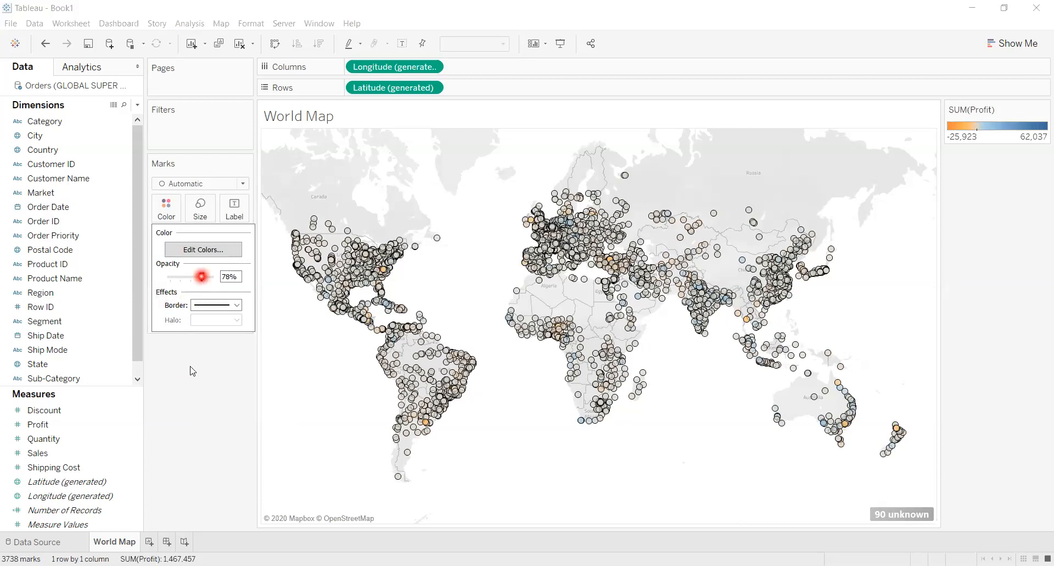
# Reduce the size of the map marks slightly and remove City from the level of detail
pyautogui.click(200, 209)
pyautogui.click(216, 241)
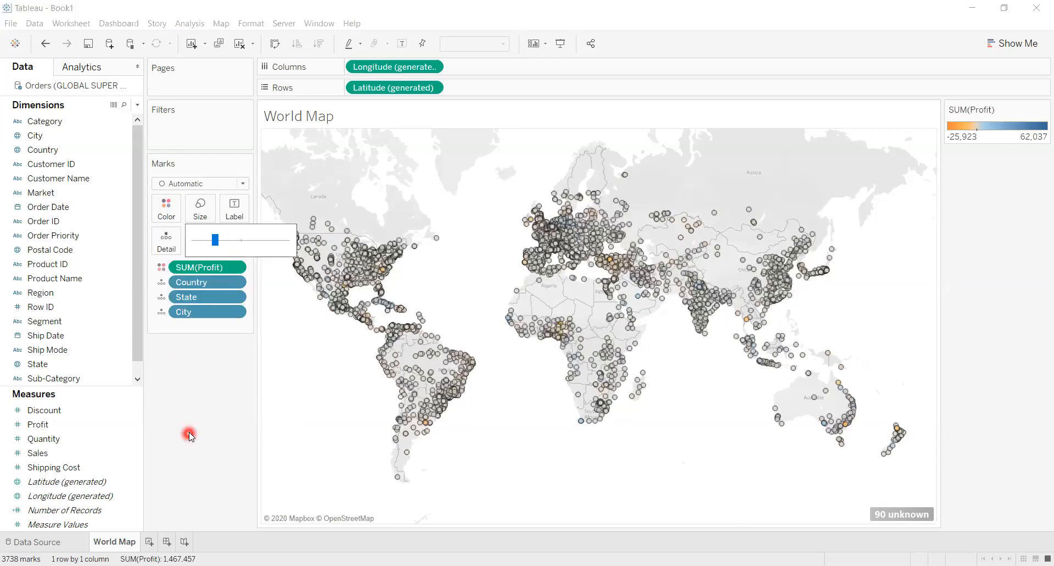
pyautogui.click(219, 310)
pyautogui.moveTo(227, 377); pyautogui.dragTo(322, 380)
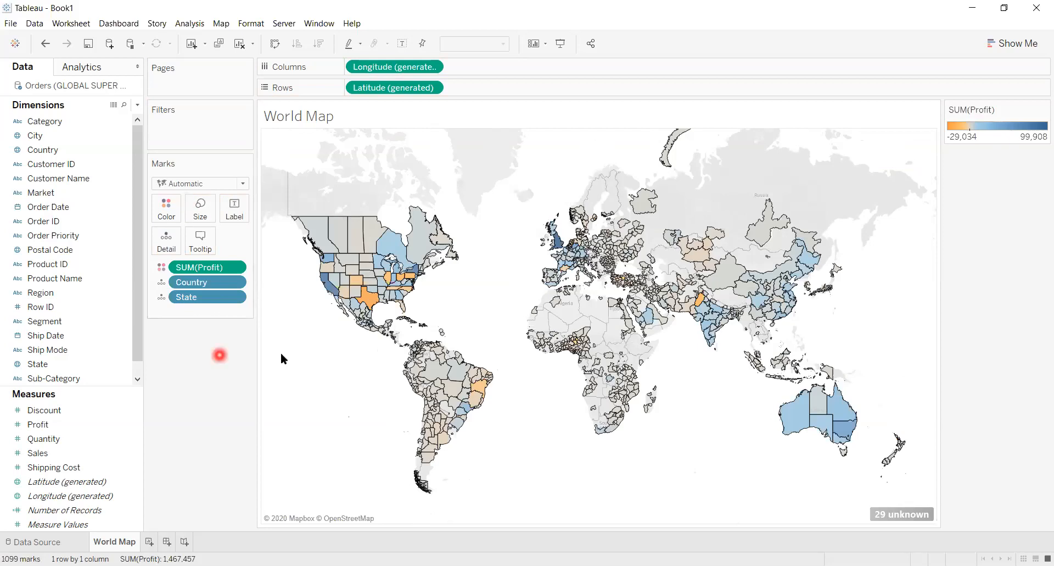
# Change the map's mark type to Circle and size the circles by Sales
pyautogui.click(243, 183)
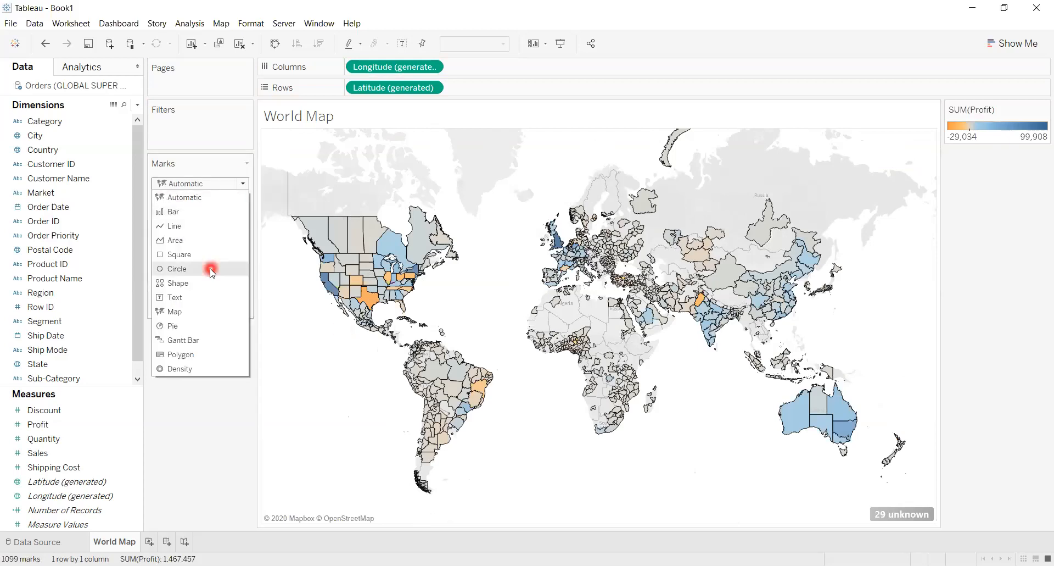
pyautogui.click(211, 269)
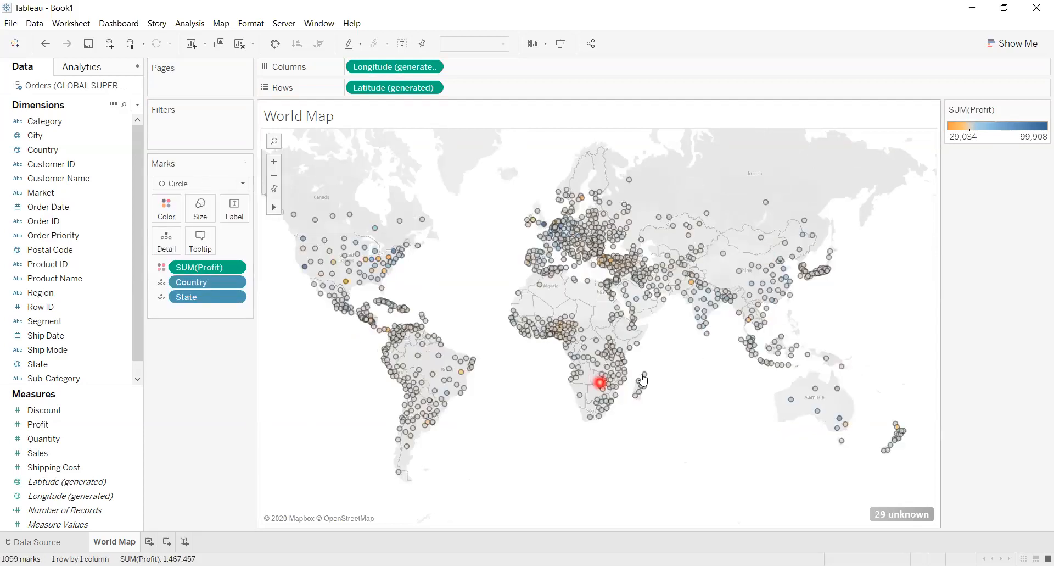
pyautogui.click(106, 378)
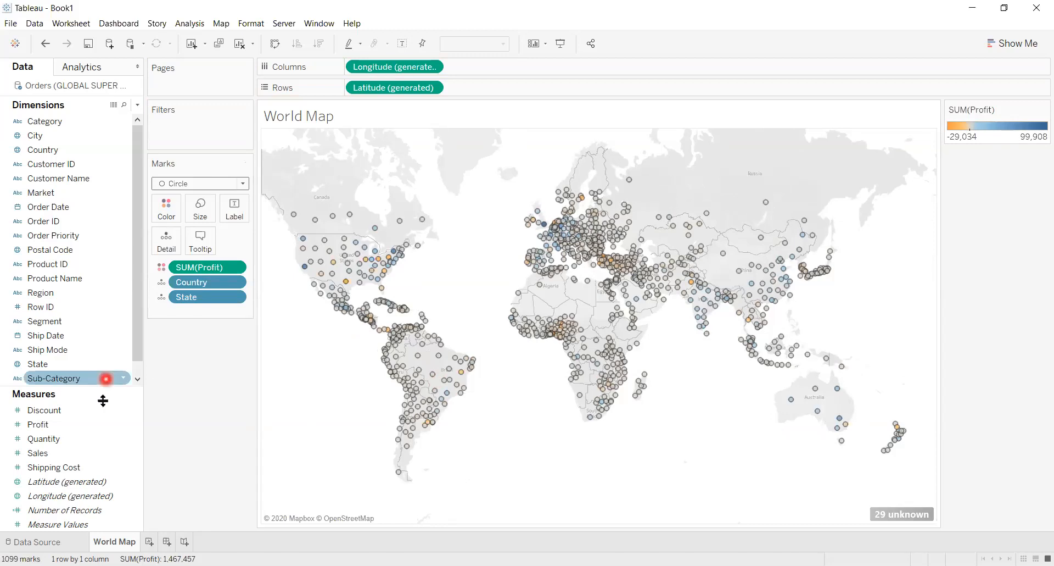
pyautogui.moveTo(90, 453); pyautogui.dragTo(205, 202)
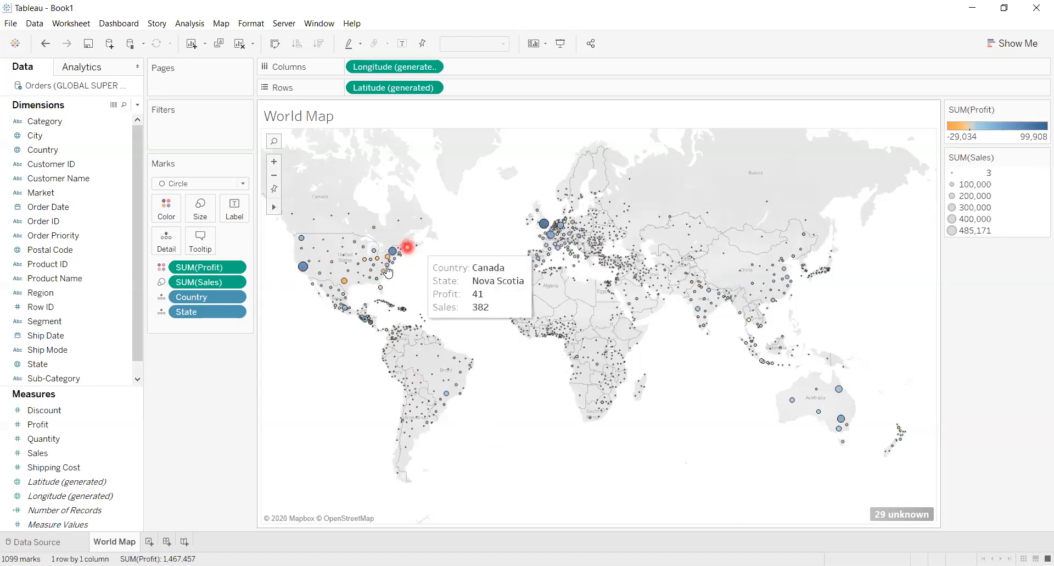
# Enlarge the Sales-sized circles on the map, setting the mark size just below the middle of its range
pyautogui.click(201, 218)
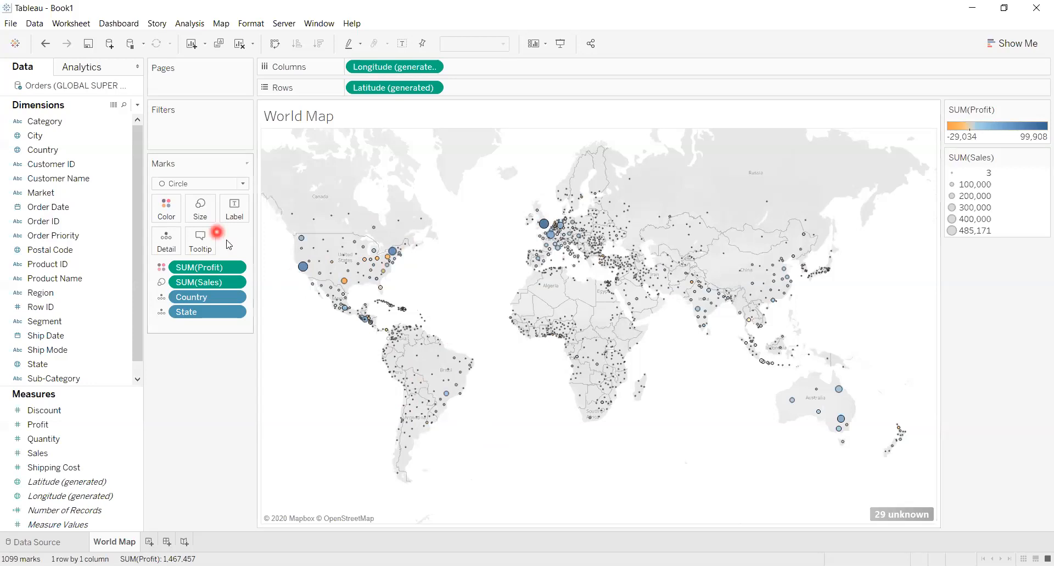
pyautogui.moveTo(224, 240); pyautogui.dragTo(231, 241)
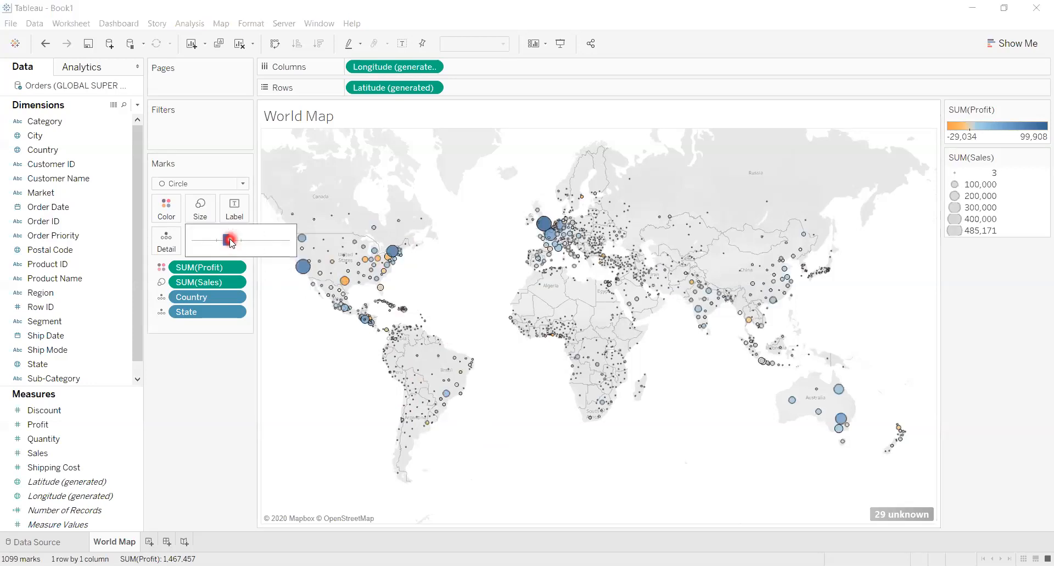
pyautogui.moveTo(233, 243); pyautogui.dragTo(238, 240)
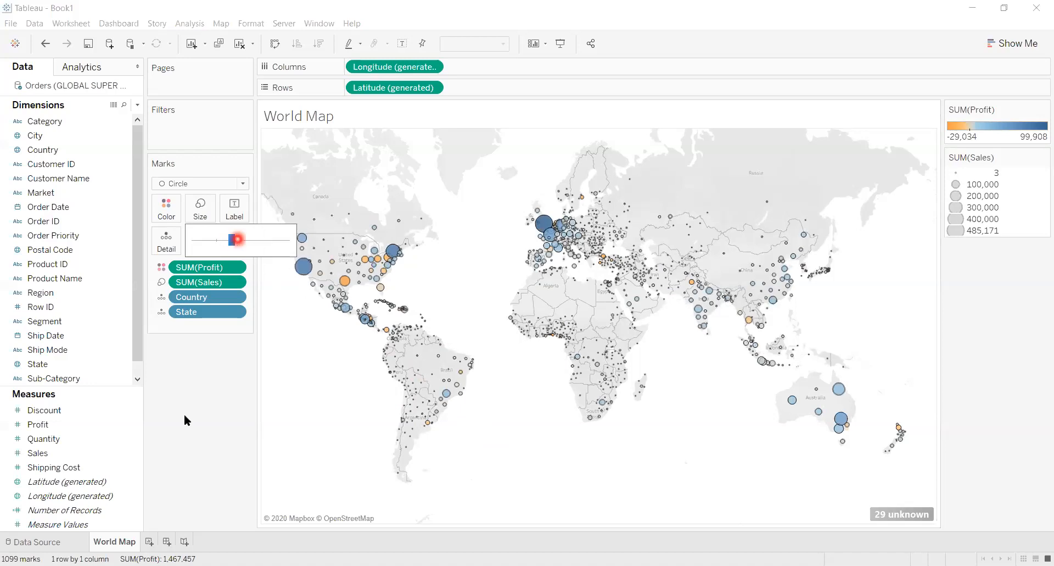
pyautogui.click(185, 415)
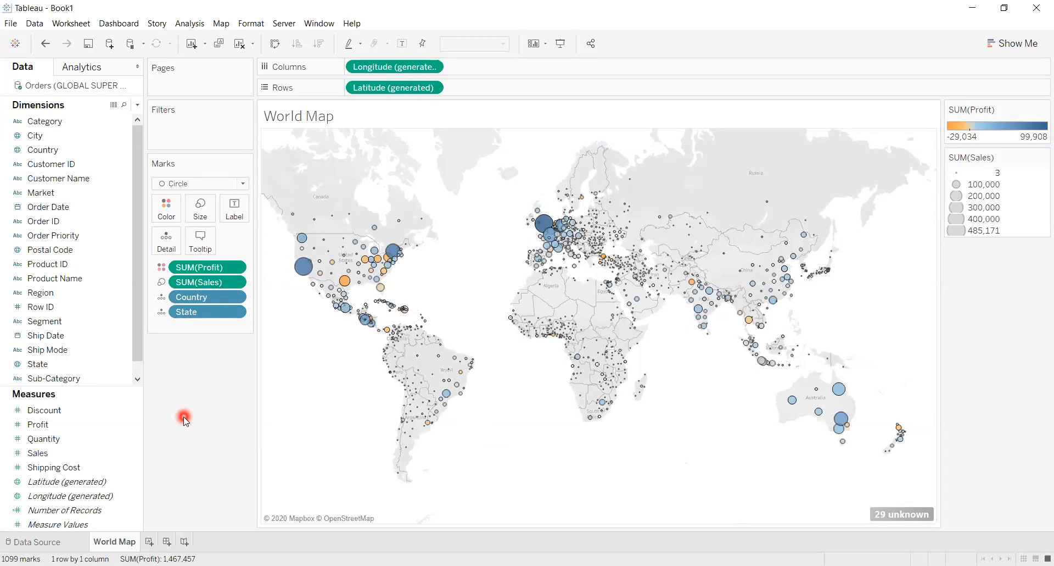
# Add a new worksheet and rename it Profit Scatter
pyautogui.moveTo(543, 331)
pyautogui.click(167, 542)
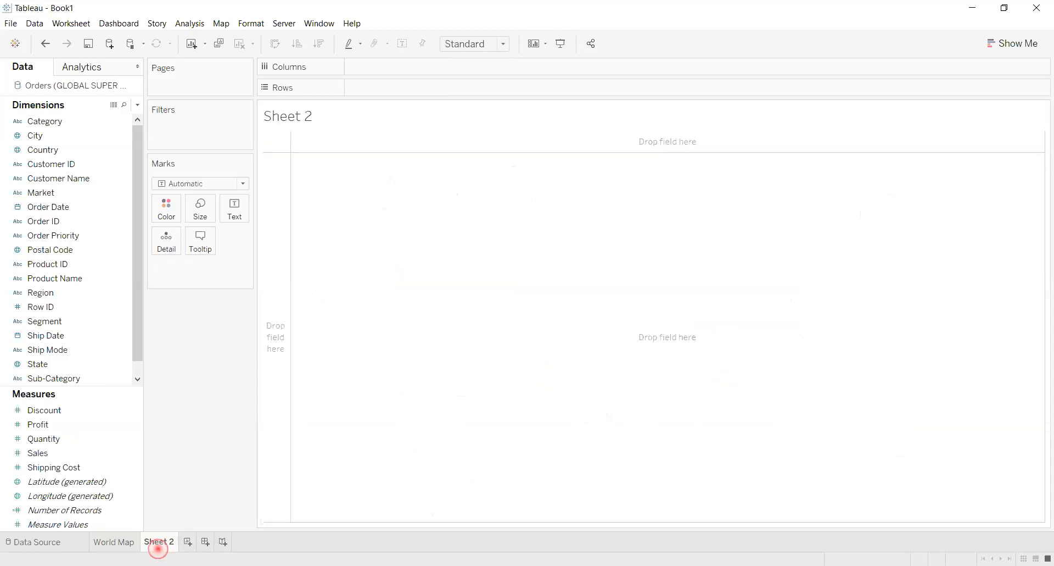
pyautogui.rightClick(158, 544)
pyautogui.click(194, 402)
pyautogui.write('Proft')
pyautogui.press('BackSpace')
pyautogui.press('BackSpace')
pyautogui.write('fit Scatt')
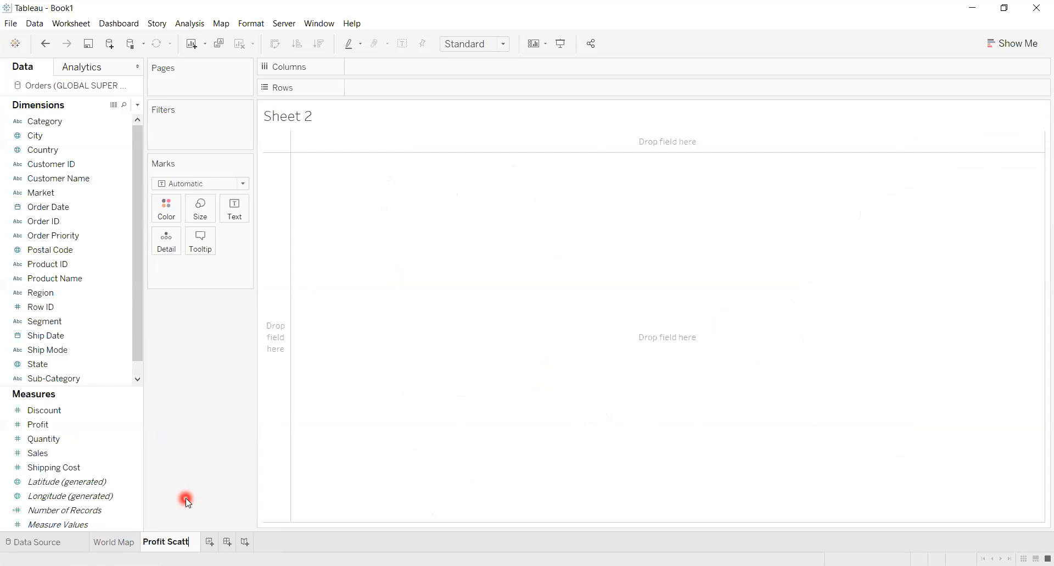
pyautogui.write('er')
pyautogui.click(269, 504)
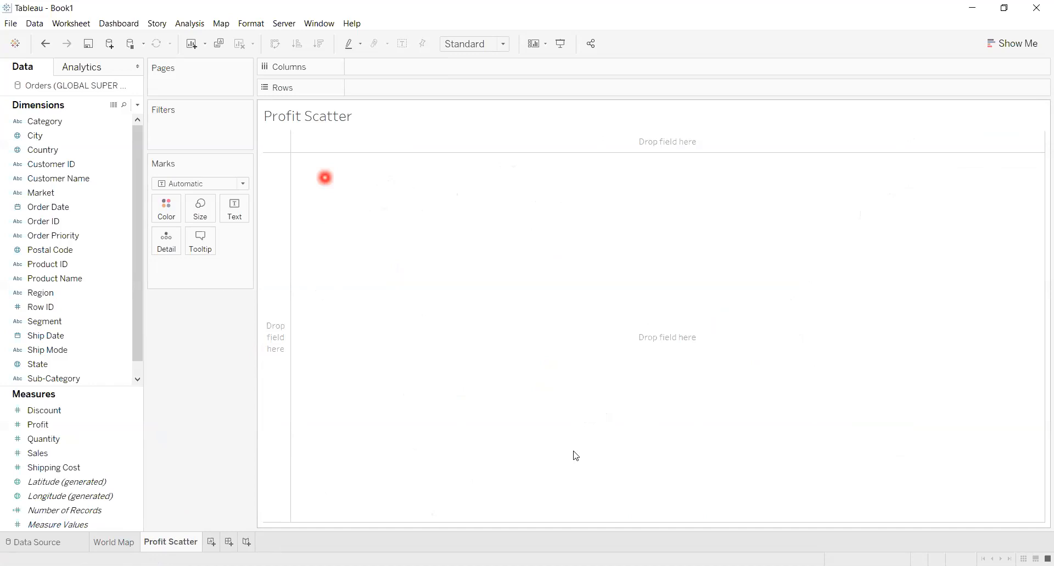
# Plot Profit on the rows against Sales on the columns in the Profit Scatter sheet
pyautogui.moveTo(64, 424)
pyautogui.mouseDown()
pyautogui.moveTo(284, 289)
pyautogui.moveTo(407, 82)
pyautogui.moveTo(408, 92)
pyautogui.mouseUp()
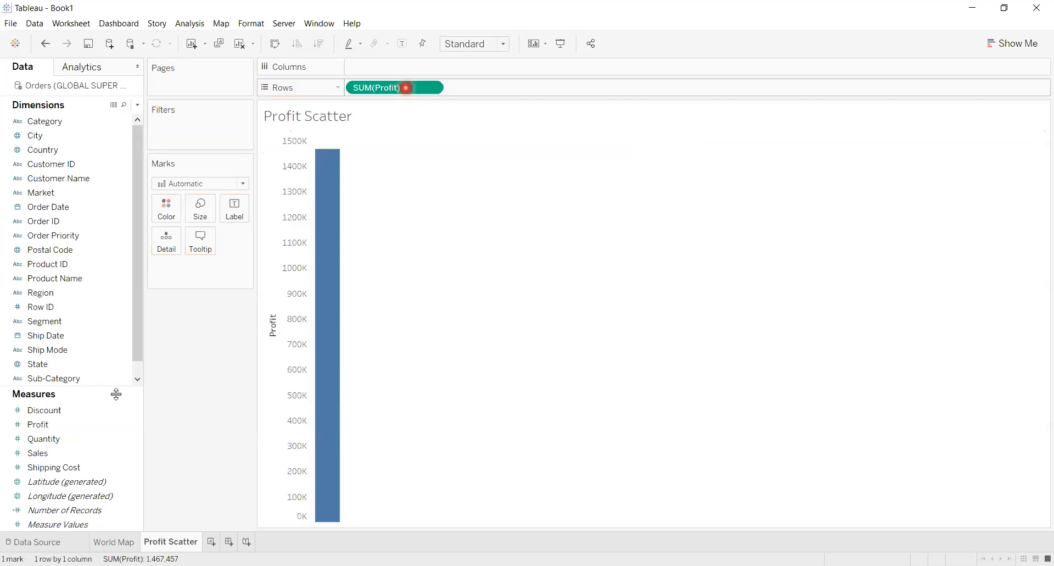
pyautogui.click(75, 438)
pyautogui.moveTo(66, 452); pyautogui.dragTo(403, 68)
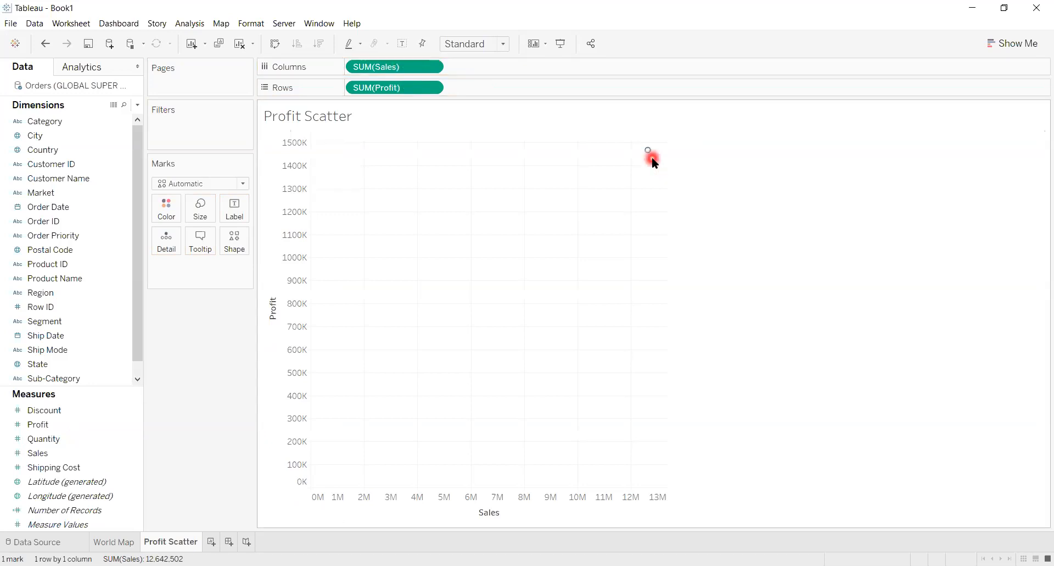
pyautogui.moveTo(651, 154)
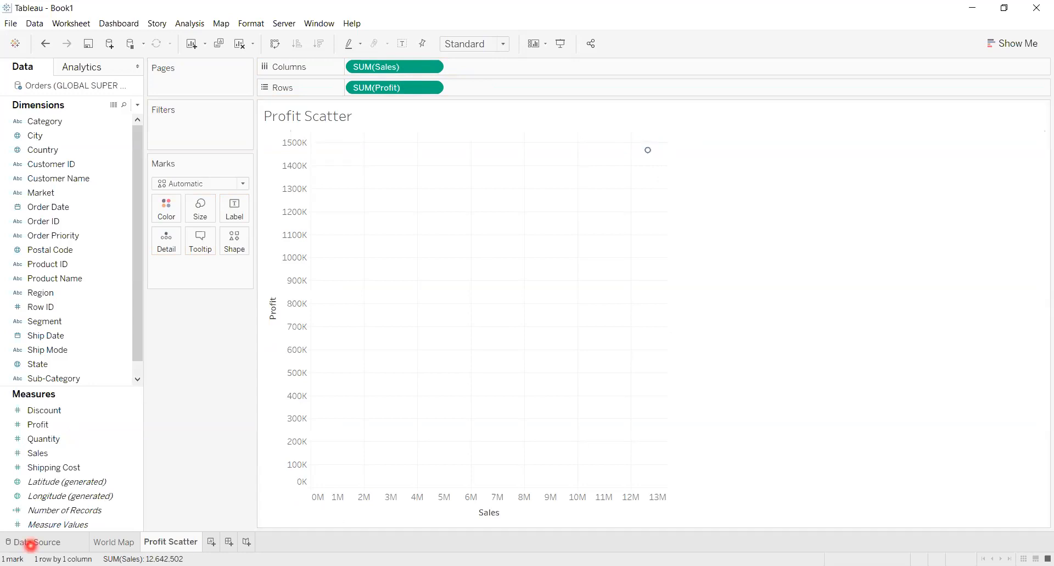
# Break the scatter plot down by customer by adding Customer ID to the level of detail
pyautogui.click(101, 214)
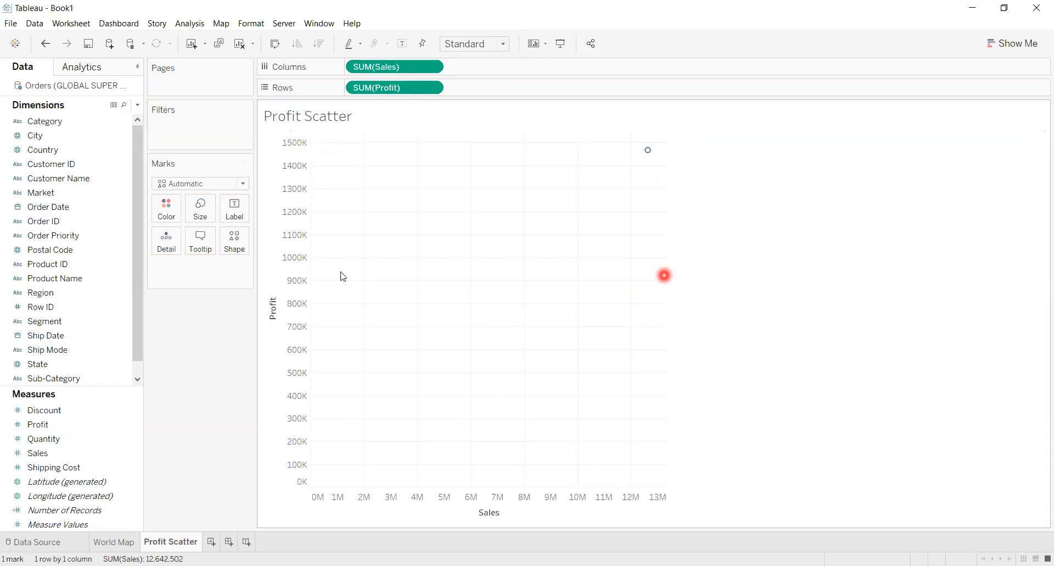
pyautogui.click(174, 251)
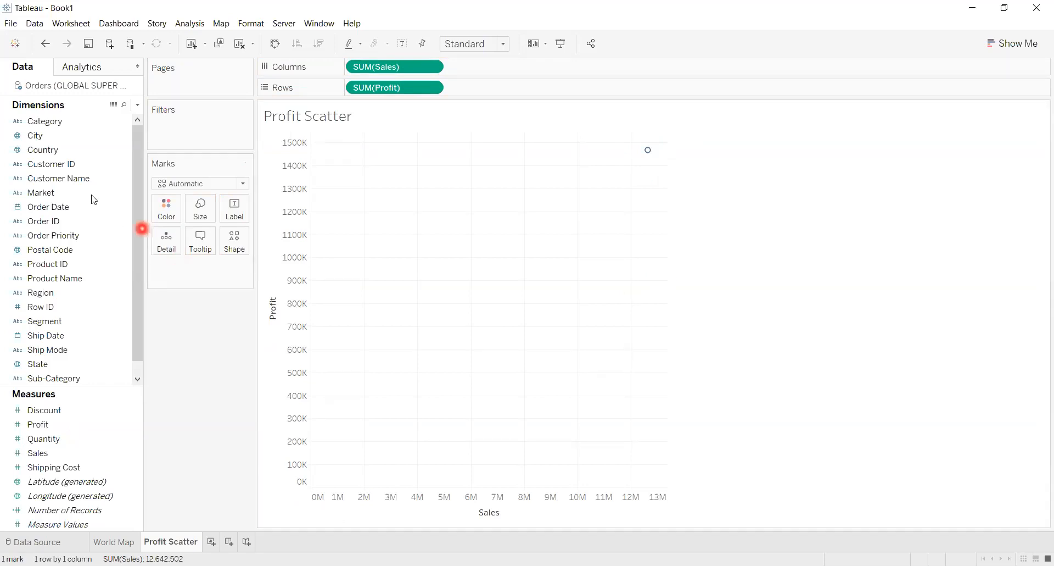
pyautogui.moveTo(73, 170); pyautogui.dragTo(171, 250)
pyautogui.click(235, 398)
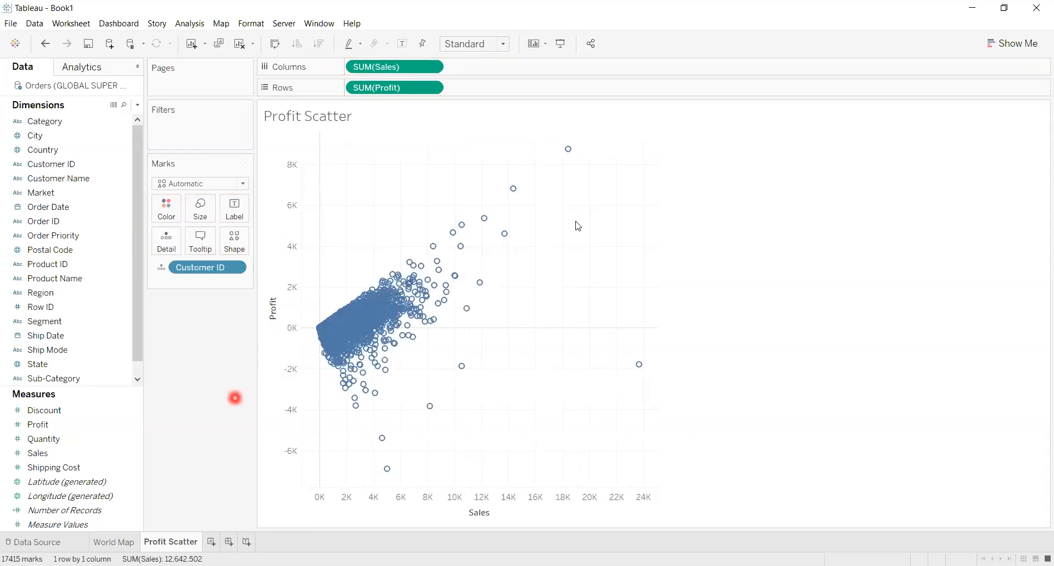
pyautogui.click(304, 338)
pyautogui.click(427, 246)
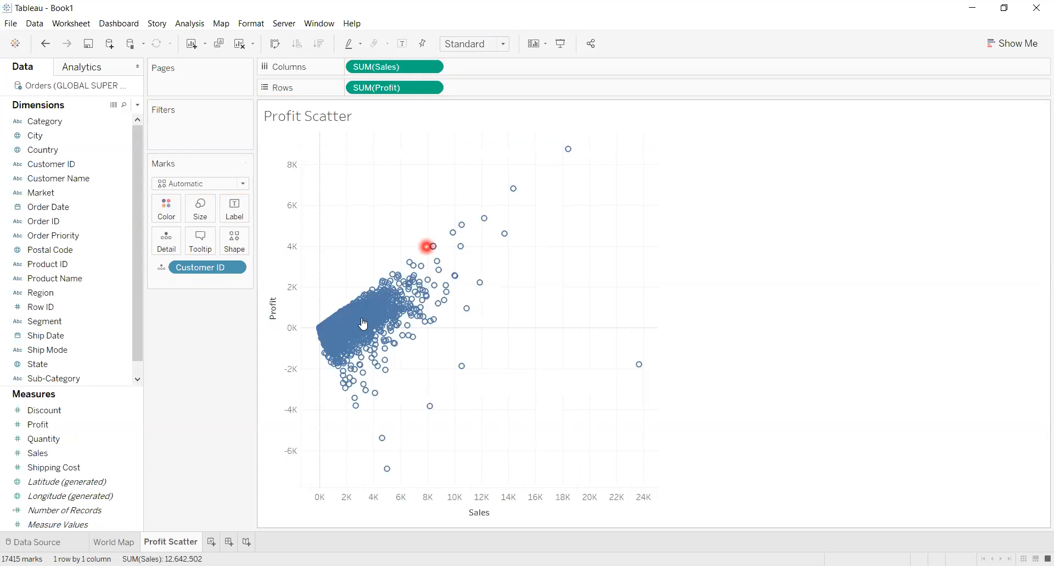
# Add State and City to the level of detail of the Profit Scatter marks
pyautogui.click(546, 338)
pyautogui.click(231, 195)
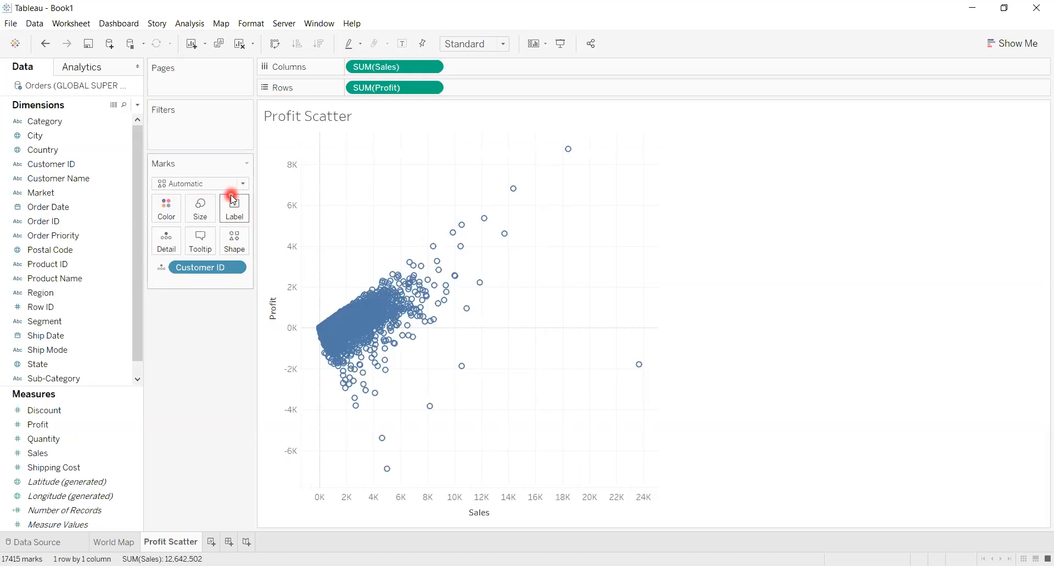
pyautogui.click(242, 185)
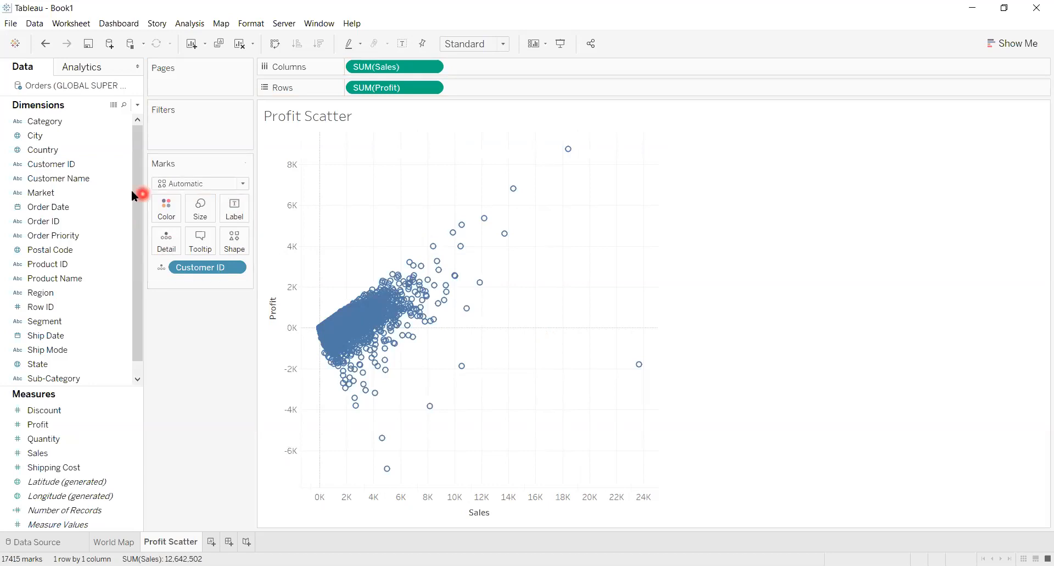
pyautogui.click(94, 155)
pyautogui.moveTo(71, 363); pyautogui.dragTo(166, 238)
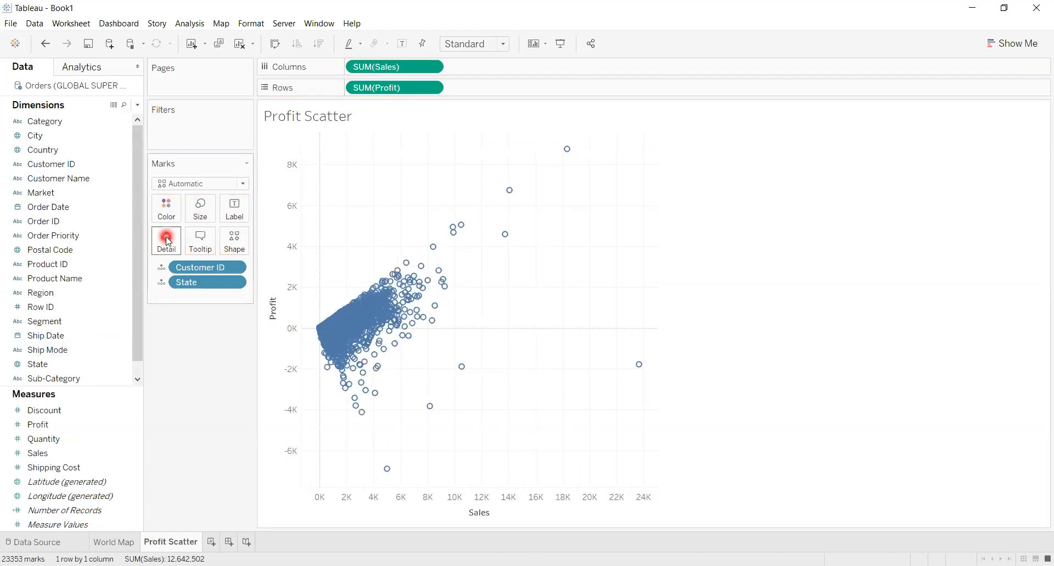
pyautogui.moveTo(49, 132); pyautogui.dragTo(164, 239)
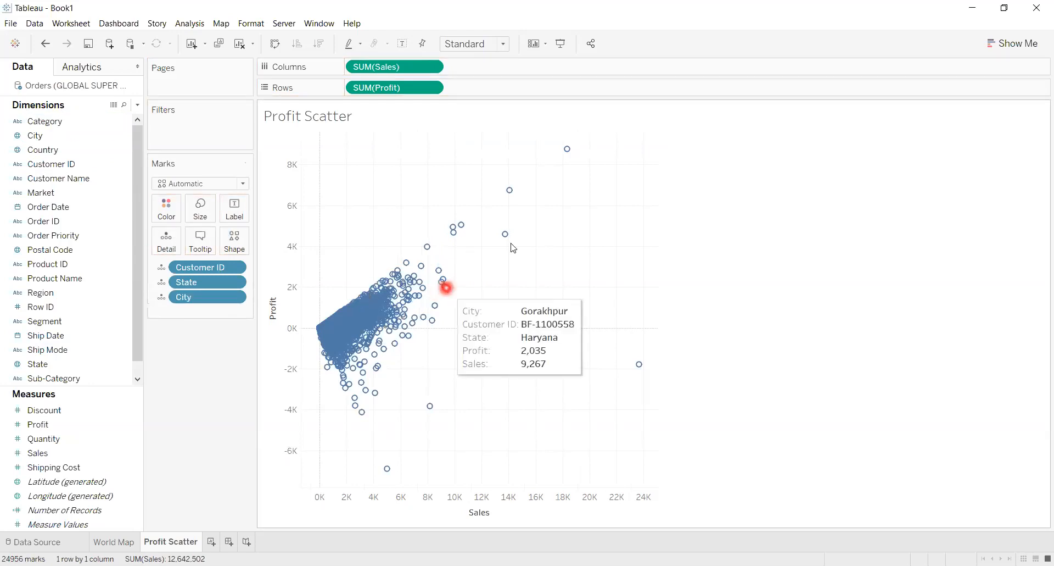
# Color the scatter marks by Profit and change the mark type to Circle
pyautogui.moveTo(508, 240)
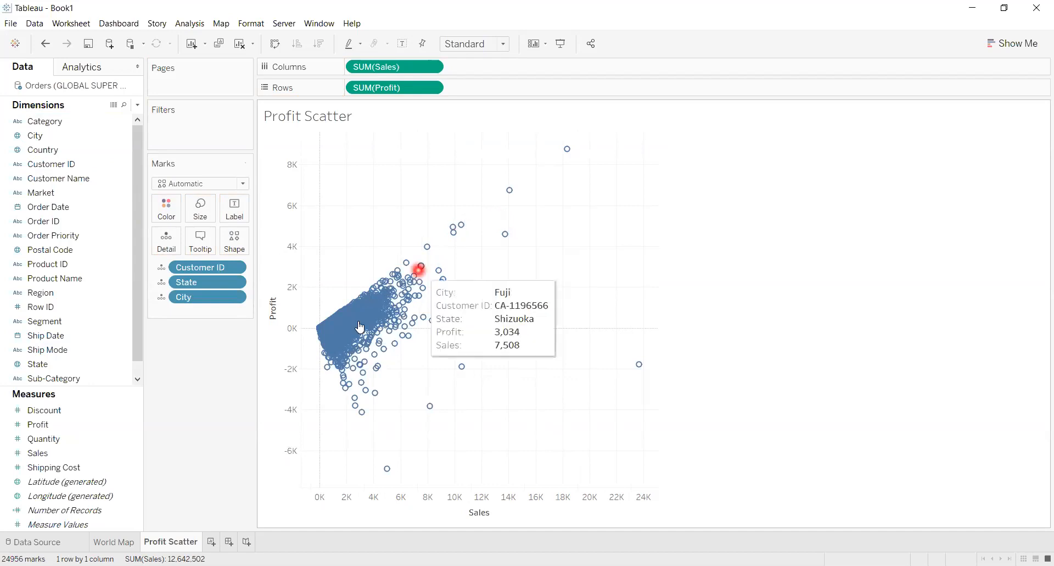
pyautogui.moveTo(399, 308)
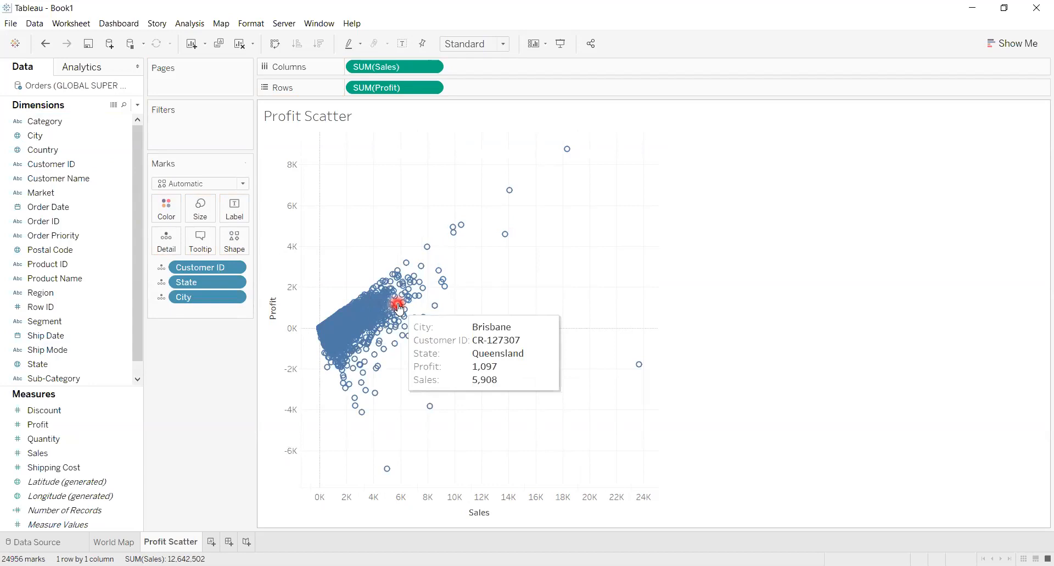
pyautogui.click(51, 427)
pyautogui.moveTo(50, 427); pyautogui.dragTo(167, 216)
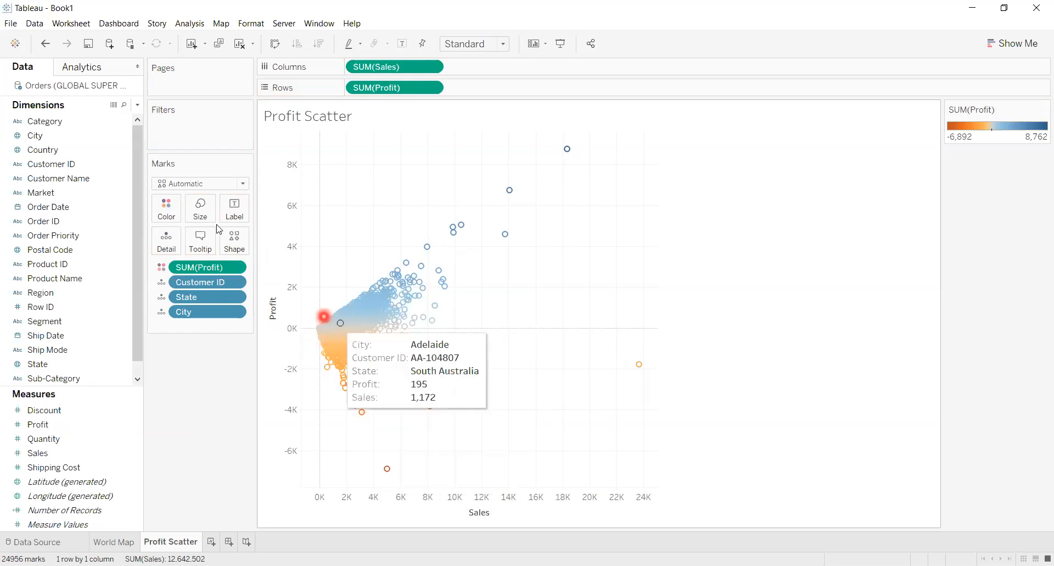
pyautogui.click(241, 185)
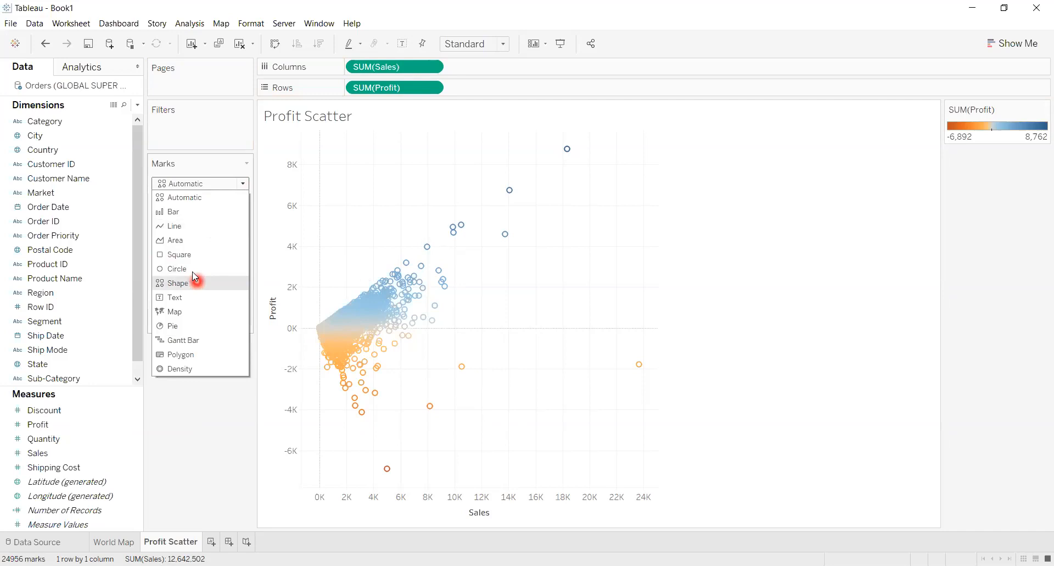
pyautogui.click(193, 269)
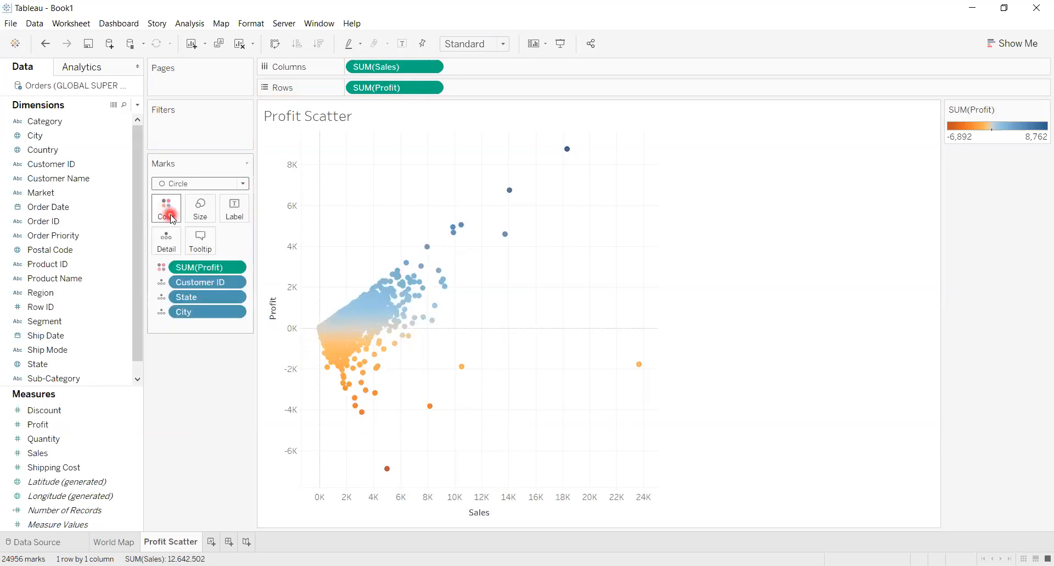
# Set the circles' opacity to 71% and give them a black border
pyautogui.click(195, 275)
pyautogui.click(199, 276)
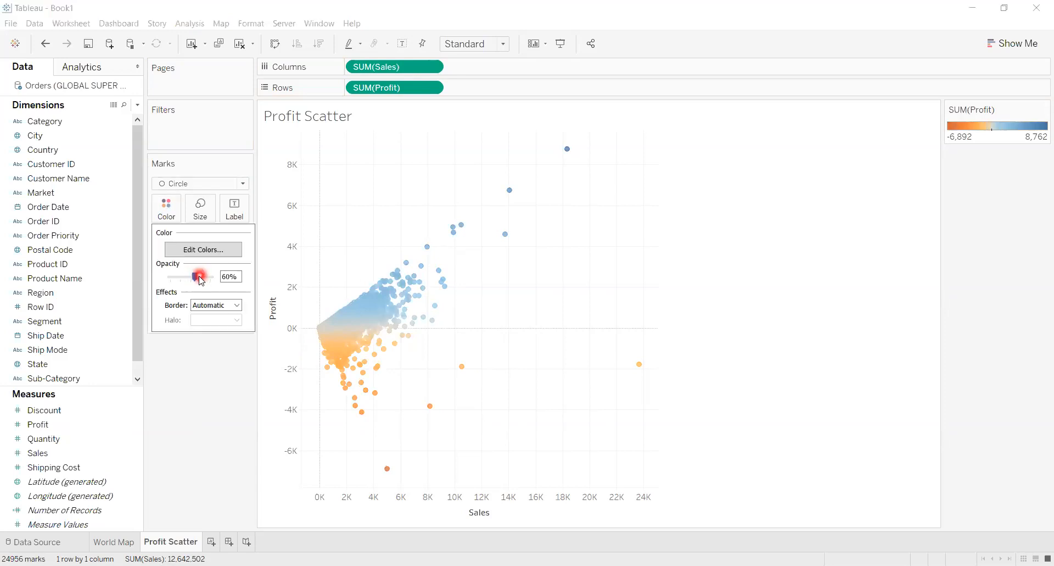
pyautogui.moveTo(201, 281); pyautogui.dragTo(205, 278)
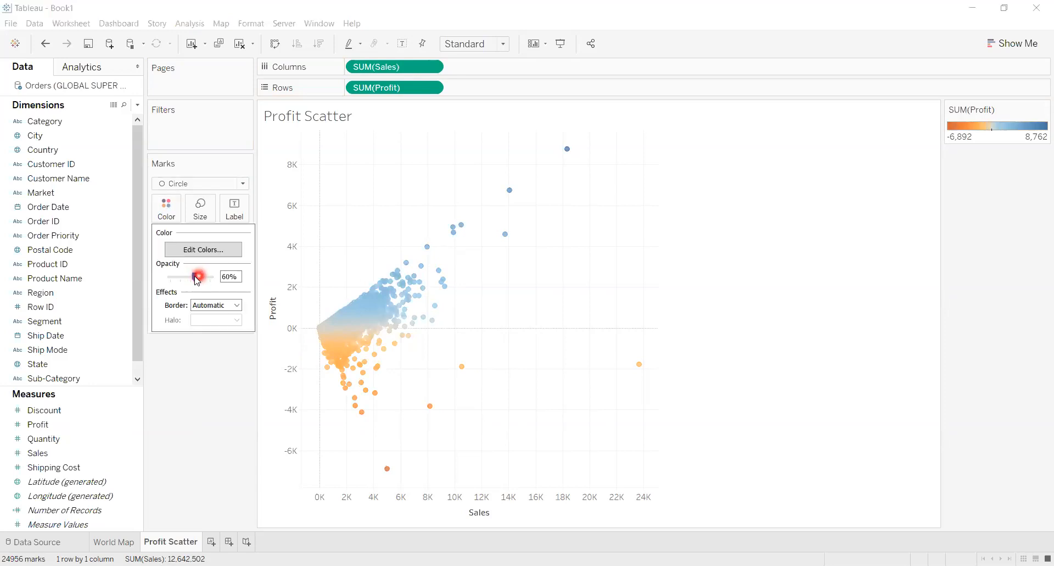
pyautogui.click(174, 216)
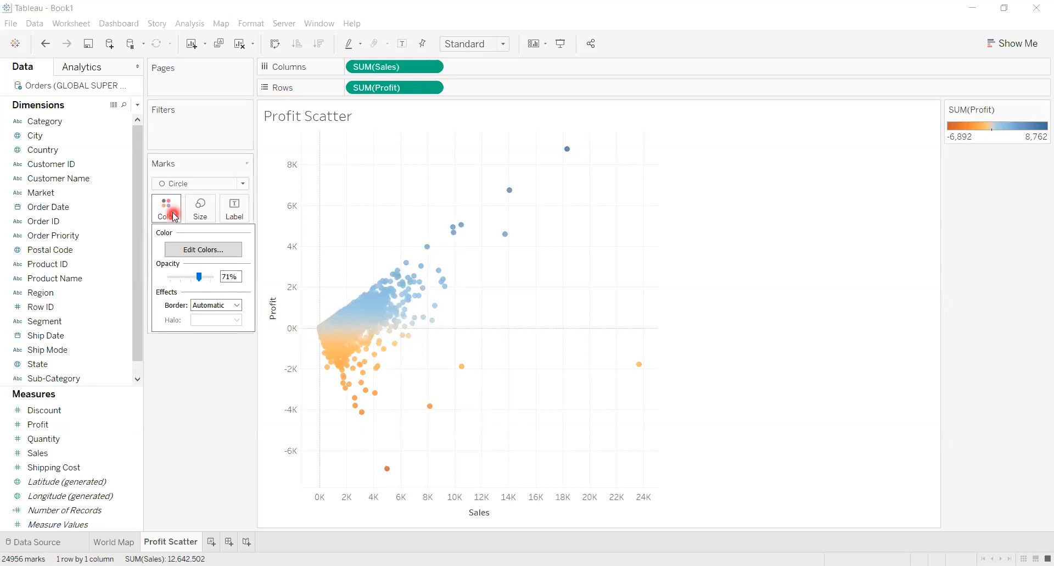
pyautogui.click(200, 353)
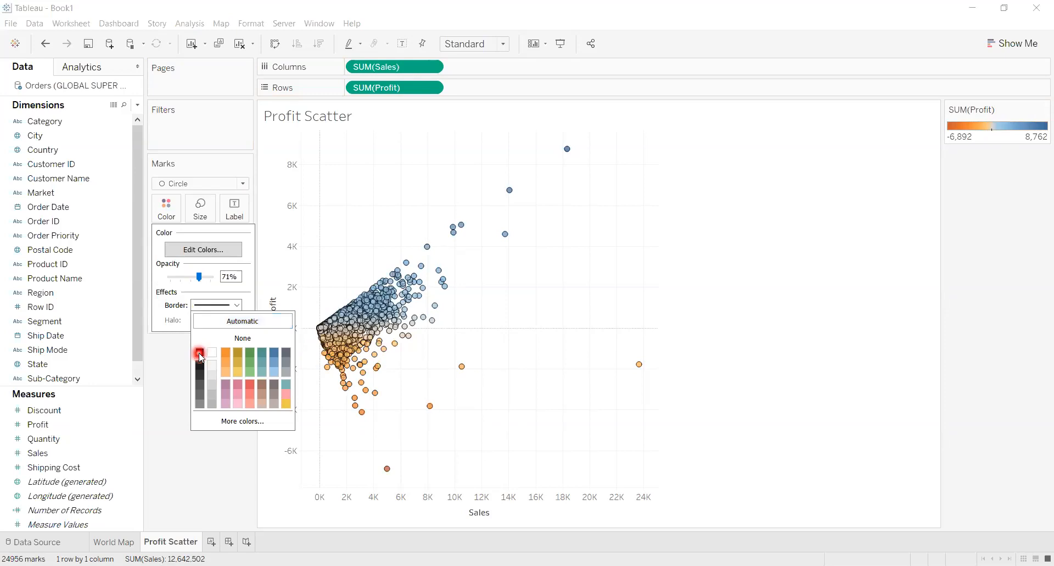
pyautogui.click(380, 313)
# Make the scatter plot's circles slightly smaller, with the mark size about a quarter of the way along its range
pyautogui.click(200, 218)
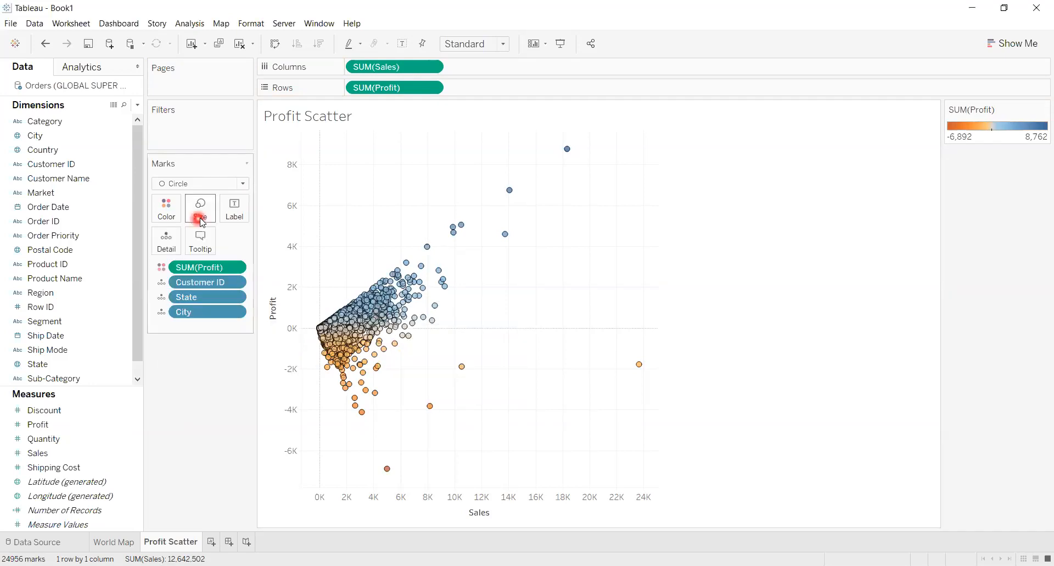
pyautogui.click(216, 240)
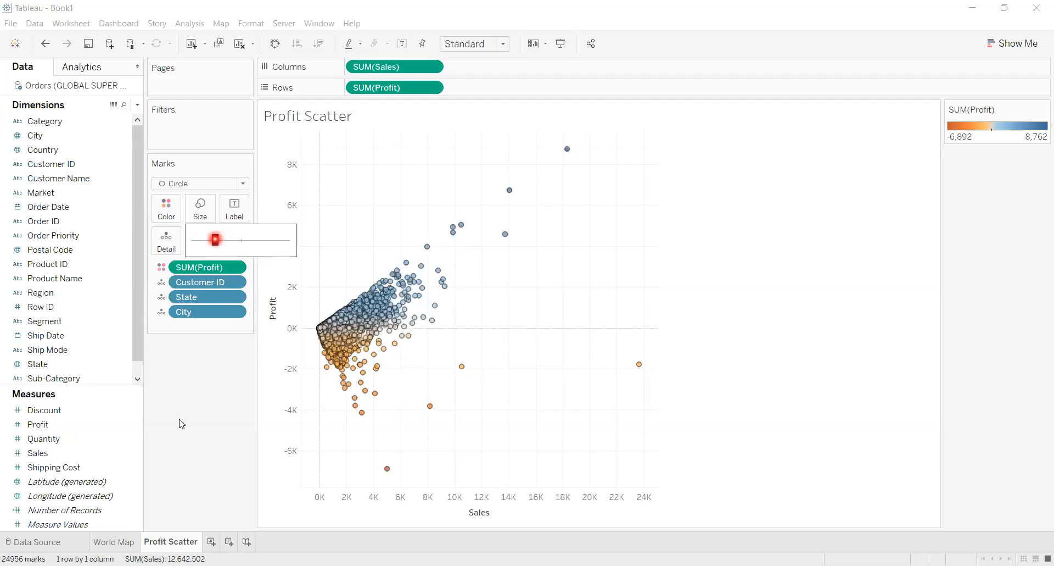
pyautogui.click(597, 273)
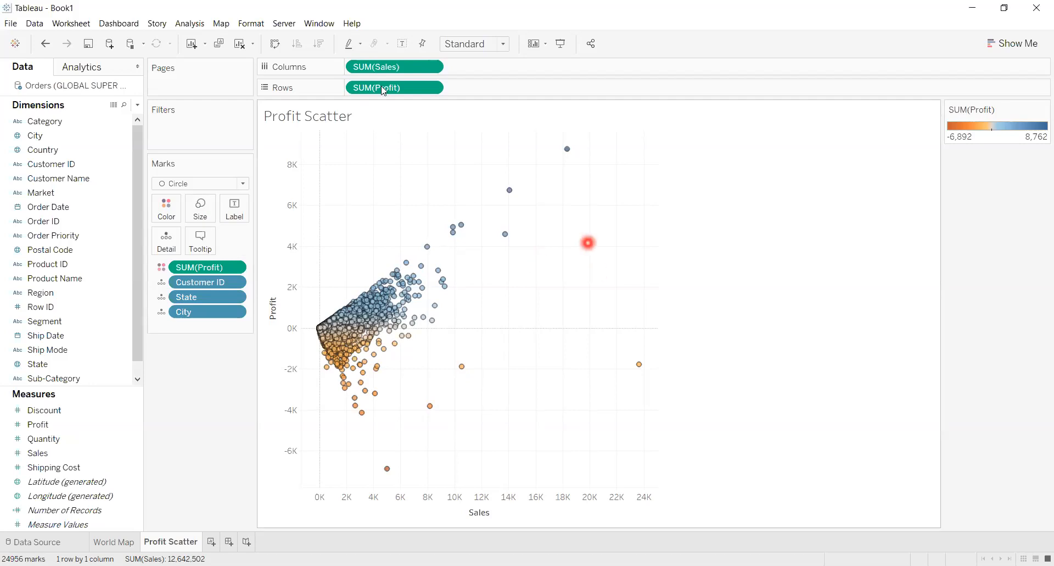
# Remove the grid lines from the Profit Scatter sheet by setting them to None
pyautogui.click(285, 112)
pyautogui.click(252, 24)
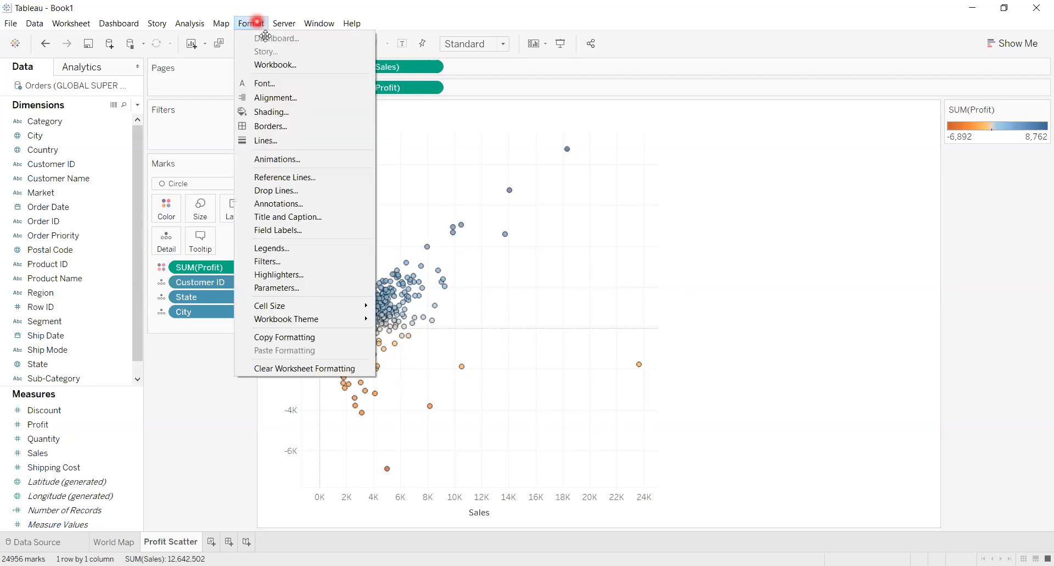
pyautogui.click(285, 112)
pyautogui.click(288, 144)
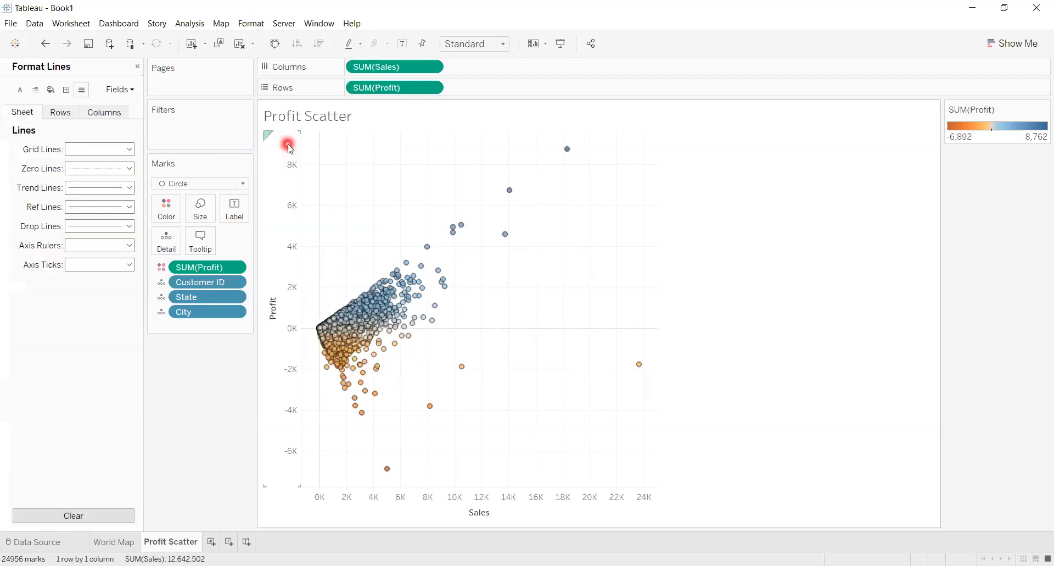
pyautogui.click(100, 168)
pyautogui.click(101, 168)
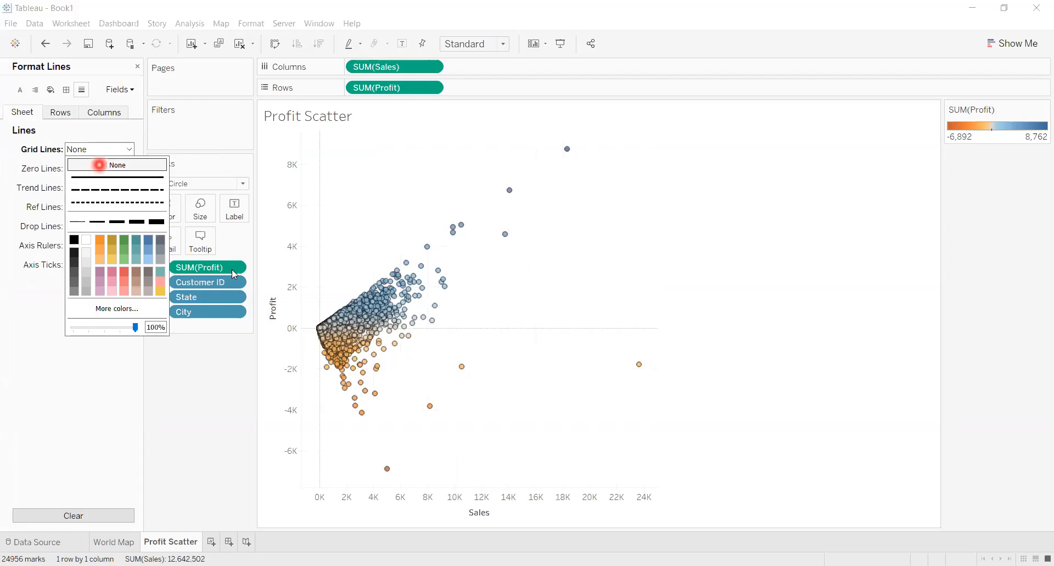
pyautogui.click(577, 283)
pyautogui.click(208, 428)
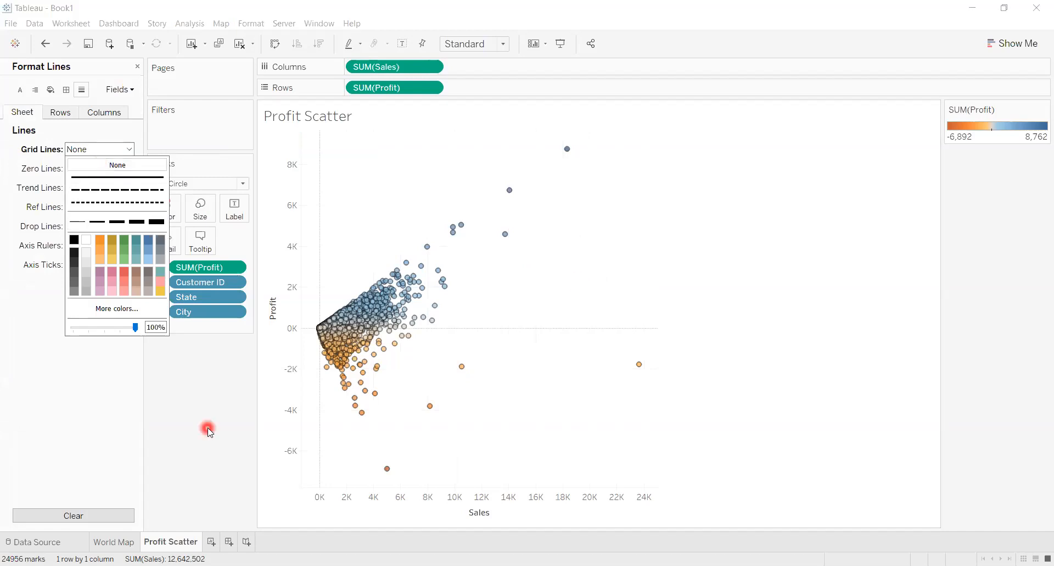
pyautogui.click(344, 412)
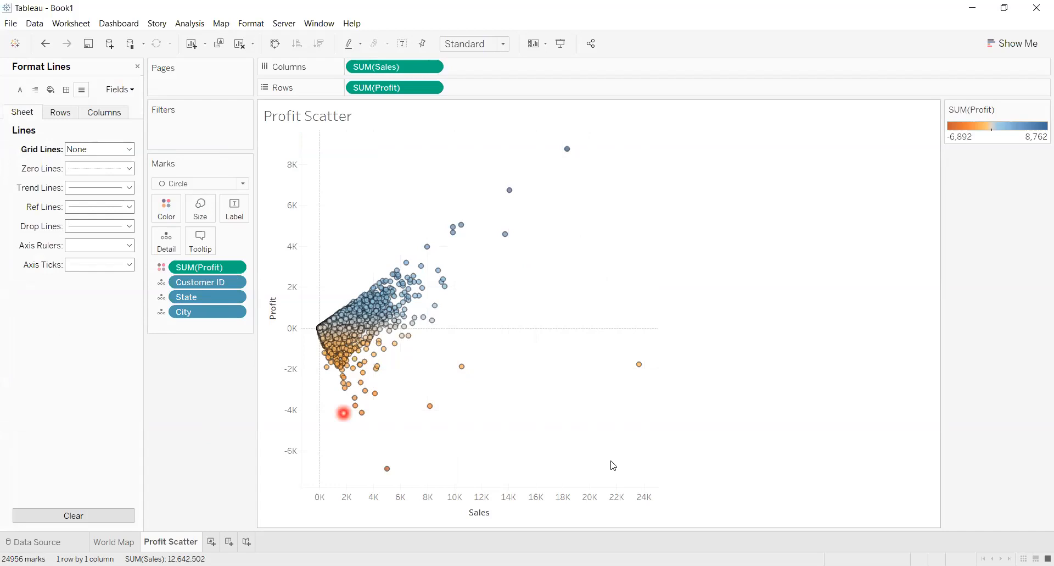
# Examine how customers spread across the profit and loss areas of the scatter plot, checking the details of individual marks
pyautogui.click(667, 472)
pyautogui.click(692, 508)
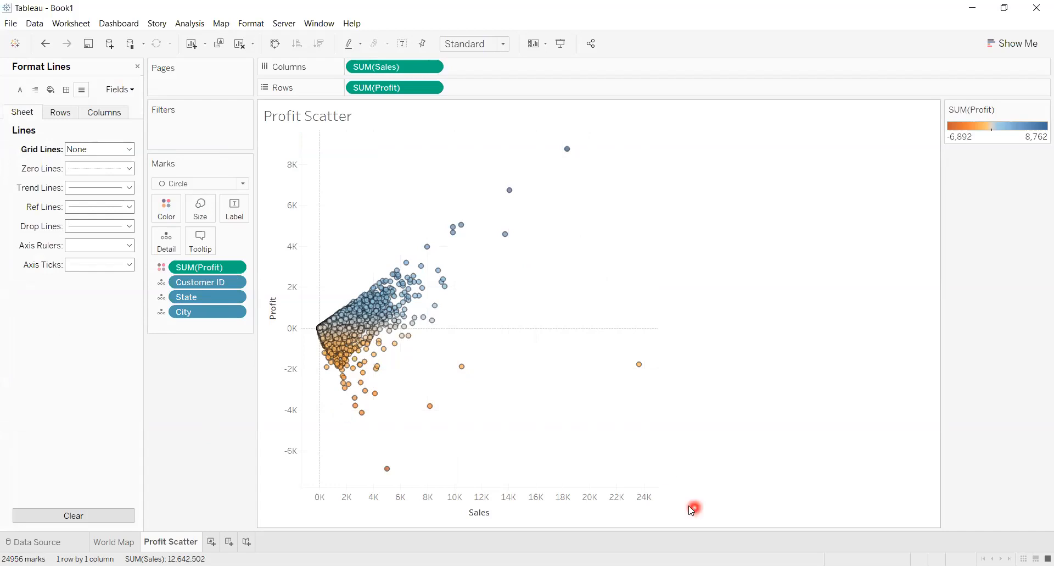
pyautogui.click(735, 468)
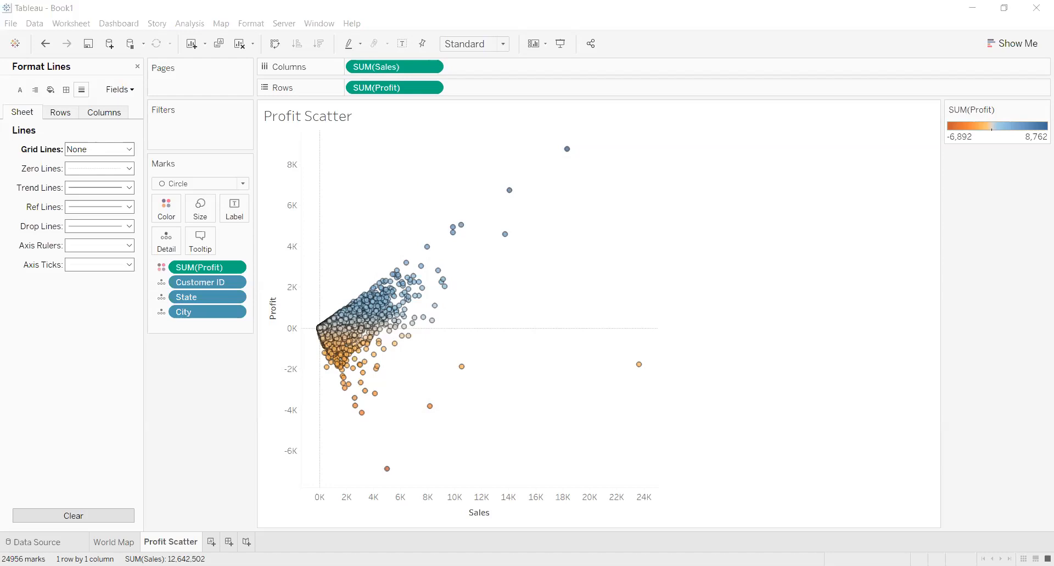
pyautogui.click(419, 454)
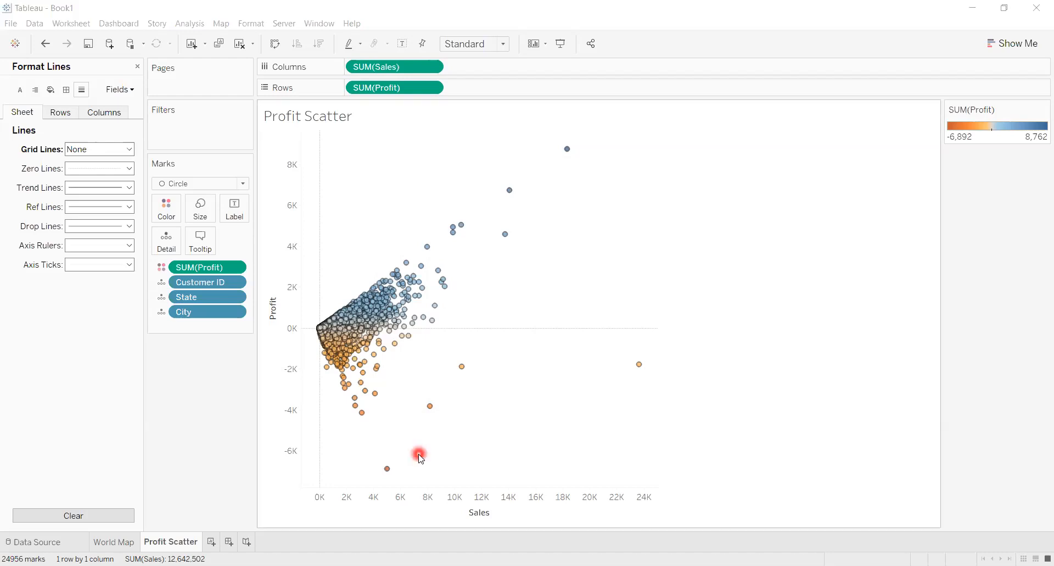
pyautogui.click(191, 368)
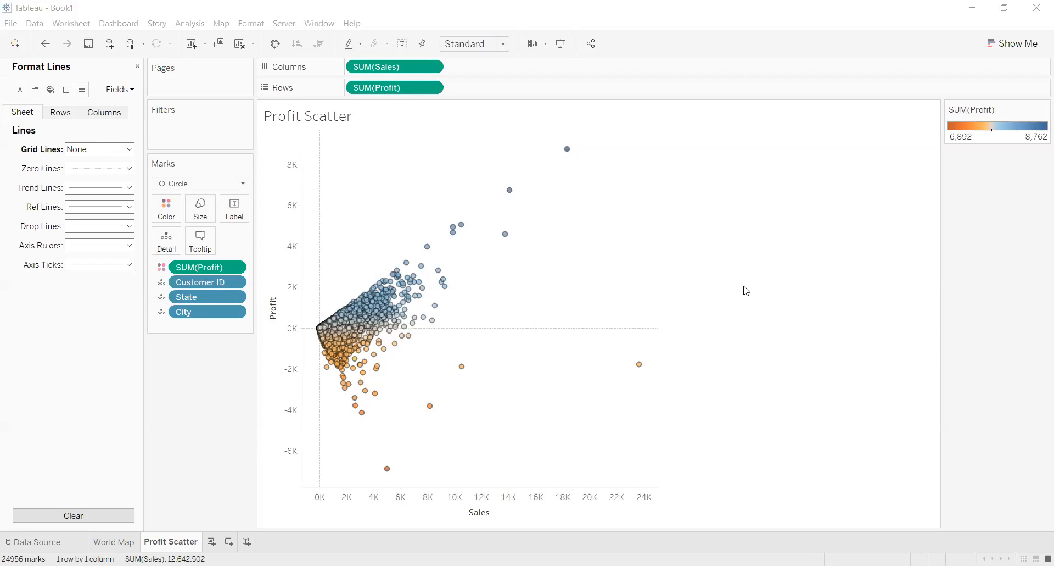
pyautogui.click(483, 374)
pyautogui.click(326, 367)
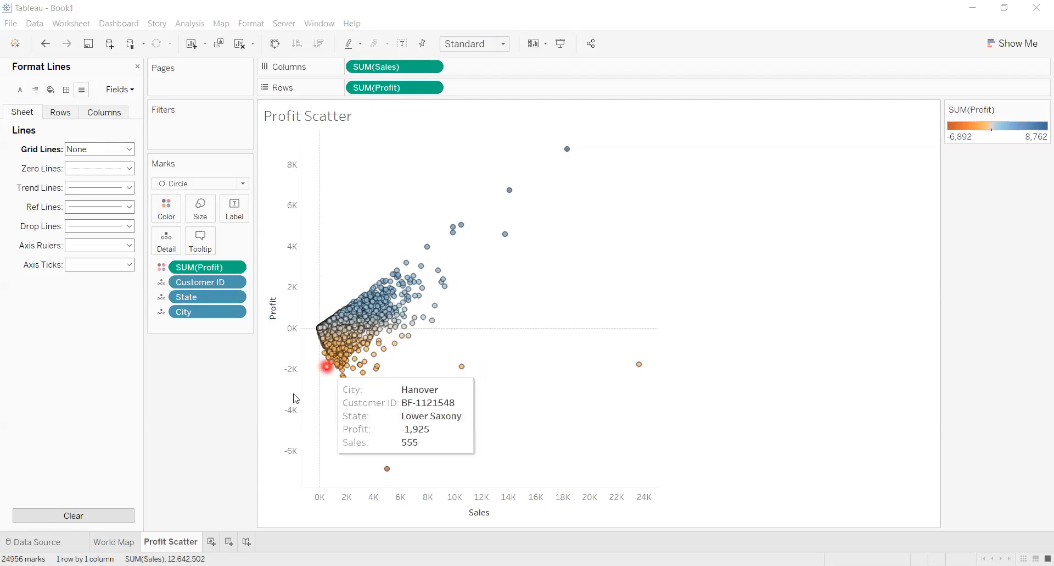
pyautogui.click(297, 392)
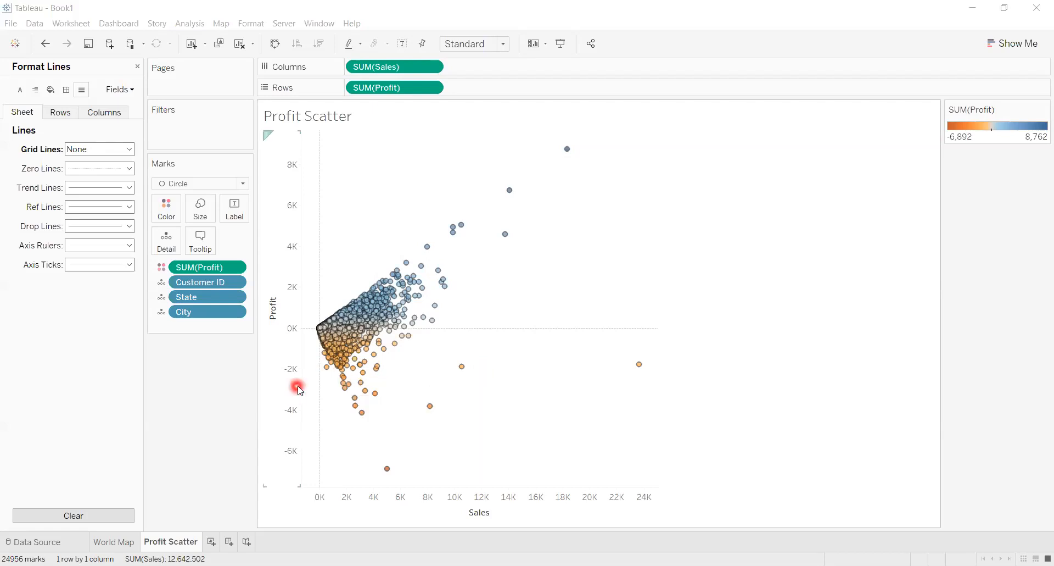
pyautogui.click(334, 406)
pyautogui.click(481, 233)
pyautogui.click(272, 421)
pyautogui.click(388, 212)
pyautogui.click(330, 160)
pyautogui.click(615, 148)
pyautogui.click(313, 338)
pyautogui.click(345, 345)
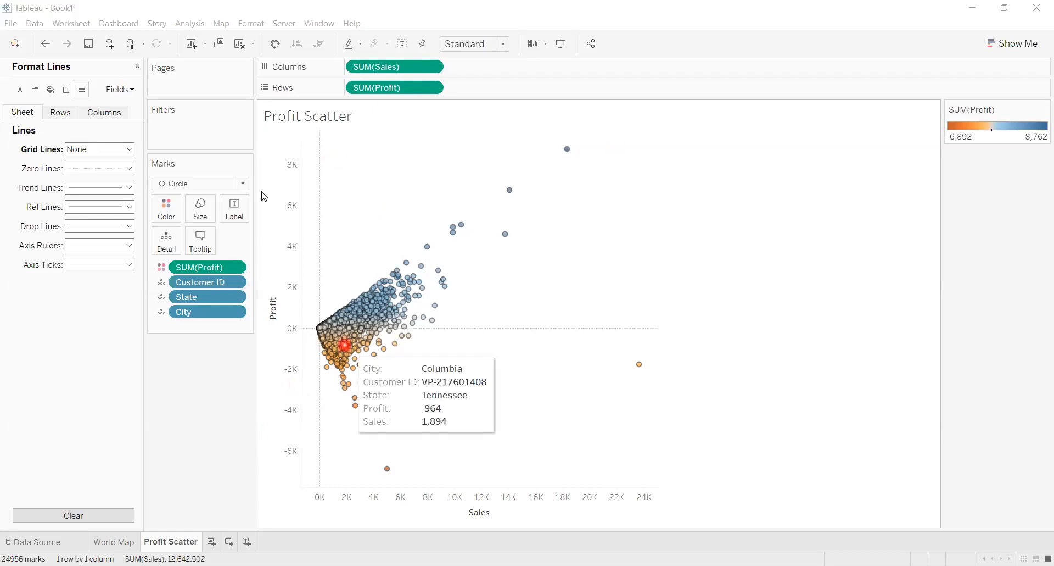
# Review the available mark types for the scatter plot, keeping Circle selected
pyautogui.click(245, 183)
pyautogui.click(207, 256)
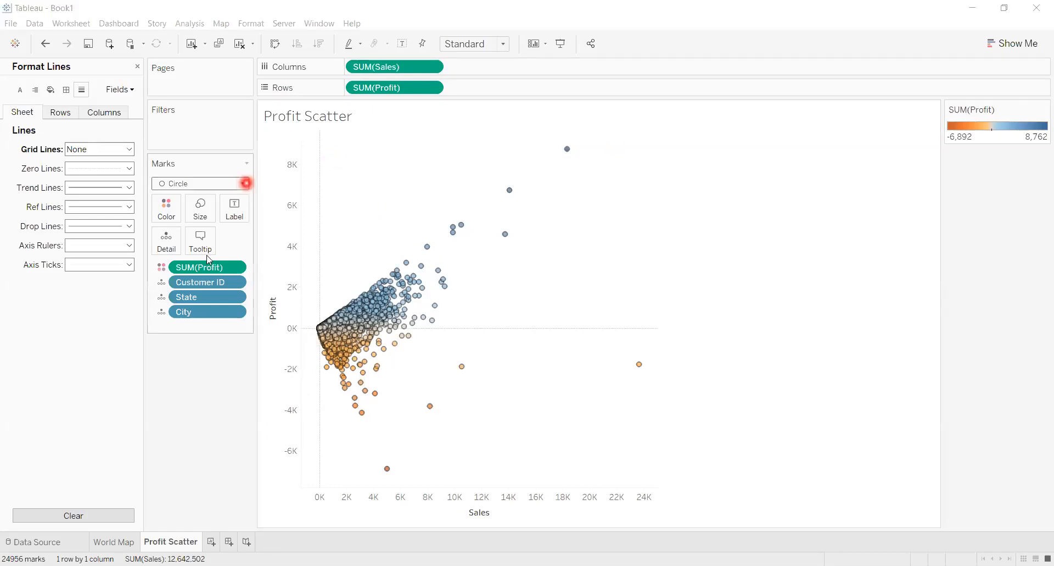
pyautogui.click(207, 269)
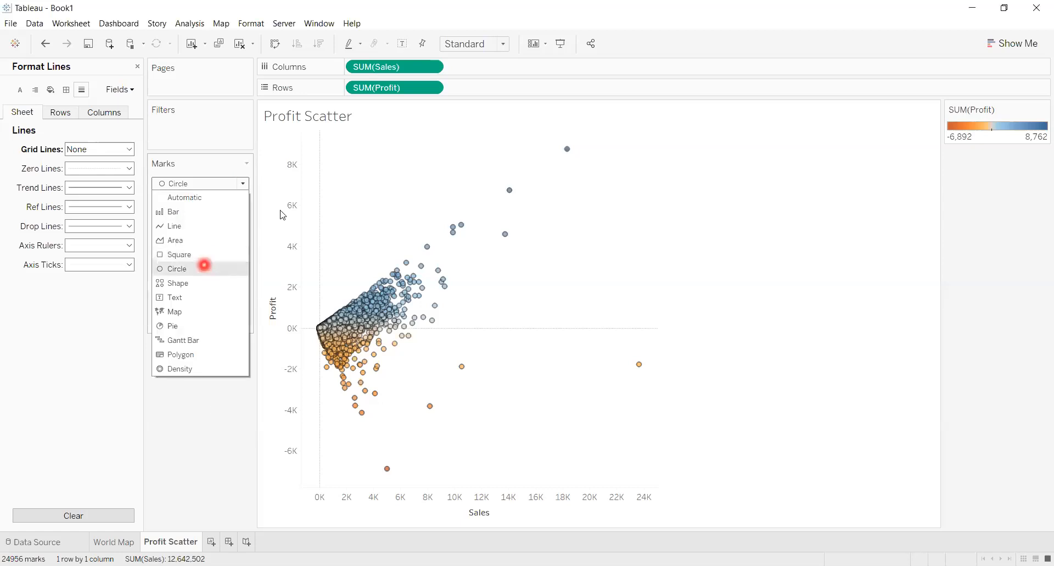
pyautogui.click(209, 396)
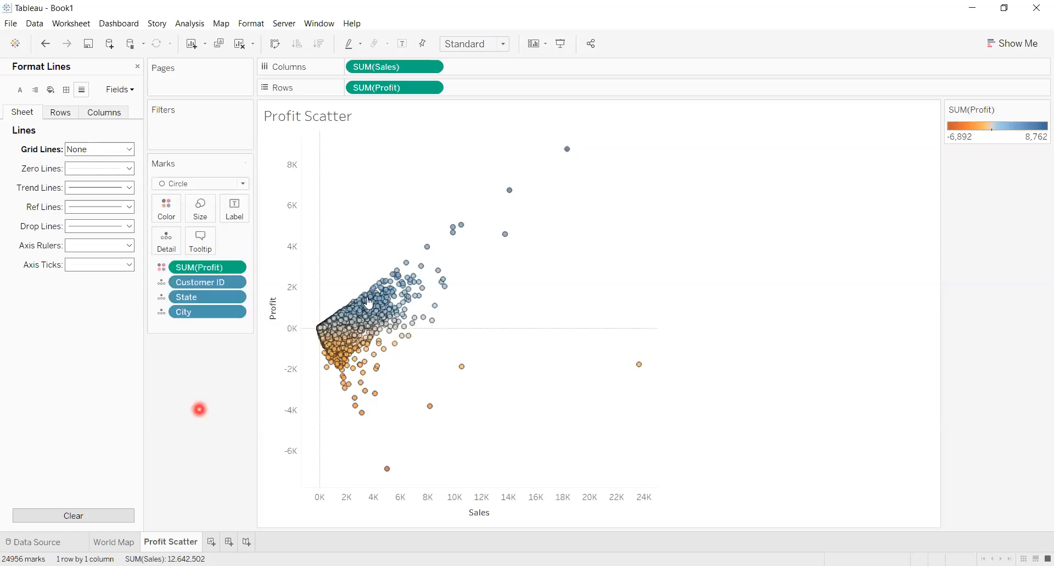
pyautogui.click(338, 316)
pyautogui.click(359, 320)
# Reapply a black border to the scatter plot's circles
pyautogui.click(201, 217)
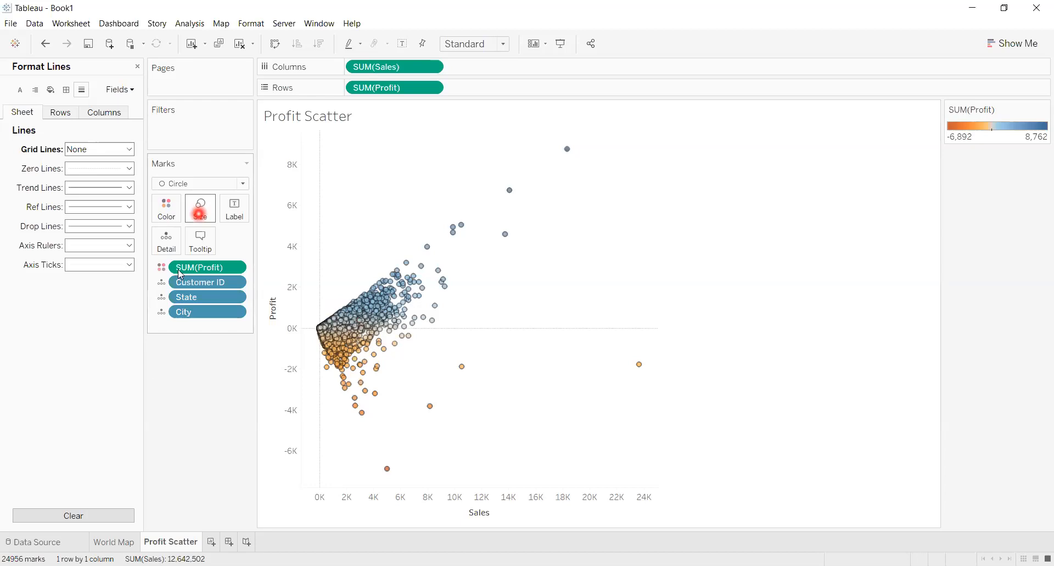
pyautogui.click(167, 209)
pyautogui.click(240, 304)
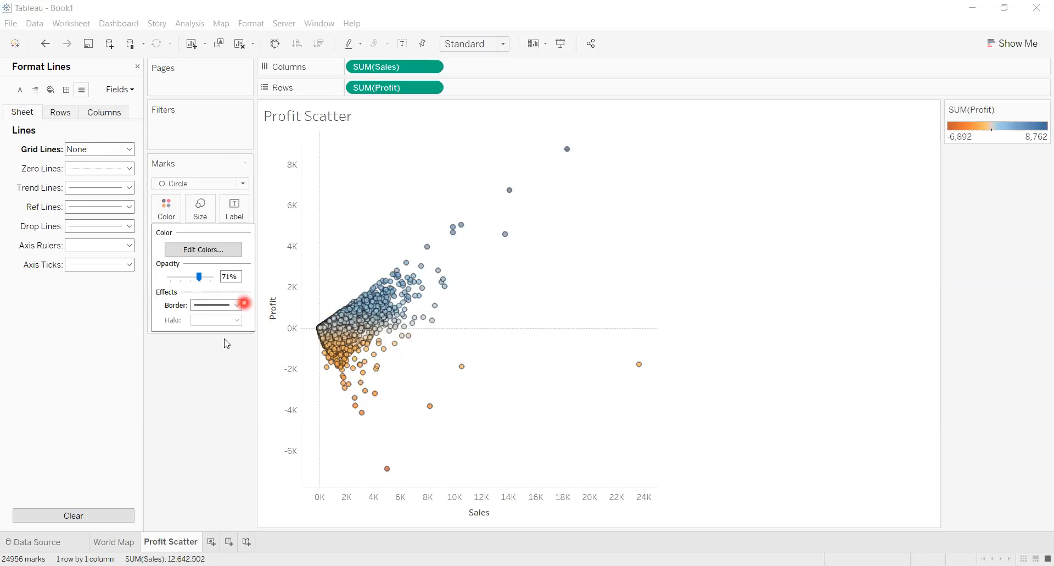
pyautogui.click(202, 354)
pyautogui.click(198, 354)
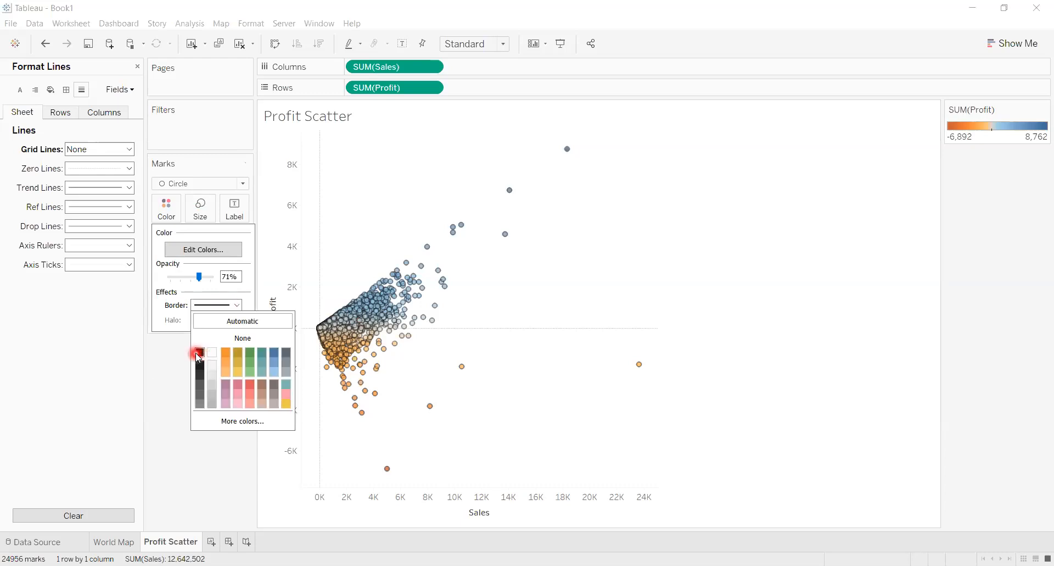
pyautogui.click(201, 362)
pyautogui.click(382, 220)
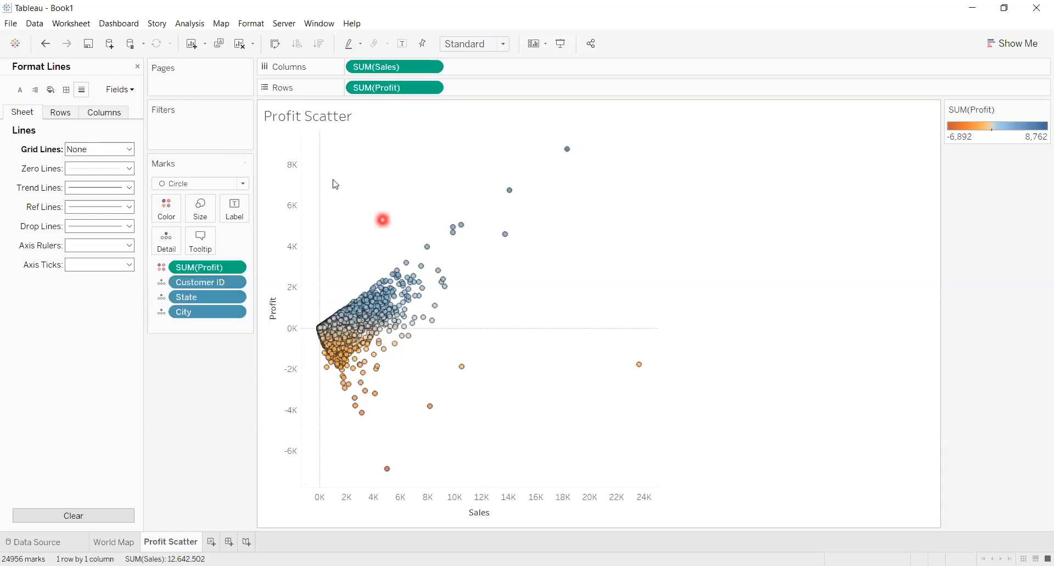
# Examine the spread of customers and the outlying marks across the profit and loss areas of the scatter plot
pyautogui.click(368, 165)
pyautogui.click(332, 185)
pyautogui.click(577, 233)
pyautogui.click(640, 443)
pyautogui.click(591, 437)
pyautogui.click(509, 190)
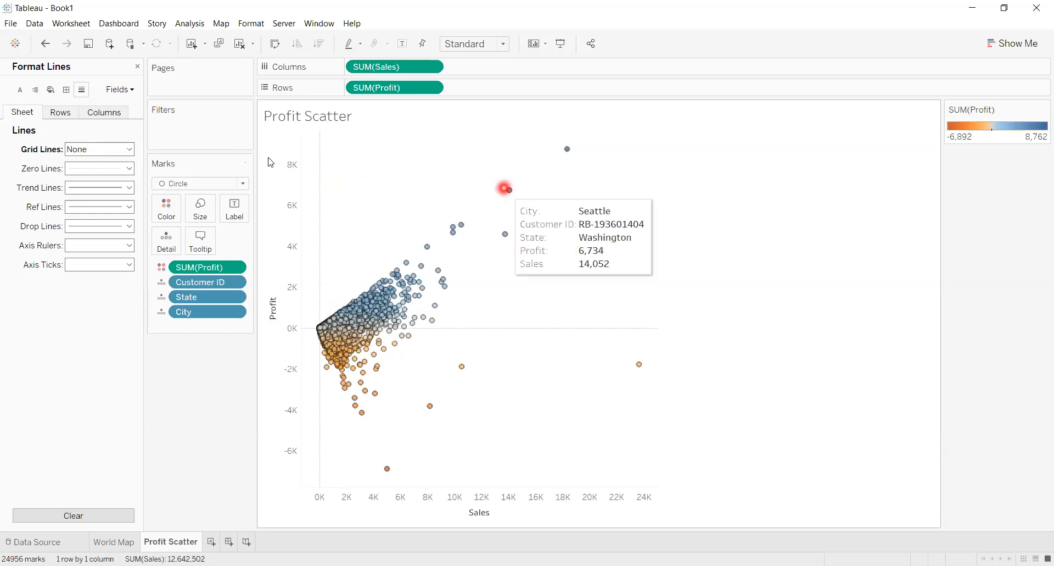
pyautogui.click(639, 193)
pyautogui.click(577, 296)
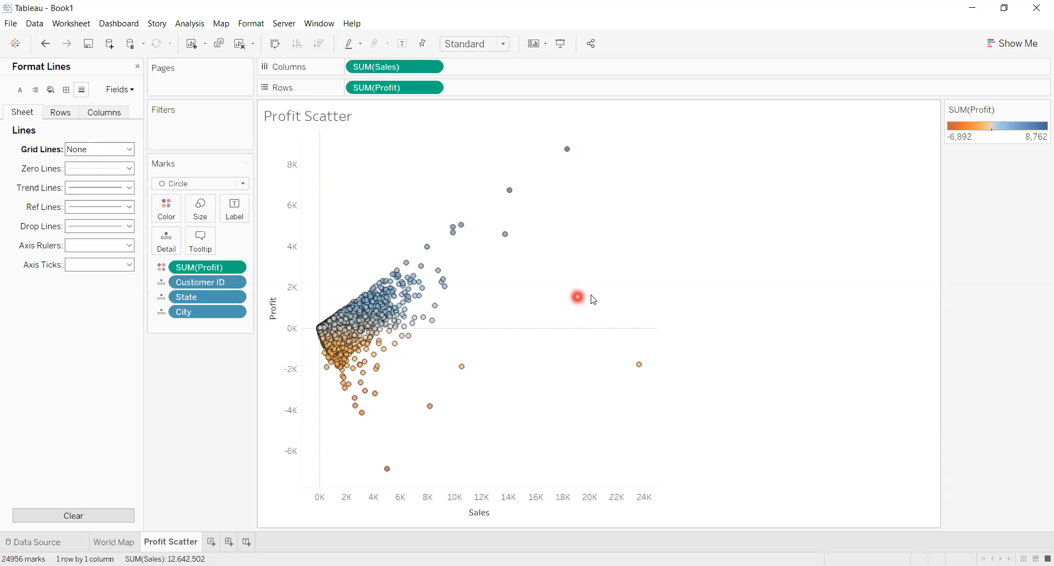
pyautogui.click(490, 412)
# Review the grid line setting in the Profit Scatter sheet's line formatting, keeping it at None
pyautogui.click(252, 23)
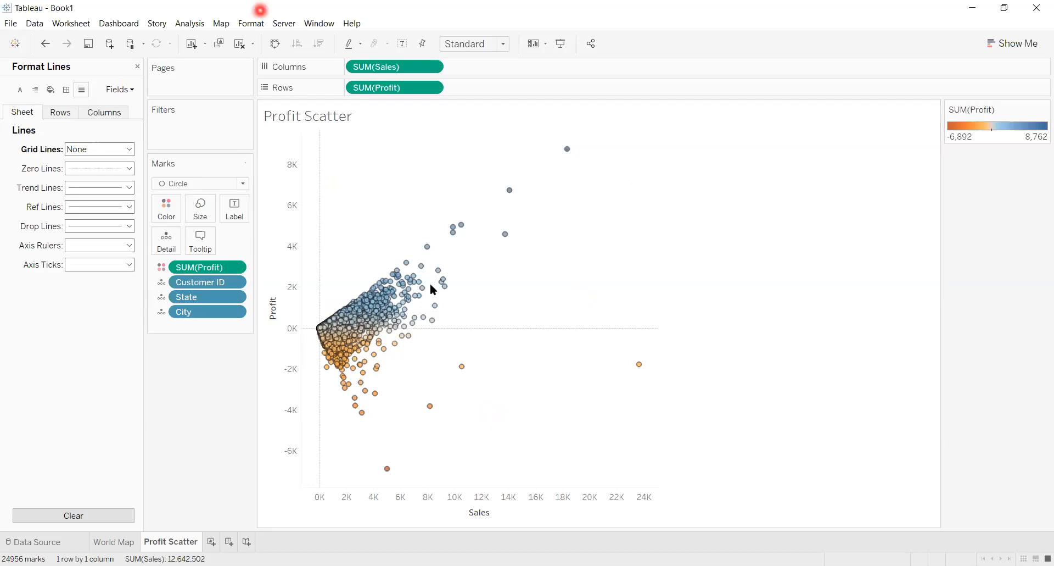
pyautogui.click(259, 141)
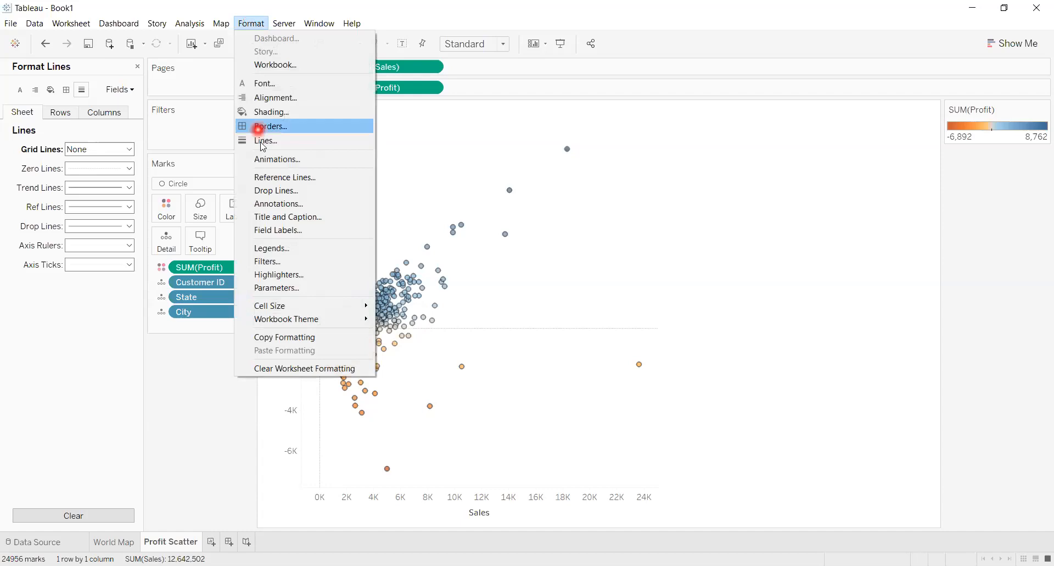
pyautogui.click(107, 150)
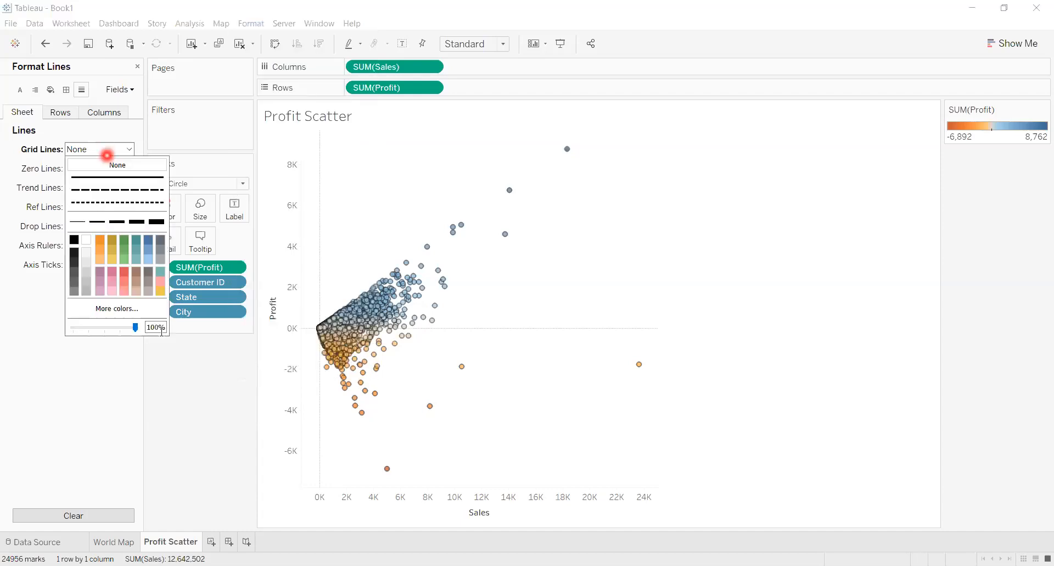
pyautogui.click(652, 149)
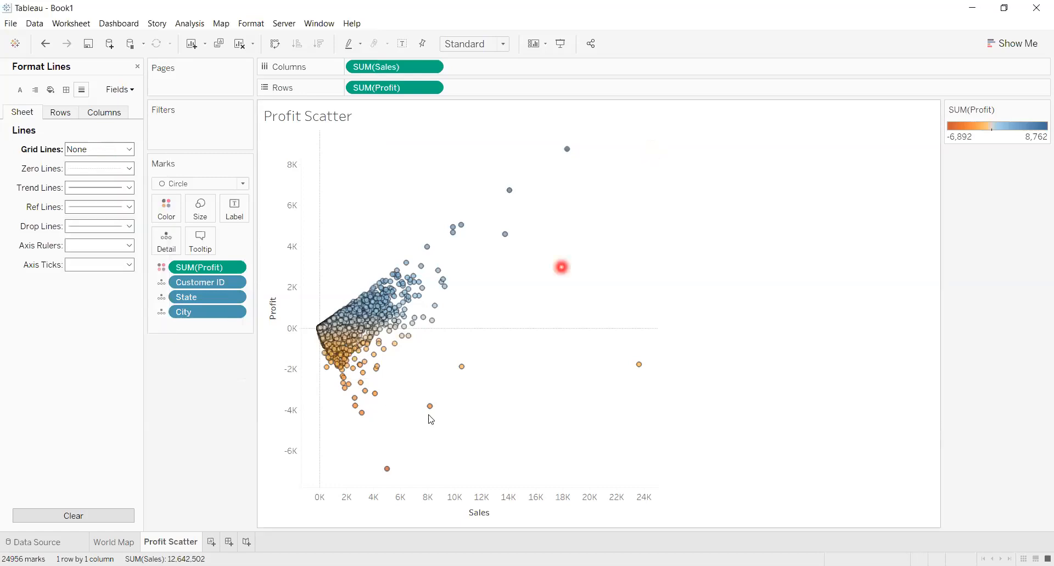
pyautogui.click(471, 373)
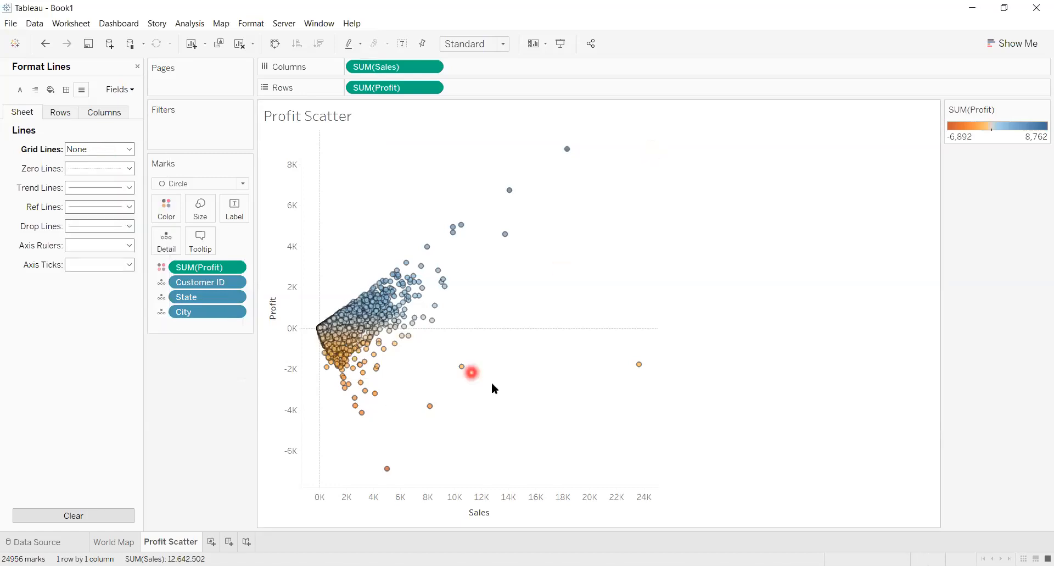
pyautogui.click(606, 339)
pyautogui.click(545, 338)
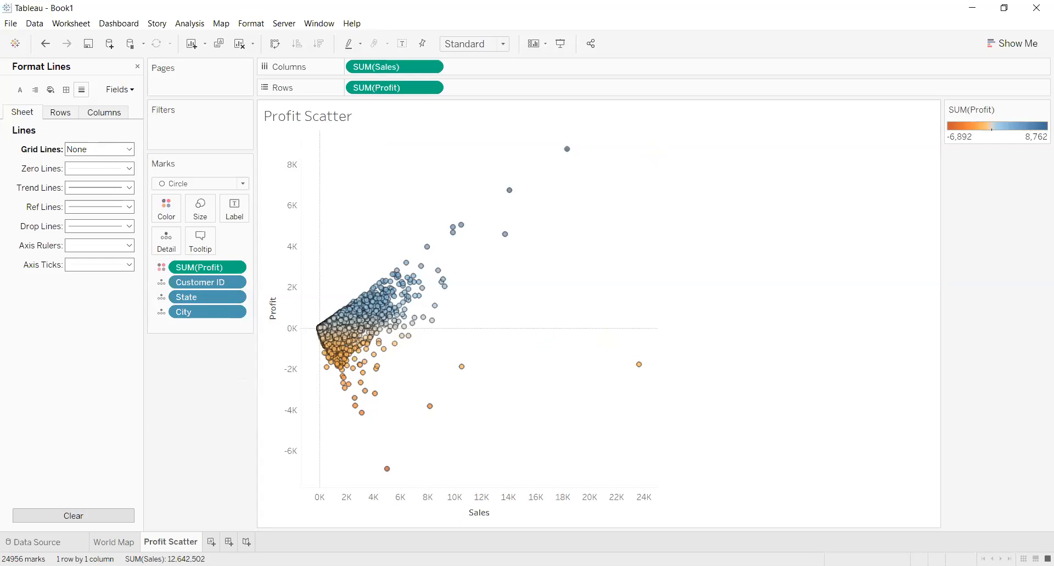
# Add a new worksheet after the Profit Scatter sheet
pyautogui.click(137, 543)
pyautogui.click(162, 542)
pyautogui.click(248, 512)
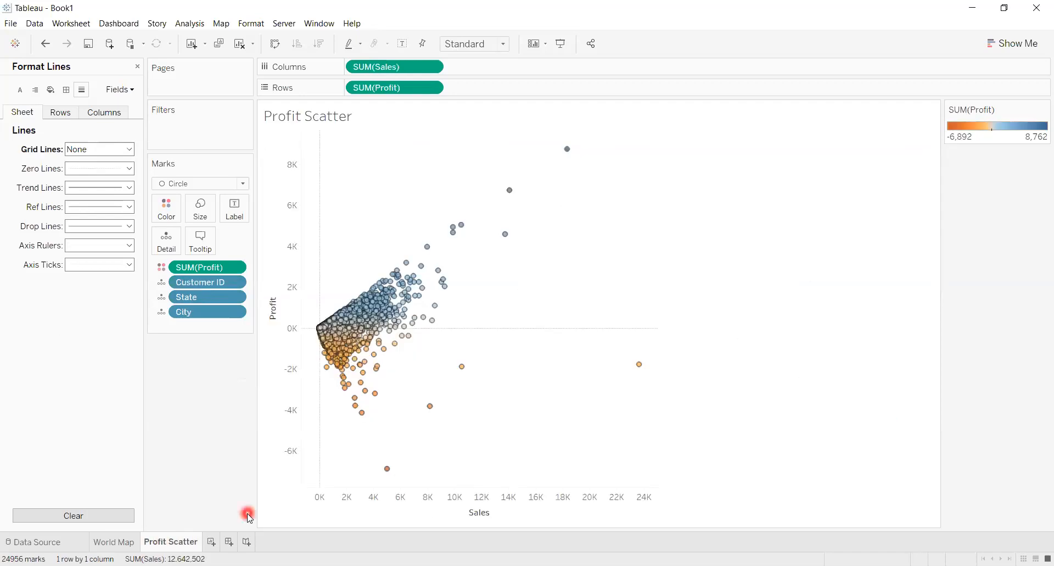
pyautogui.click(212, 542)
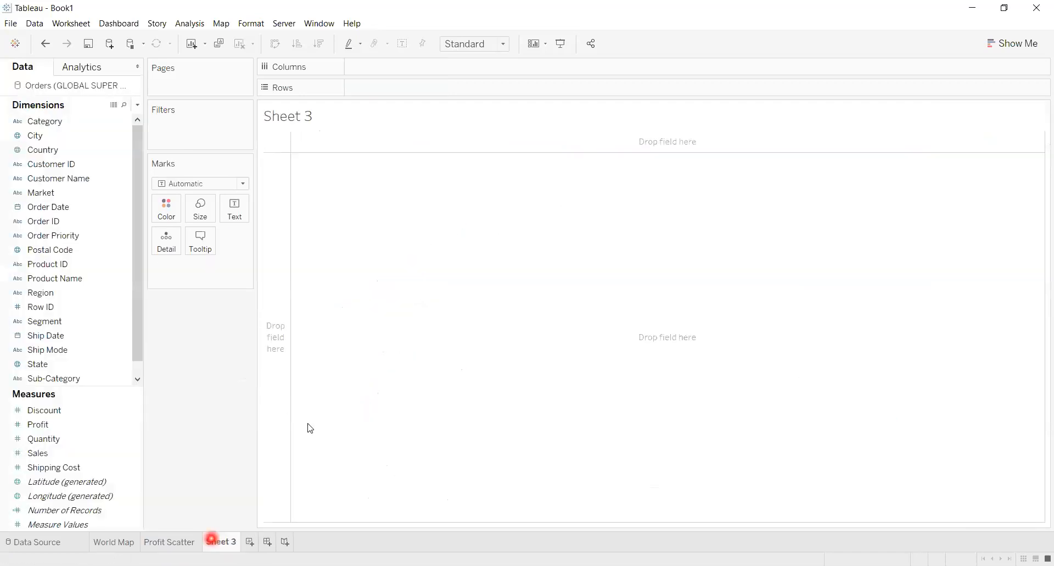
pyautogui.click(309, 424)
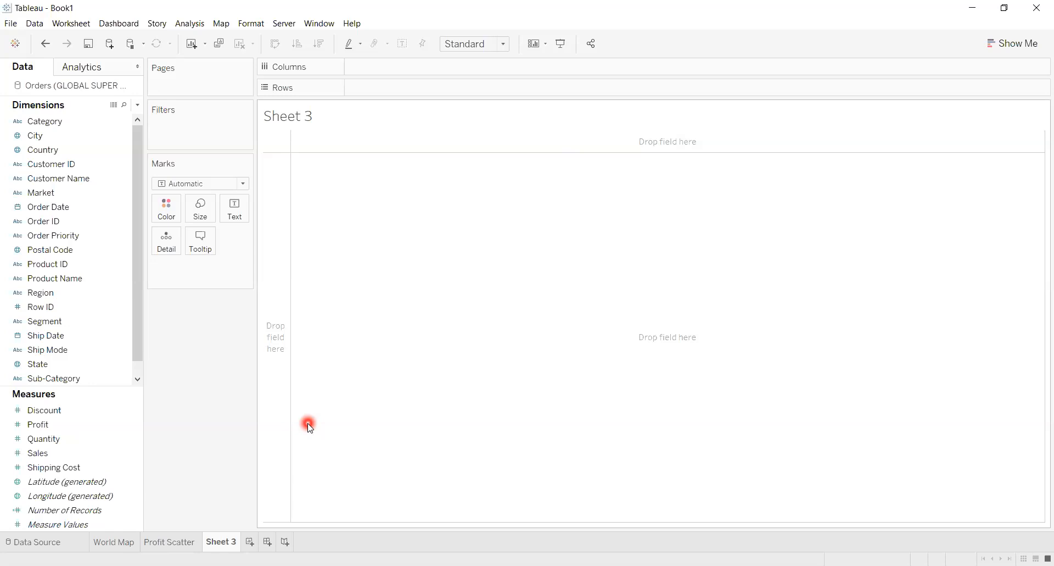
pyautogui.click(313, 150)
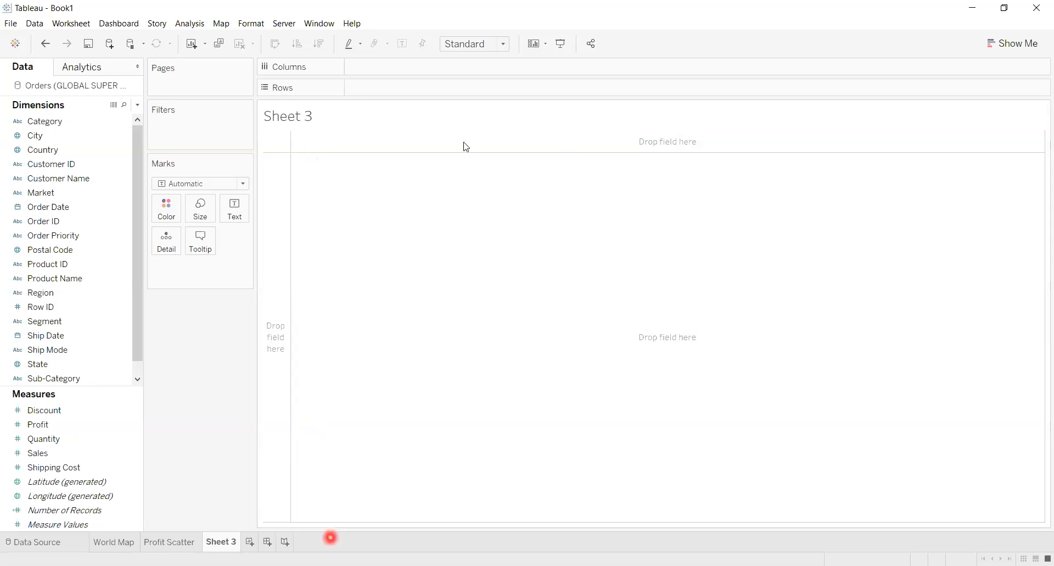
pyautogui.click(460, 368)
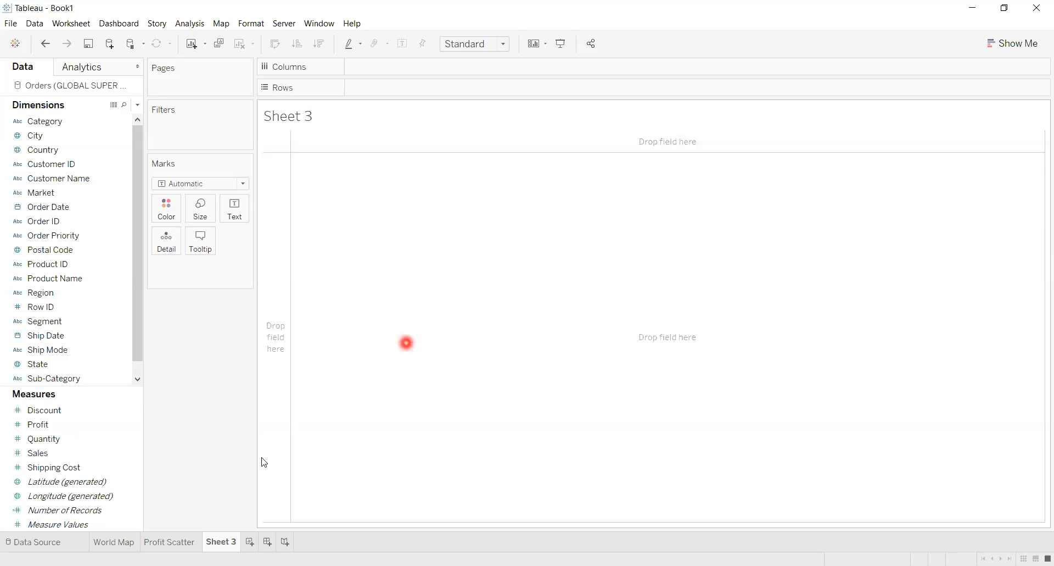
# Place the Country dimension on the rows of Sheet 3
pyautogui.click(112, 543)
pyautogui.click(156, 543)
pyautogui.click(221, 543)
pyautogui.click(106, 220)
pyautogui.click(59, 139)
pyautogui.moveTo(61, 153)
pyautogui.mouseDown()
pyautogui.moveTo(408, 107)
pyautogui.moveTo(407, 91)
pyautogui.mouseUp()
pyautogui.click(349, 116)
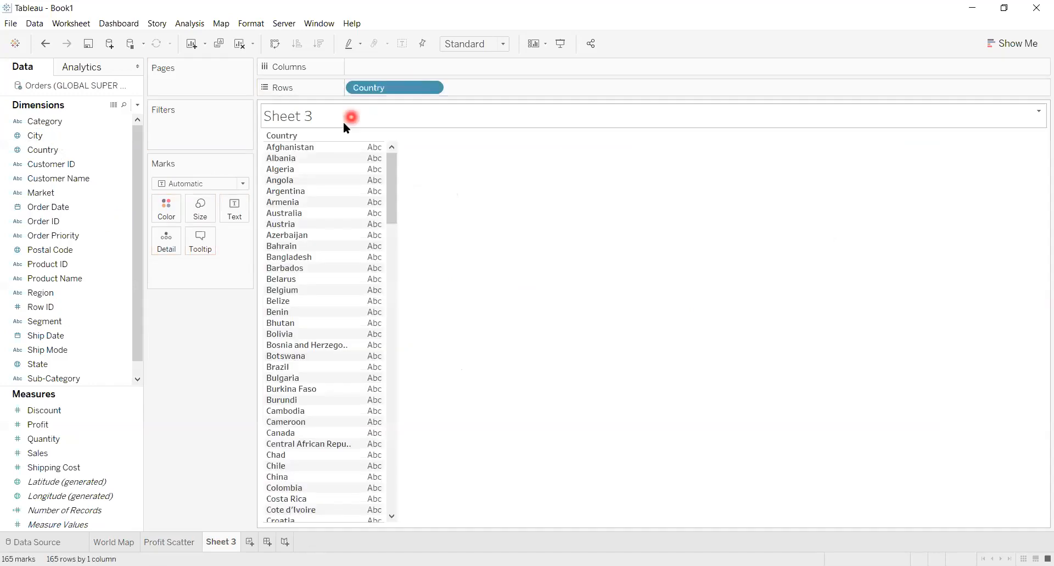
# Place the Sales measure on the columns to show total sales as bars for each country
pyautogui.click(101, 364)
pyautogui.click(44, 452)
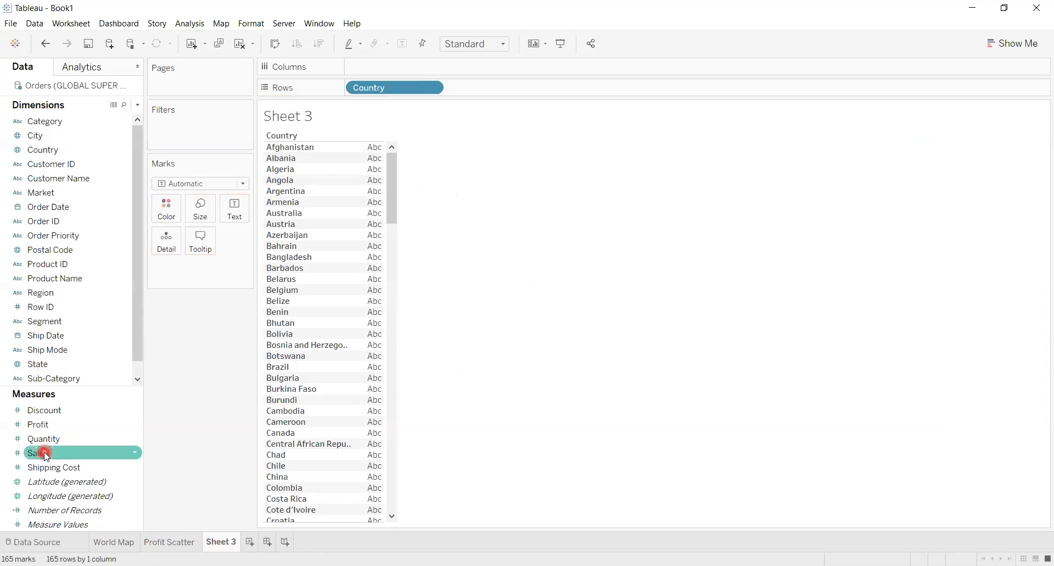
pyautogui.moveTo(46, 454); pyautogui.dragTo(462, 70)
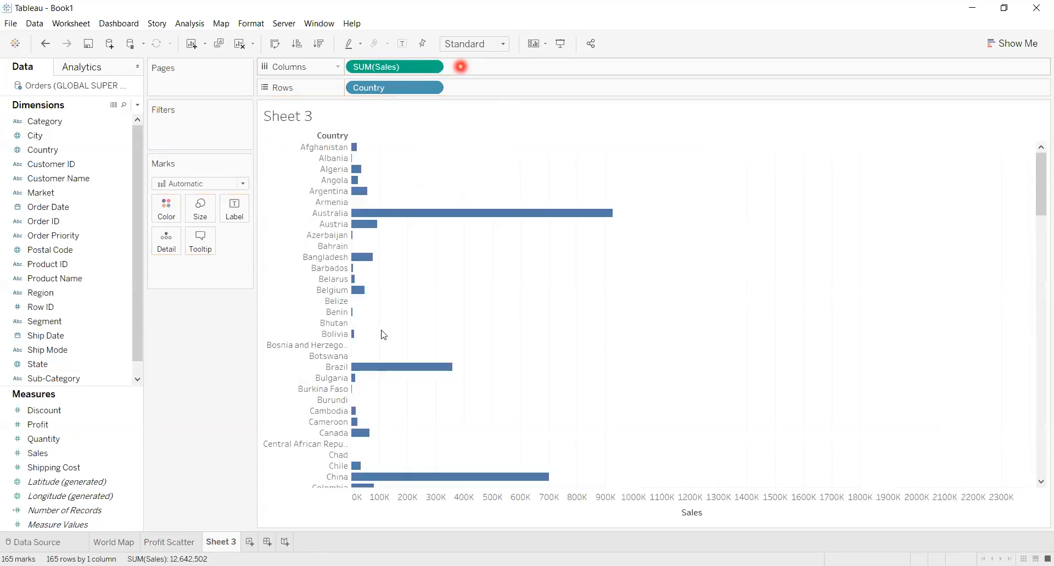
pyautogui.click(331, 503)
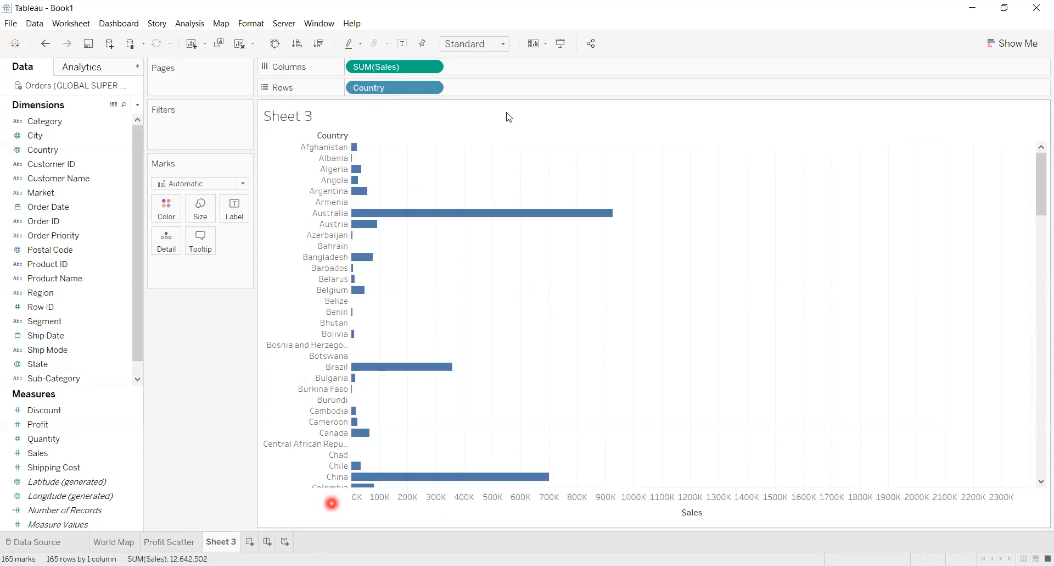
pyautogui.click(453, 71)
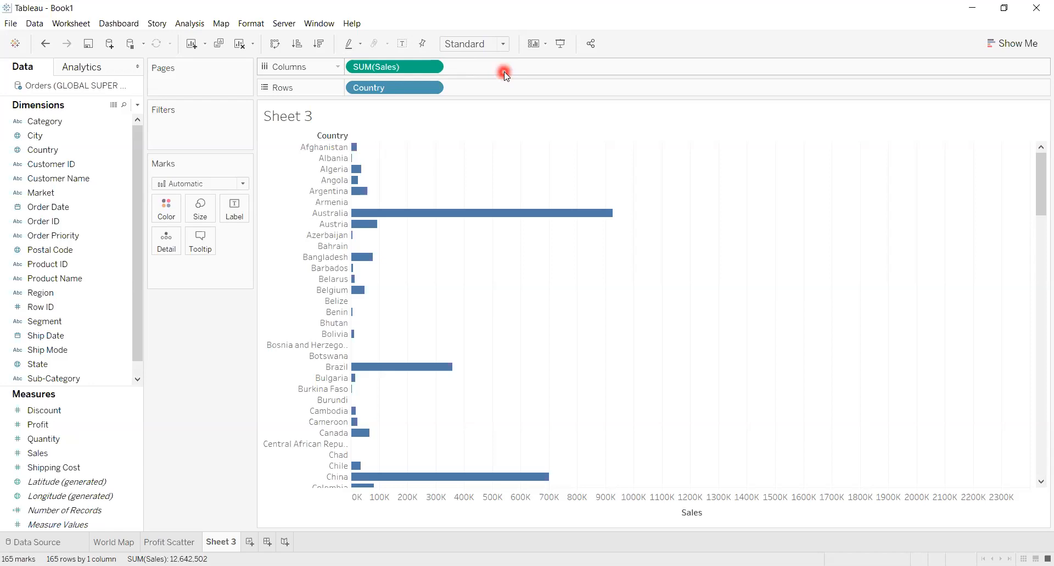
pyautogui.click(300, 493)
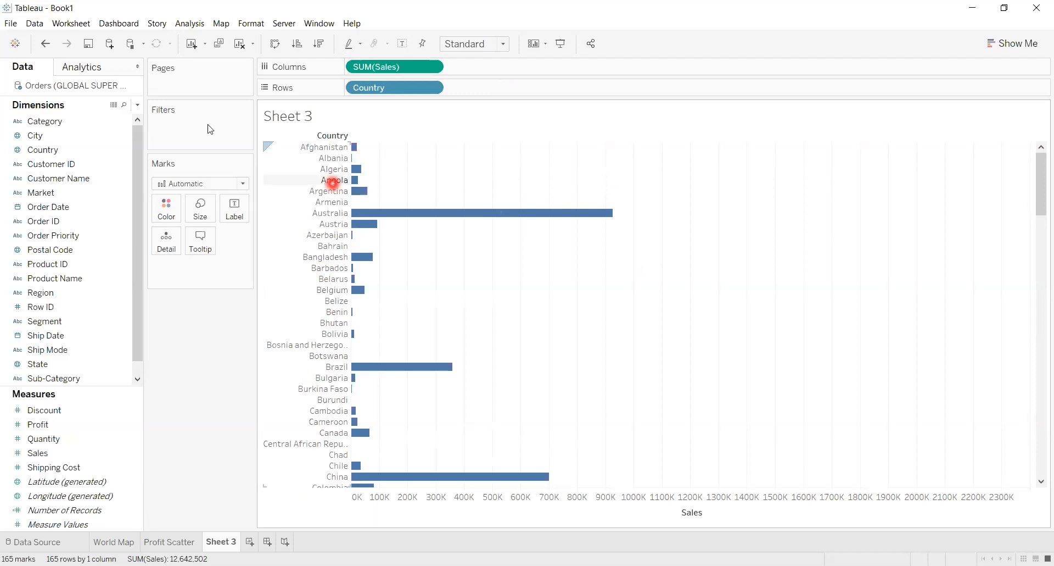
# Create a calculated field named "Avg Sales By Customer"
pyautogui.click(134, 105)
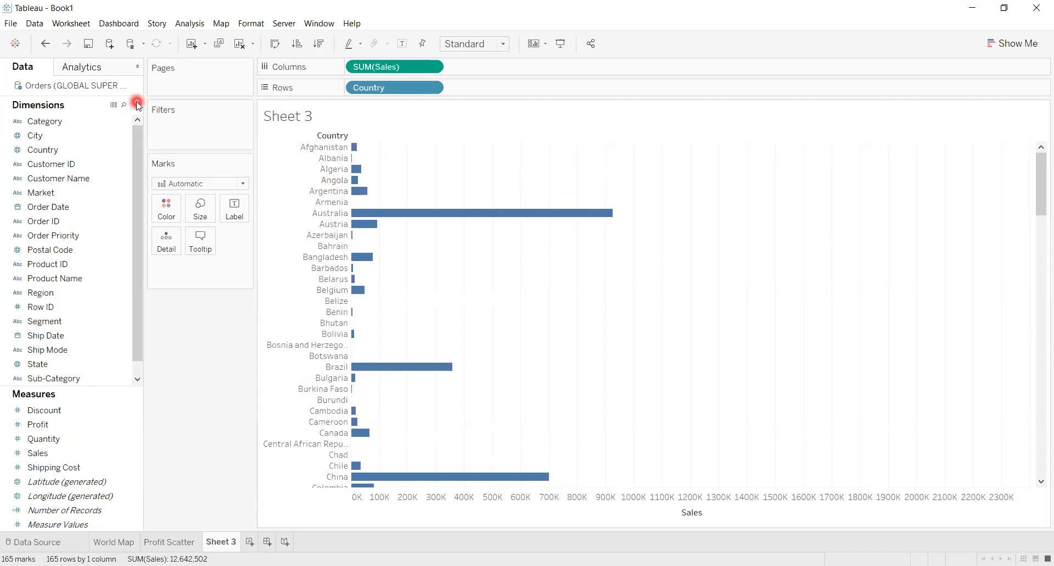
pyautogui.click(91, 119)
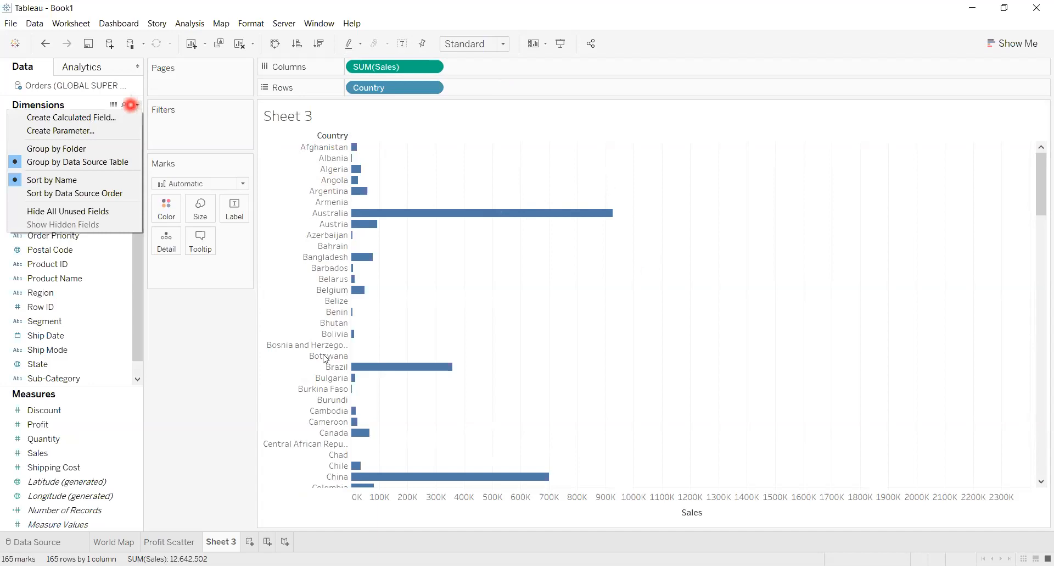
pyautogui.moveTo(522, 358); pyautogui.dragTo(488, 233)
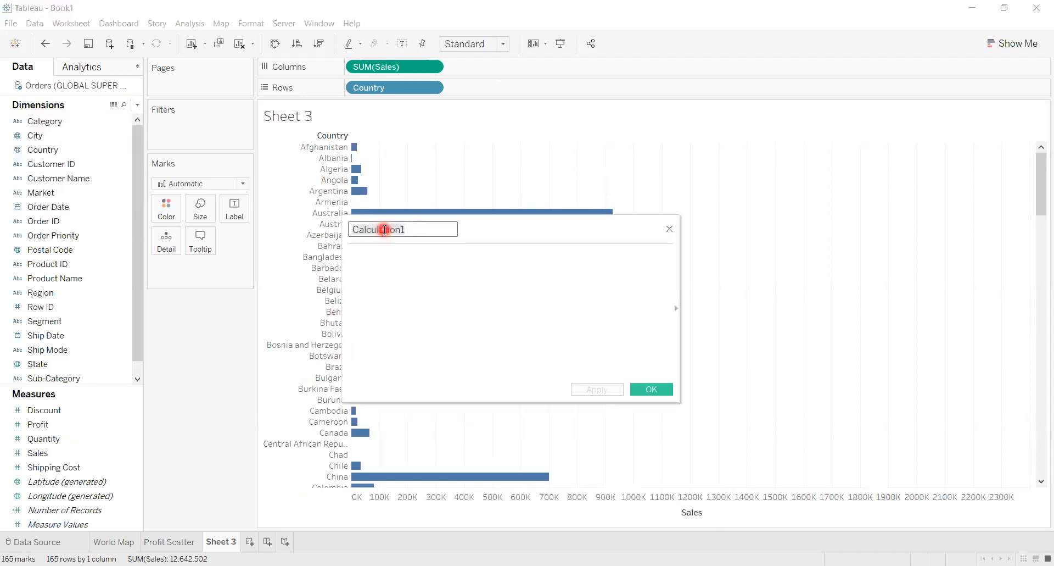
pyautogui.click(406, 229)
pyautogui.moveTo(407, 233); pyautogui.dragTo(341, 227)
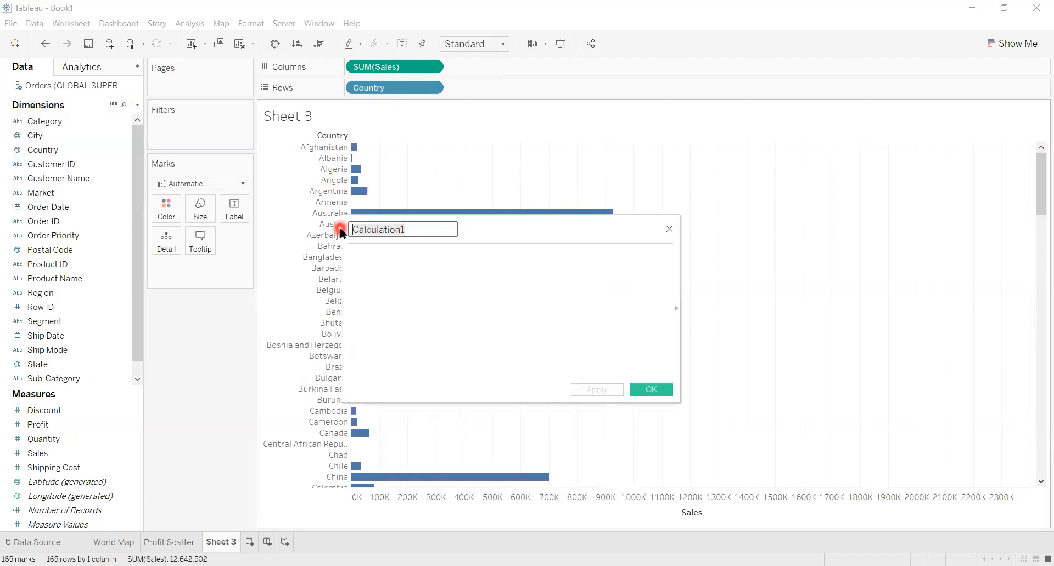
pyautogui.write('A')
pyautogui.write('vg ')
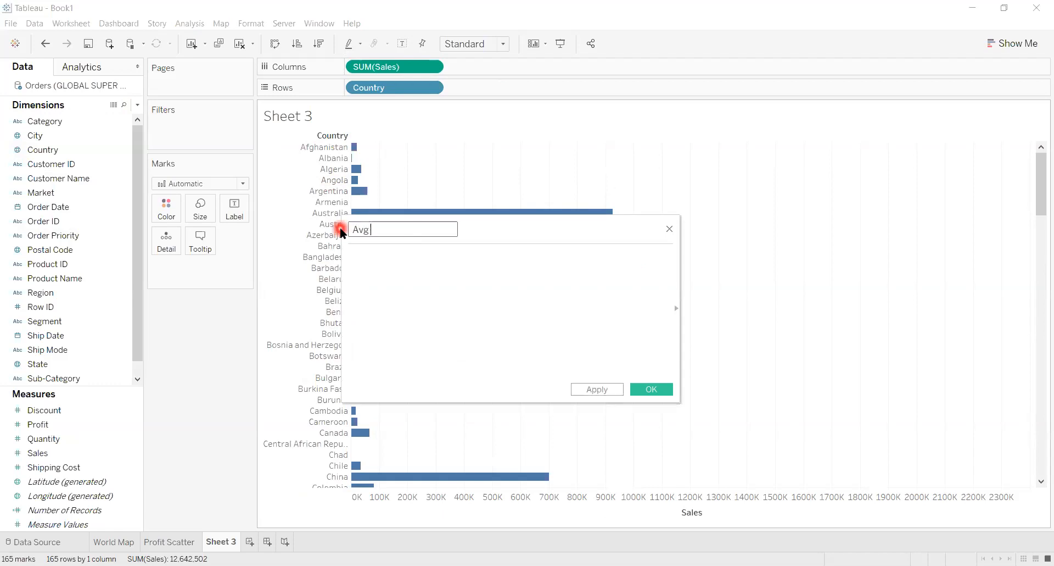
pyautogui.write('Sales By Customer')
# Begin the calculation with an INCLUDE level-of-detail expression on the customer ID field: { INCLUDE [Customer ID]:
pyautogui.click(365, 262)
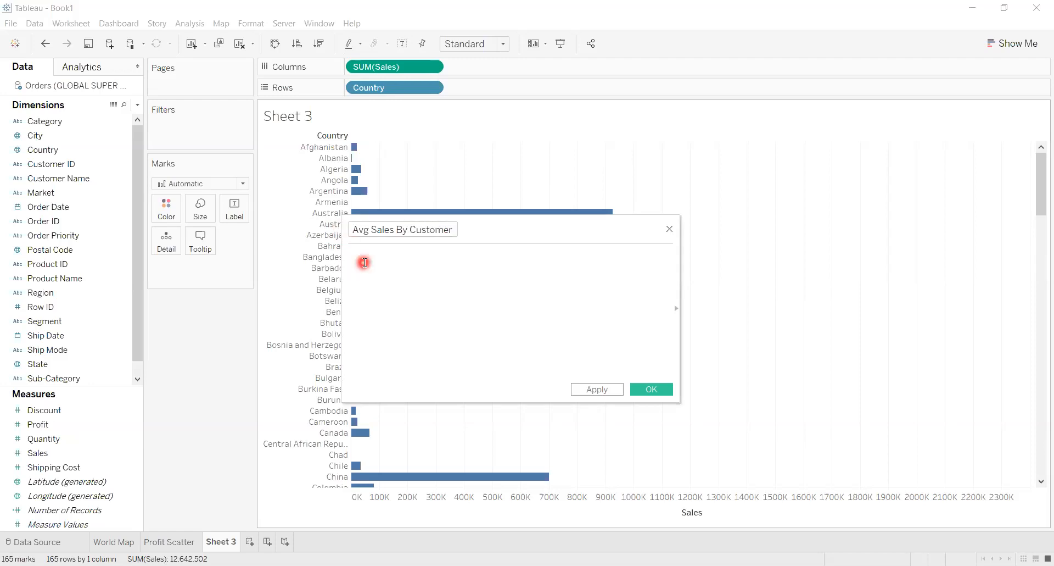
pyautogui.write('{ IN')
pyautogui.doubleClick(388, 269)
pyautogui.click(434, 261)
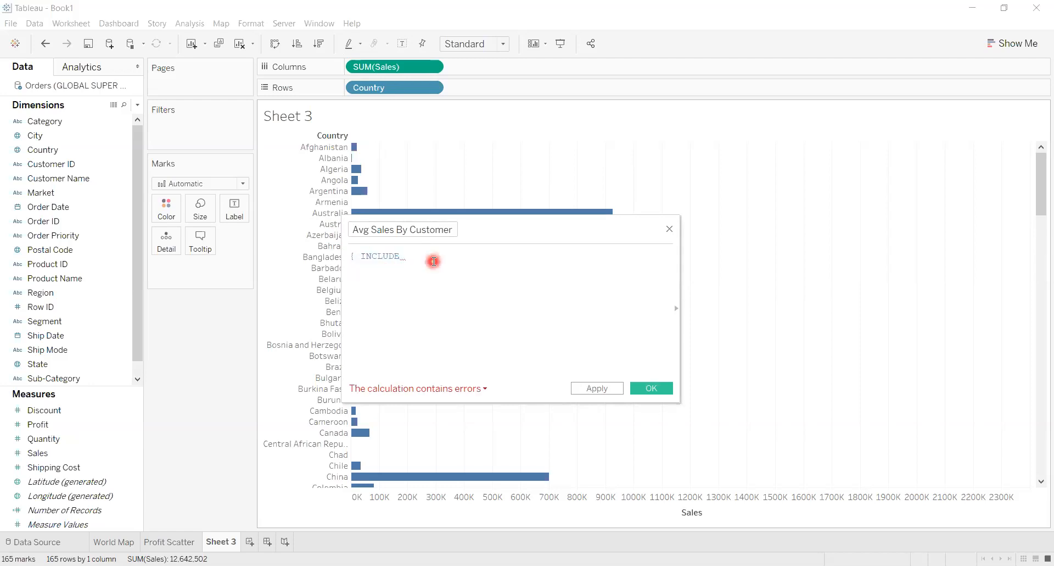
pyautogui.write('Cus')
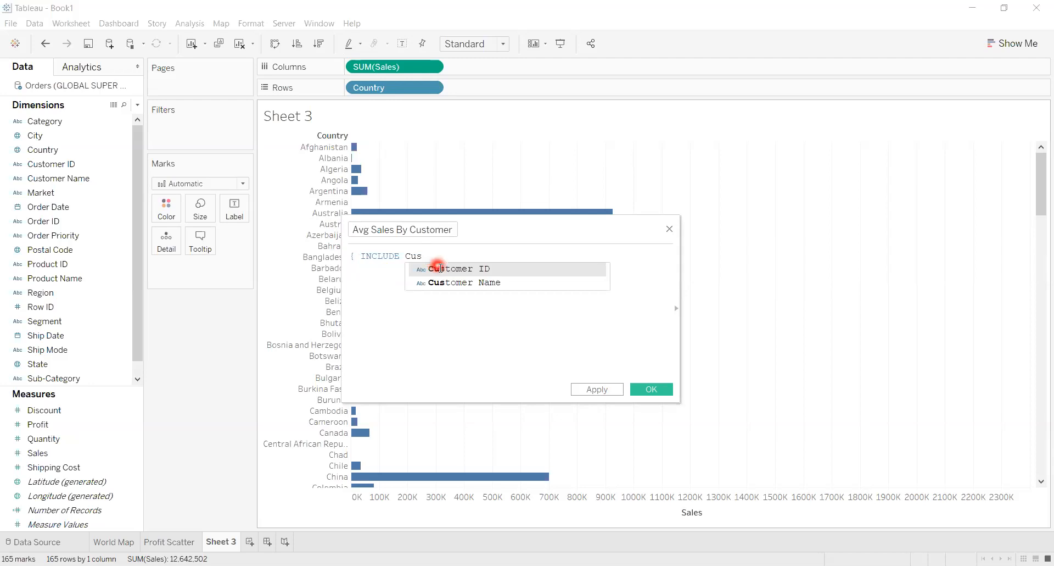
pyautogui.press('Return')
pyautogui.click(499, 259)
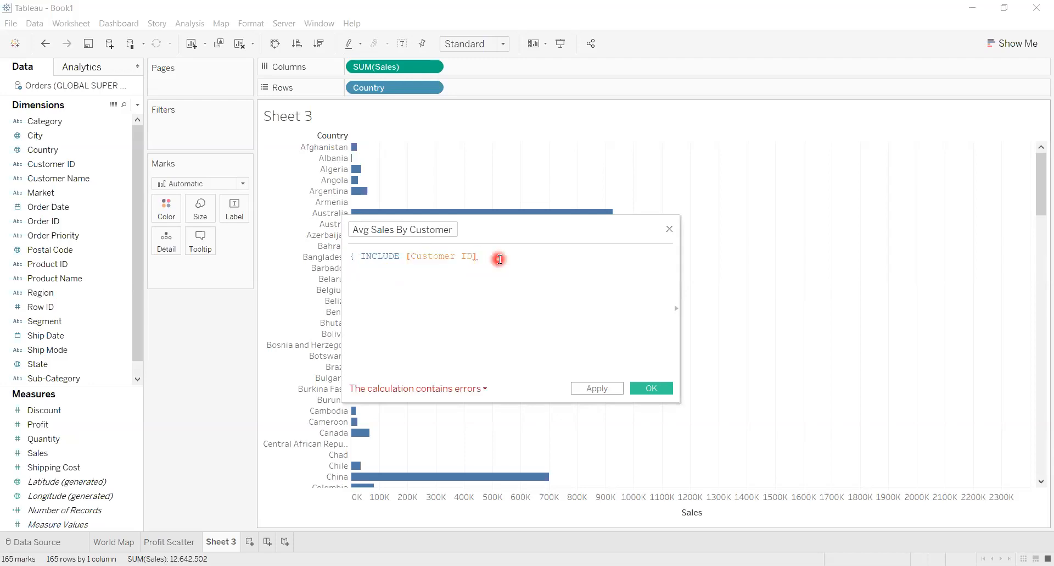
pyautogui.write(': ')
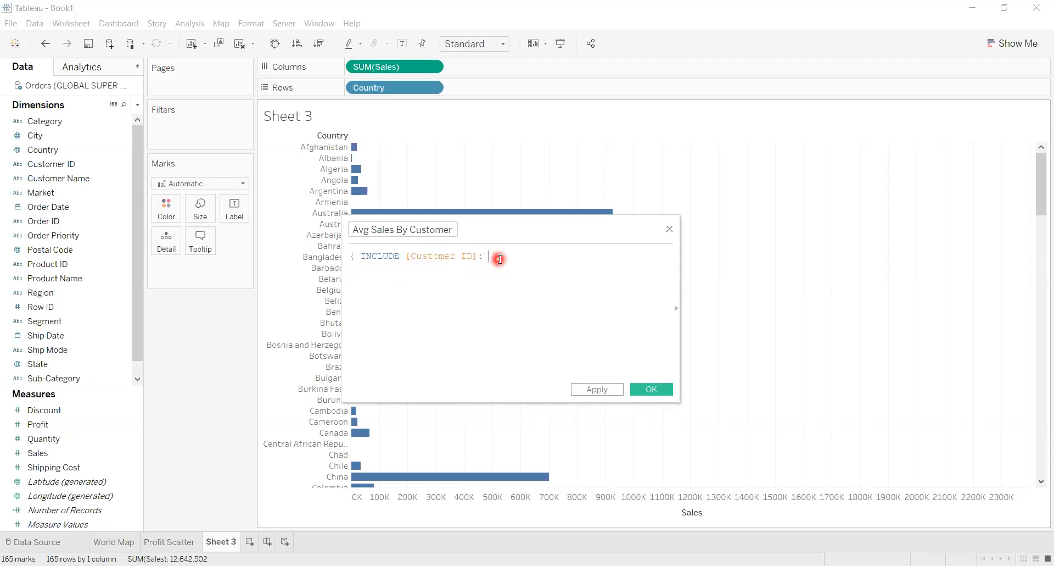
# Complete the level-of-detail expression with SUM([Sales])} and save the calculated field
pyautogui.write('SU')
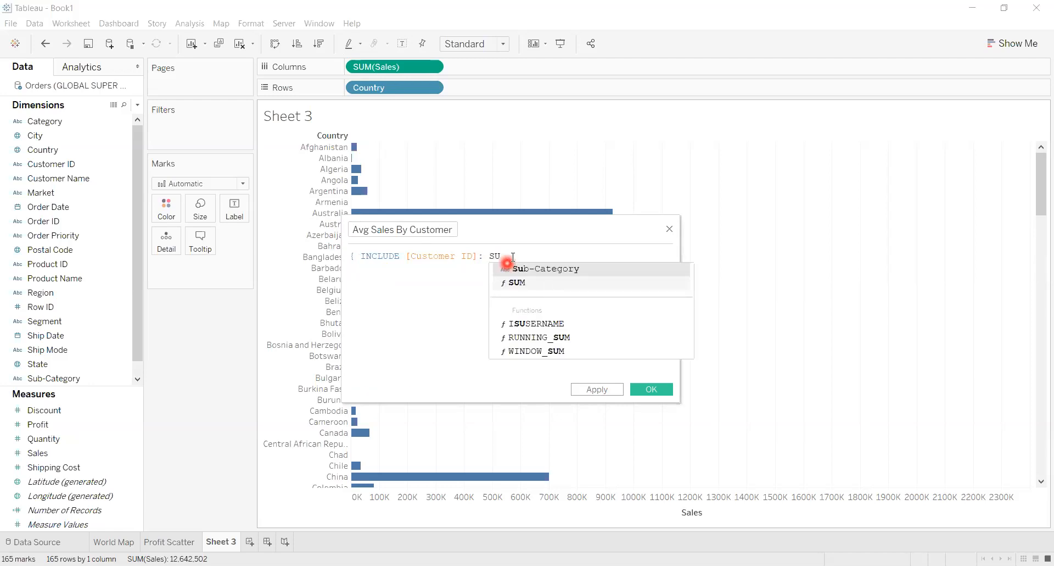
pyautogui.write('M(')
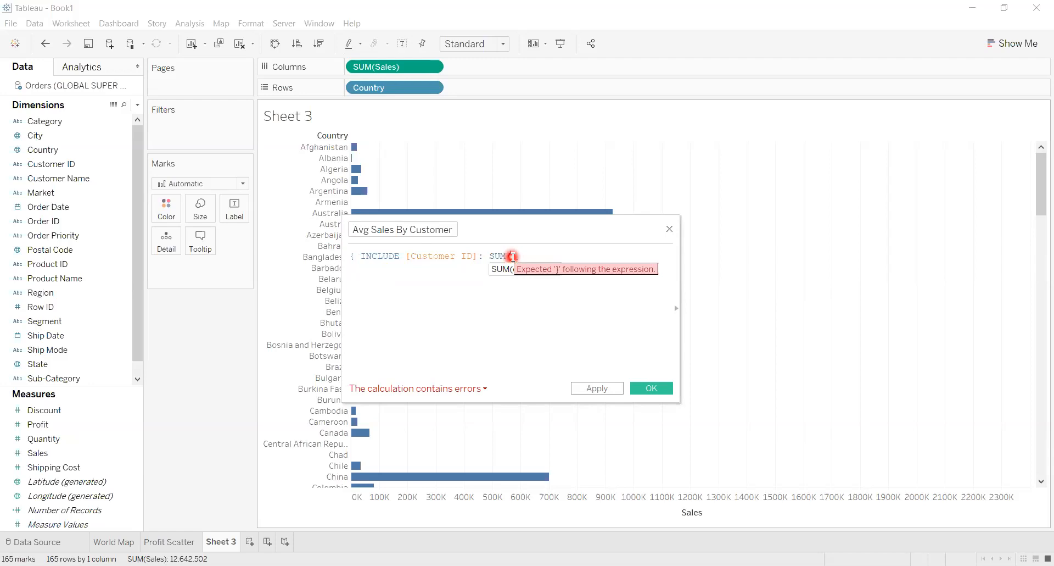
pyautogui.write('Sa')
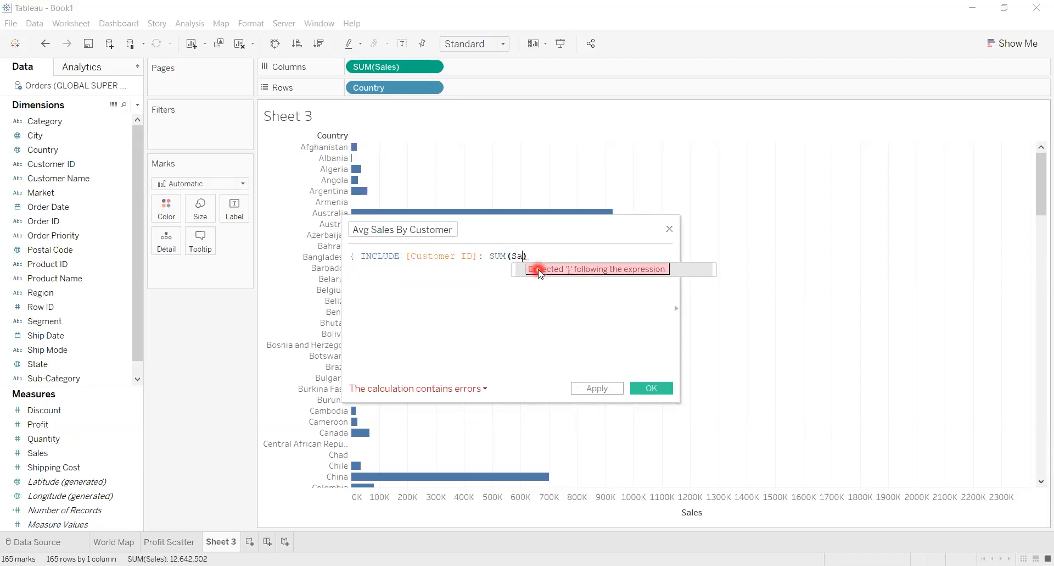
pyautogui.click(538, 269)
pyautogui.click(570, 261)
pyautogui.write('}')
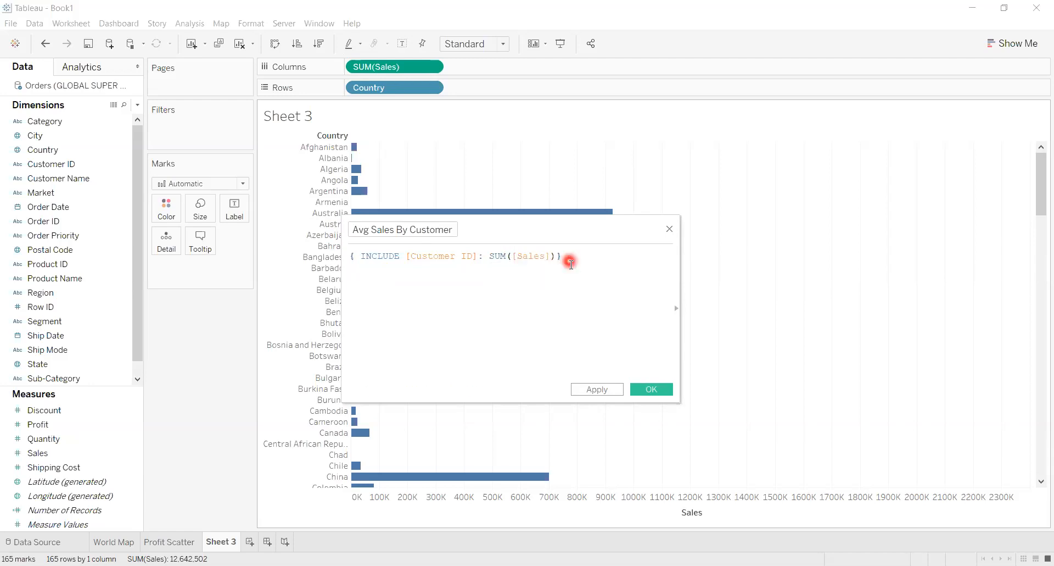
pyautogui.click(596, 391)
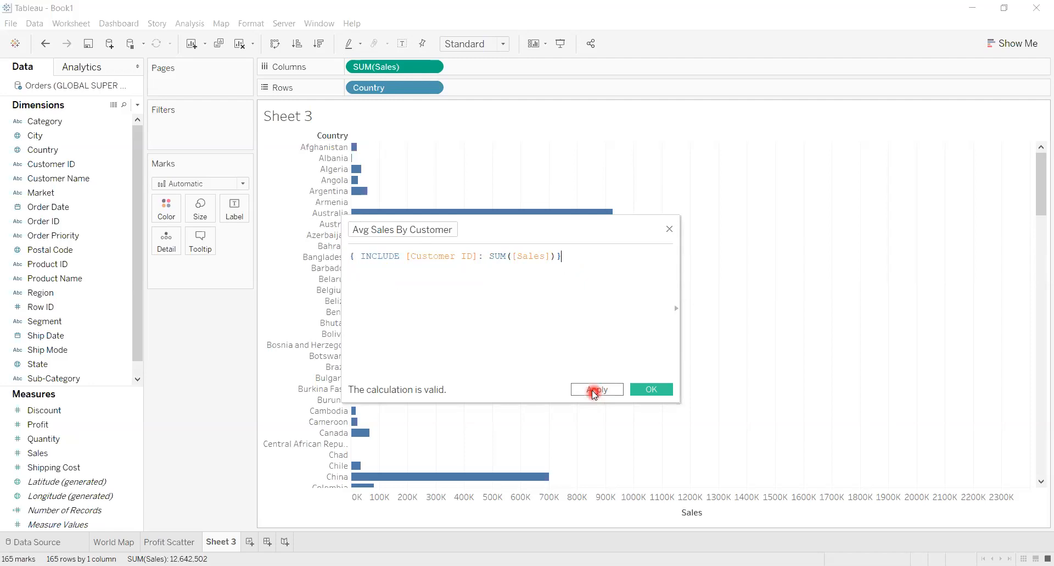
pyautogui.click(652, 389)
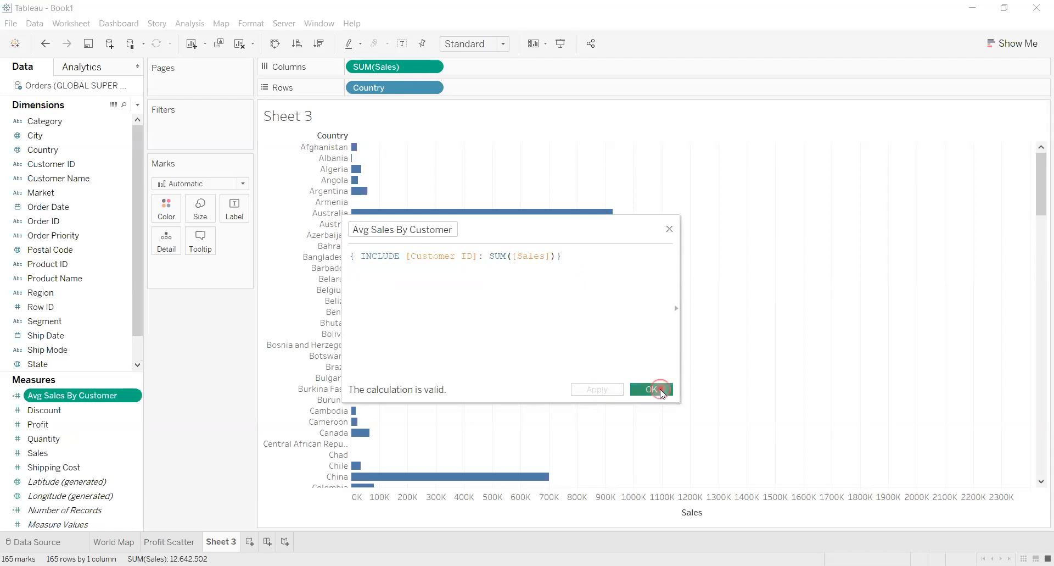
# Add the Avg Sales By Customer measure to the columns beside total sales and aggregate it as an average
pyautogui.moveTo(92, 395); pyautogui.dragTo(483, 79)
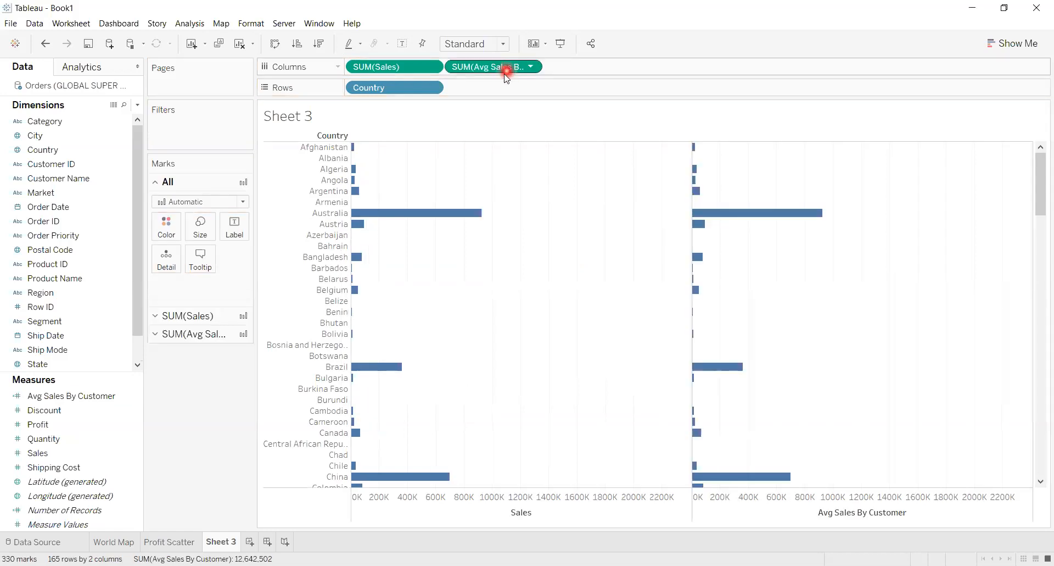
pyautogui.click(487, 69)
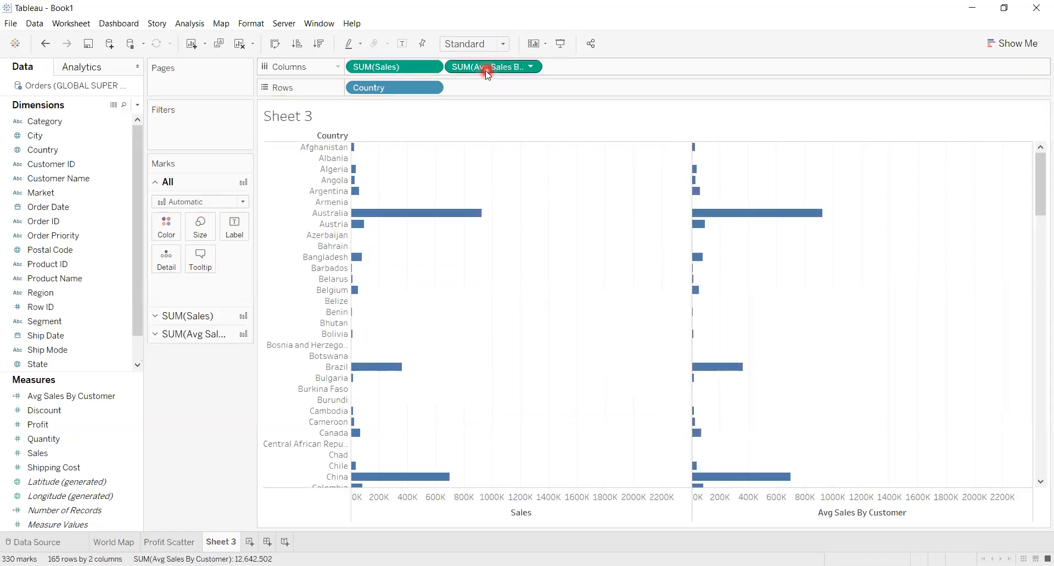
pyautogui.click(531, 67)
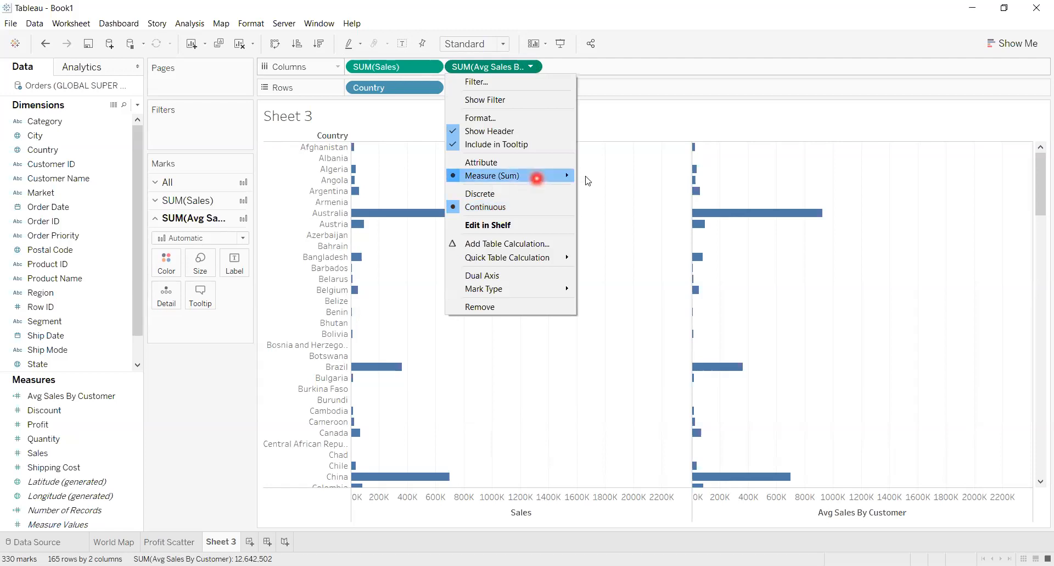
pyautogui.moveTo(537, 177)
pyautogui.click(604, 193)
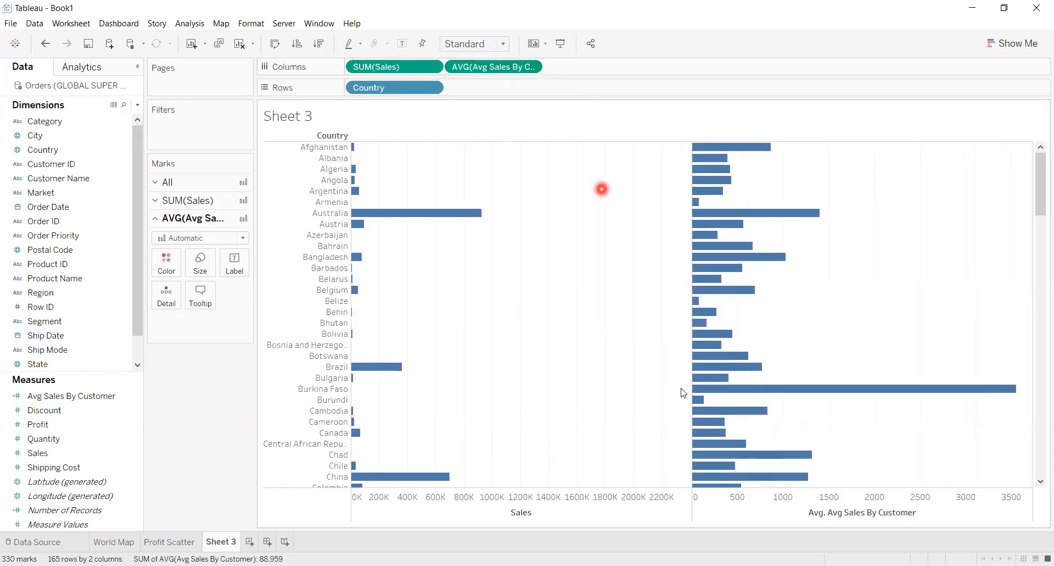
pyautogui.click(763, 390)
pyautogui.click(748, 455)
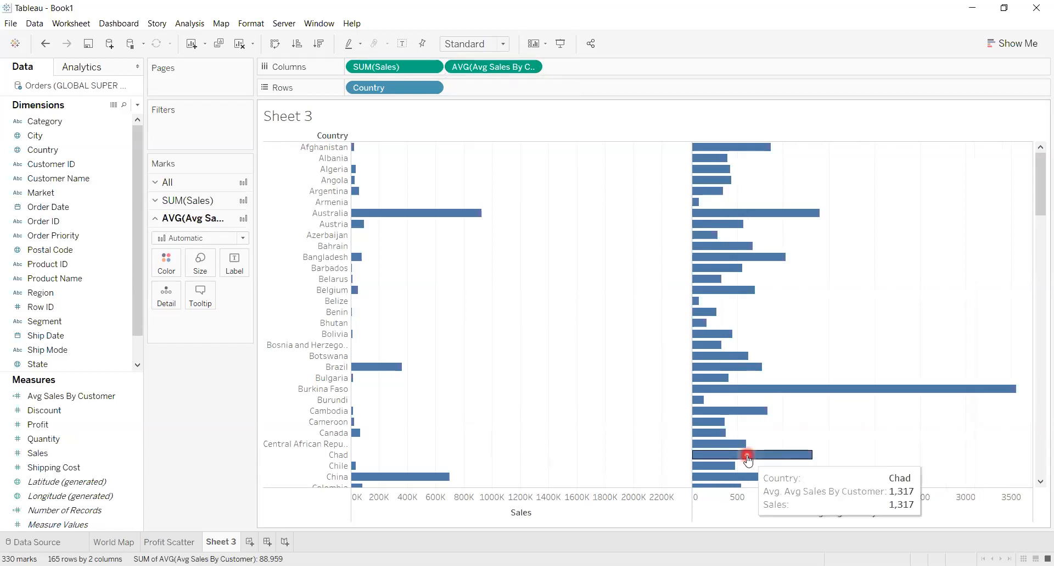
pyautogui.click(546, 405)
pyautogui.click(345, 422)
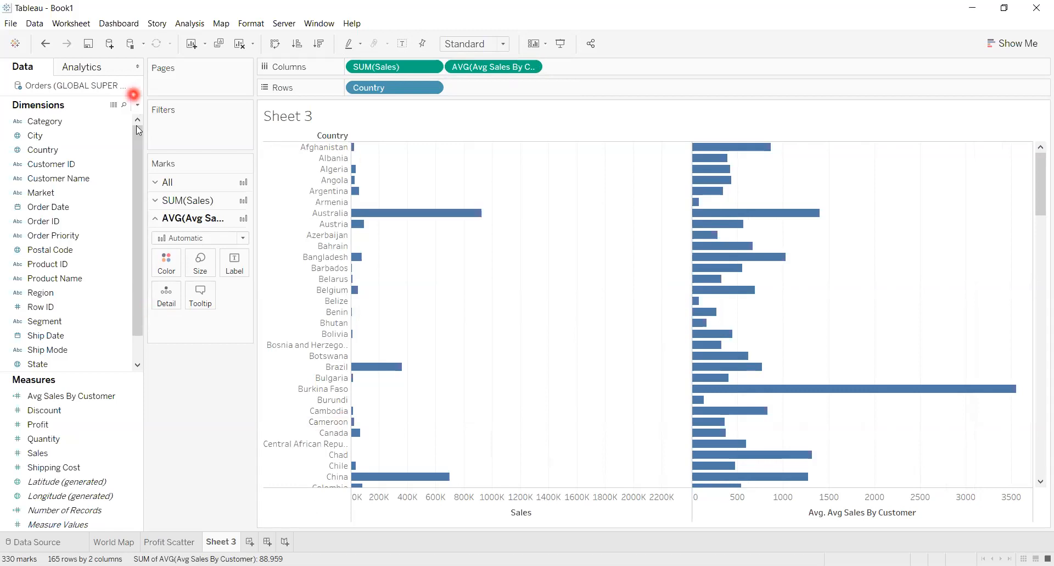
# Create a calculated field named "Avg Profit By Customer"
pyautogui.click(137, 104)
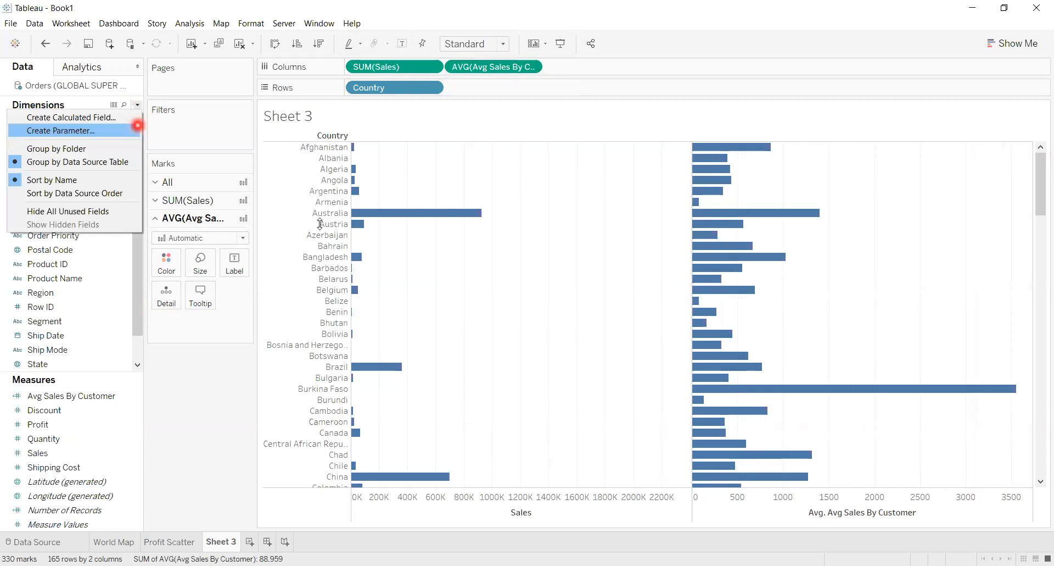
pyautogui.click(137, 126)
pyautogui.write('Av')
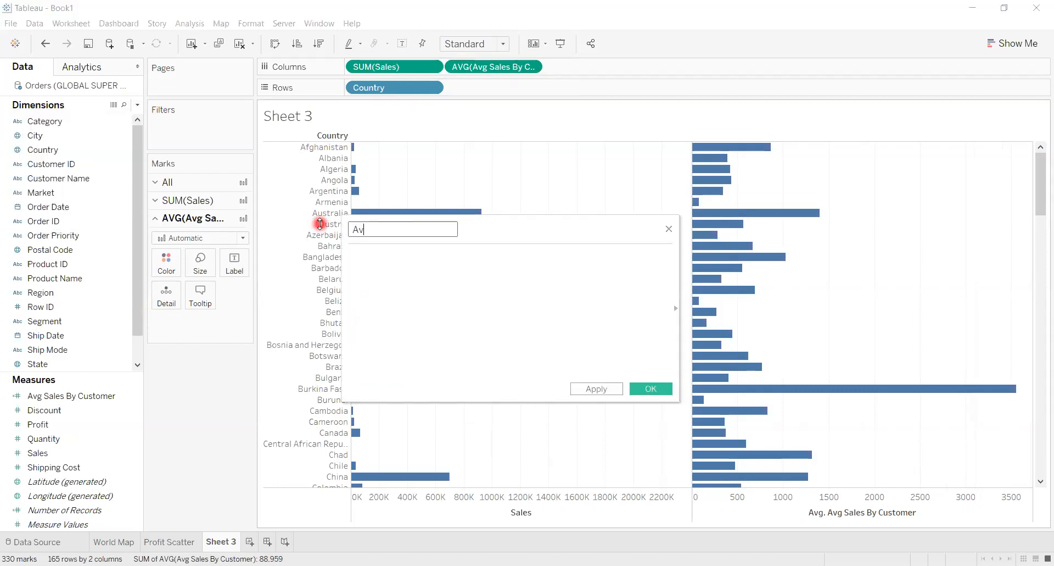
pyautogui.write('g Profit By Customer')
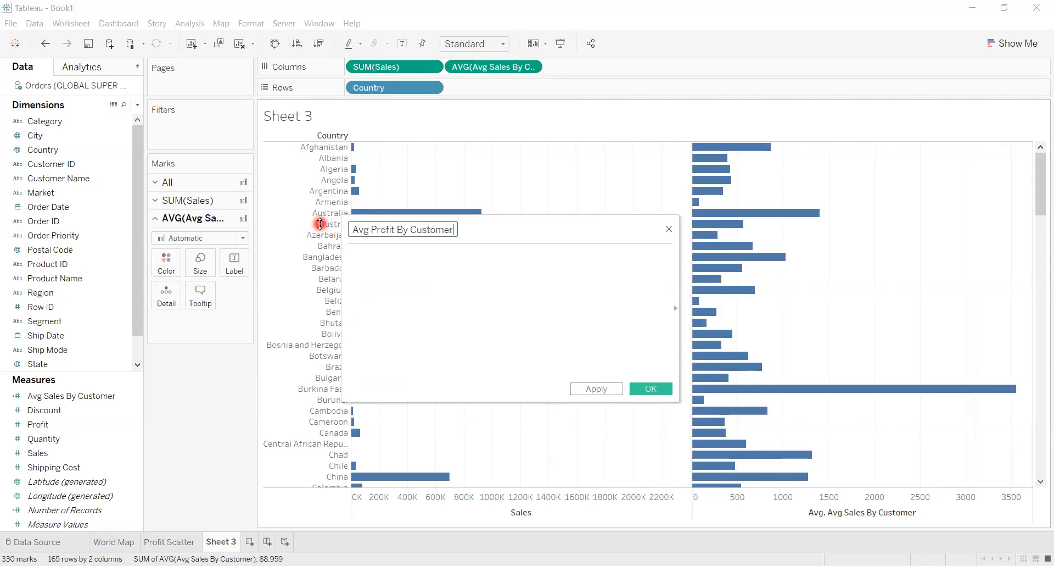
# Begin the profit calculation with an INCLUDE level-of-detail expression on the customer ID field: {INCLUDE [Customer ID]:
pyautogui.click(379, 270)
pyautogui.click(424, 277)
pyautogui.write('{')
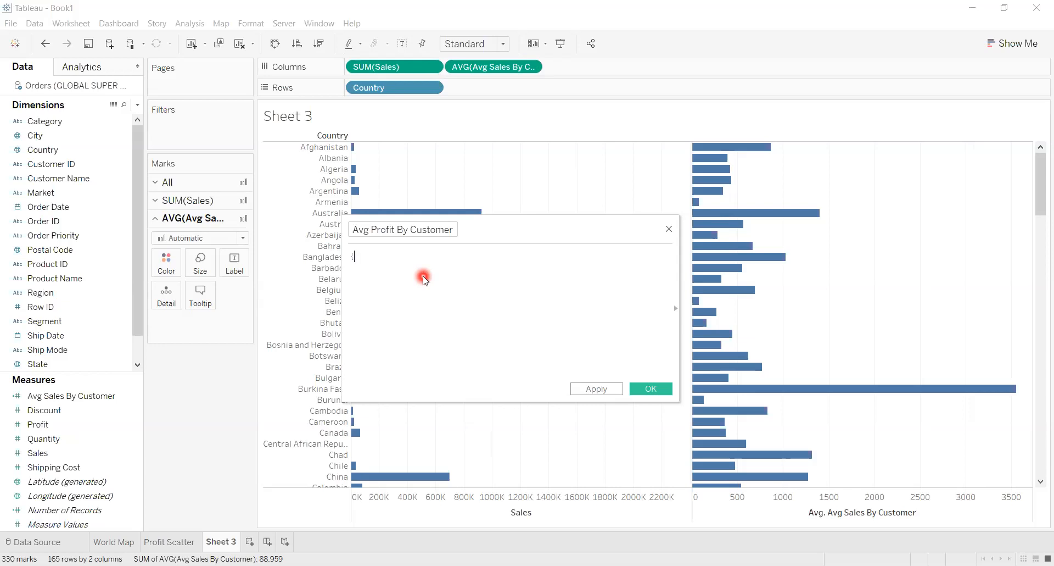
pyautogui.write('In')
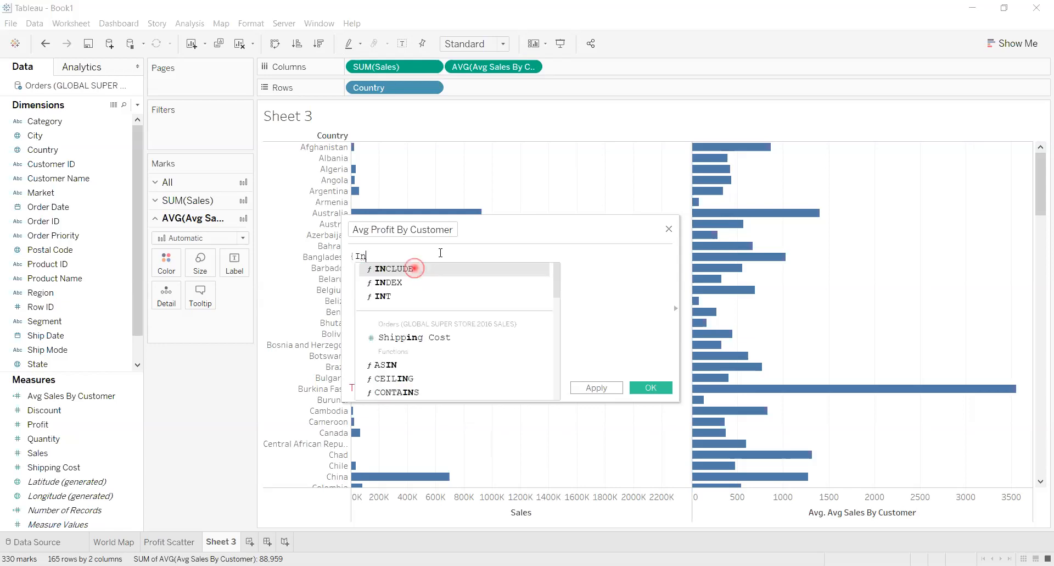
pyautogui.press('Return')
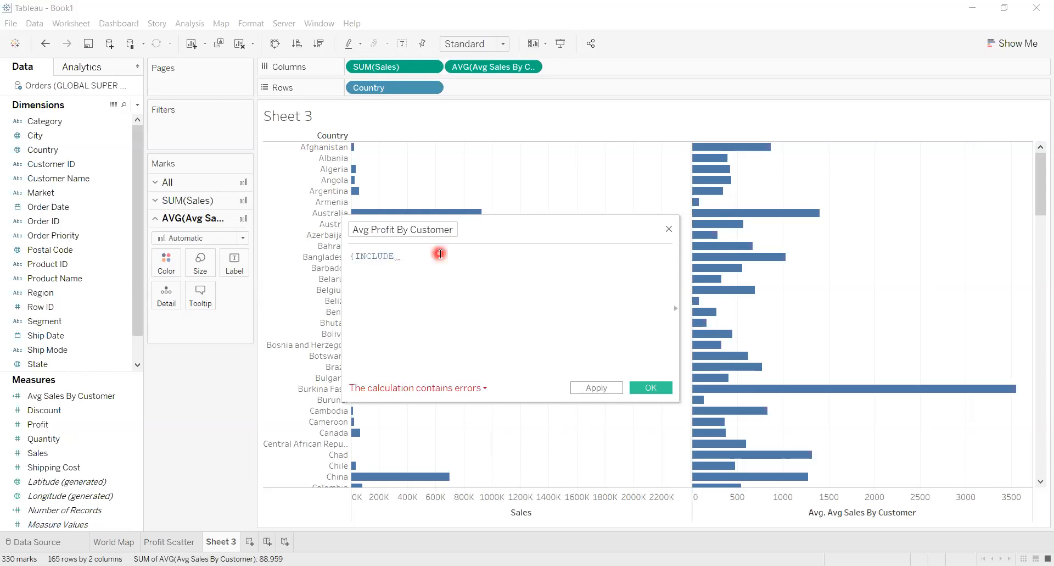
pyautogui.write('Cu')
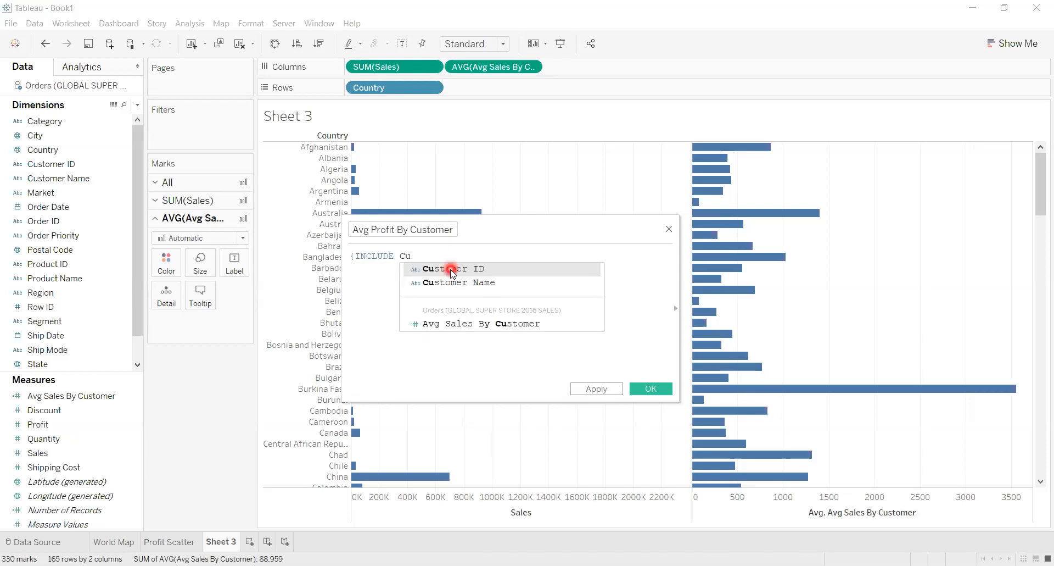
pyautogui.click(489, 264)
pyautogui.write(': ')
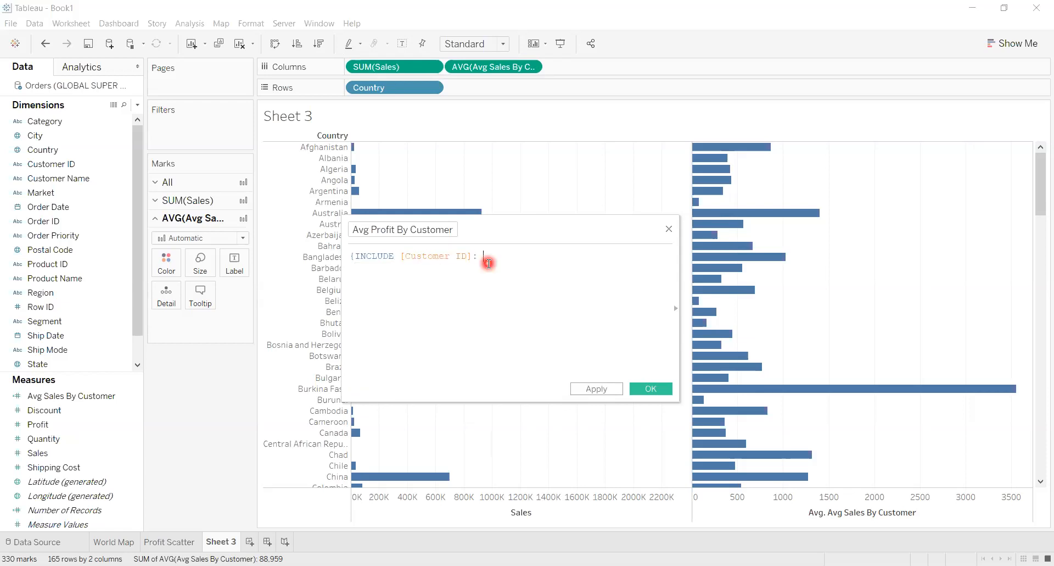
# Complete the profit expression with SUM([Profit])} and save the calculated field
pyautogui.write('SU')
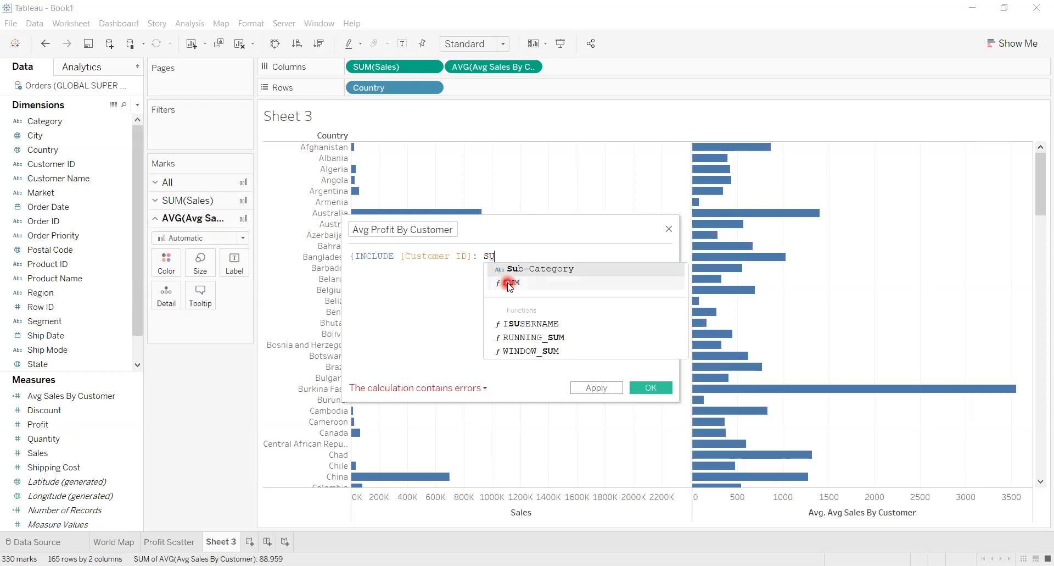
pyautogui.click(510, 282)
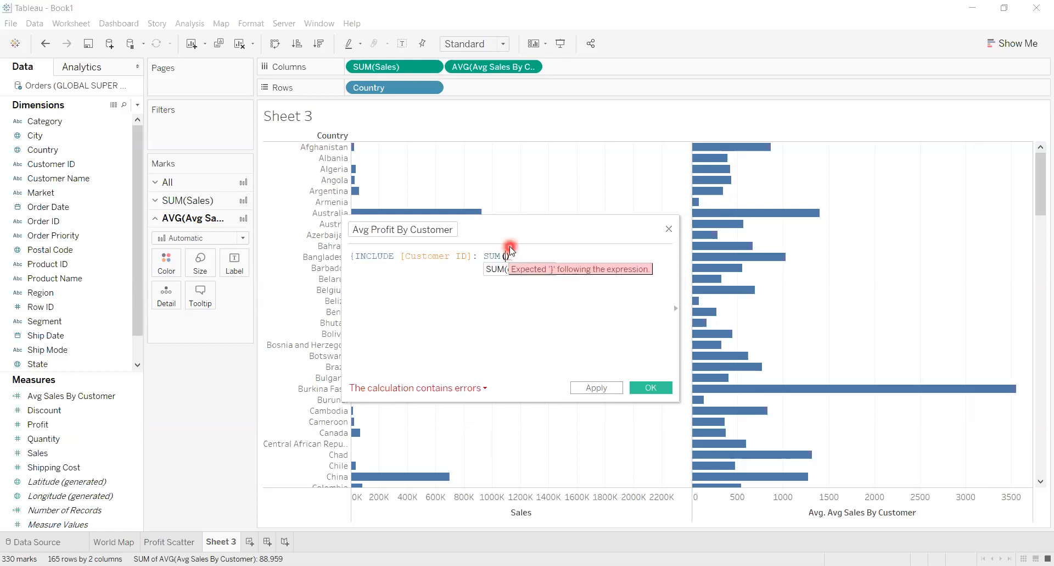
pyautogui.write('Pro')
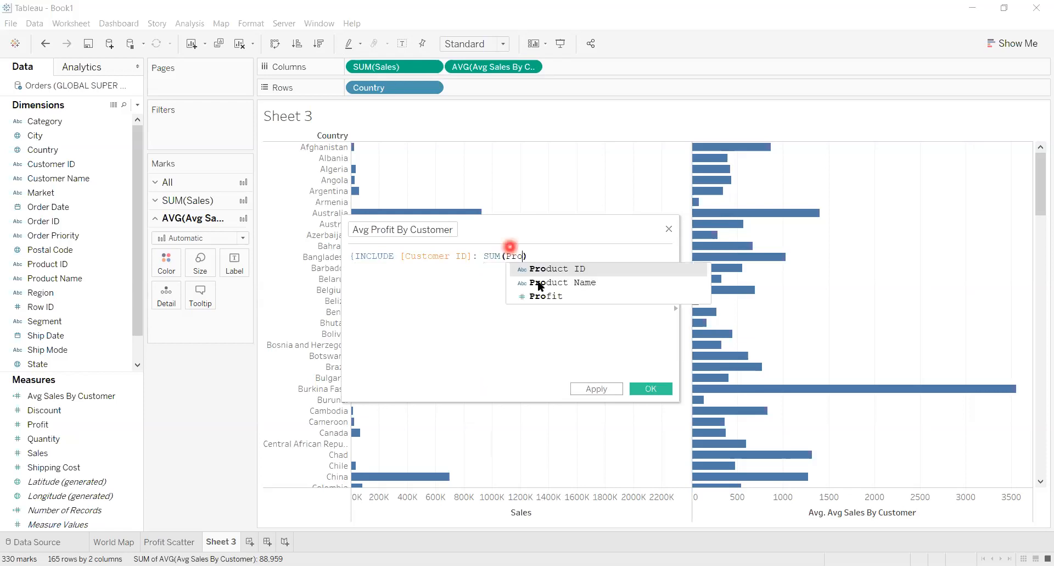
pyautogui.write('f')
pyautogui.click(583, 266)
pyautogui.write('}')
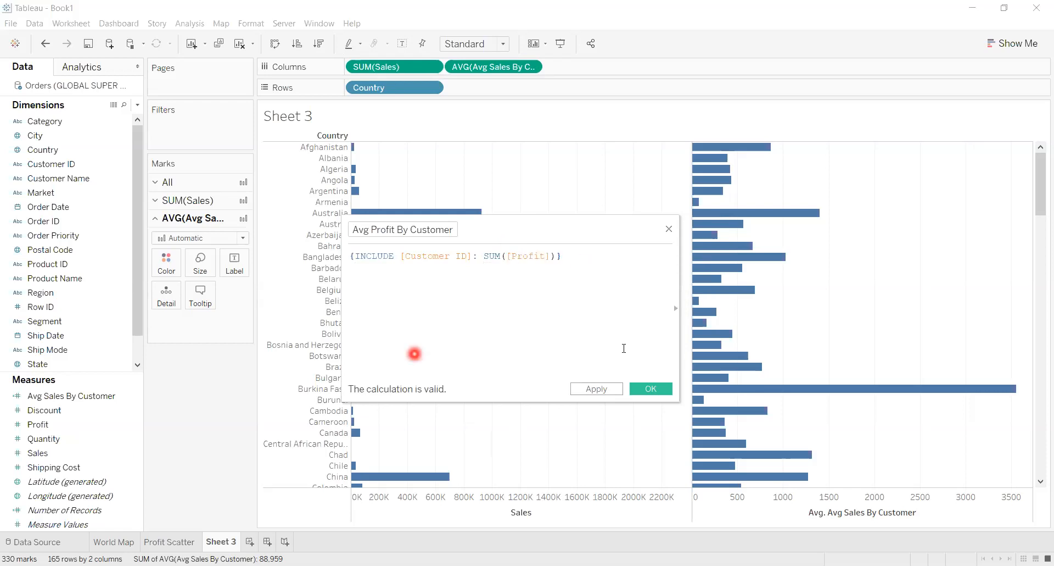
pyautogui.click(602, 386)
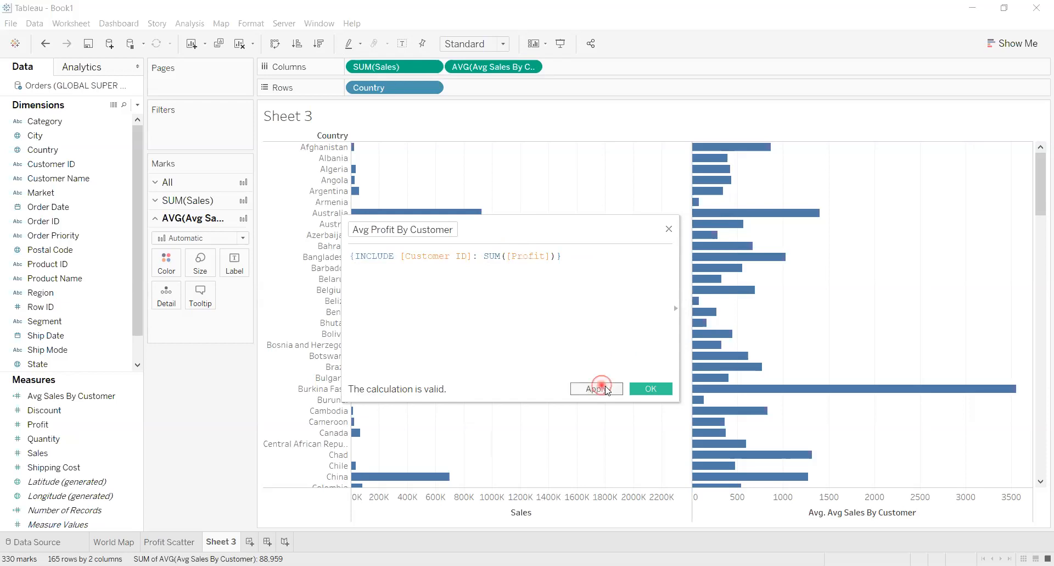
pyautogui.click(651, 388)
# Add the Avg Profit By Customer measure as the third column field and aggregate it as an average
pyautogui.moveTo(81, 381); pyautogui.dragTo(604, 65)
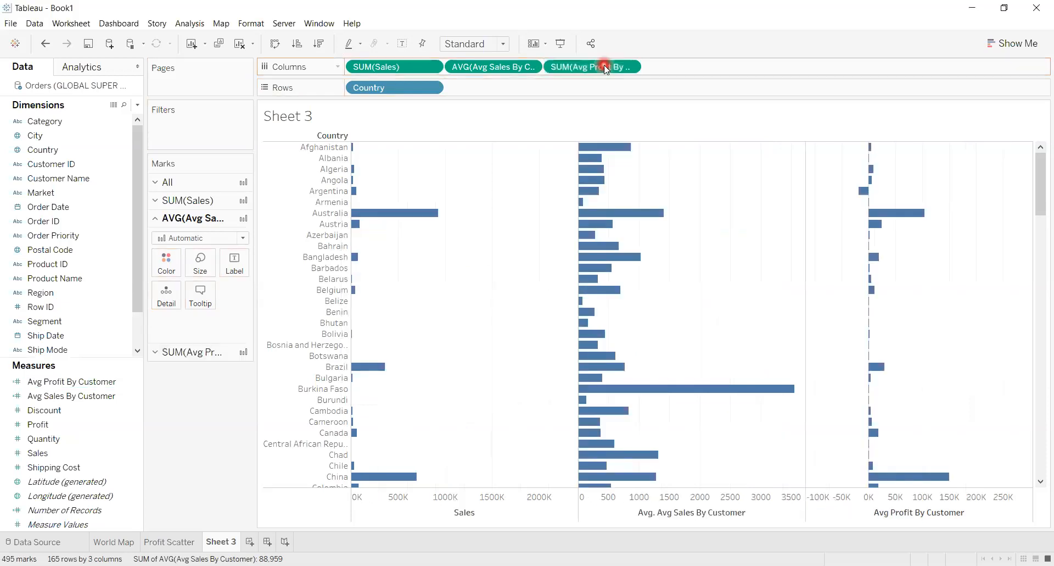
pyautogui.click(629, 66)
pyautogui.click(646, 193)
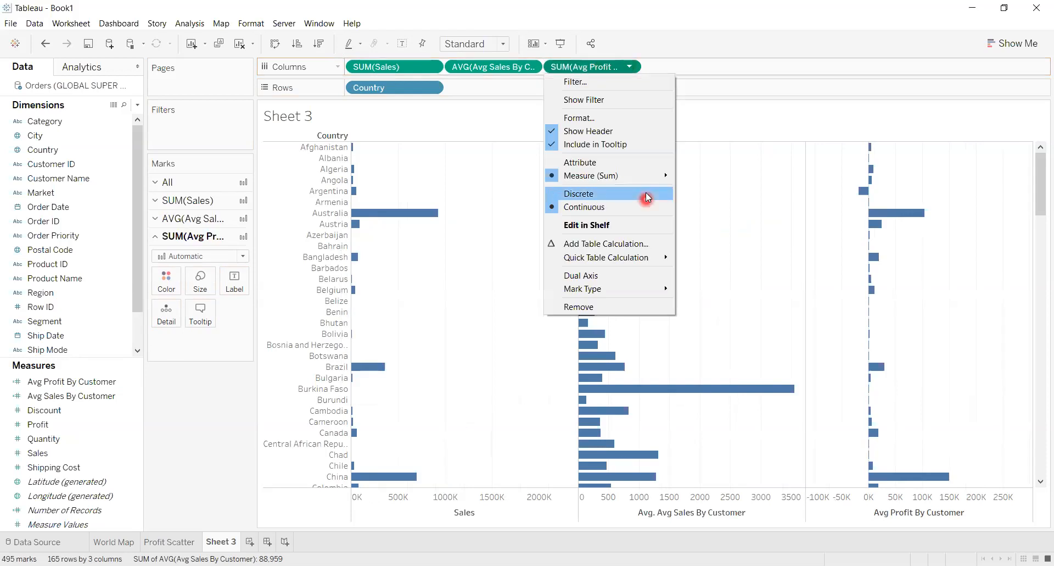
pyautogui.moveTo(659, 175)
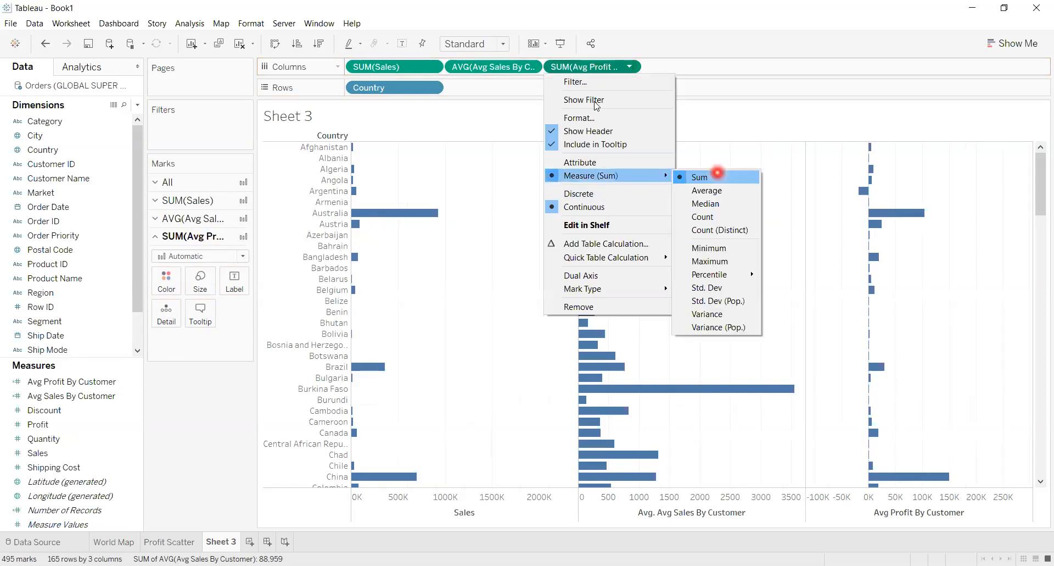
pyautogui.click(724, 188)
pyautogui.click(627, 92)
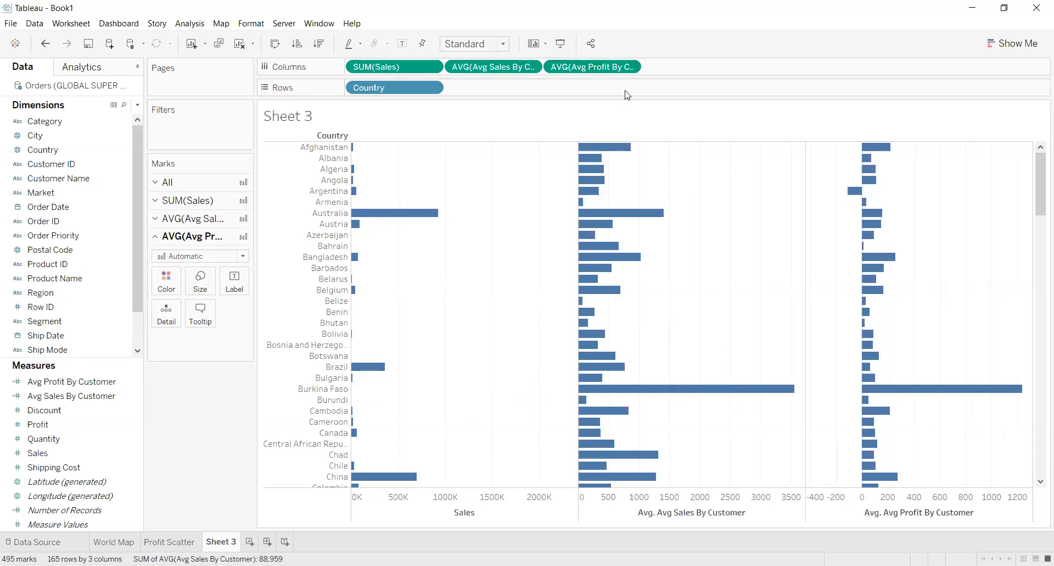
pyautogui.click(1036, 528)
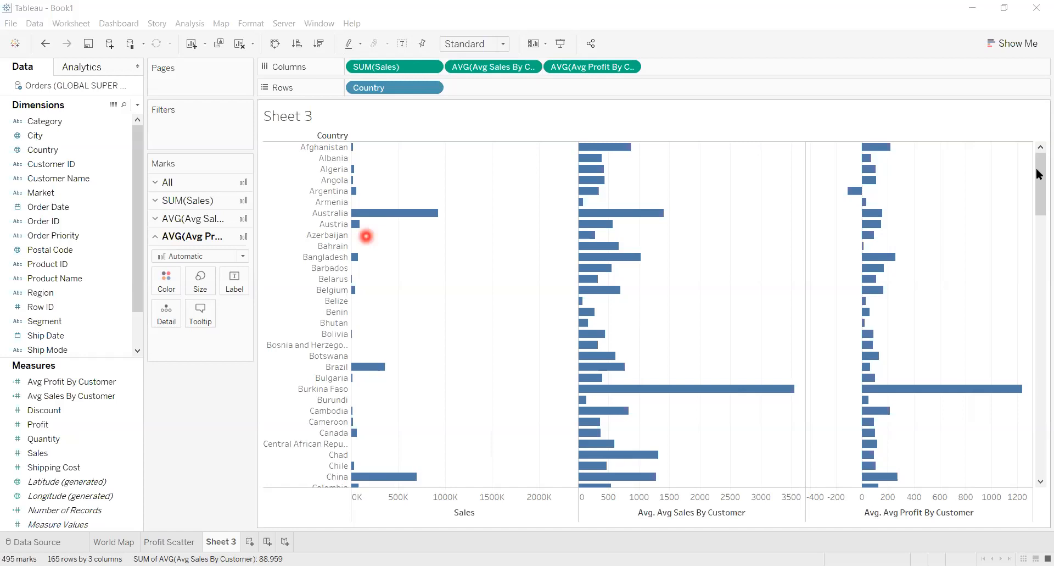
pyautogui.moveTo(1037, 418); pyautogui.dragTo(1036, 289)
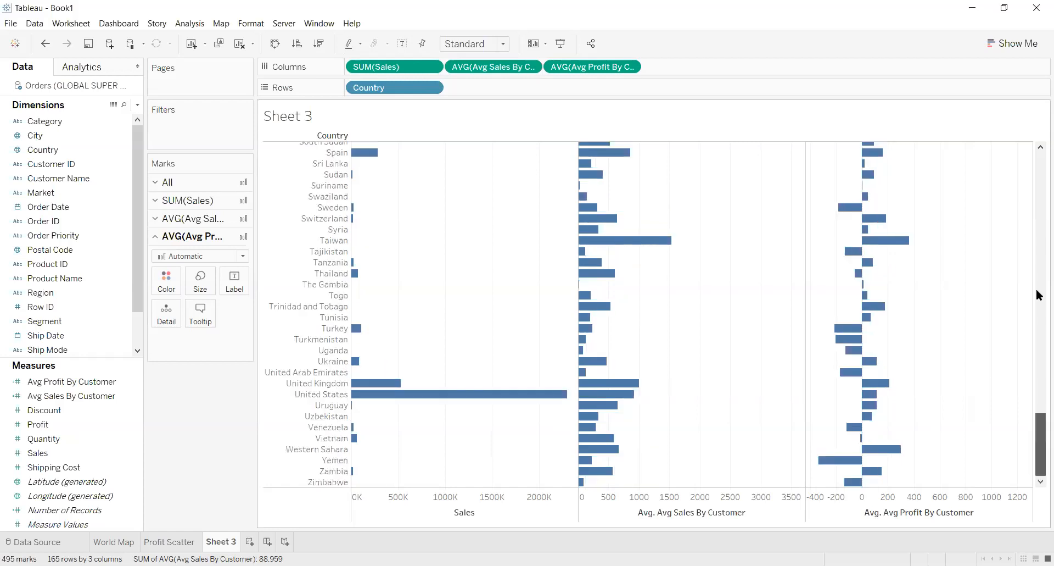
pyautogui.moveTo(1036, 140); pyautogui.dragTo(1038, 144)
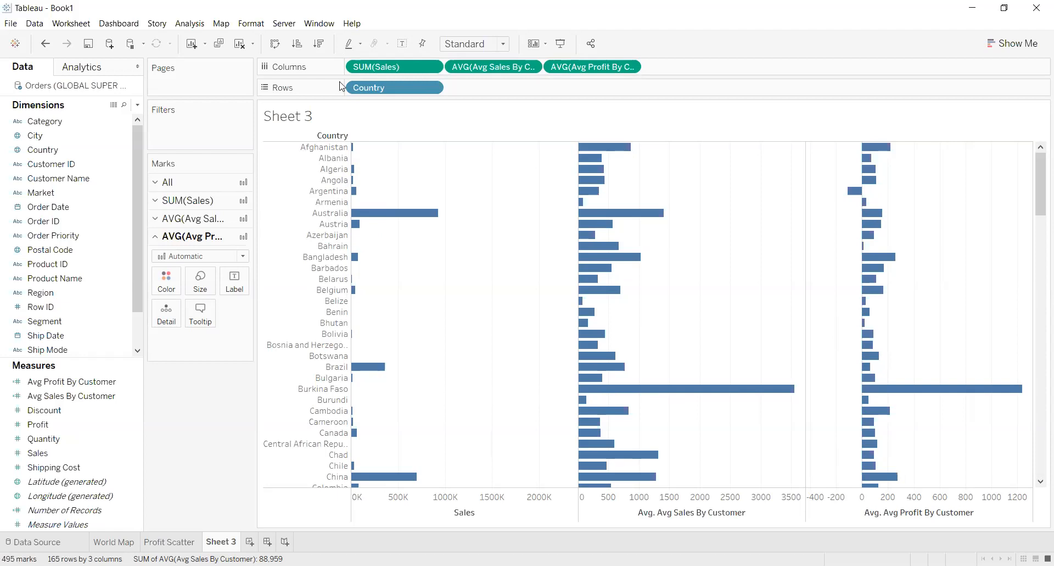
pyautogui.click(285, 258)
# Filter the country bar chart by Market, keeping only LATAM
pyautogui.click(102, 193)
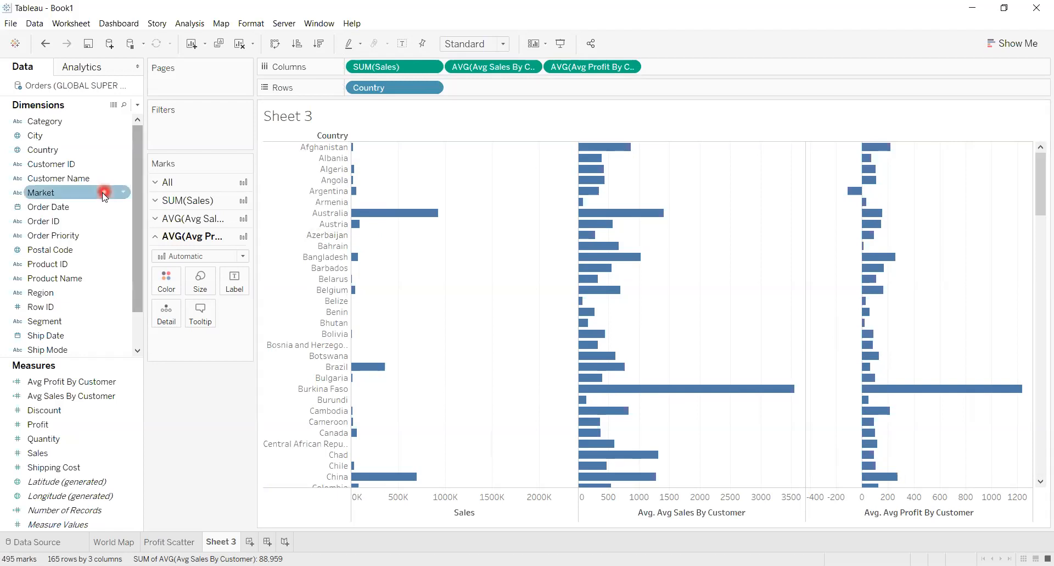
pyautogui.moveTo(82, 198); pyautogui.dragTo(203, 128)
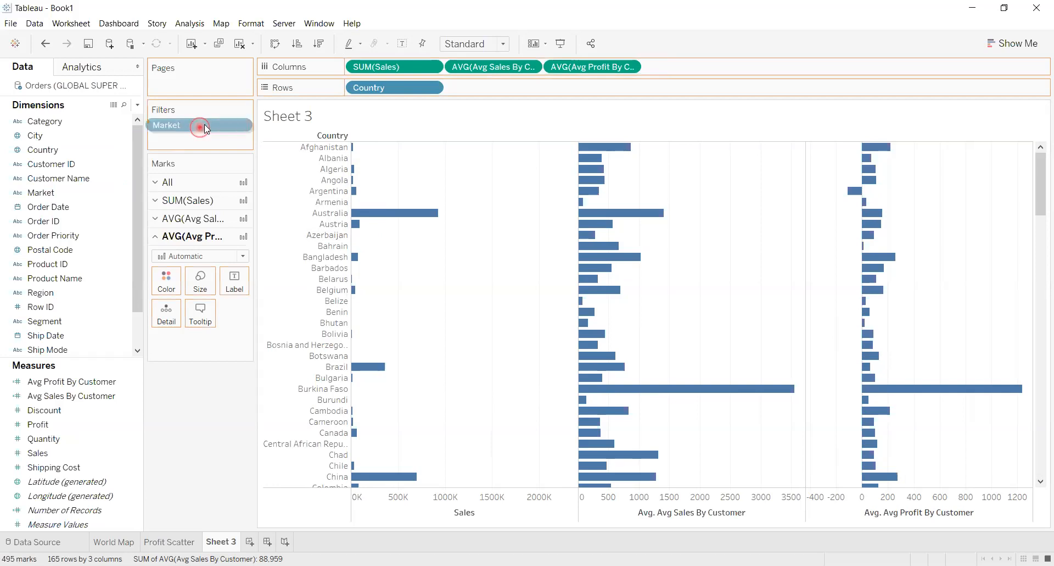
pyautogui.click(414, 226)
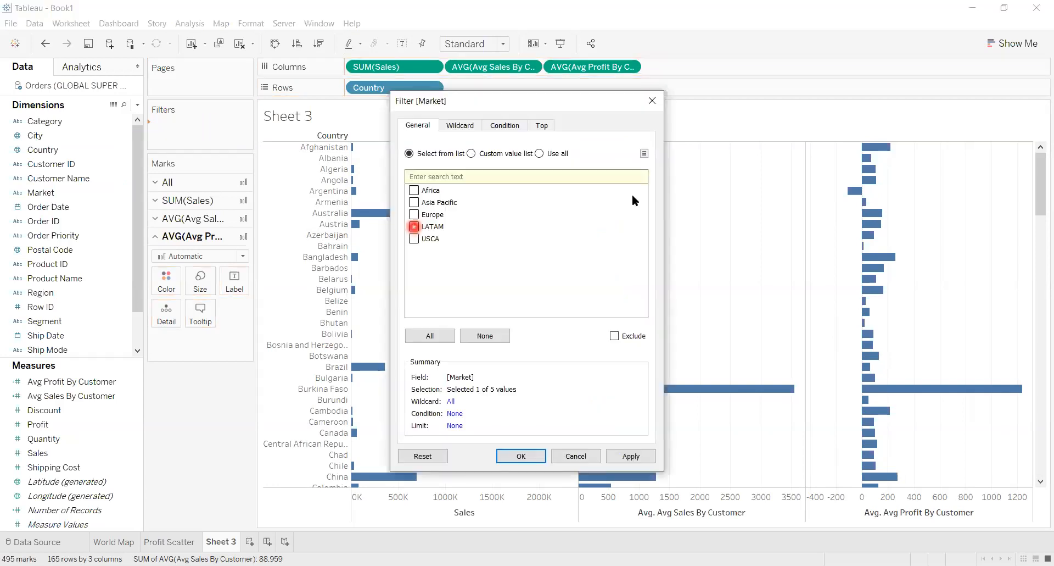
pyautogui.click(565, 412)
pyautogui.click(638, 457)
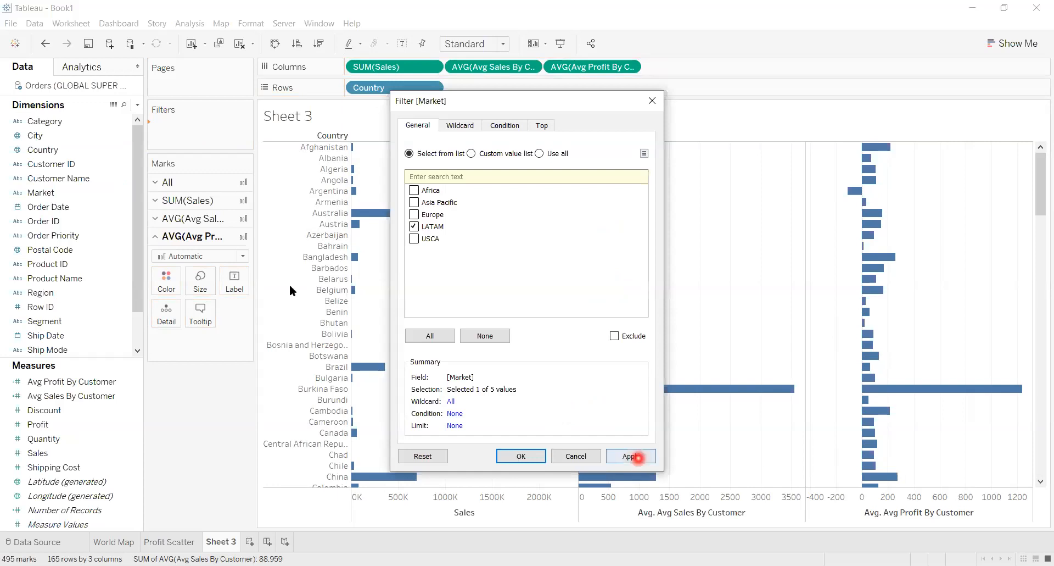
pyautogui.click(520, 457)
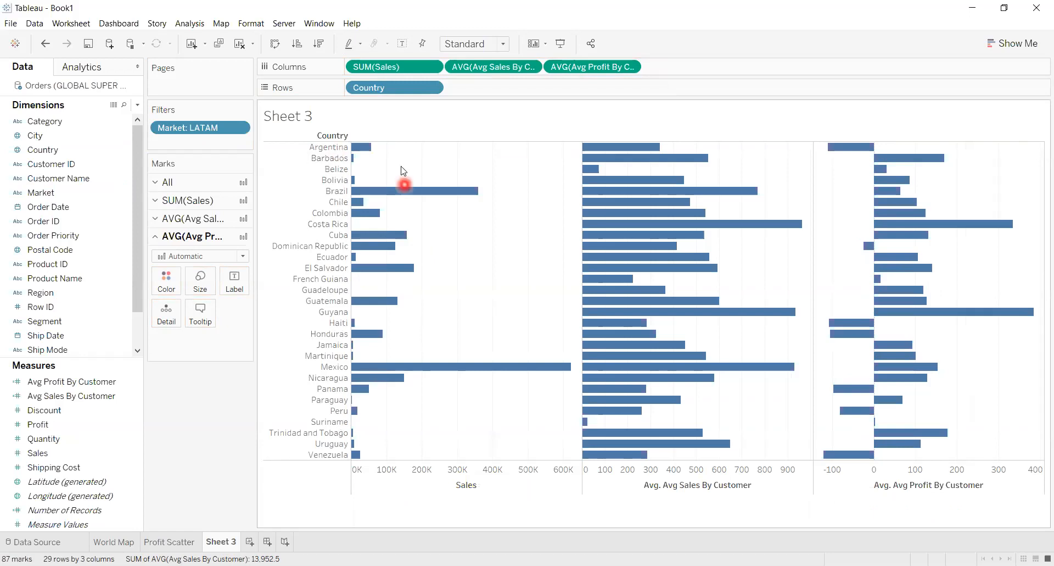
pyautogui.moveTo(361, 216)
pyautogui.moveTo(674, 399)
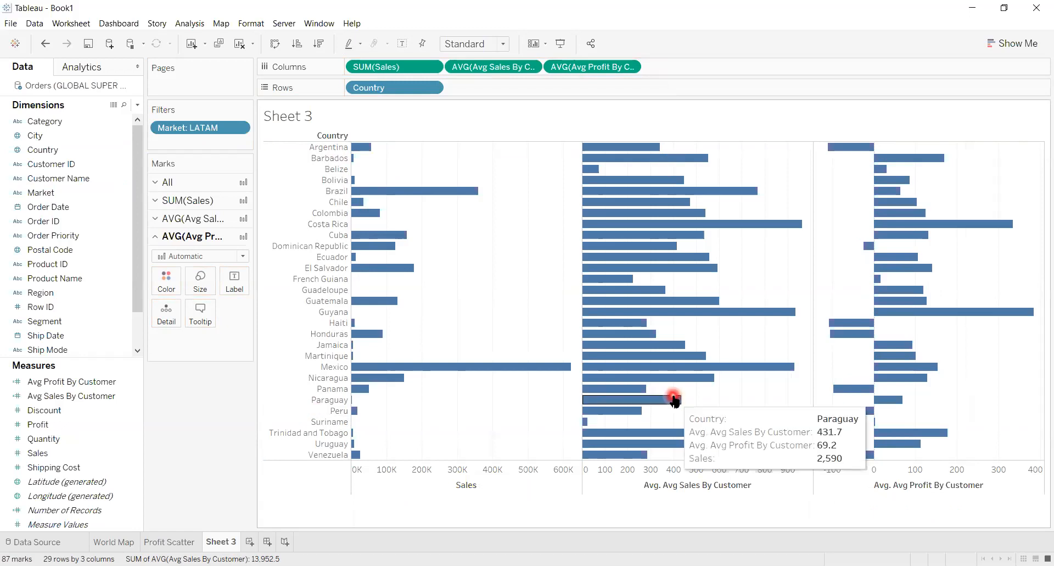
pyautogui.moveTo(602, 227)
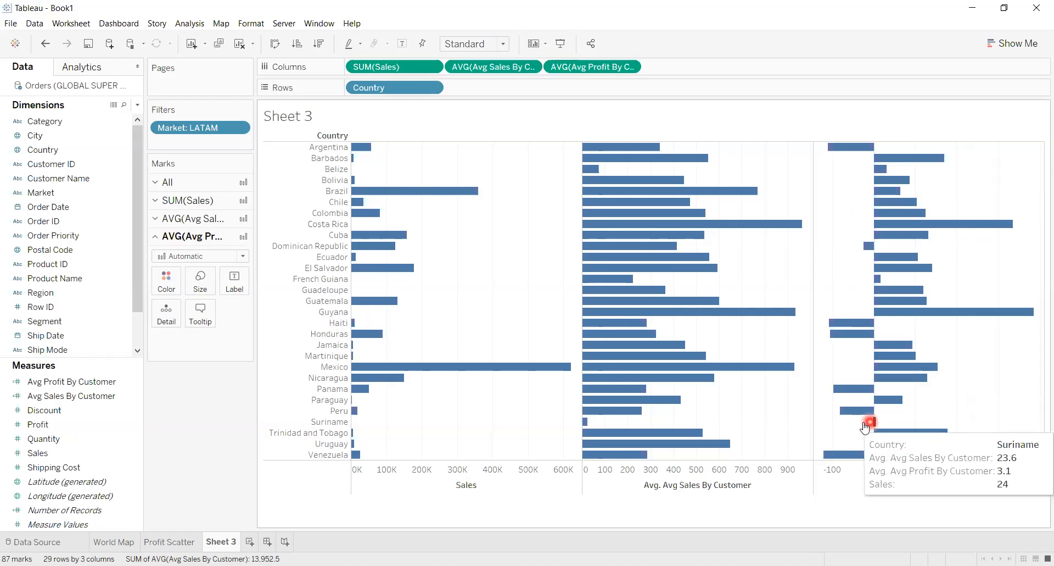
pyautogui.click(214, 133)
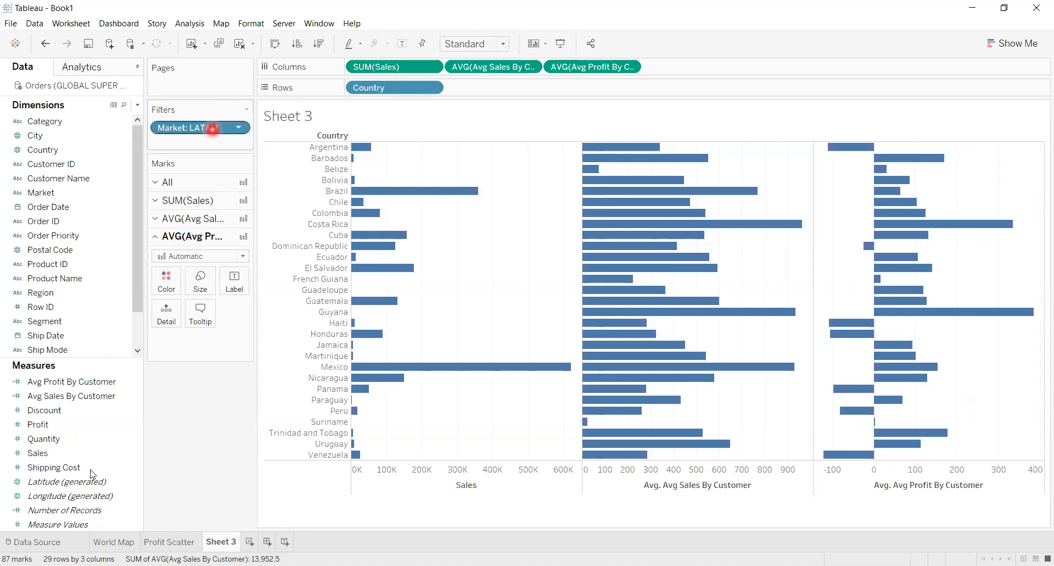
# Color the average sales by customer bars by the Avg Profit By Customer measure
pyautogui.moveTo(58, 386); pyautogui.dragTo(212, 235)
pyautogui.click(605, 184)
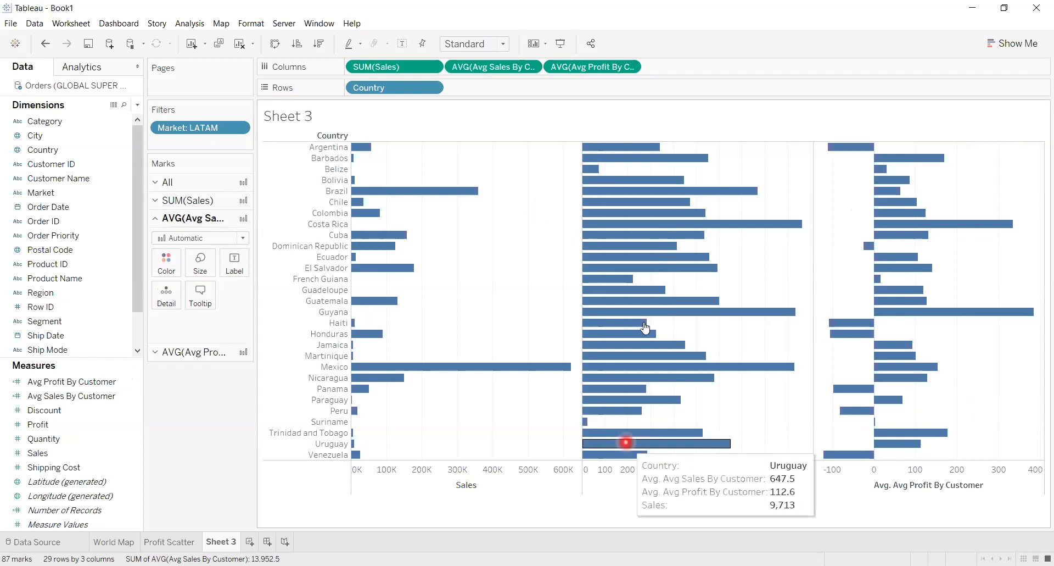
pyautogui.click(30, 384)
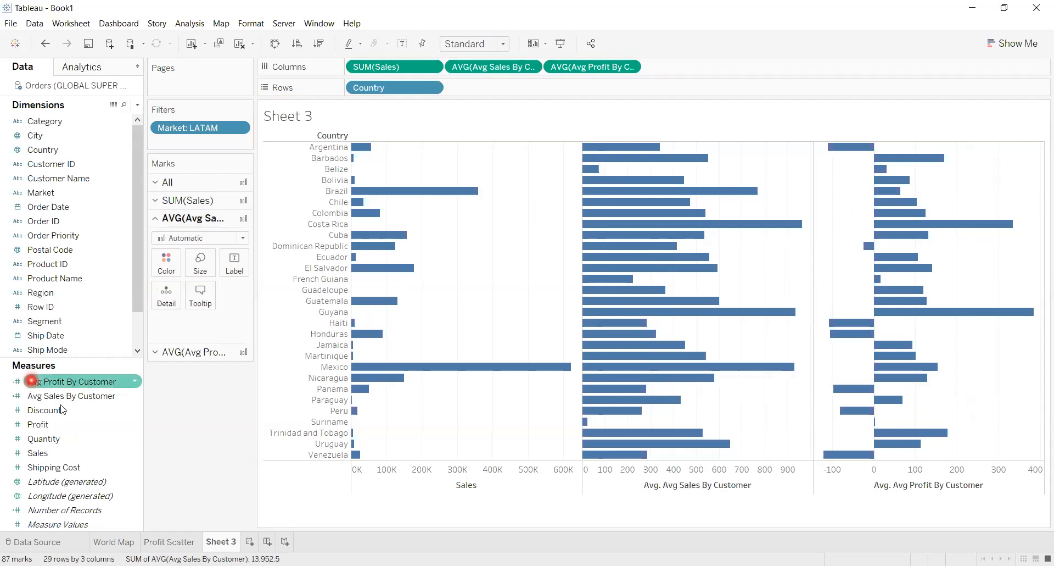
pyautogui.click(52, 395)
pyautogui.moveTo(47, 384); pyautogui.dragTo(65, 363)
pyautogui.moveTo(166, 265); pyautogui.dragTo(168, 266)
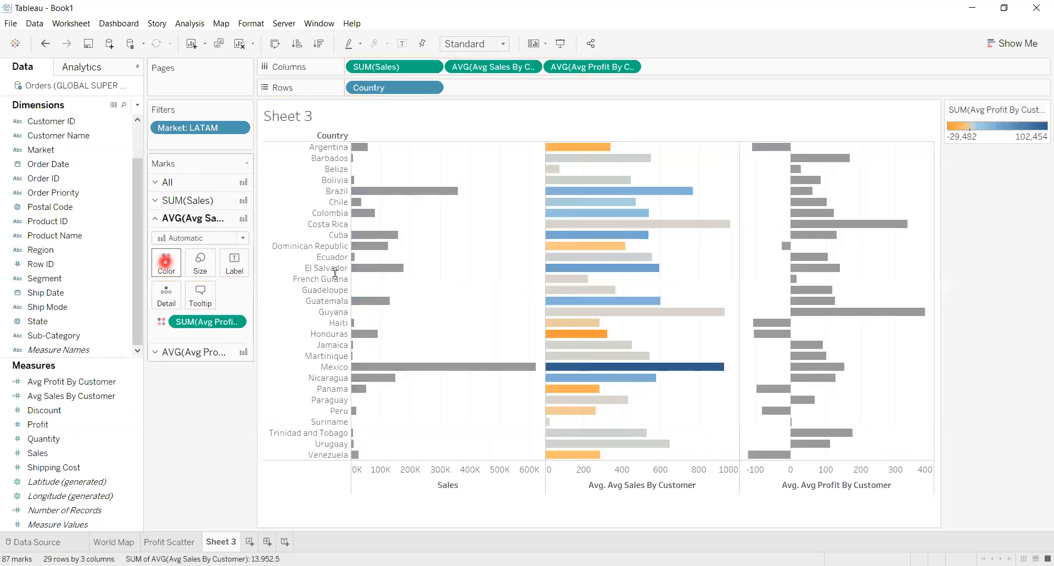
# Examine how the profit coloring of the average sales bars compares with average profit across the LATAM countries
pyautogui.click(617, 201)
pyautogui.click(592, 457)
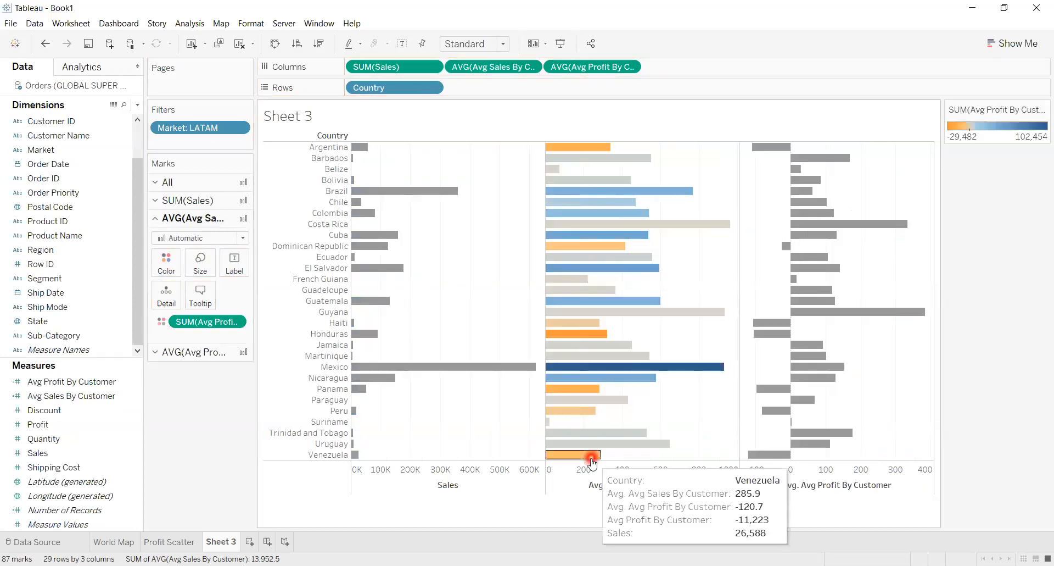
pyautogui.click(390, 213)
pyautogui.click(595, 148)
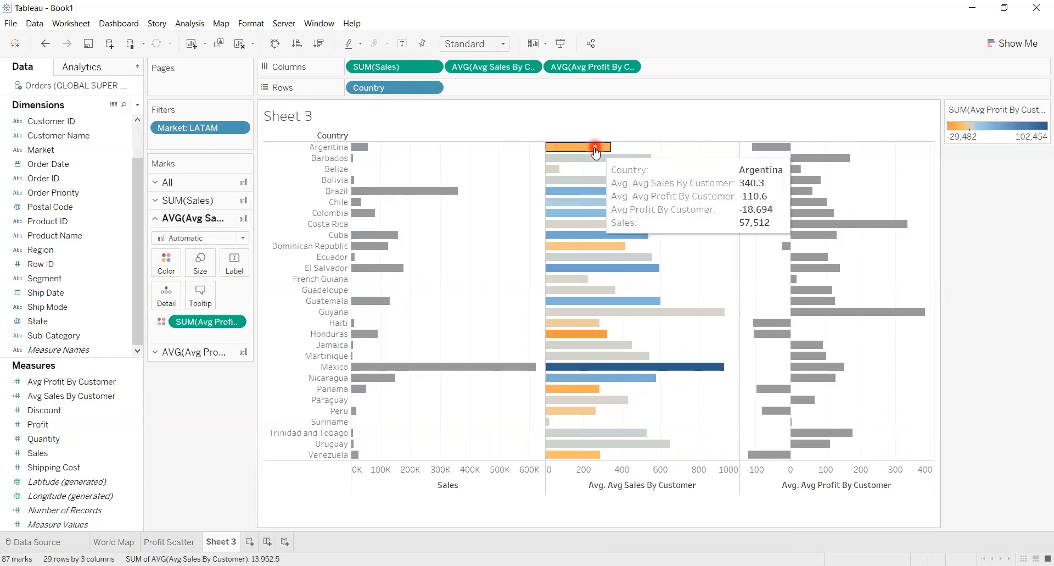
pyautogui.click(595, 380)
pyautogui.click(709, 273)
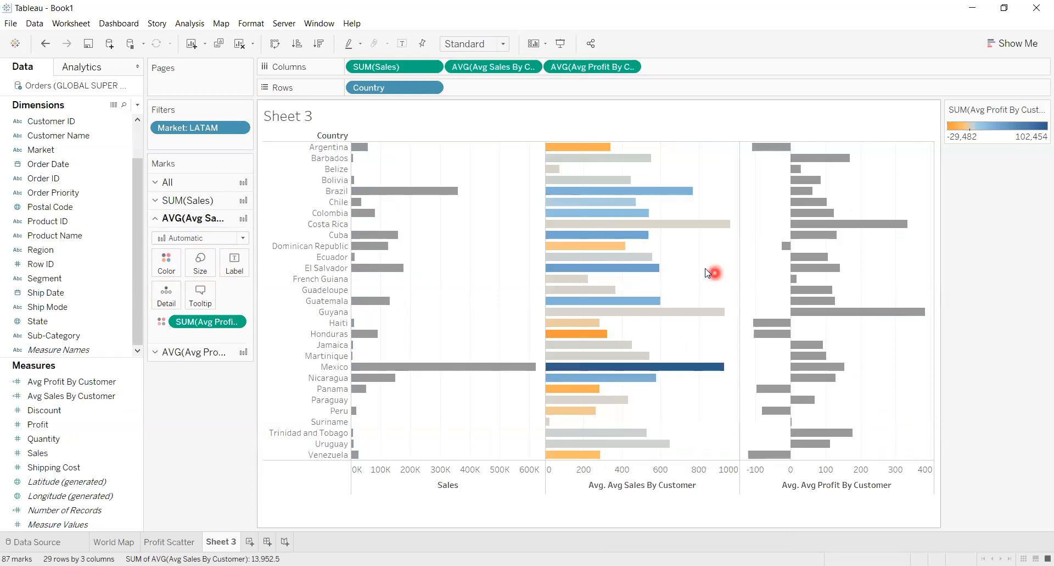
pyautogui.click(610, 159)
pyautogui.click(640, 189)
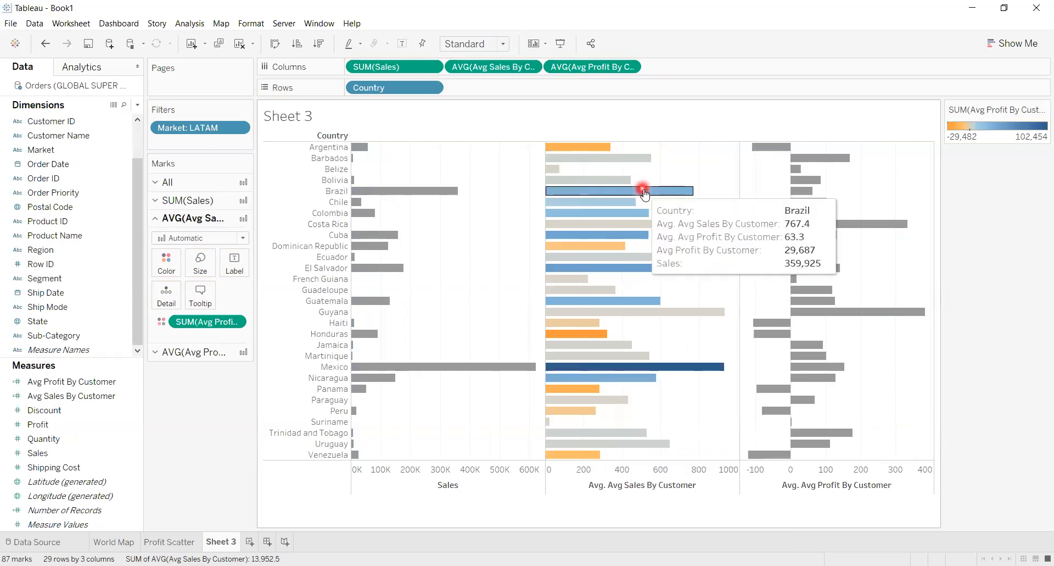
pyautogui.click(818, 141)
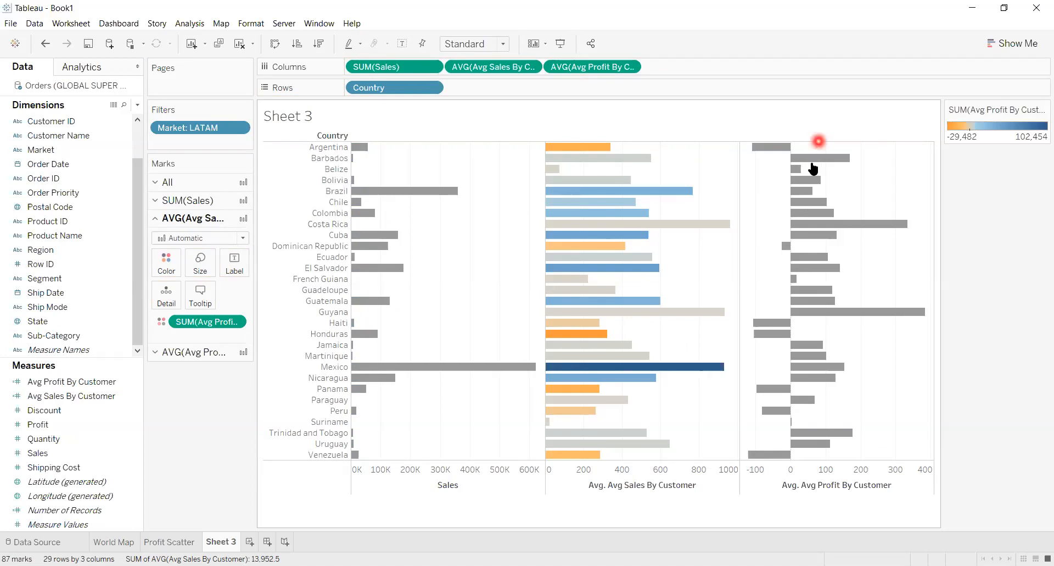
pyautogui.click(813, 160)
pyautogui.click(811, 245)
pyautogui.click(782, 365)
pyautogui.click(617, 442)
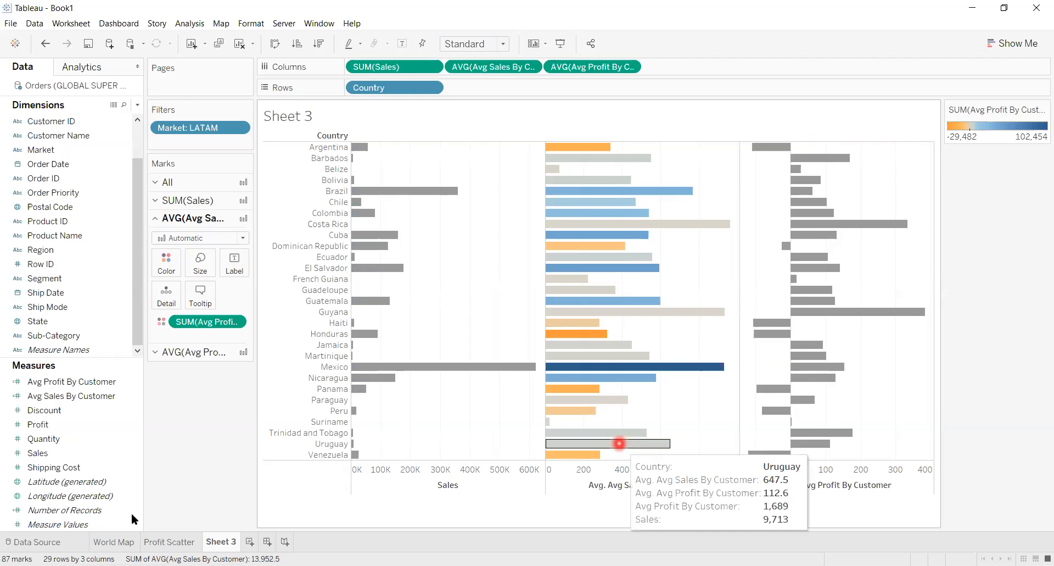
# Rename Sheet 3 as Sales_Profit
pyautogui.click(132, 513)
pyautogui.click(225, 541)
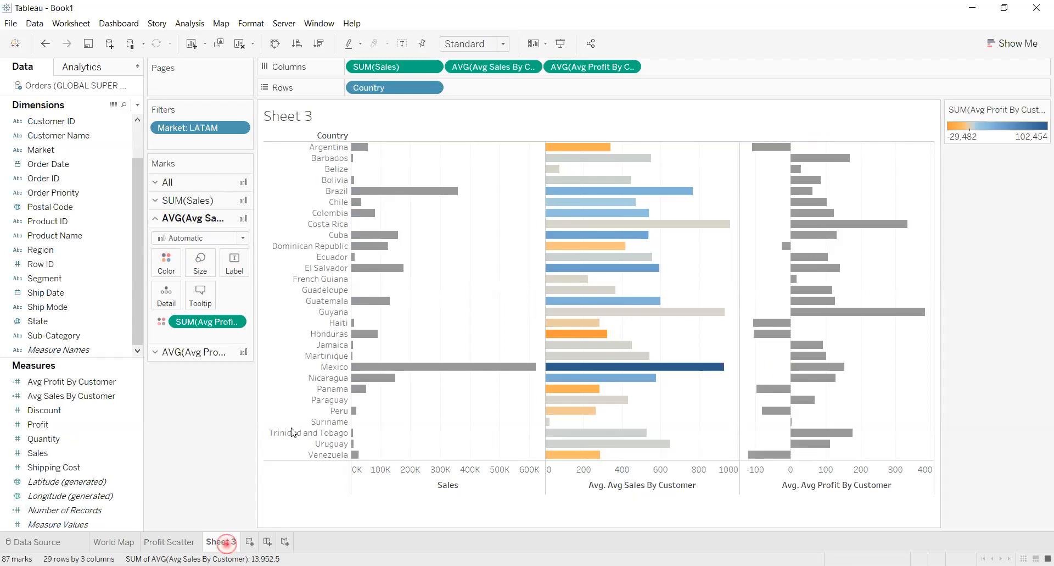
pyautogui.rightClick(225, 542)
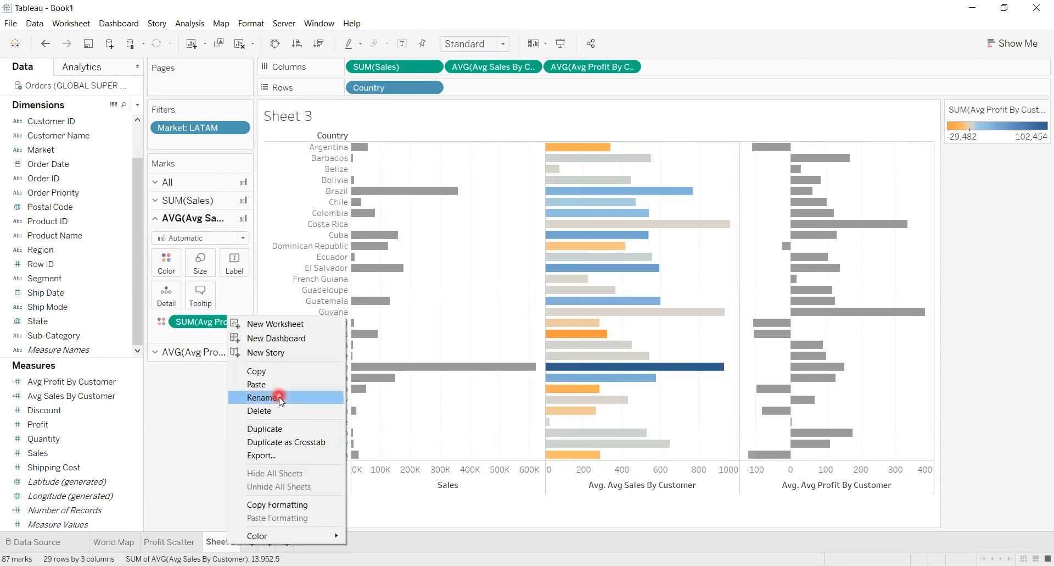
pyautogui.click(279, 395)
pyautogui.write('Sale')
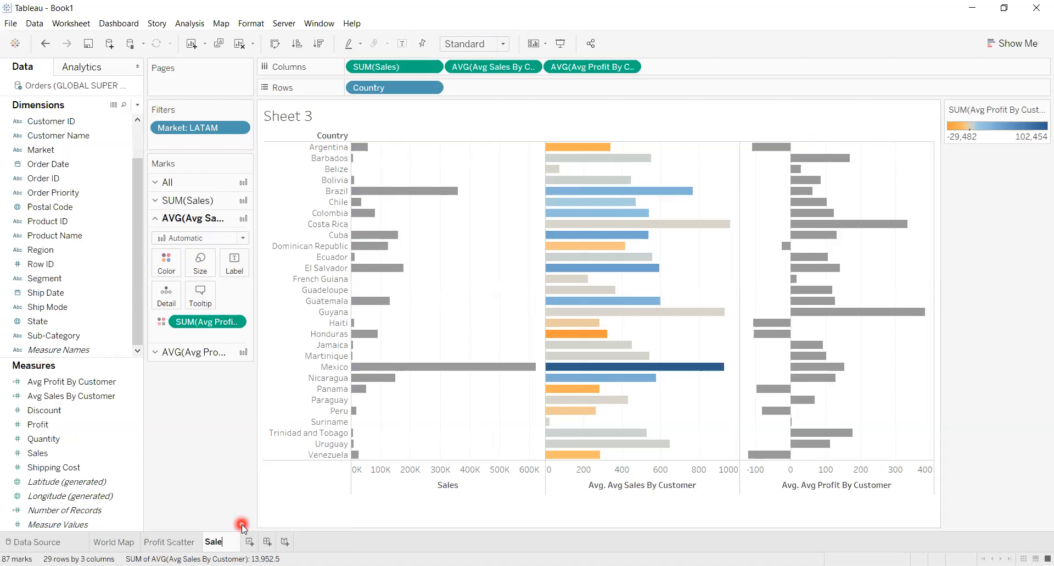
pyautogui.write('s_Profit')
pyautogui.press('Return')
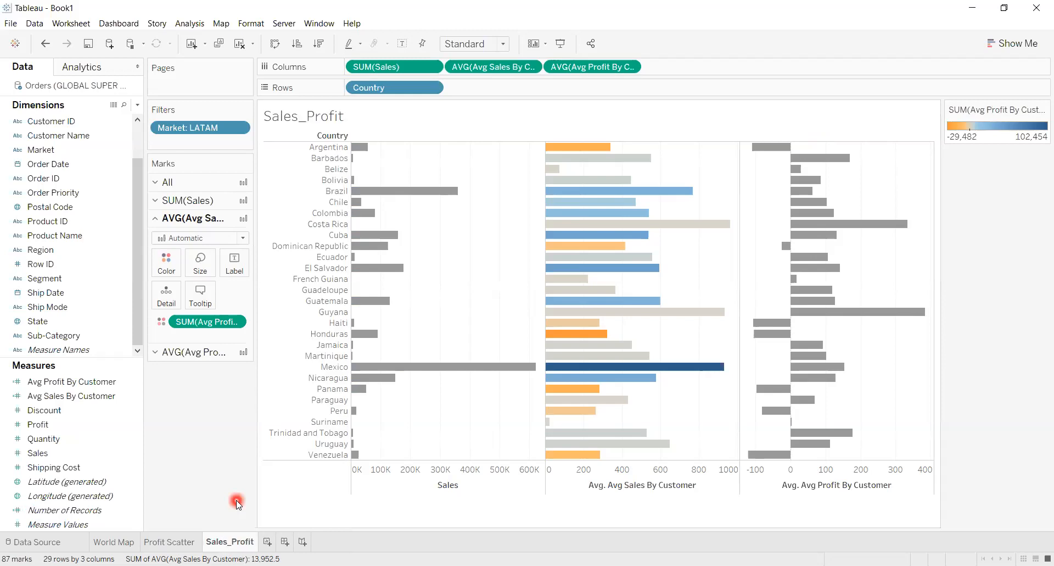
# Review the World Map, Profit Scatter and Sales_Profit sheets and create a new dashboard
pyautogui.click(112, 542)
pyautogui.click(167, 542)
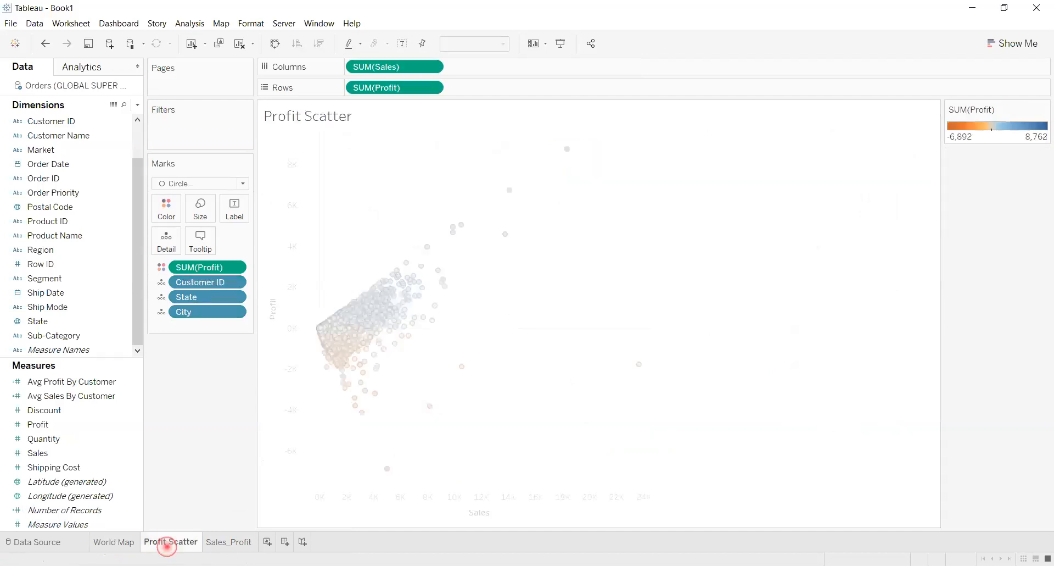
pyautogui.click(215, 542)
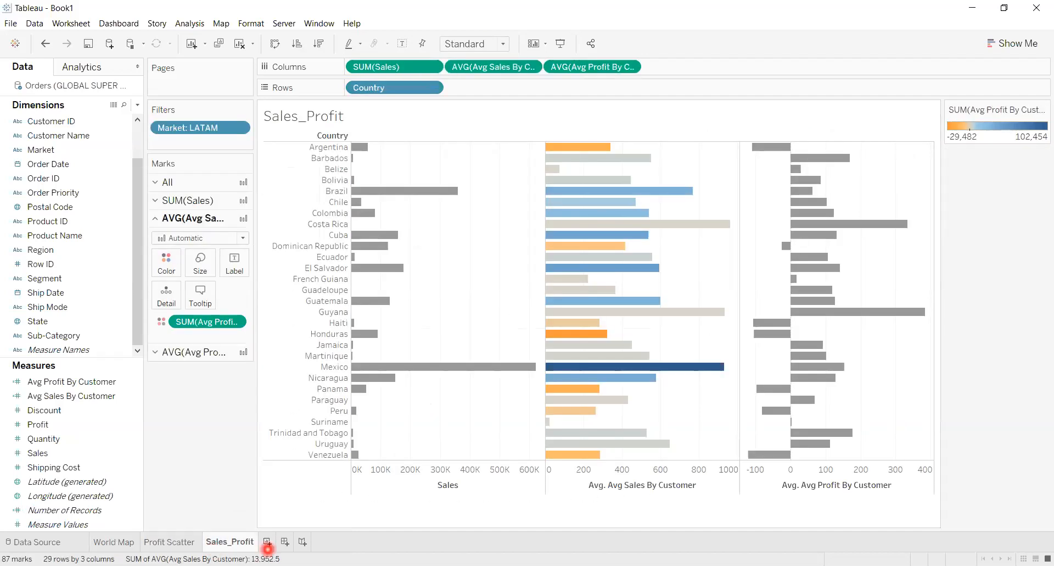
pyautogui.click(286, 542)
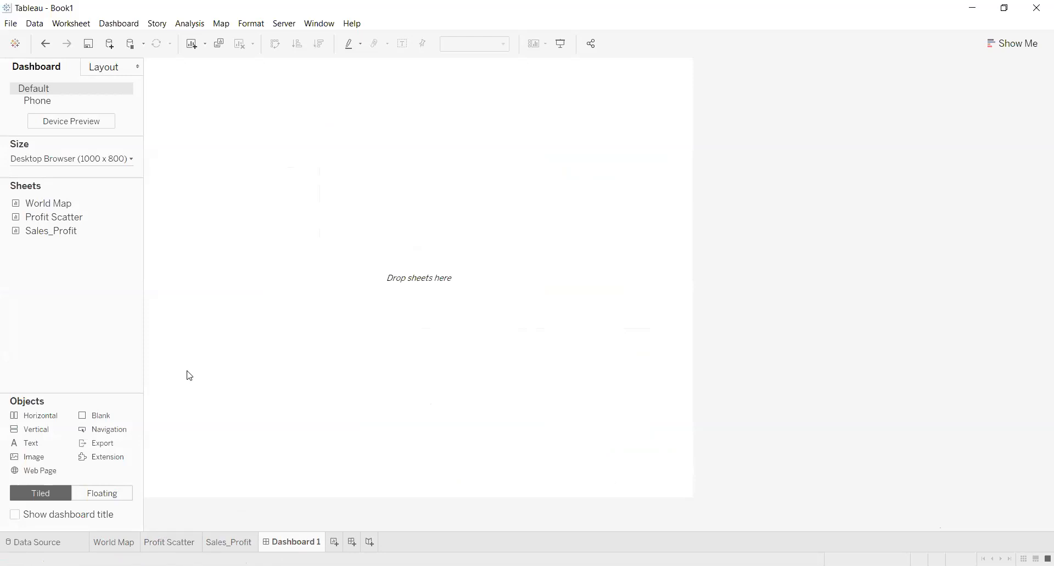
# Add a horizontal layout container filling the empty dashboard
pyautogui.click(29, 392)
pyautogui.click(47, 416)
pyautogui.click(30, 434)
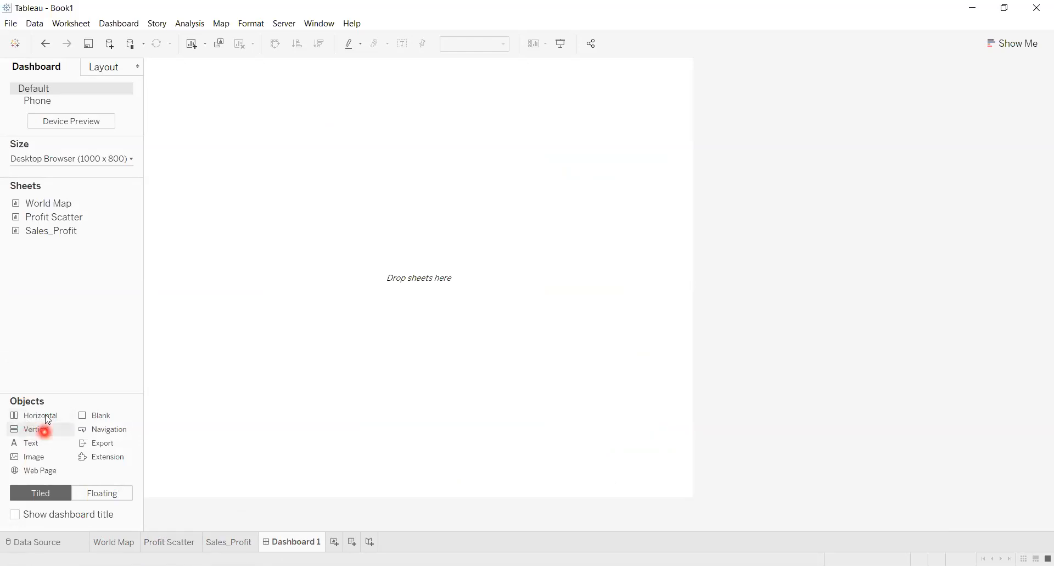
pyautogui.click(20, 415)
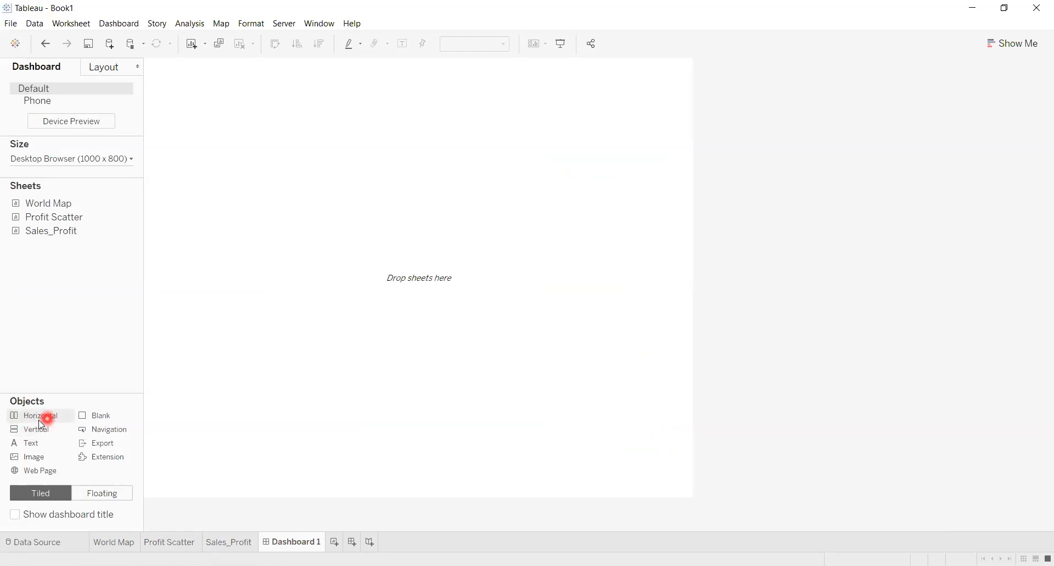
pyautogui.click(131, 405)
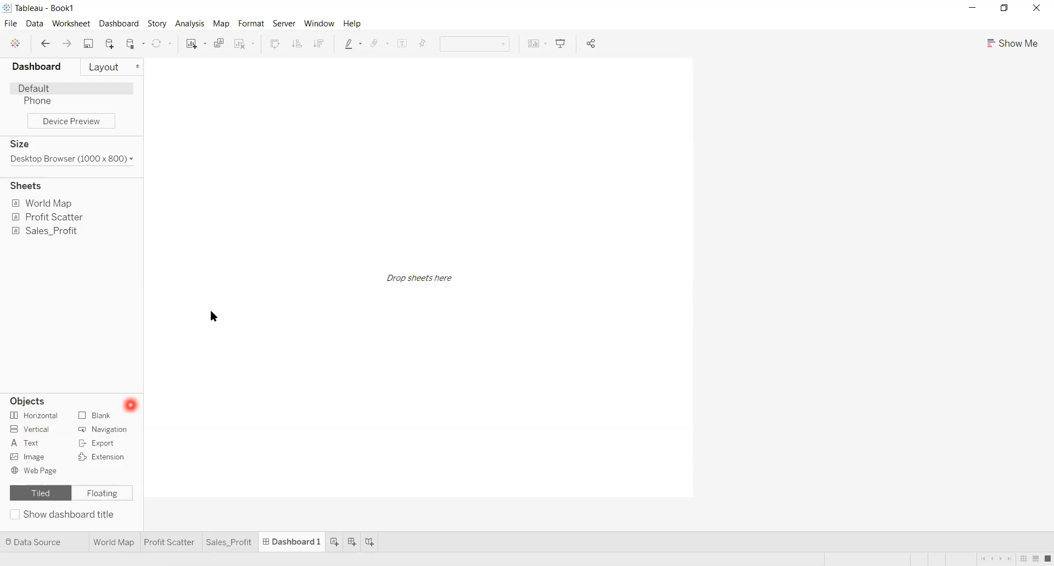
pyautogui.click(455, 215)
pyautogui.moveTo(47, 419); pyautogui.dragTo(315, 327)
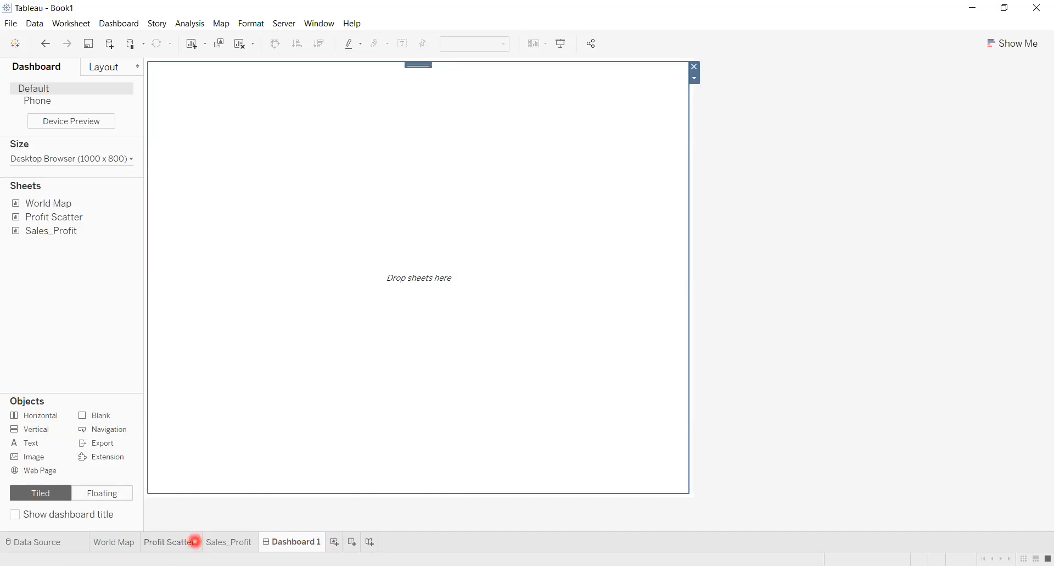
# Add two blank worksheets after the dashboard and open the first of them, Sheet 4
pyautogui.click(334, 543)
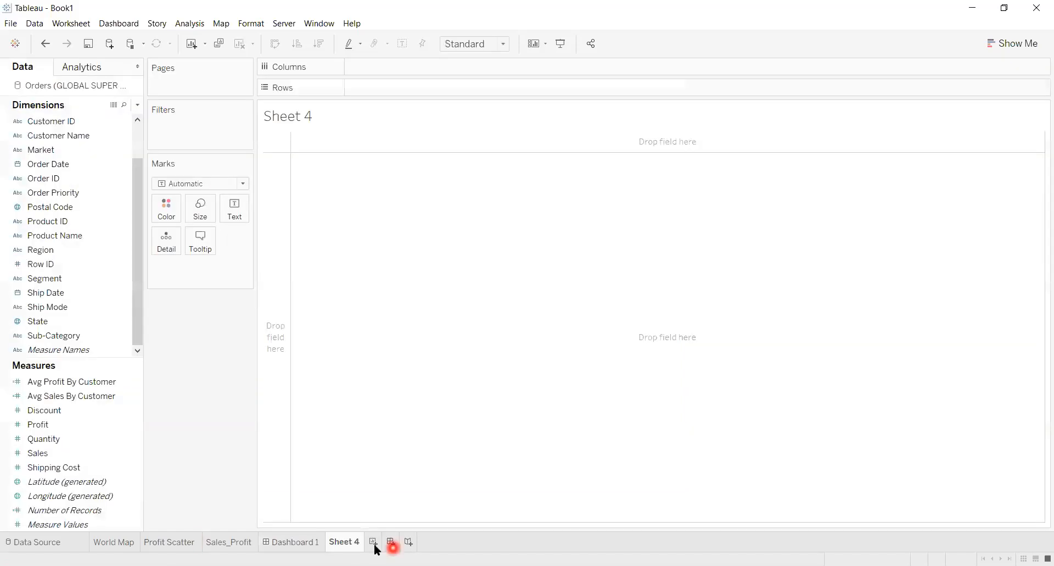
pyautogui.click(374, 543)
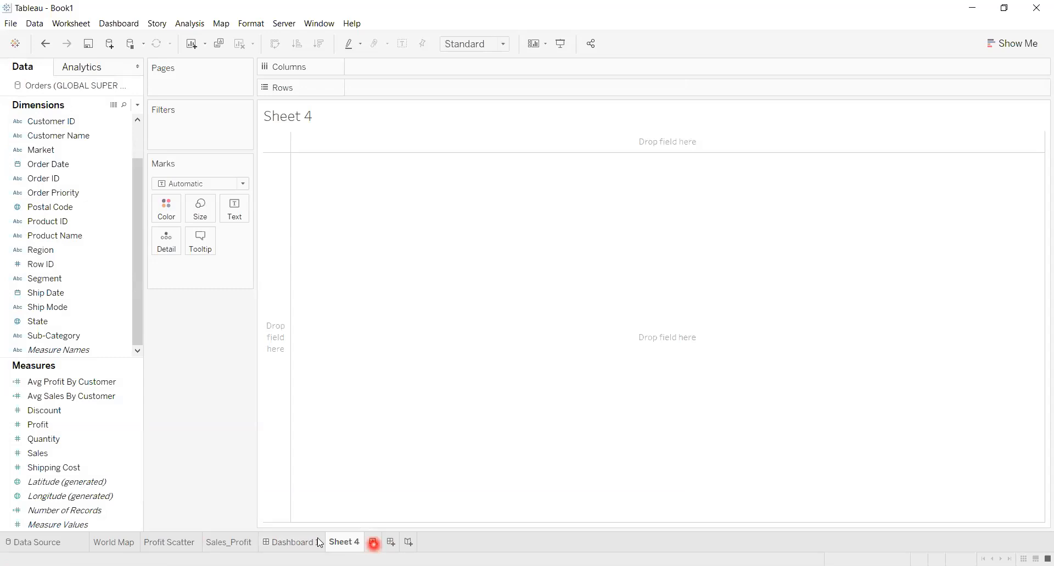
pyautogui.click(285, 543)
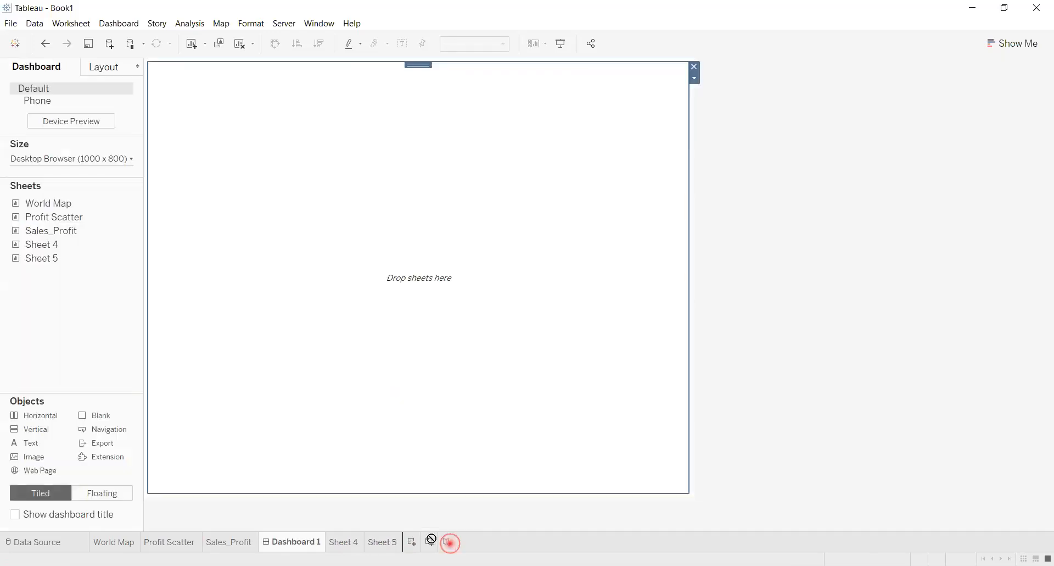
pyautogui.click(431, 512)
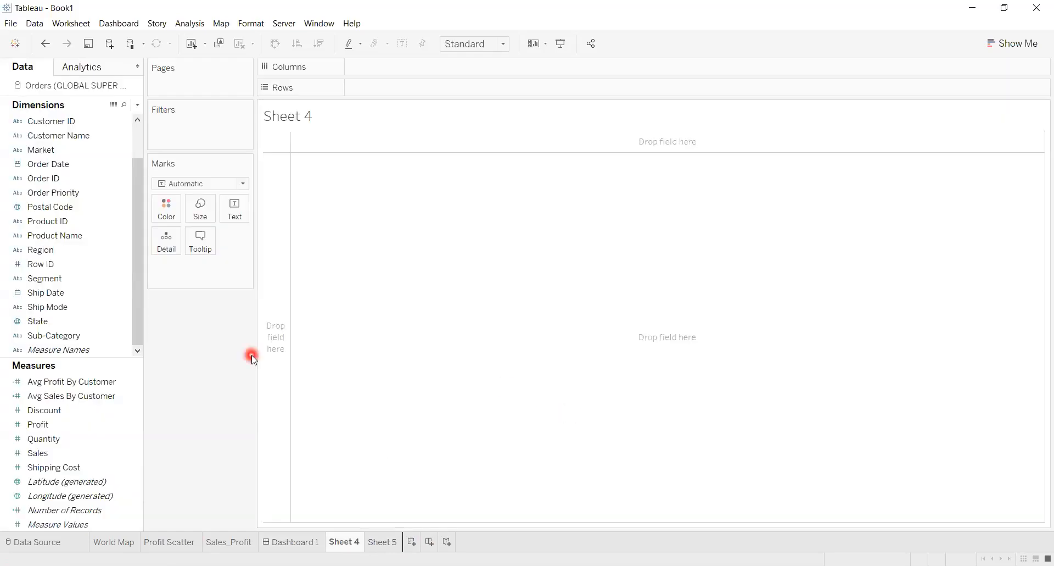
# Place the Sales measure on the rows of Sheet 4 as a sum
pyautogui.click(121, 292)
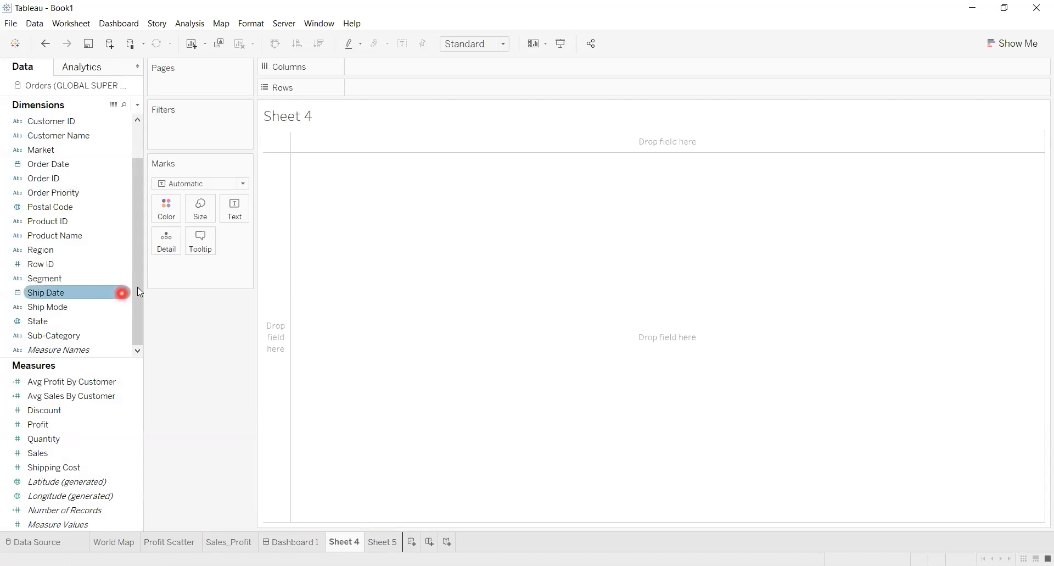
pyautogui.scroll(1, 141, 236)
pyautogui.scroll(-1, 142, 297)
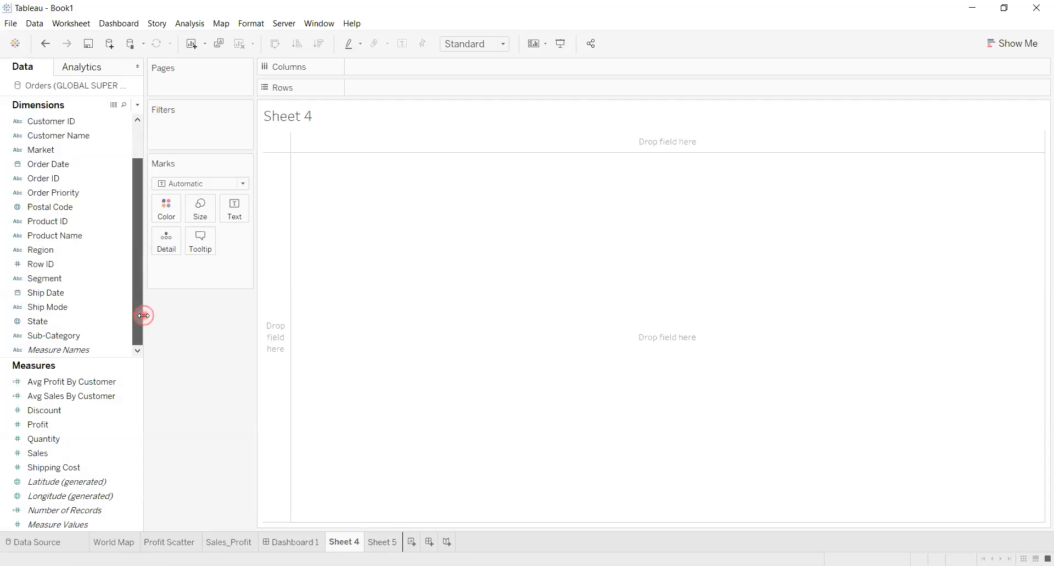
pyautogui.moveTo(49, 439)
pyautogui.mouseDown()
pyautogui.moveTo(361, 148)
pyautogui.moveTo(387, 63)
pyautogui.moveTo(388, 90)
pyautogui.mouseUp()
pyautogui.click(137, 382)
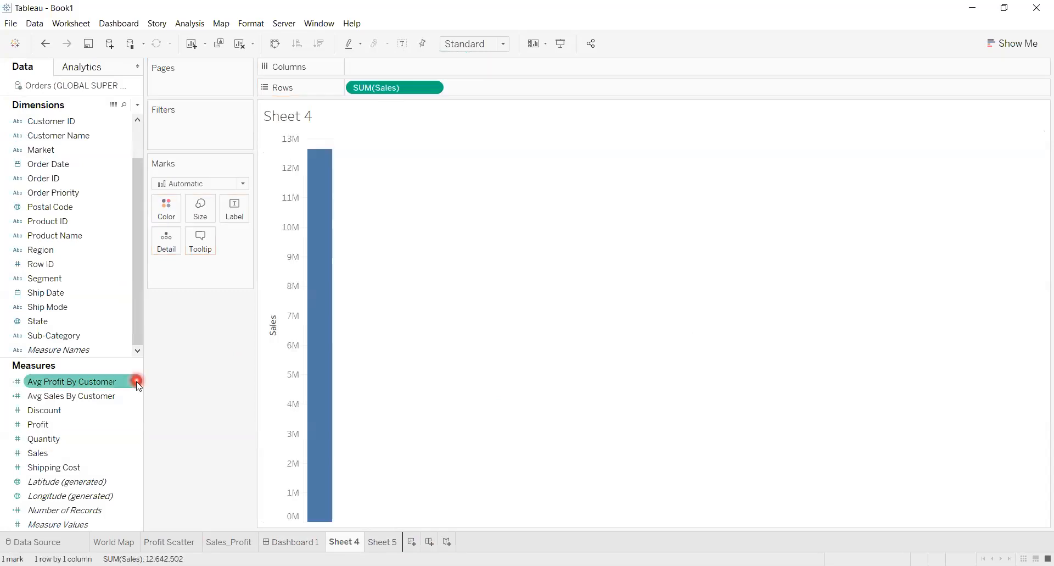
# Add Order Date to the columns and set it to the continuous Month level for a monthly sales line
pyautogui.click(91, 216)
pyautogui.moveTo(80, 164); pyautogui.dragTo(439, 68)
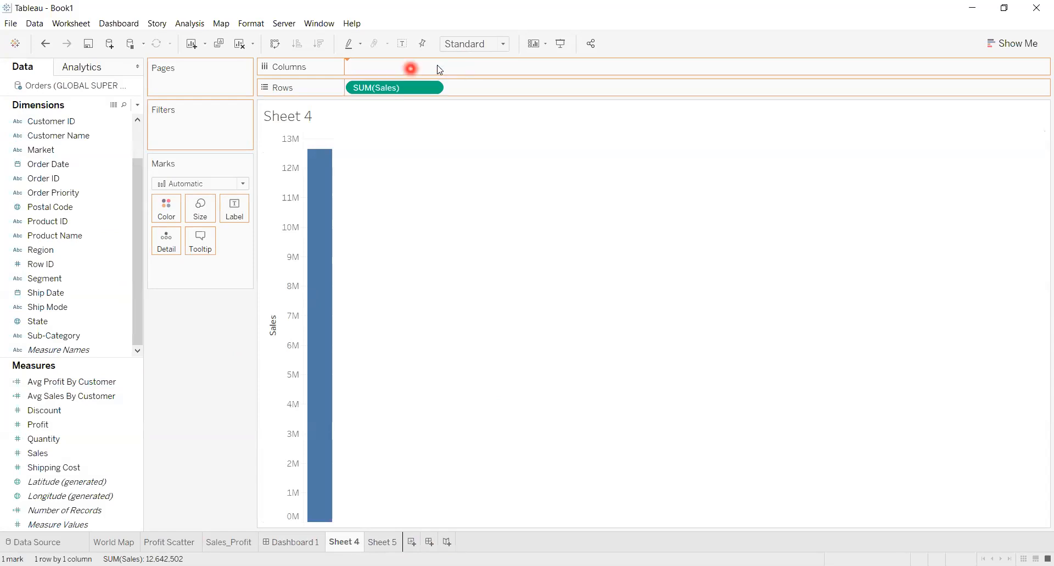
pyautogui.click(457, 273)
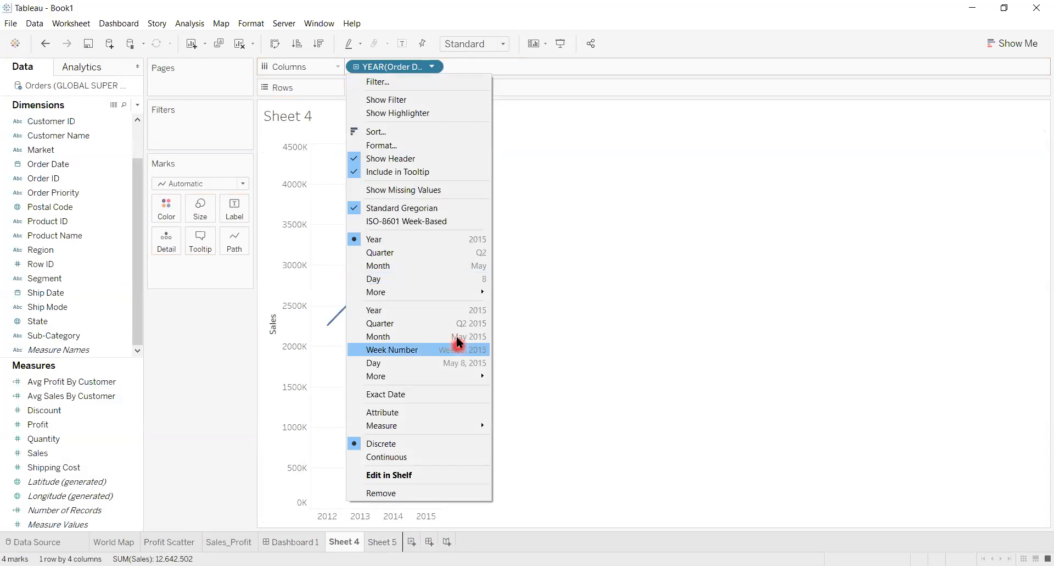
pyautogui.click(459, 337)
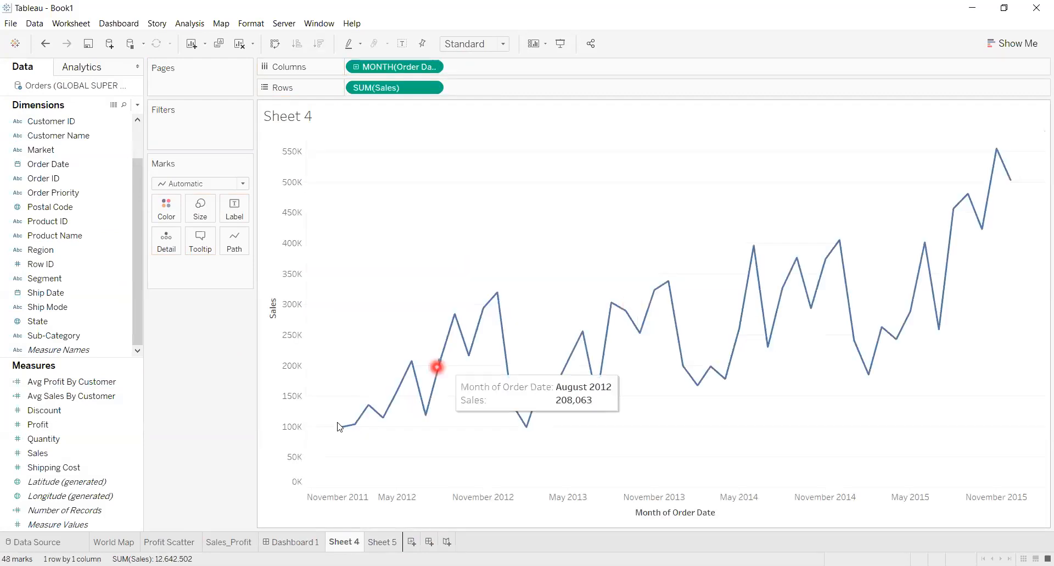
pyautogui.click(732, 411)
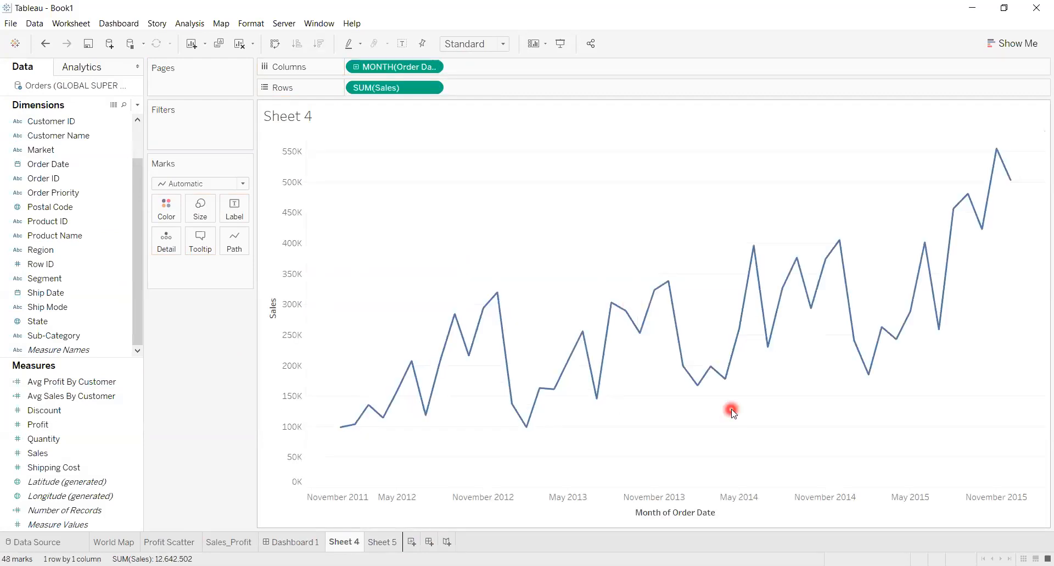
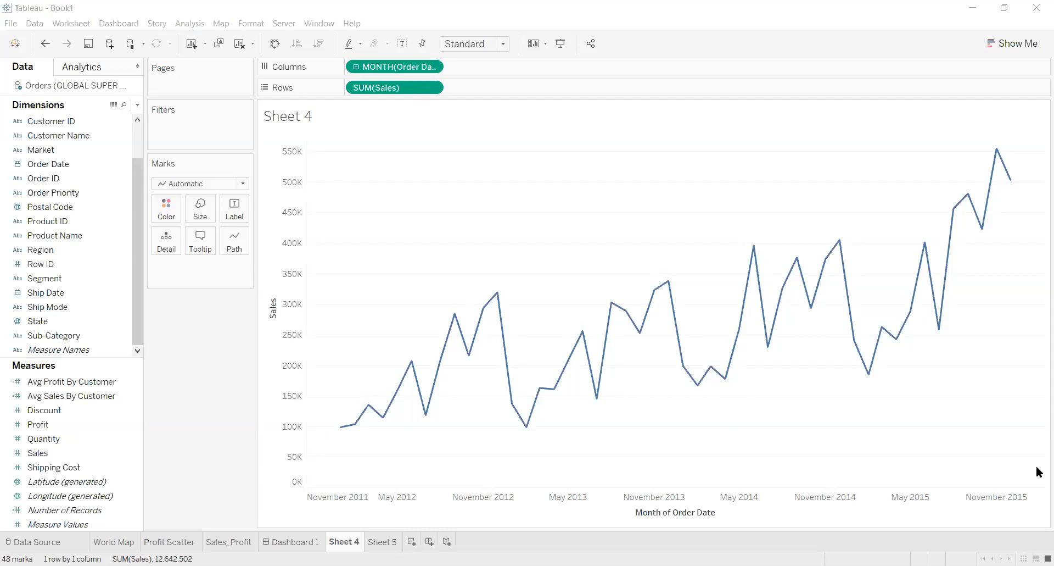
pyautogui.click(312, 391)
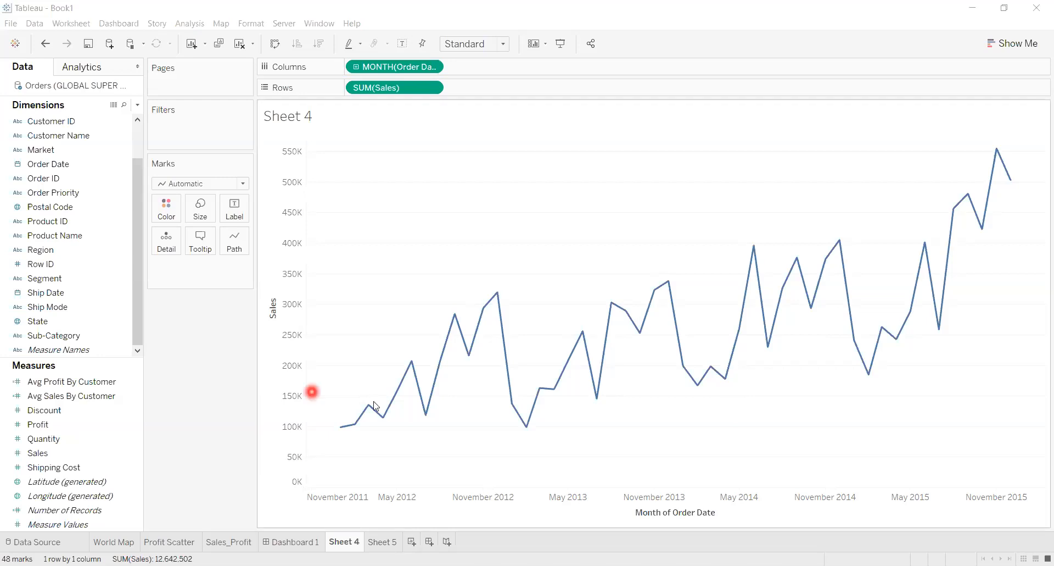
pyautogui.click(213, 365)
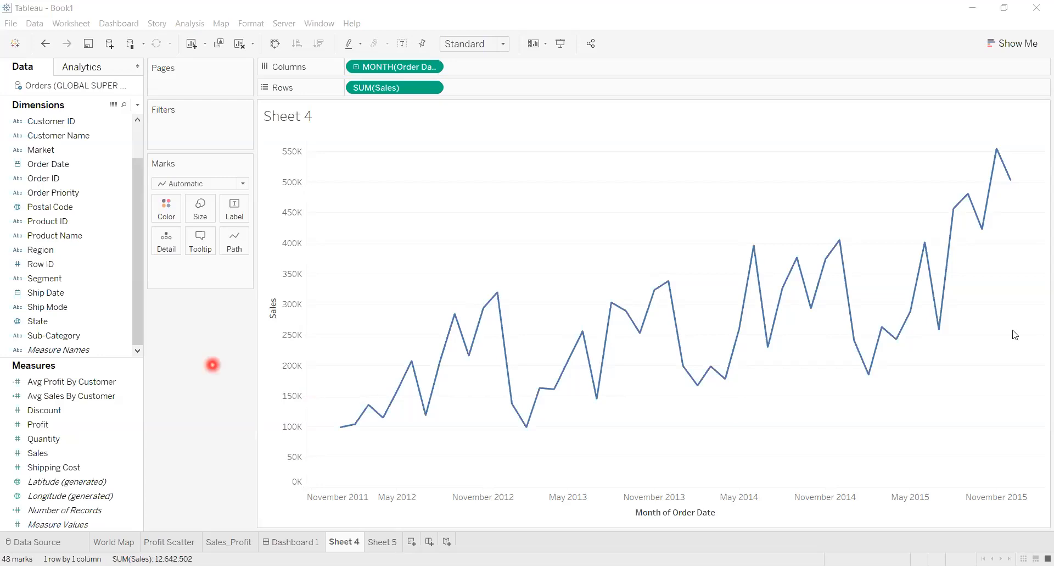
pyautogui.click(969, 262)
pyautogui.click(287, 380)
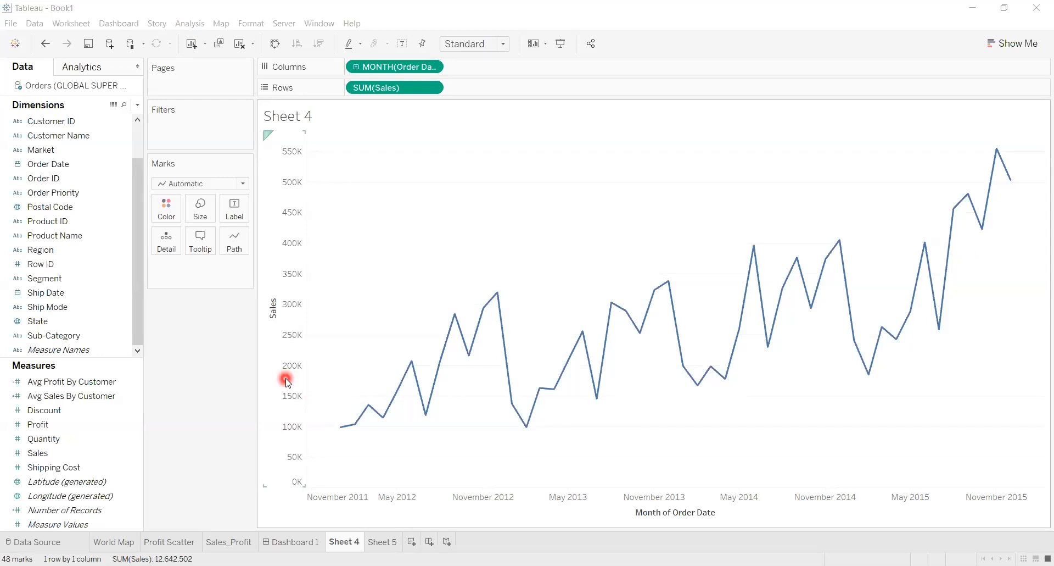
# Hide the headers of the Sales axis and the Month of Order Date axis on Sheet 4
pyautogui.rightClick(286, 380)
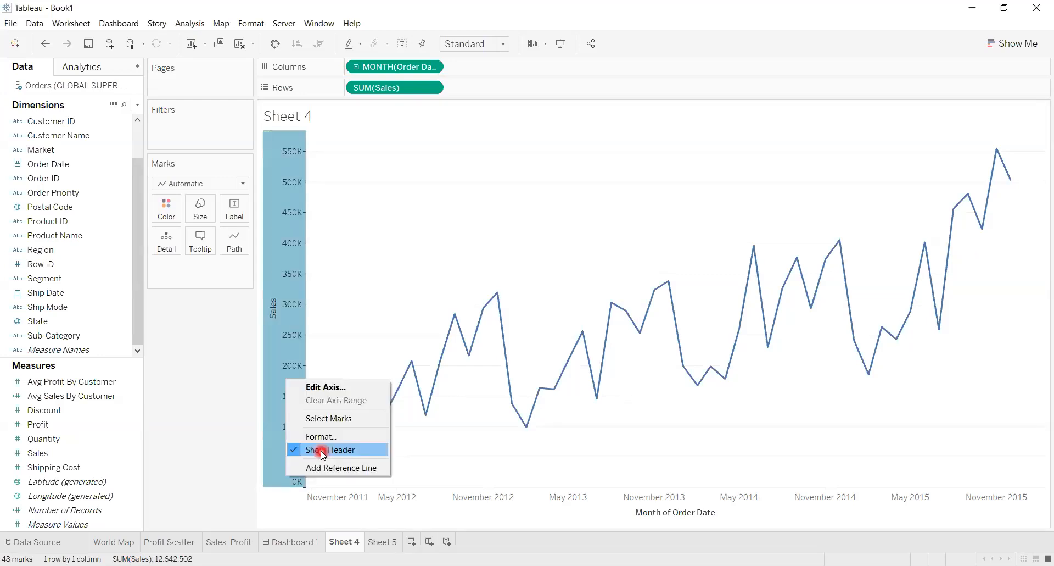
pyautogui.click(322, 450)
pyautogui.rightClick(467, 503)
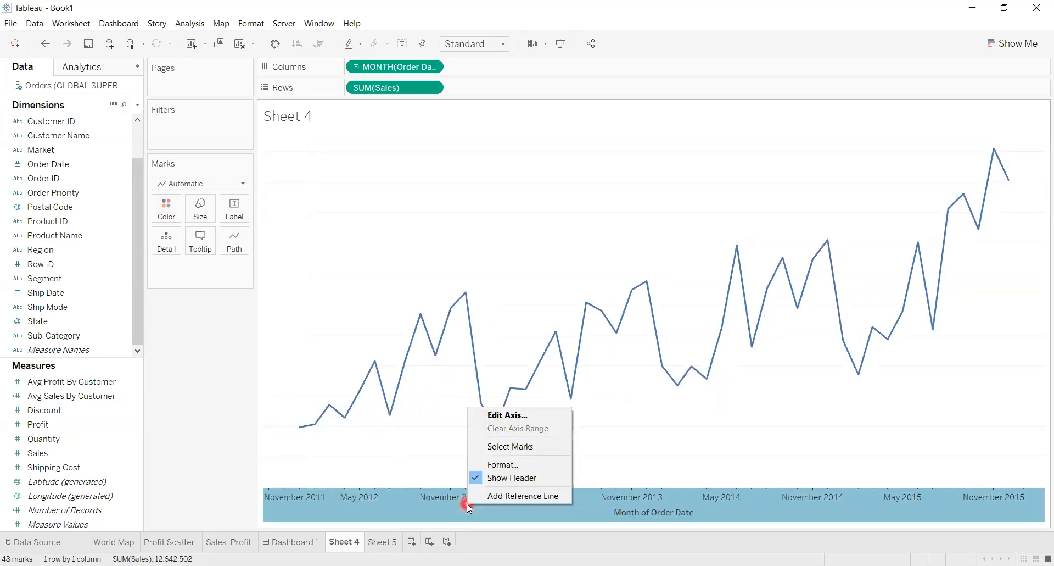
pyautogui.click(505, 480)
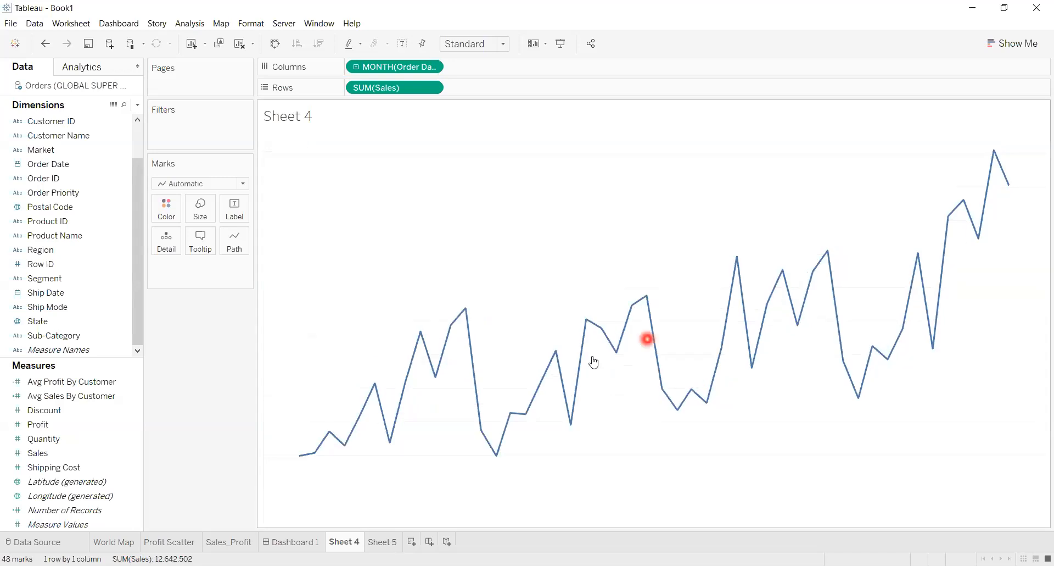
# Color the monthly sales line black
pyautogui.click(171, 213)
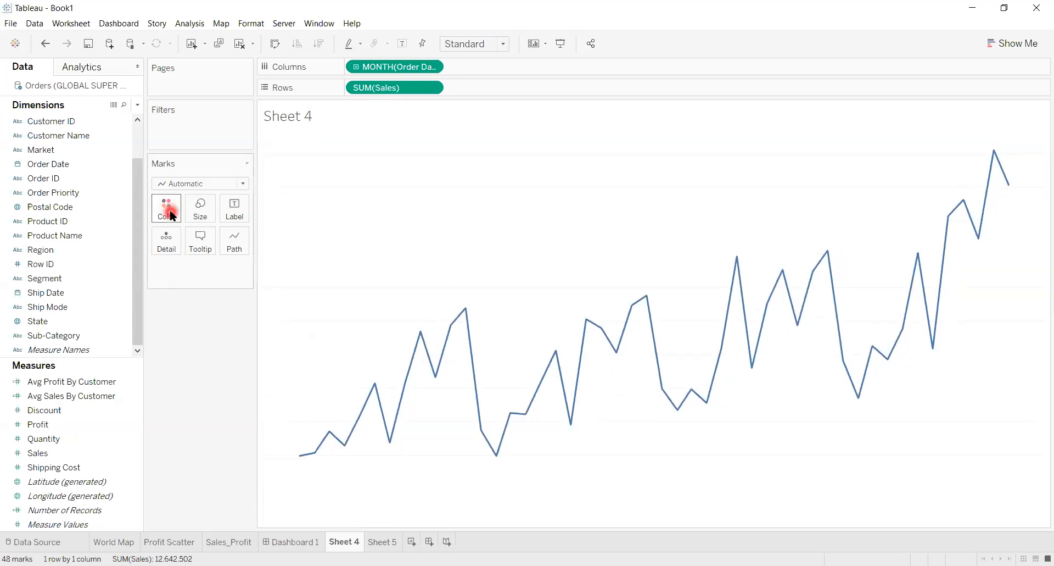
pyautogui.click(172, 246)
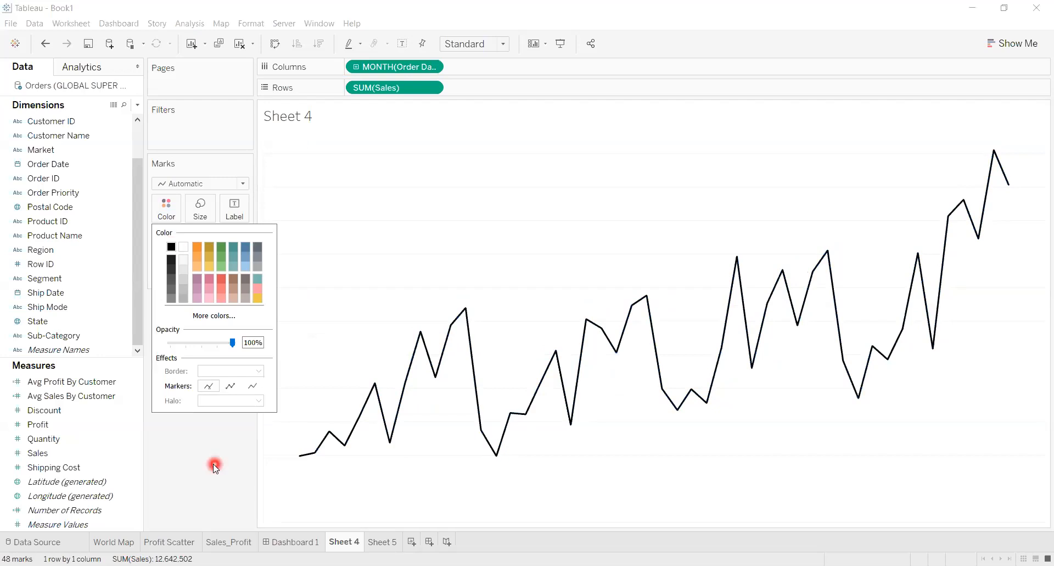
pyautogui.click(285, 119)
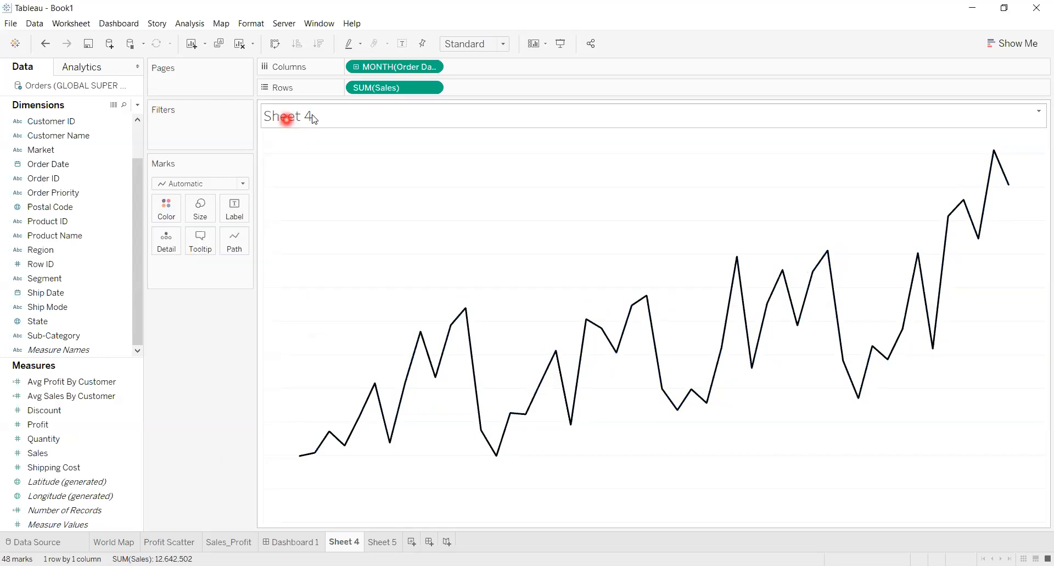
# Replace the chart title of Sheet 4 with "Sales Sparkline"
pyautogui.click(312, 116)
pyautogui.click(300, 118)
pyautogui.moveTo(492, 236); pyautogui.dragTo(385, 235)
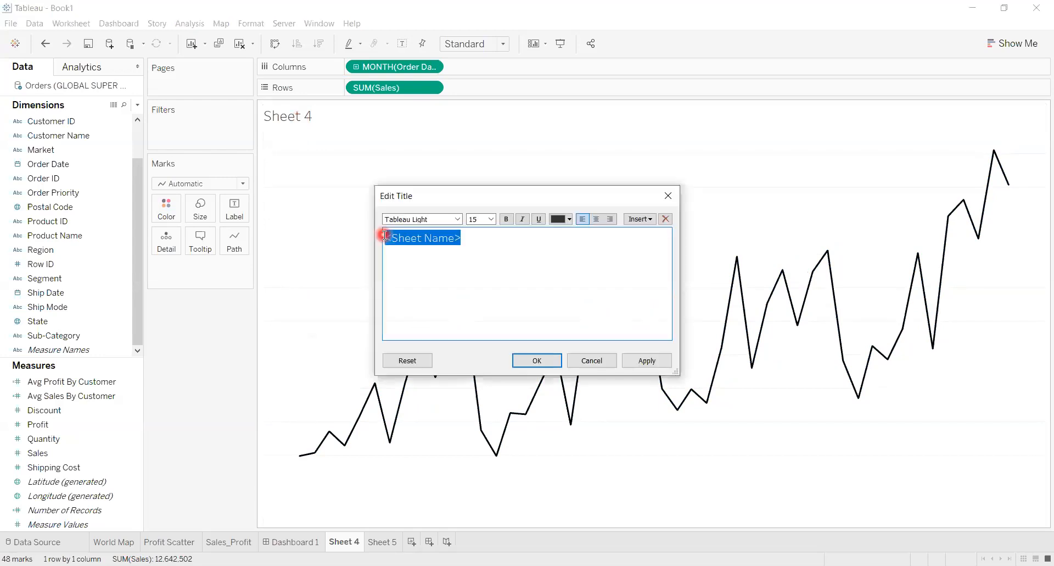
pyautogui.write('Sales Spar')
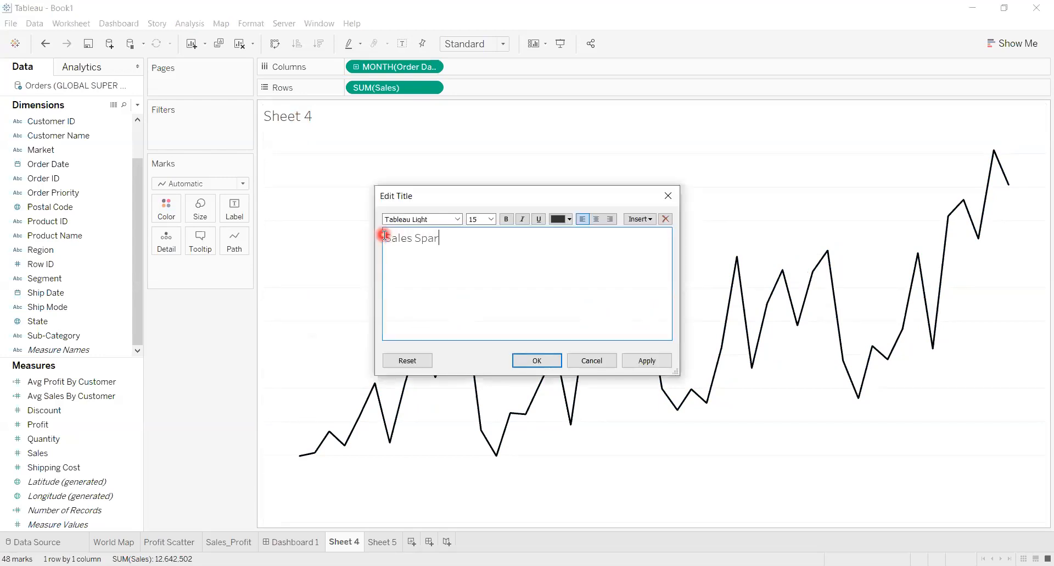
pyautogui.write('kline')
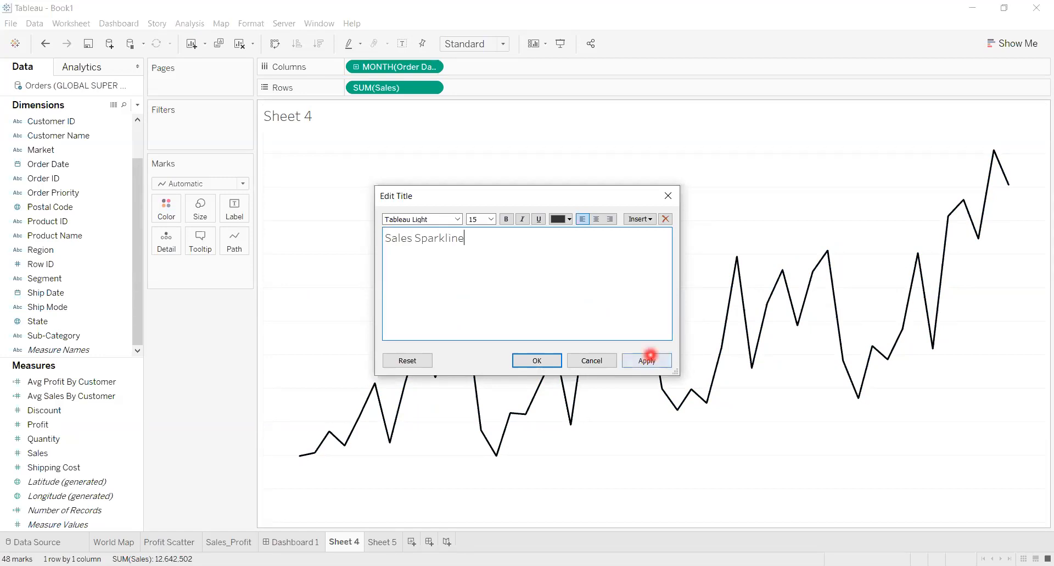
pyautogui.click(648, 360)
# Rename the Sheet 4 worksheet as "Sales Sparkline"
pyautogui.rightClick(344, 541)
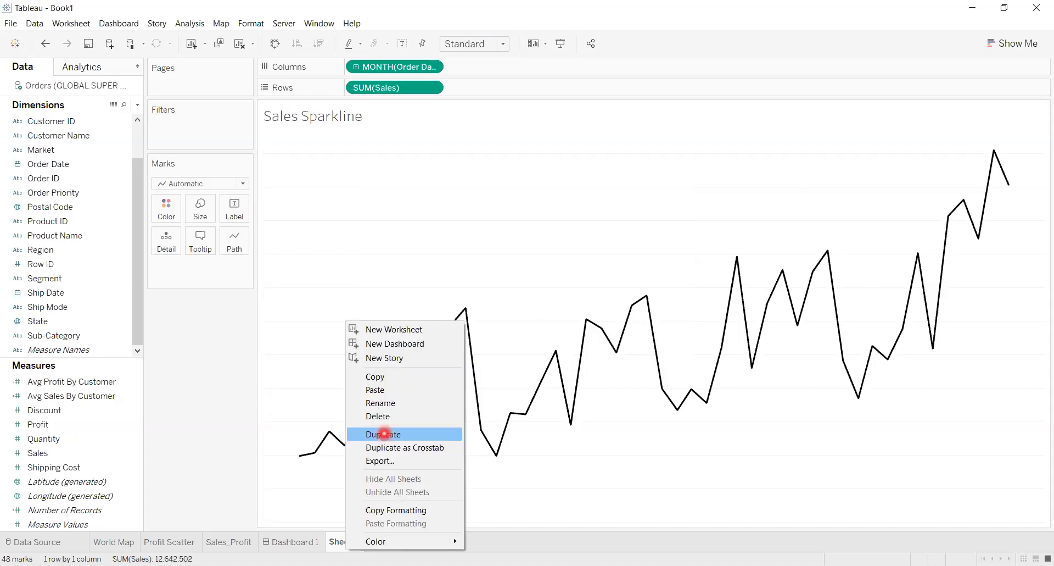
pyautogui.click(380, 403)
pyautogui.write('Sale')
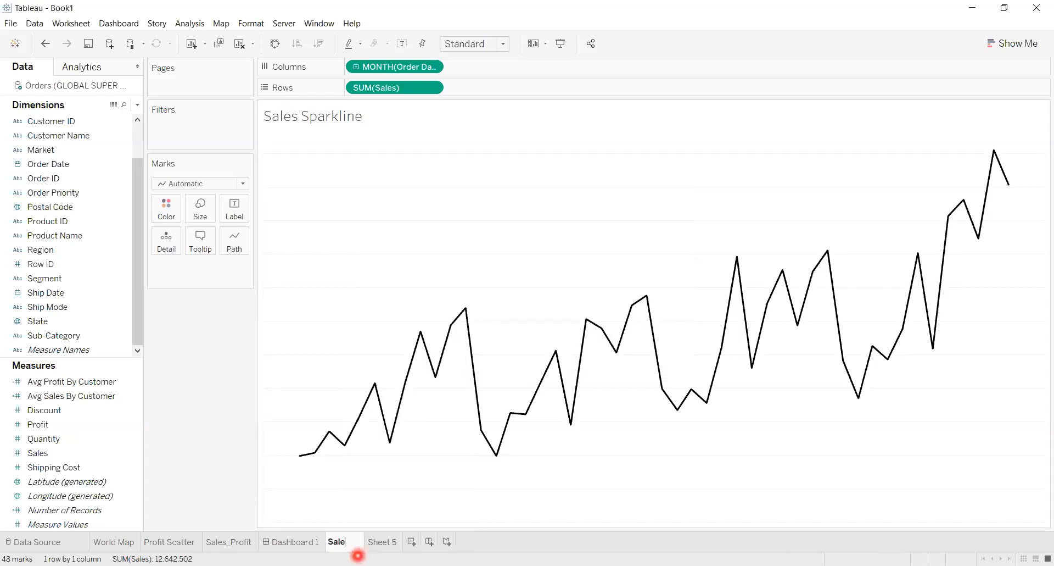
pyautogui.write('s Sa')
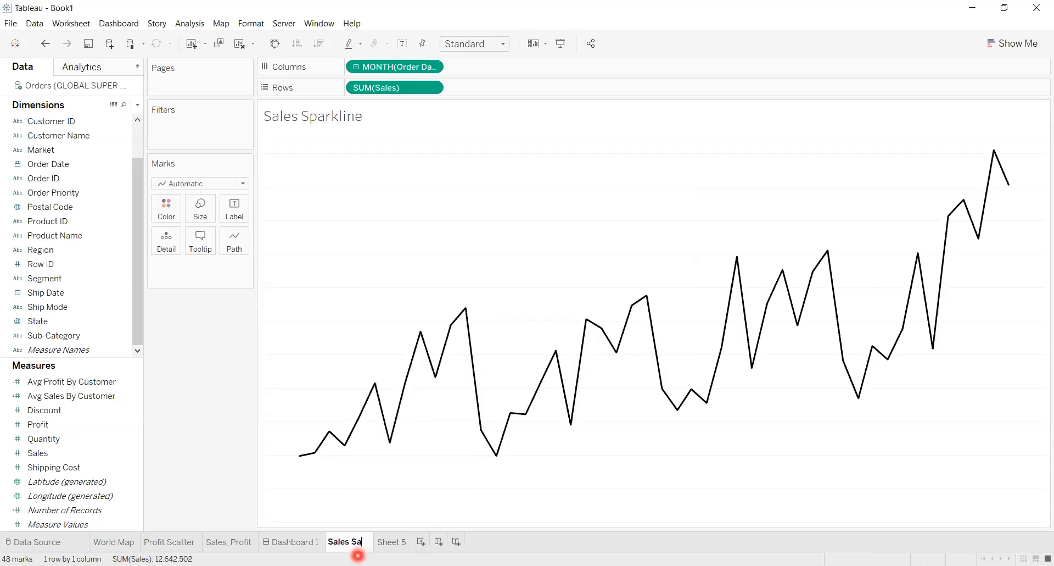
pyautogui.write('parkline')
pyautogui.press('Return')
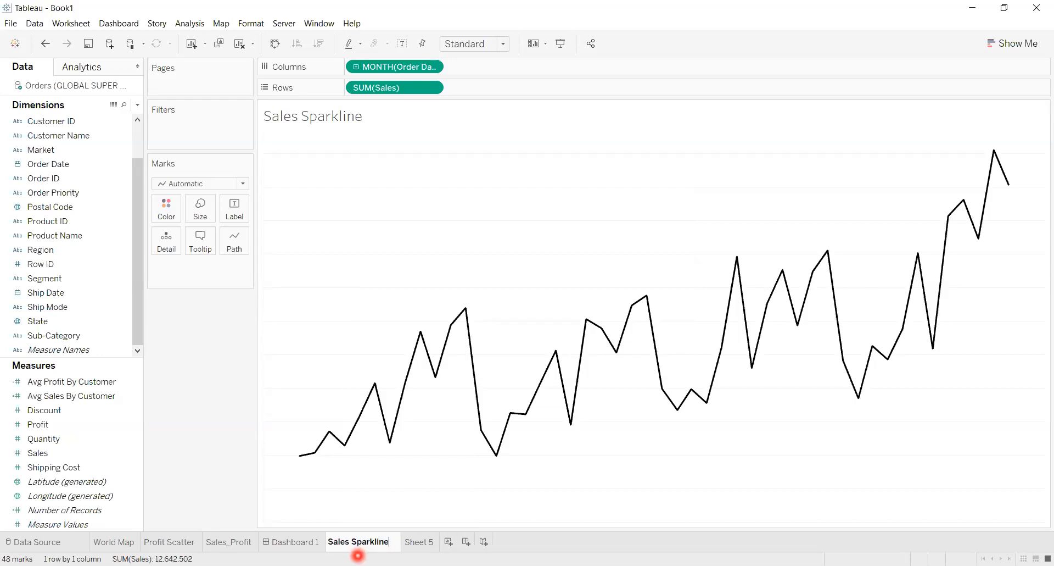
pyautogui.click(288, 519)
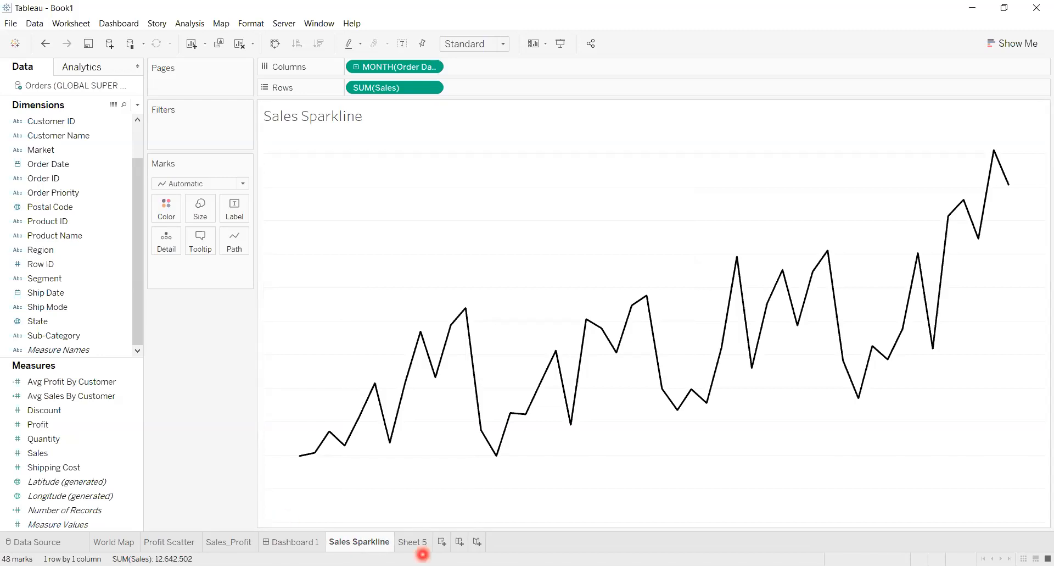
# Rename the Sheet 5 worksheet as "Profit Sparkline"
pyautogui.rightClick(419, 544)
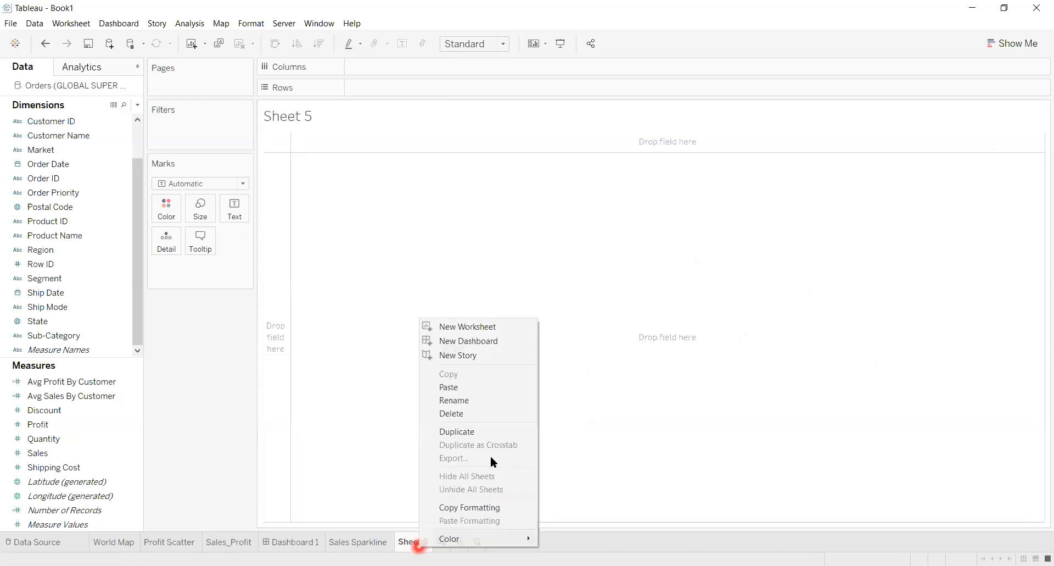
pyautogui.click(482, 402)
pyautogui.write('Prof')
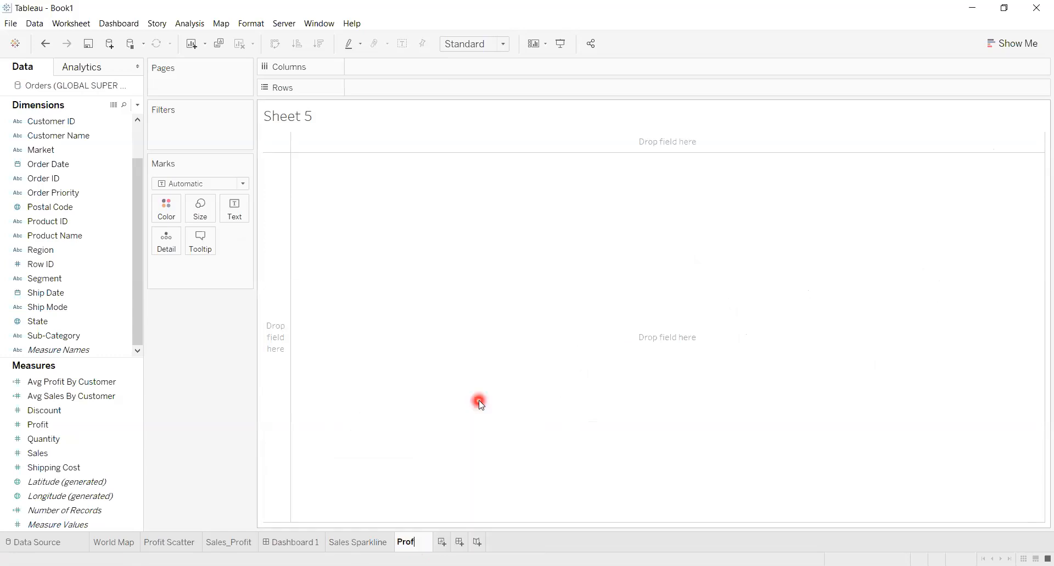
pyautogui.write('it Sparkline')
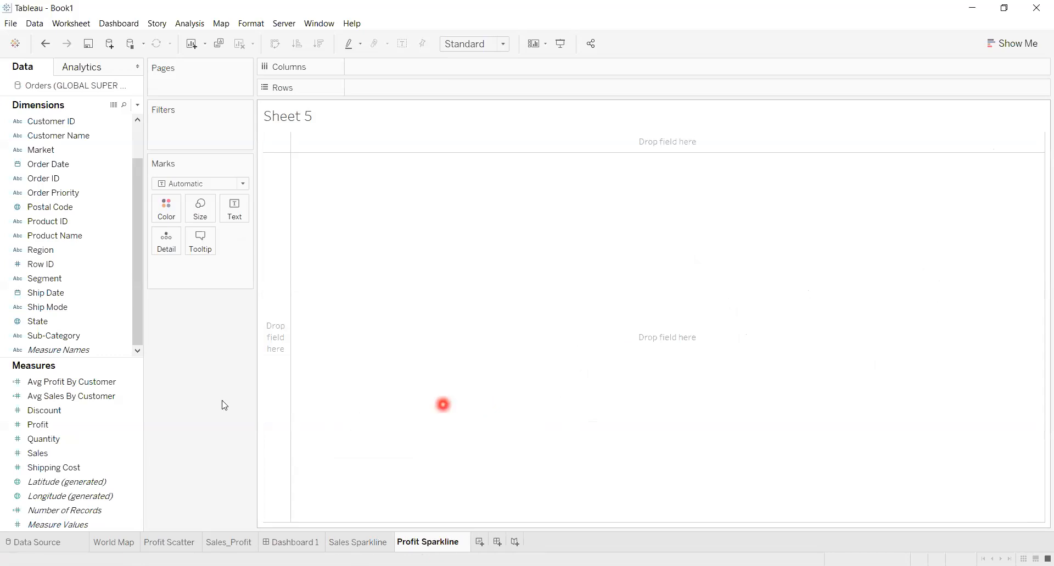
# Build a monthly profit line with the sum of Profit on rows and Order Date on columns at the continuous Month level
pyautogui.moveTo(83, 423)
pyautogui.mouseDown()
pyautogui.moveTo(270, 258)
pyautogui.moveTo(410, 88)
pyautogui.mouseUp()
pyautogui.click(68, 163)
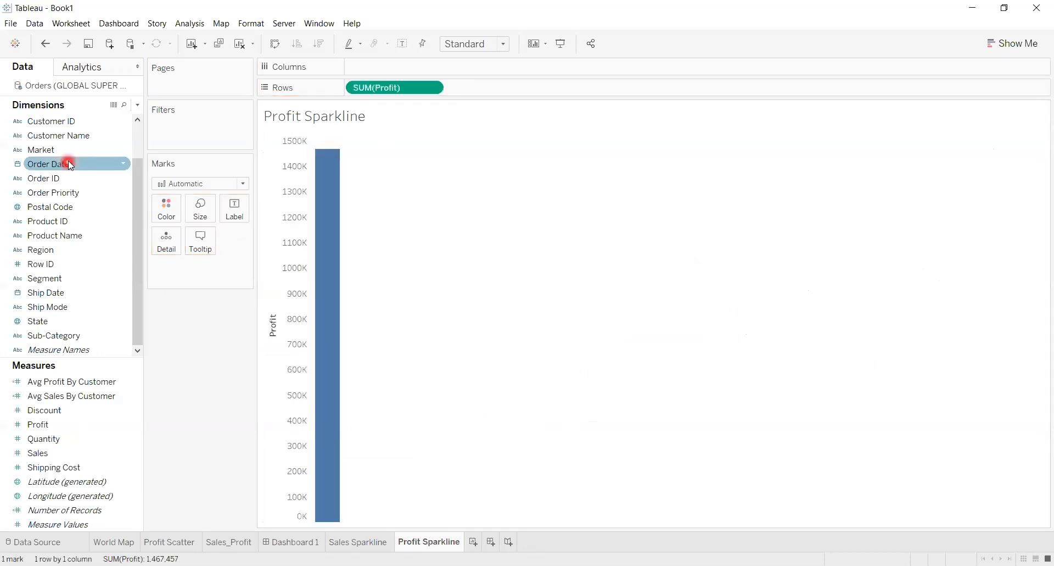
pyautogui.moveTo(55, 179)
pyautogui.mouseDown()
pyautogui.moveTo(54, 168)
pyautogui.moveTo(420, 70)
pyautogui.mouseUp()
pyautogui.click(433, 66)
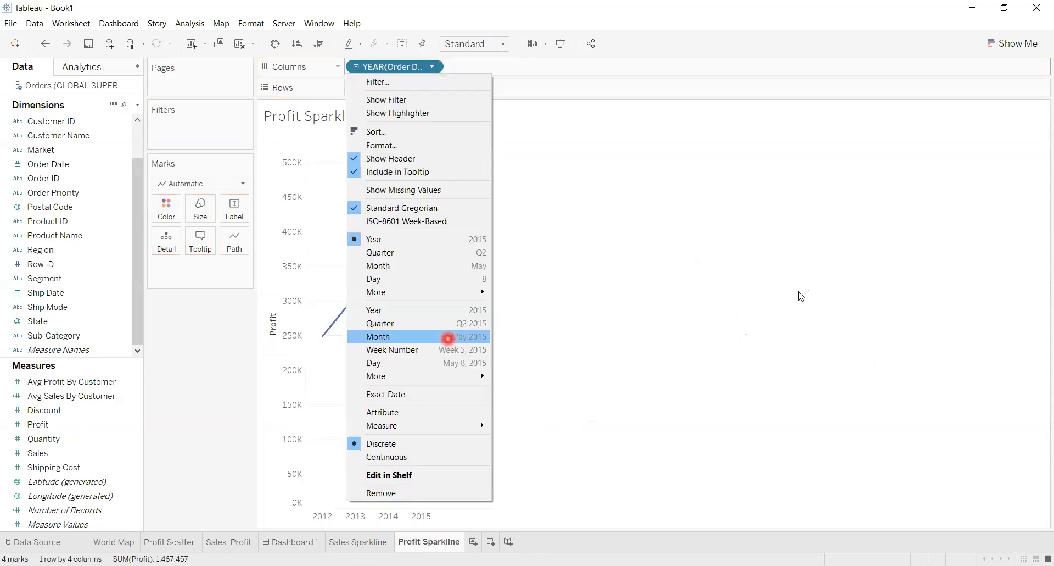
pyautogui.click(448, 336)
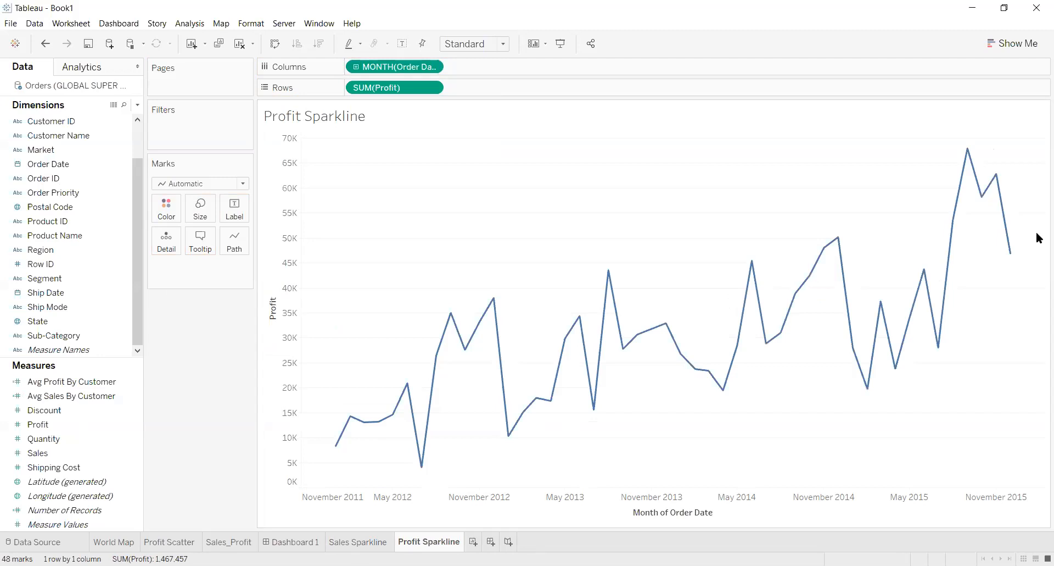
# Hide the headers of the Profit axis and the Month of Order Date axis on Profit Sparkline
pyautogui.rightClick(288, 362)
pyautogui.click(334, 432)
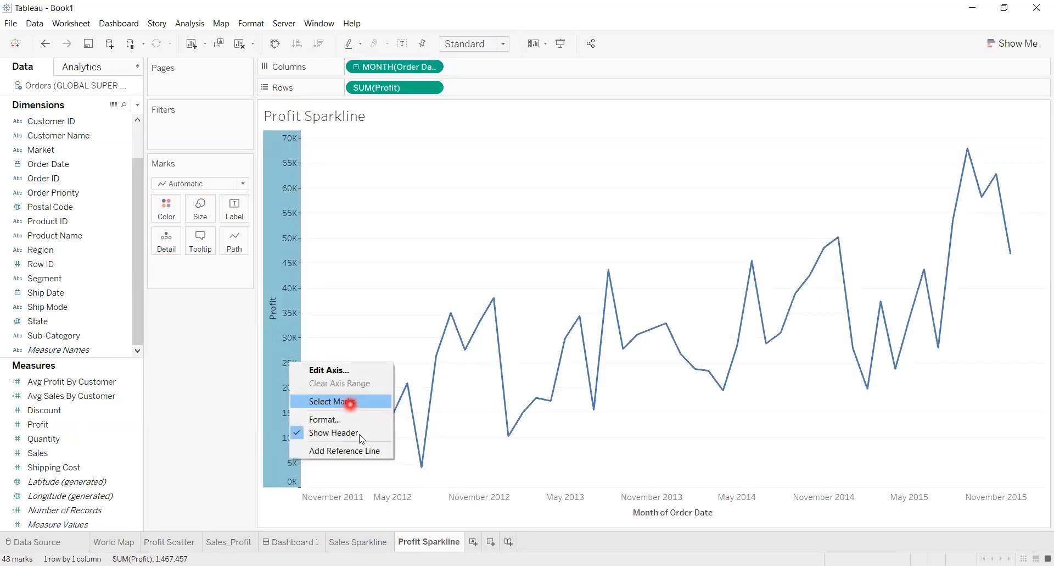
pyautogui.rightClick(467, 513)
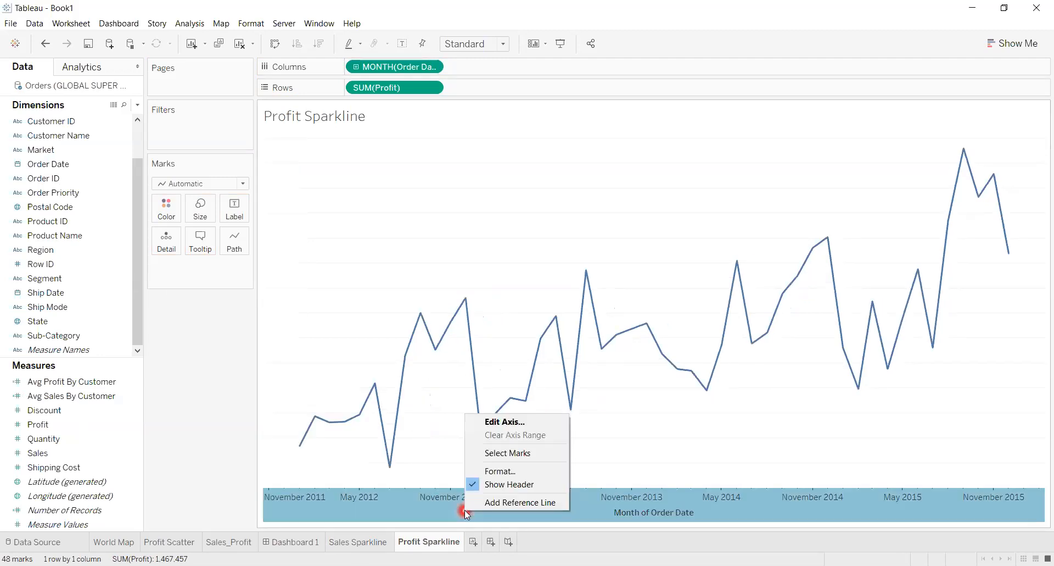
pyautogui.click(555, 483)
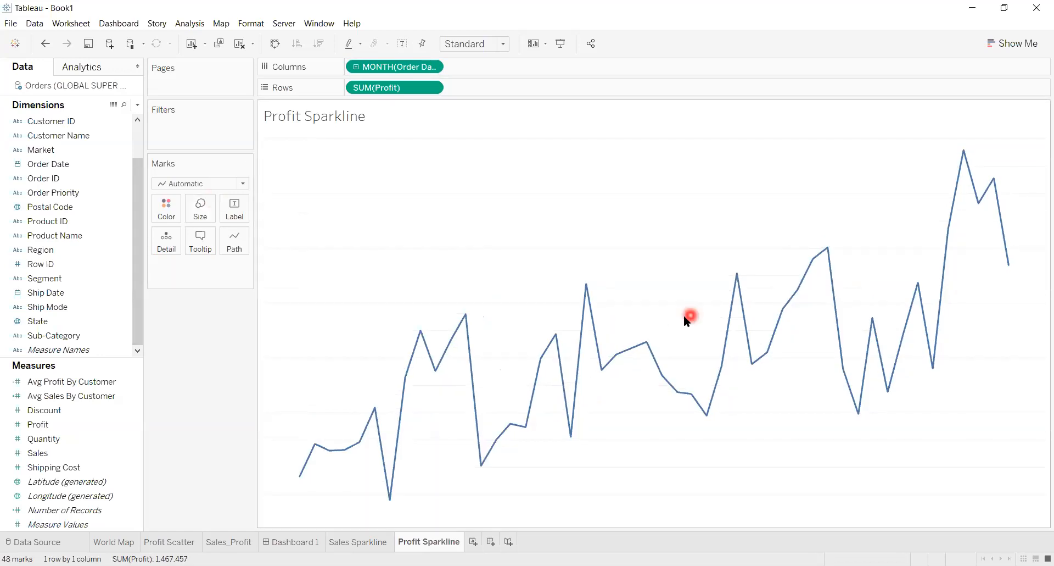
# Set the grid lines of the Profit Sparkline sheet to None and color its line black
pyautogui.click(263, 22)
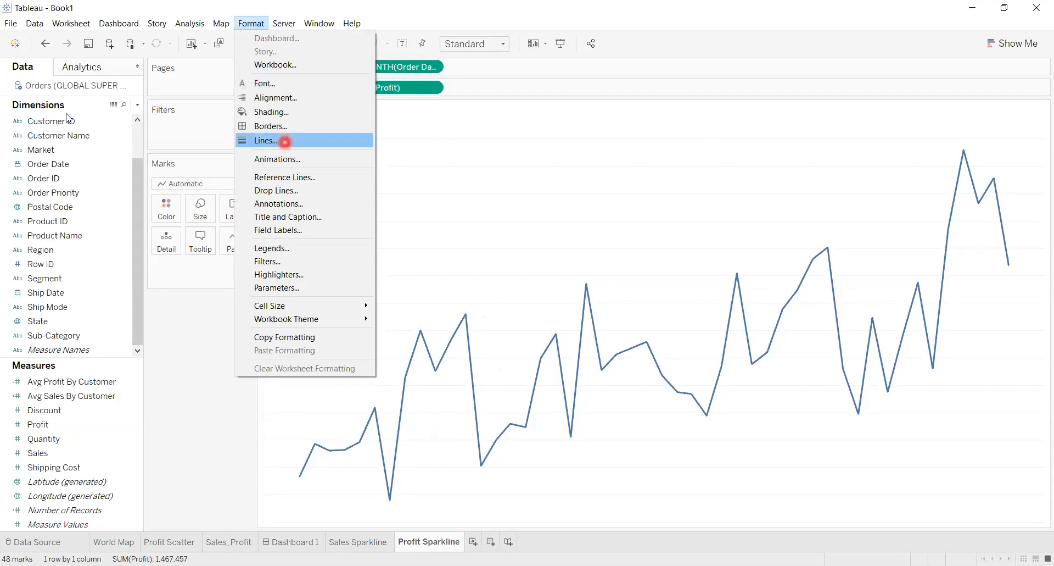
pyautogui.click(285, 141)
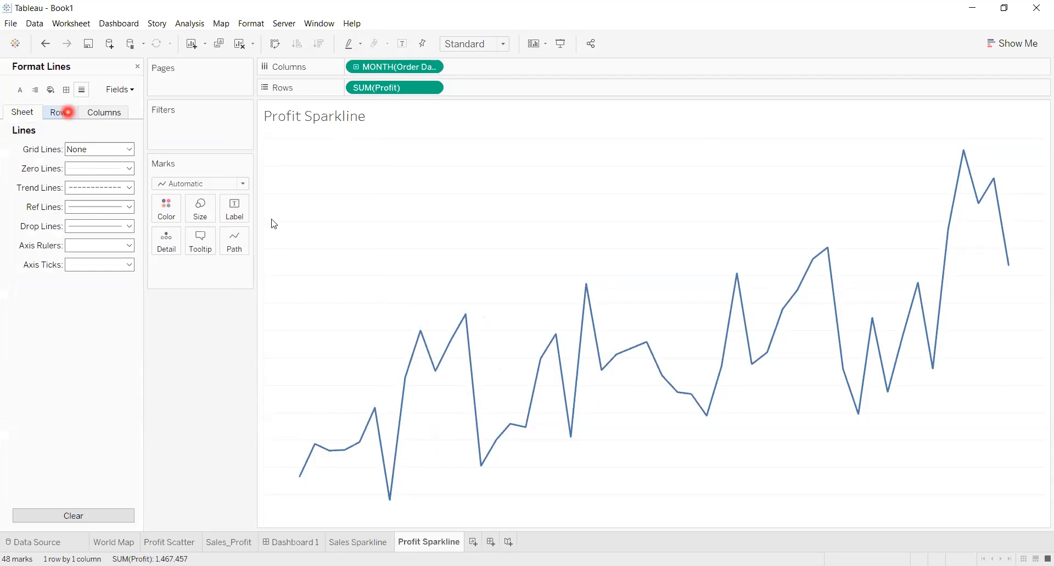
pyautogui.click(167, 205)
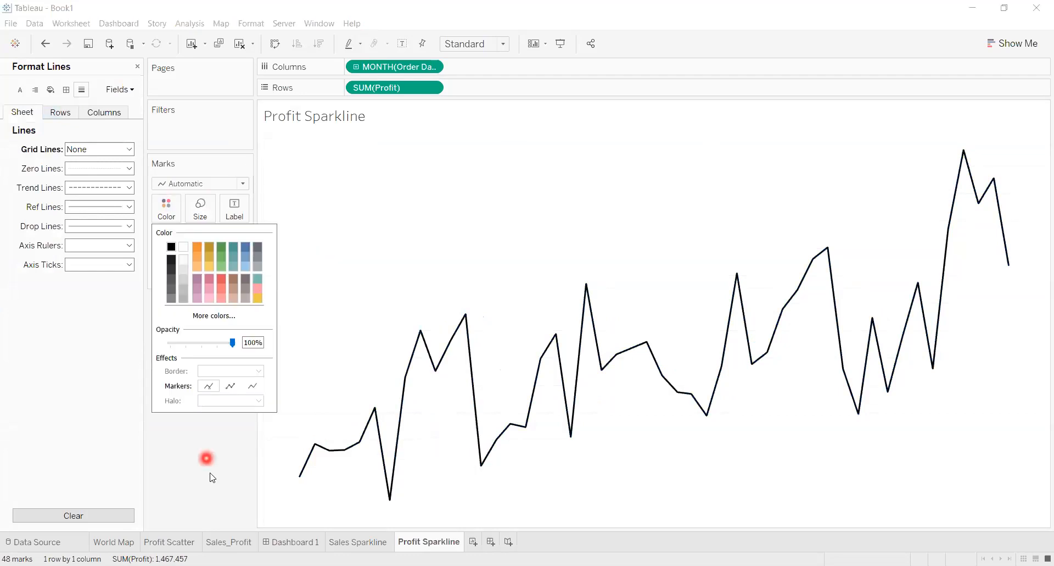
pyautogui.click(671, 240)
# Set the grid lines of the Sales Sparkline sheet to None
pyautogui.hotkey('ctrl', 'pageup')
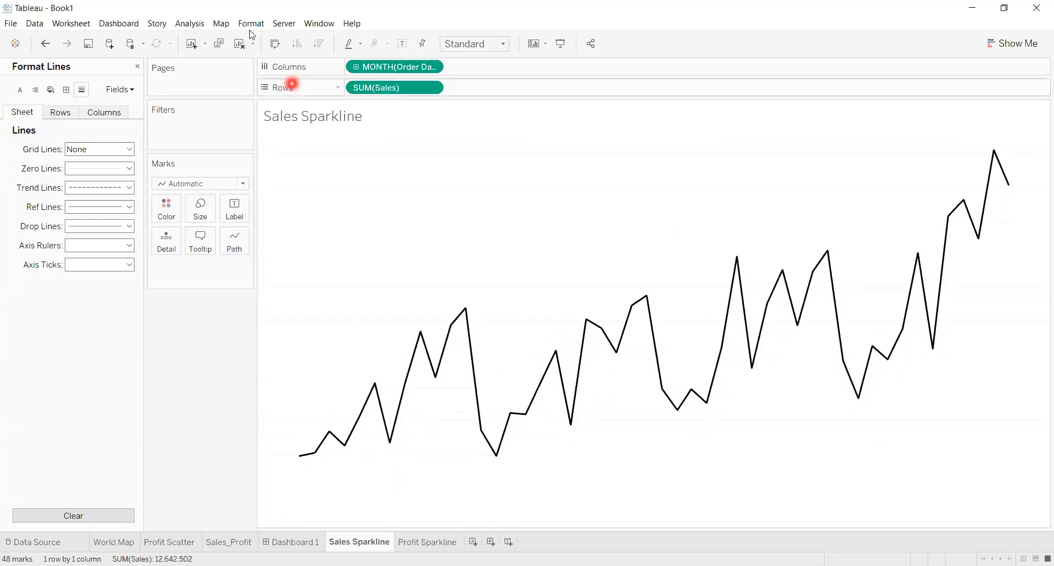
pyautogui.click(250, 24)
pyautogui.click(278, 141)
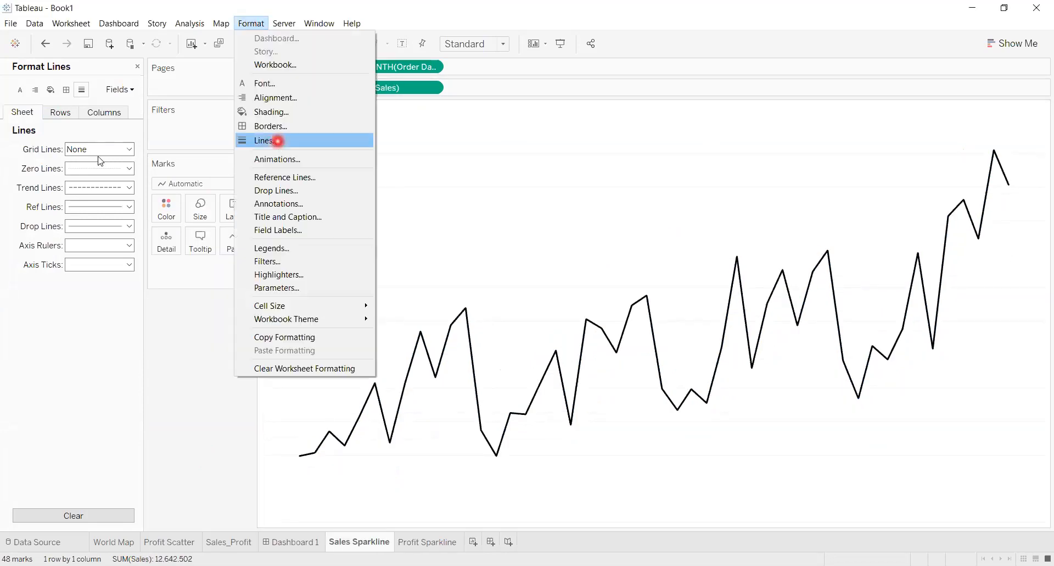
pyautogui.click(100, 148)
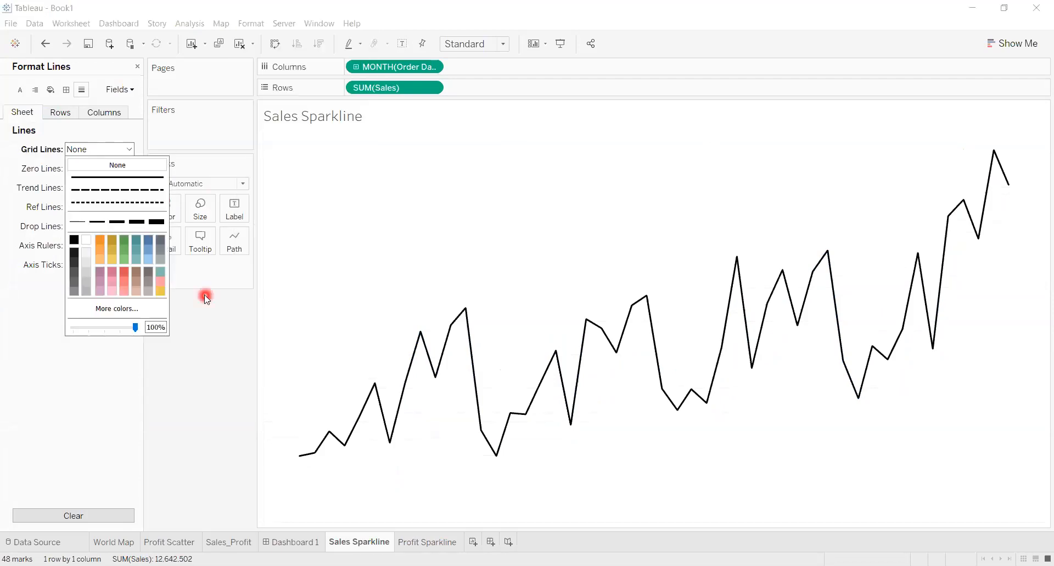
pyautogui.click(748, 327)
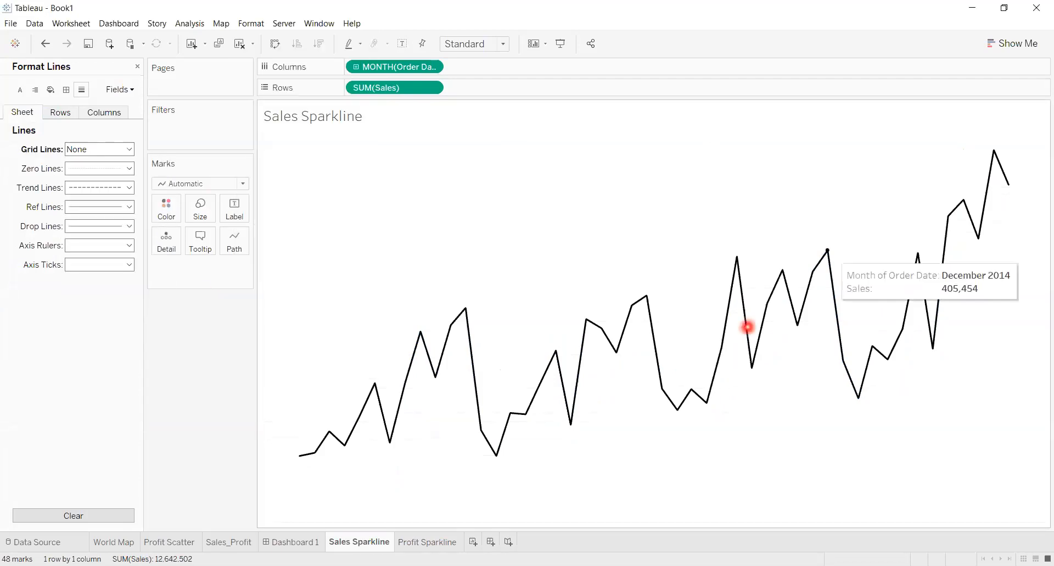
# Add two blank worksheets after Profit Sparkline and open the first of them, Sheet 6
pyautogui.click(474, 538)
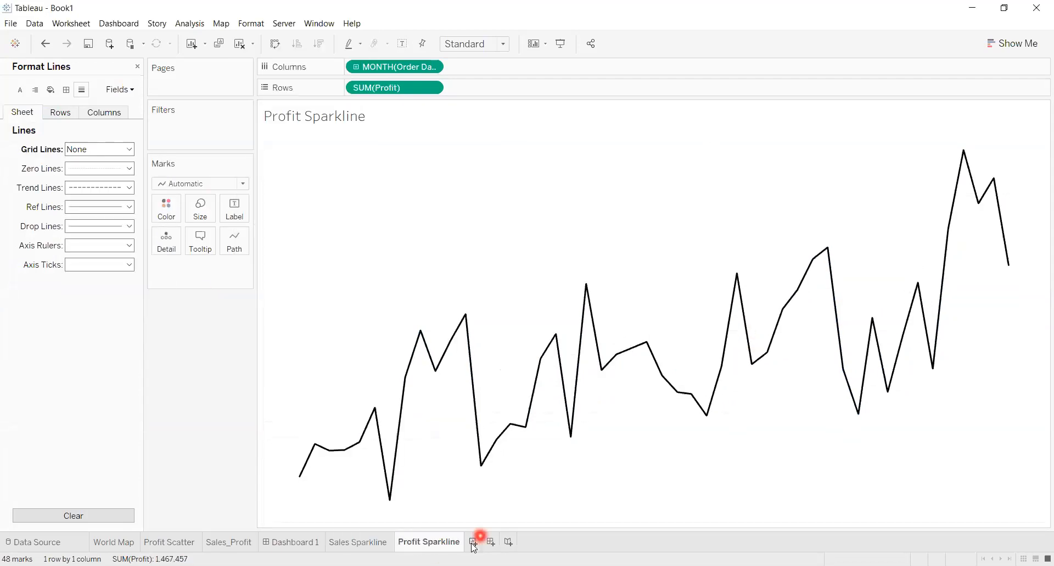
pyautogui.click(514, 543)
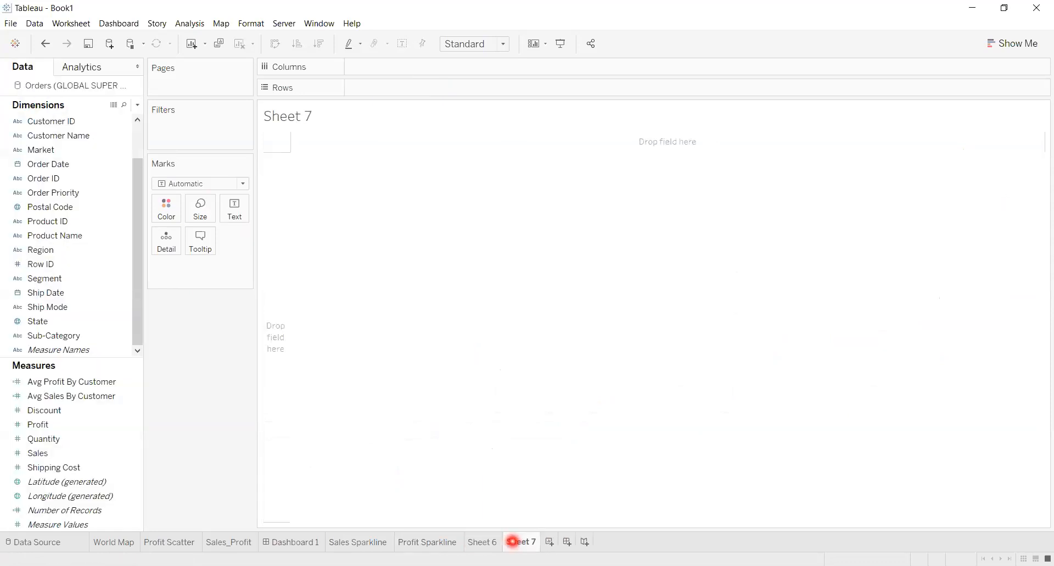
pyautogui.click(479, 544)
# Rename the Sheet 6 worksheet as Overall Sales
pyautogui.rightClick(477, 544)
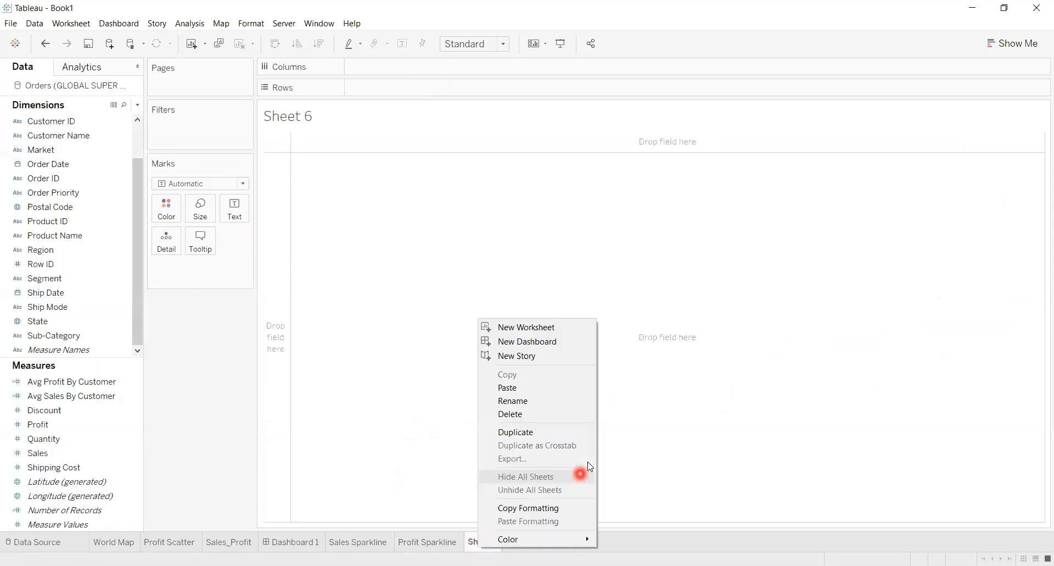
pyautogui.click(573, 404)
pyautogui.write('Ov')
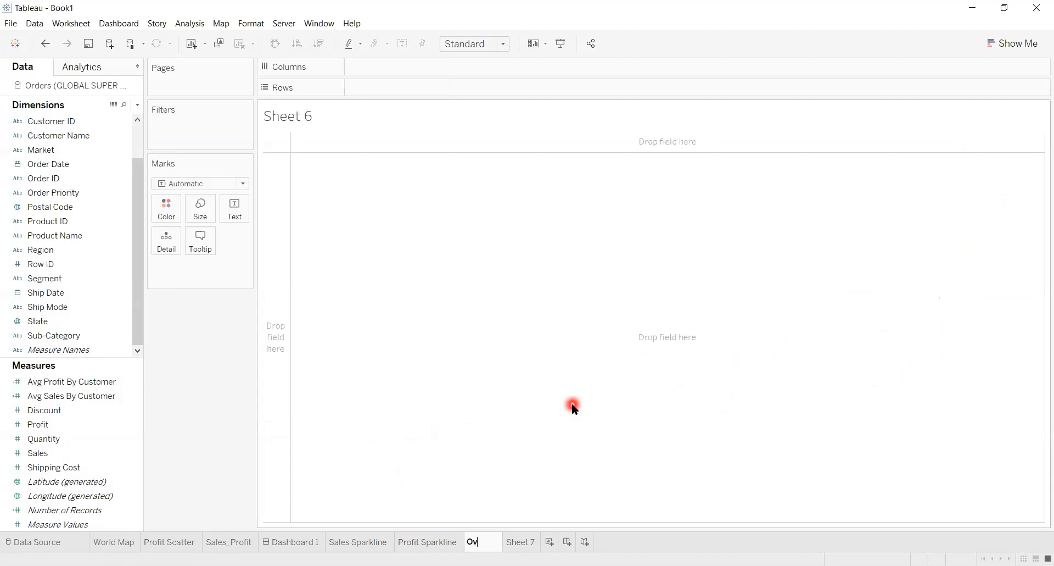
pyautogui.write('erall')
pyautogui.write('Sales')
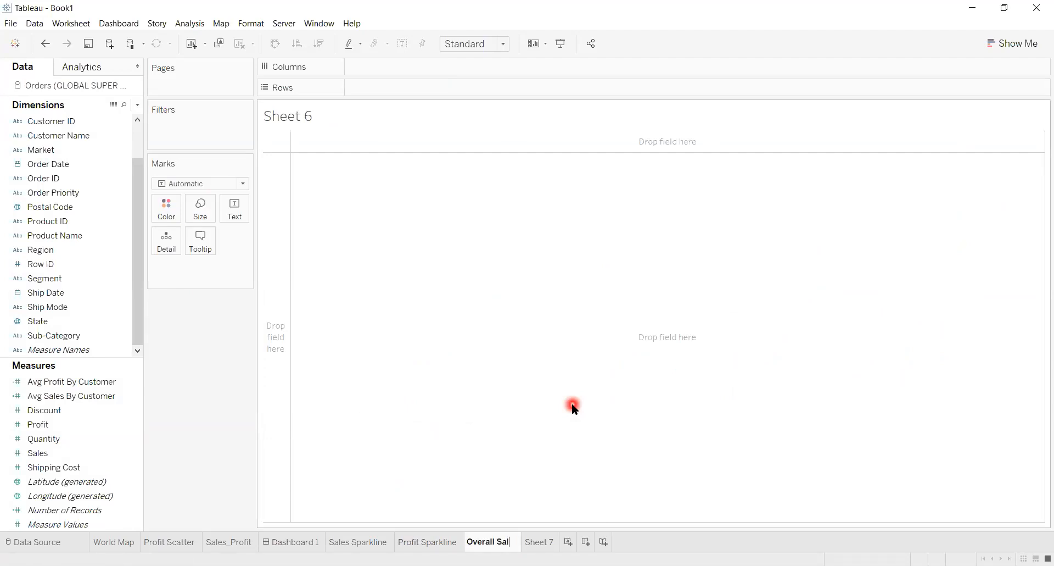
pyautogui.press('Return')
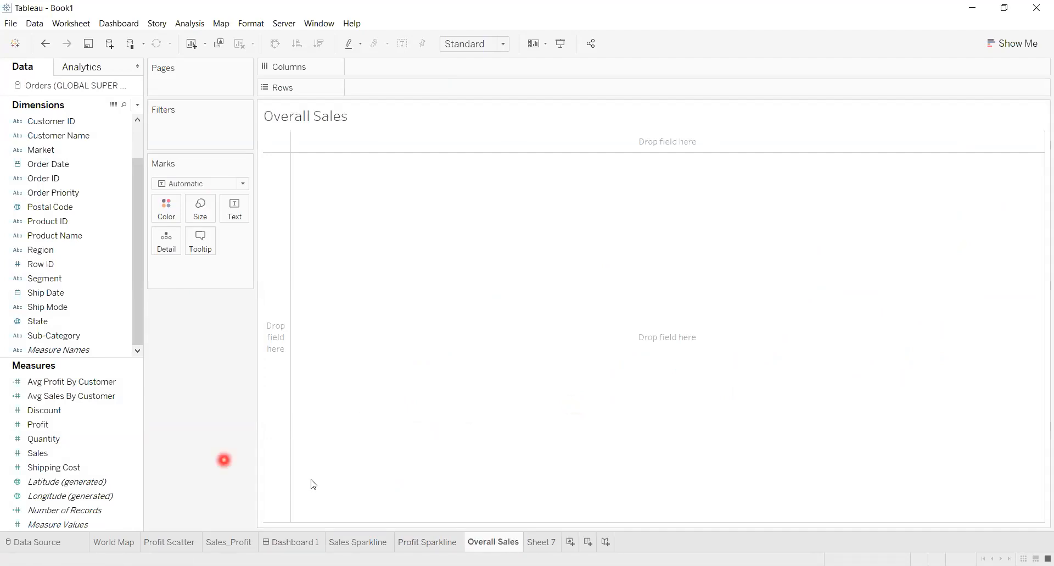
# Rename the Sheet 7 worksheet as Overall Profit
pyautogui.rightClick(542, 541)
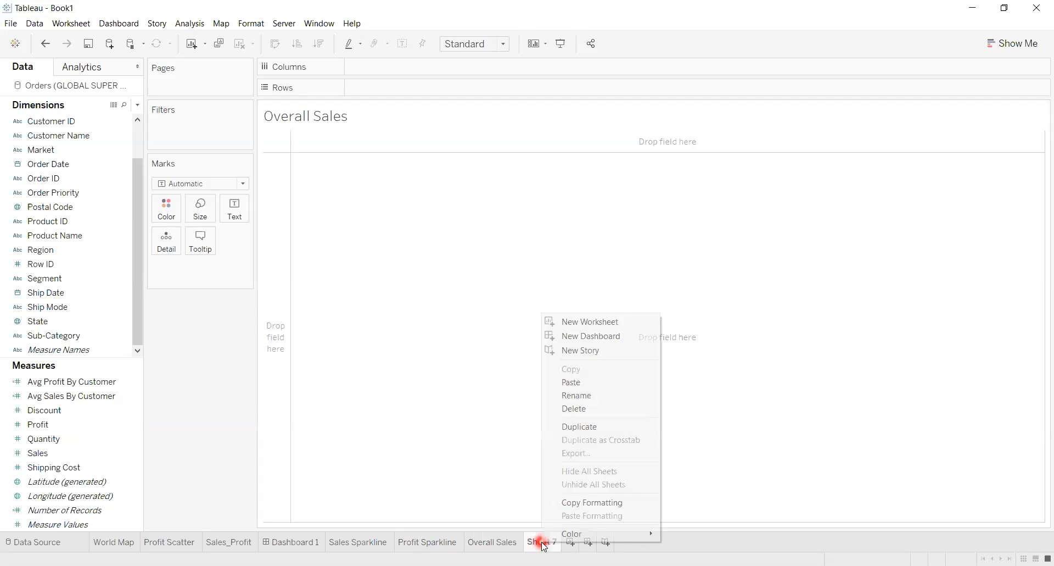
pyautogui.click(607, 401)
pyautogui.write('Ov')
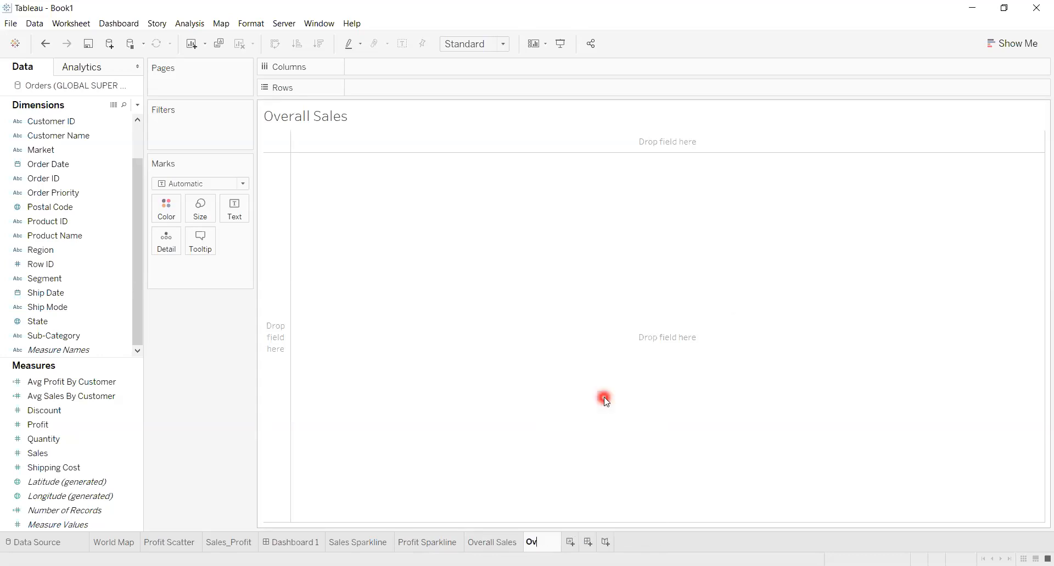
pyautogui.write('erall Profit')
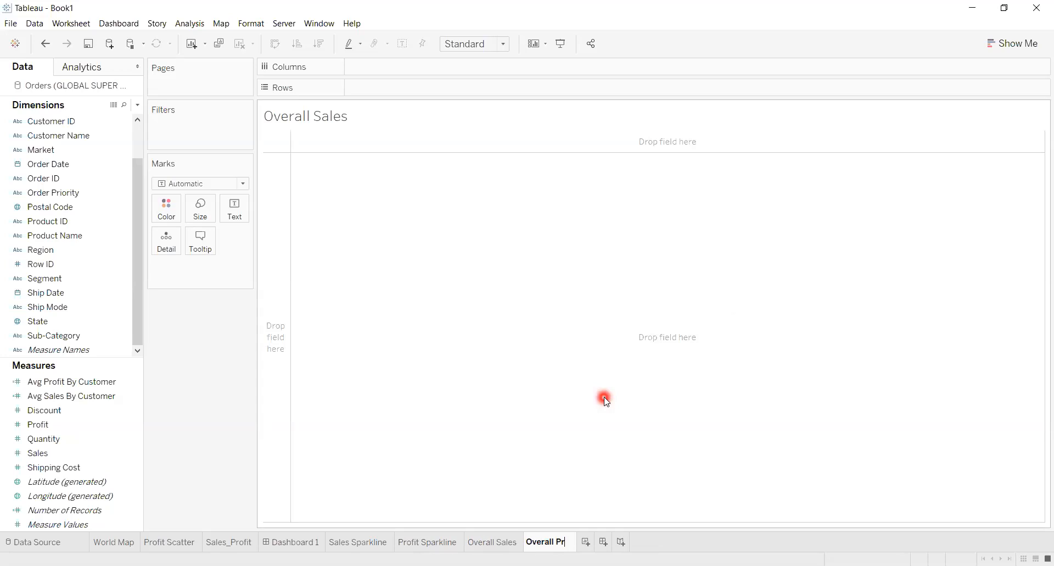
pyautogui.click(203, 395)
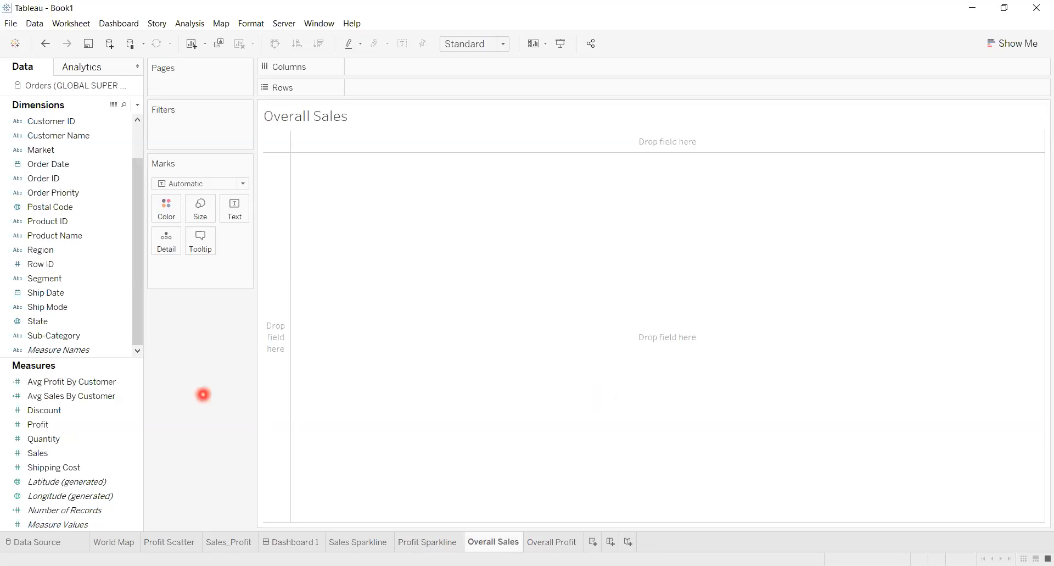
# Show the sum of Sales as text on Overall Sales and the sum of Profit as text on Overall Profit
pyautogui.click(32, 439)
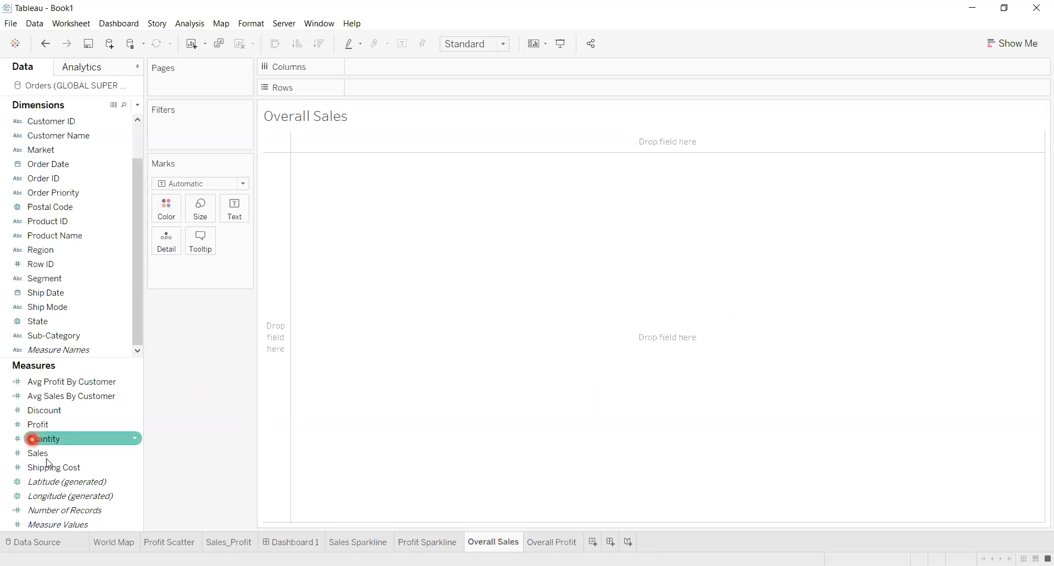
pyautogui.moveTo(46, 456); pyautogui.dragTo(425, 205)
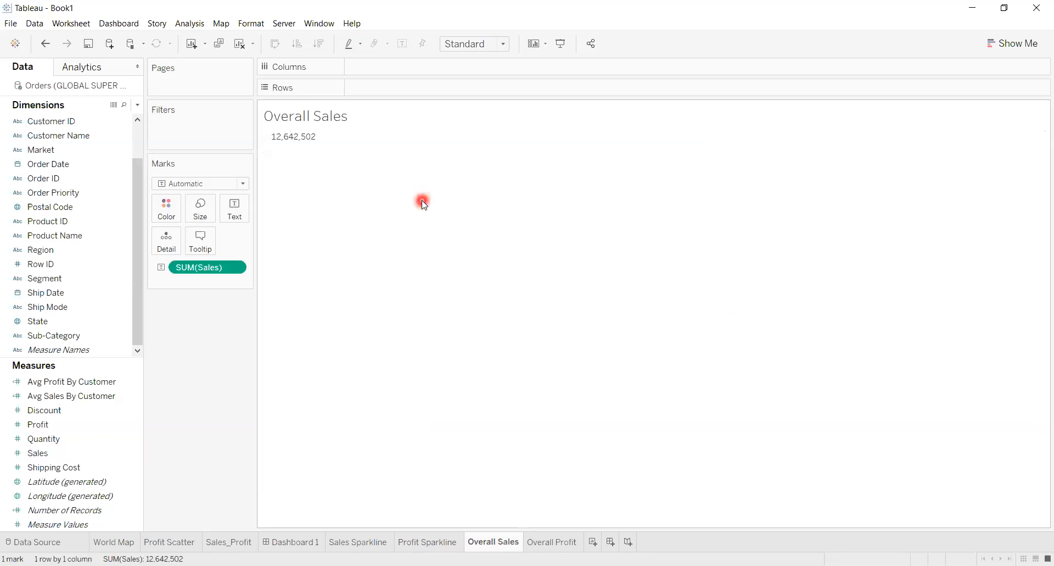
pyautogui.click(560, 545)
pyautogui.moveTo(41, 434); pyautogui.dragTo(431, 163)
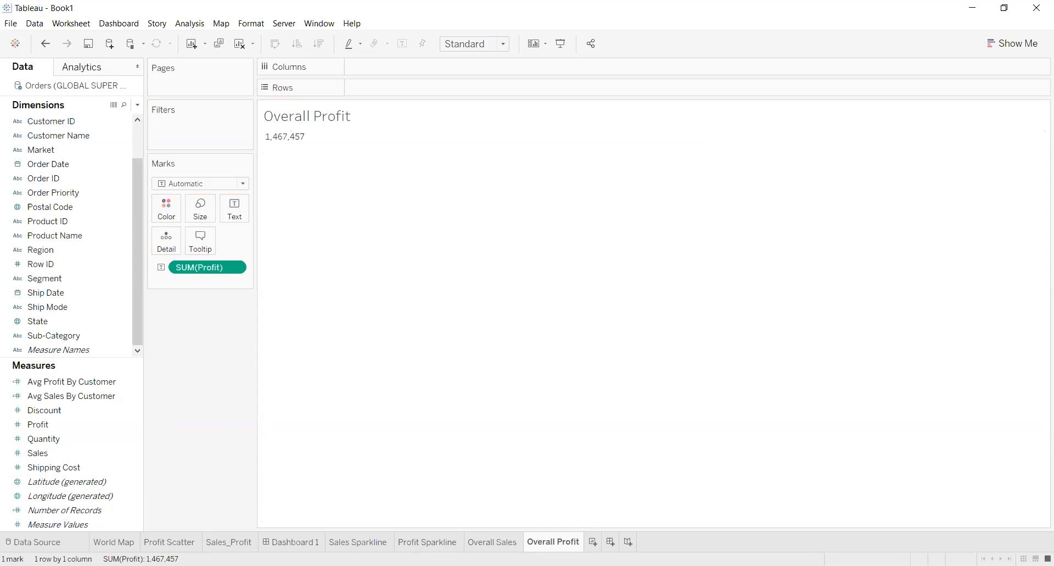
# Open Dashboard 1 and move it behind Overall Profit as the last sheet of the workbook
pyautogui.click(297, 542)
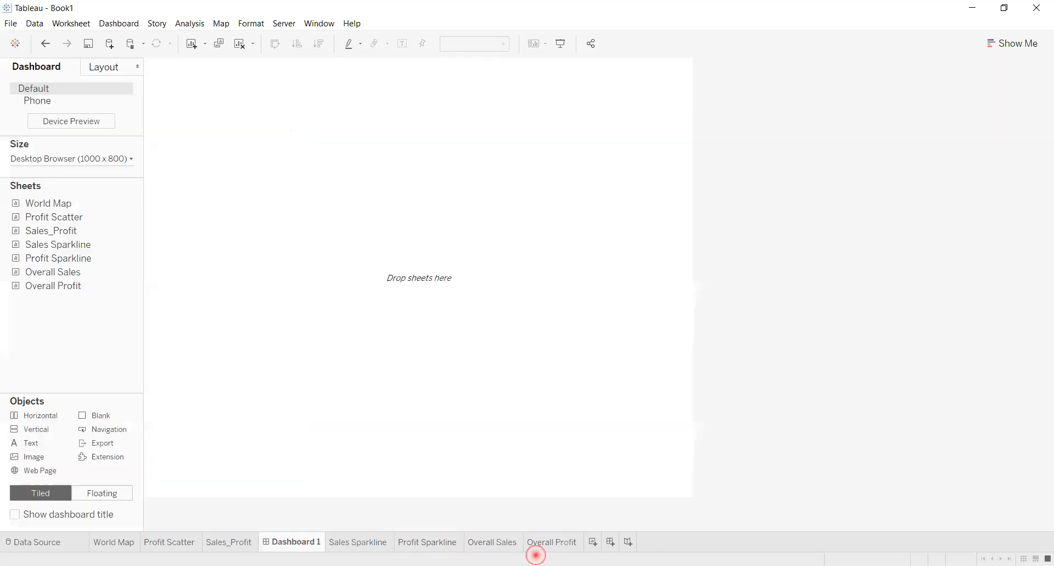
pyautogui.moveTo(598, 552)
pyautogui.mouseDown()
pyautogui.moveTo(609, 538)
pyautogui.moveTo(287, 551)
pyautogui.moveTo(583, 543)
pyautogui.mouseUp()
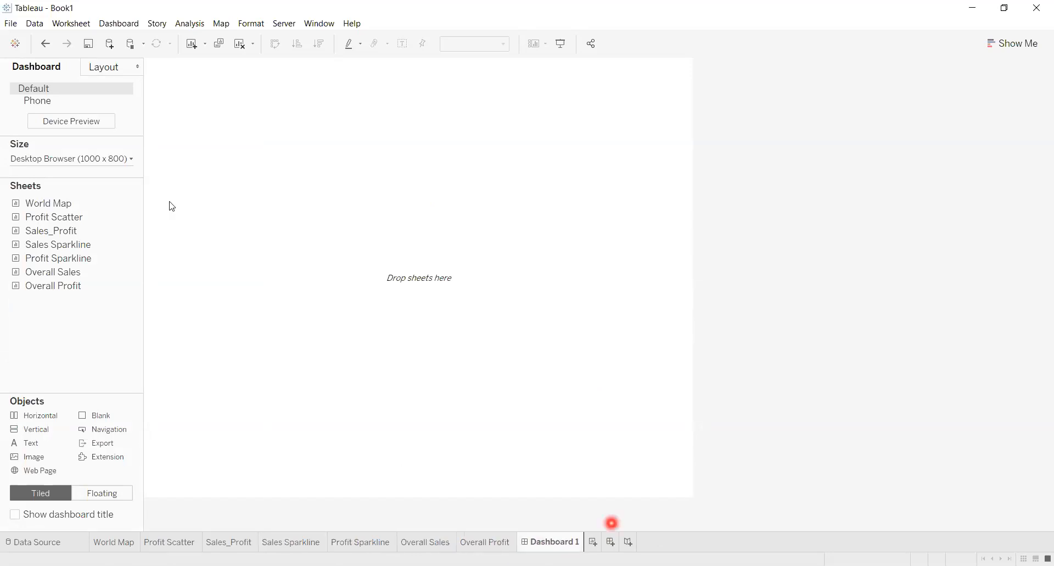
pyautogui.click(171, 203)
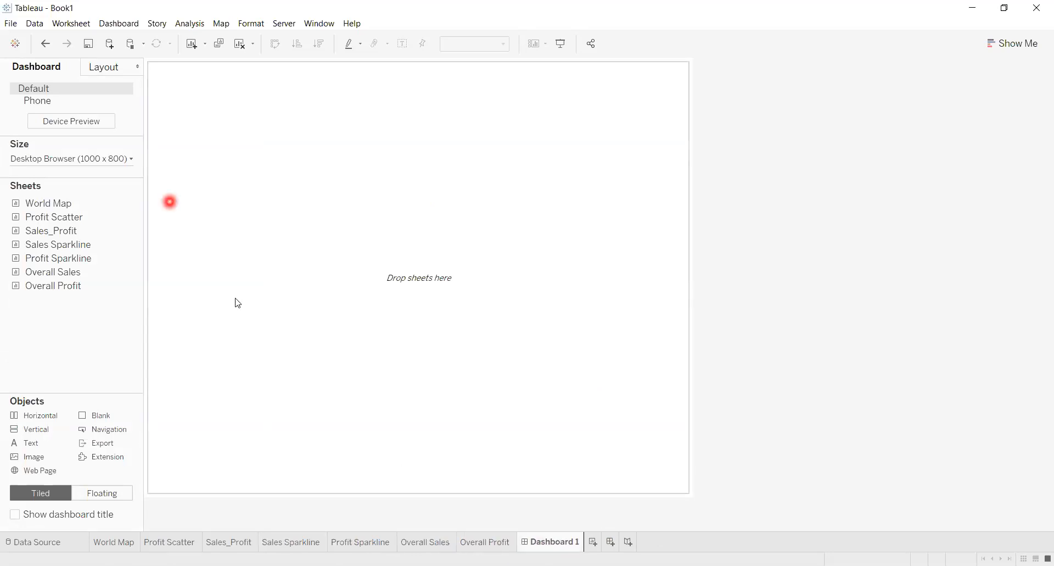
pyautogui.click(403, 327)
pyautogui.click(453, 181)
pyautogui.click(729, 169)
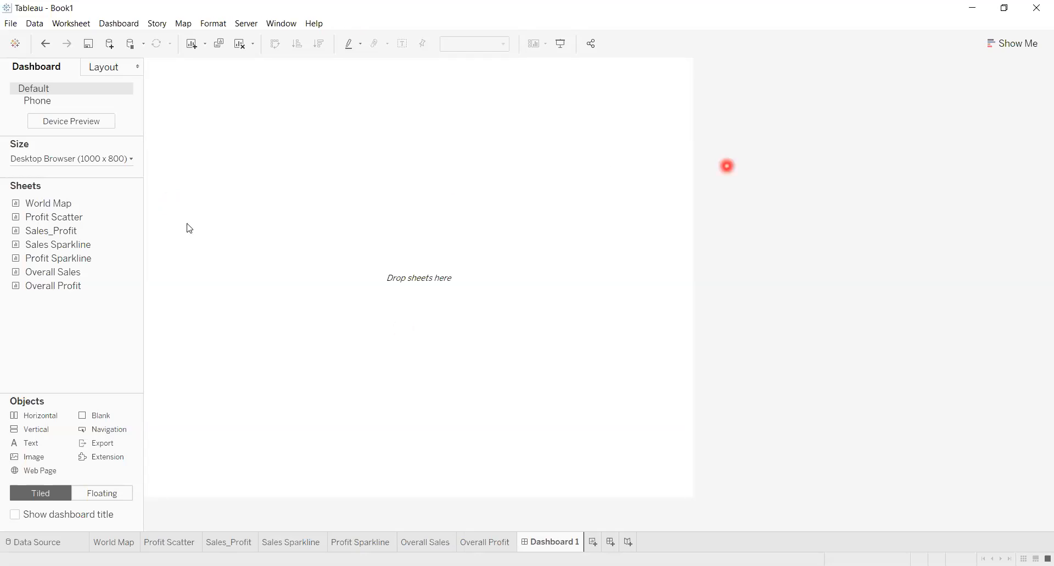
pyautogui.click(187, 224)
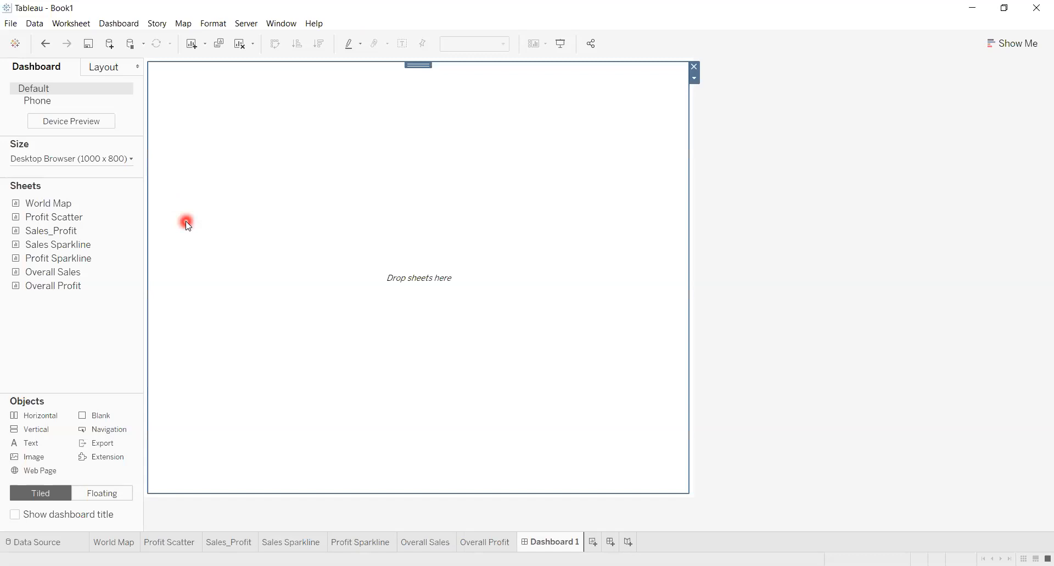
# Place the Overall Sales and Overall Profit sheets side by side on Dashboard 1, with Overall Sales first
pyautogui.moveTo(53, 272); pyautogui.dragTo(225, 263)
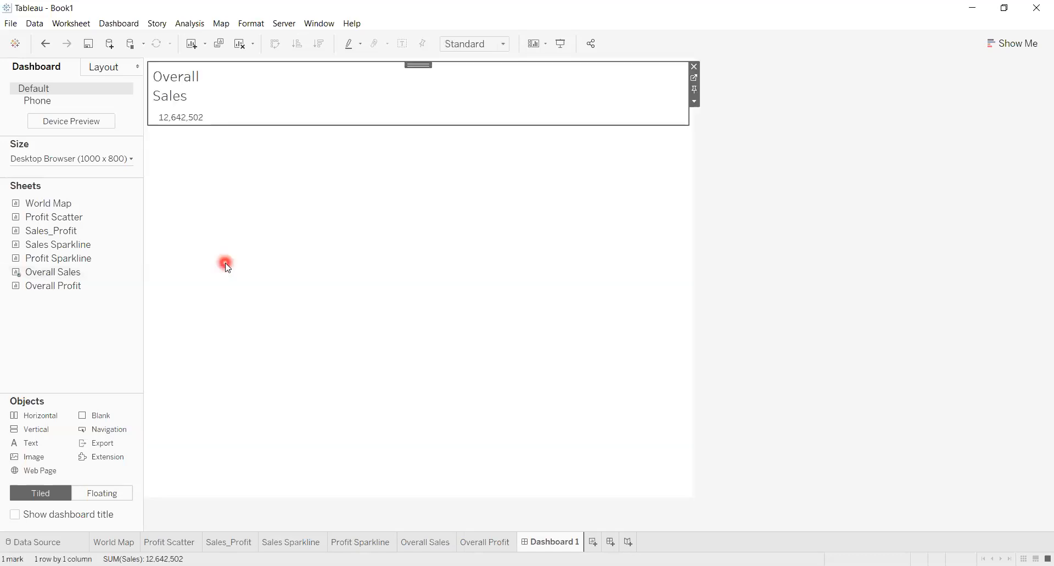
pyautogui.click(341, 77)
pyautogui.moveTo(49, 287); pyautogui.dragTo(499, 116)
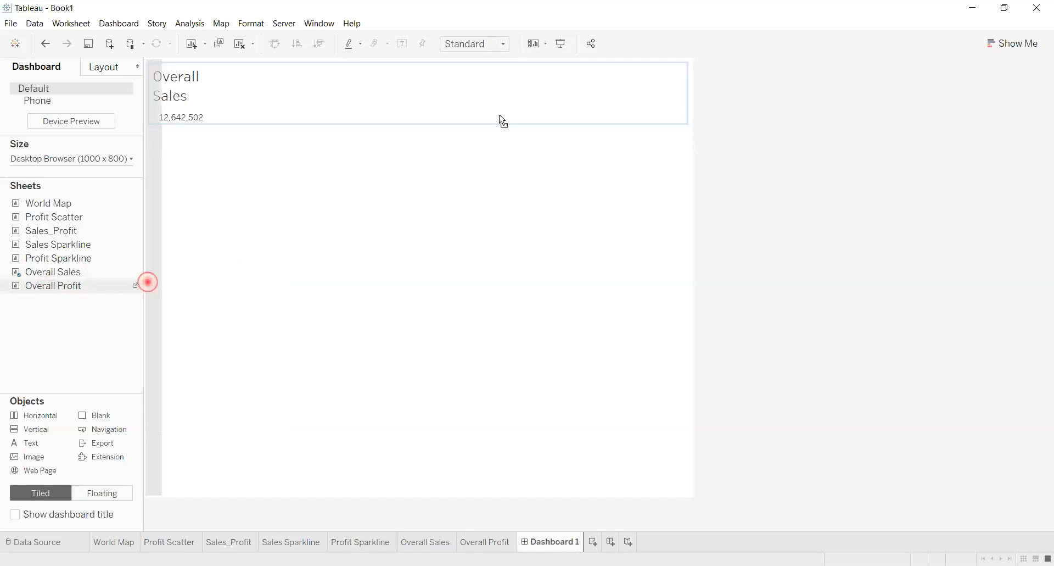
pyautogui.click(624, 87)
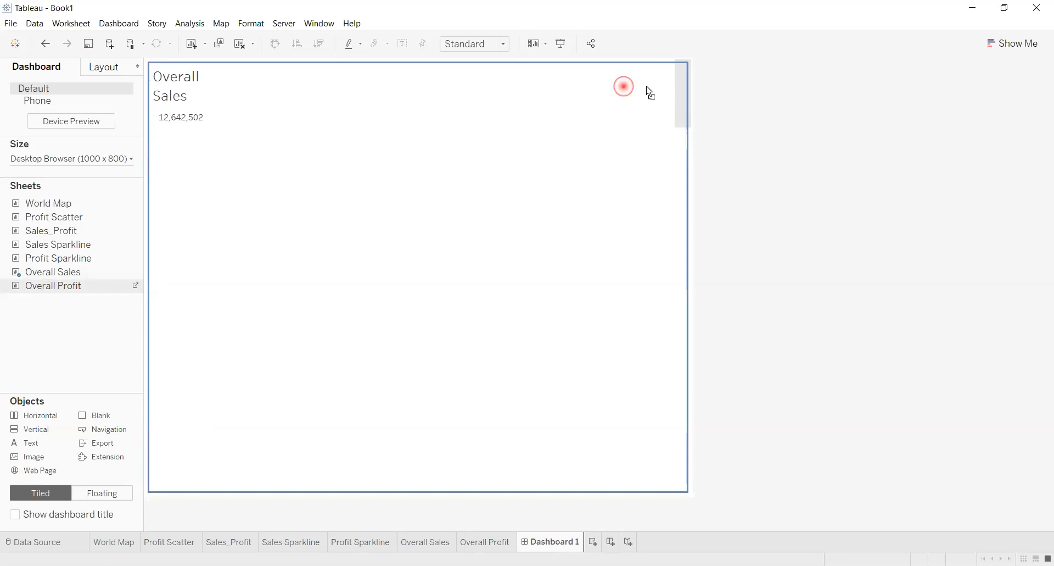
pyautogui.click(658, 87)
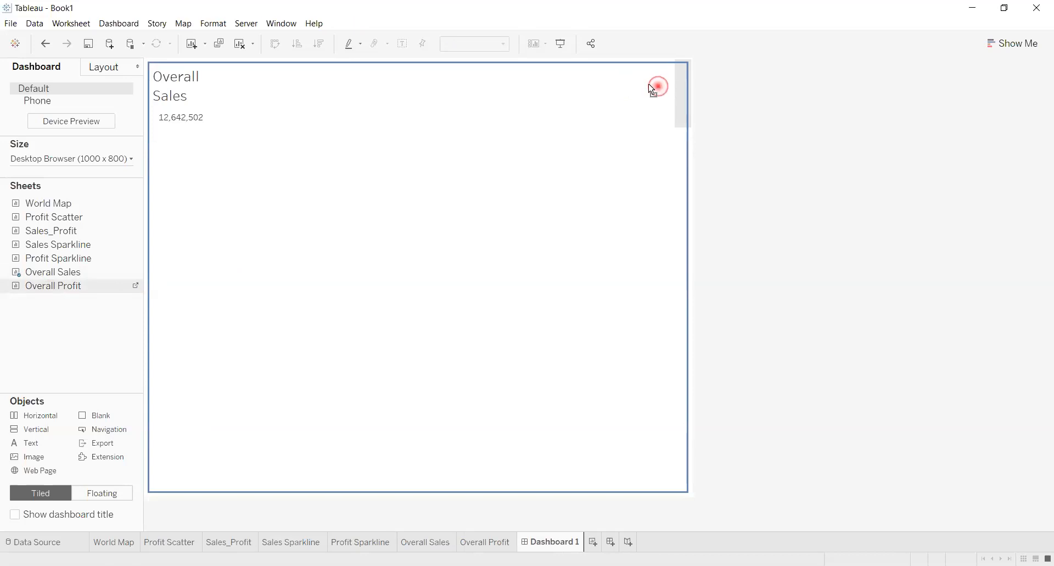
pyautogui.click(646, 83)
pyautogui.moveTo(641, 83); pyautogui.dragTo(643, 86)
pyautogui.click(634, 83)
pyautogui.moveTo(655, 79)
pyautogui.mouseDown()
pyautogui.moveTo(676, 73)
pyautogui.moveTo(584, 82)
pyautogui.moveTo(673, 87)
pyautogui.moveTo(668, 80)
pyautogui.mouseUp()
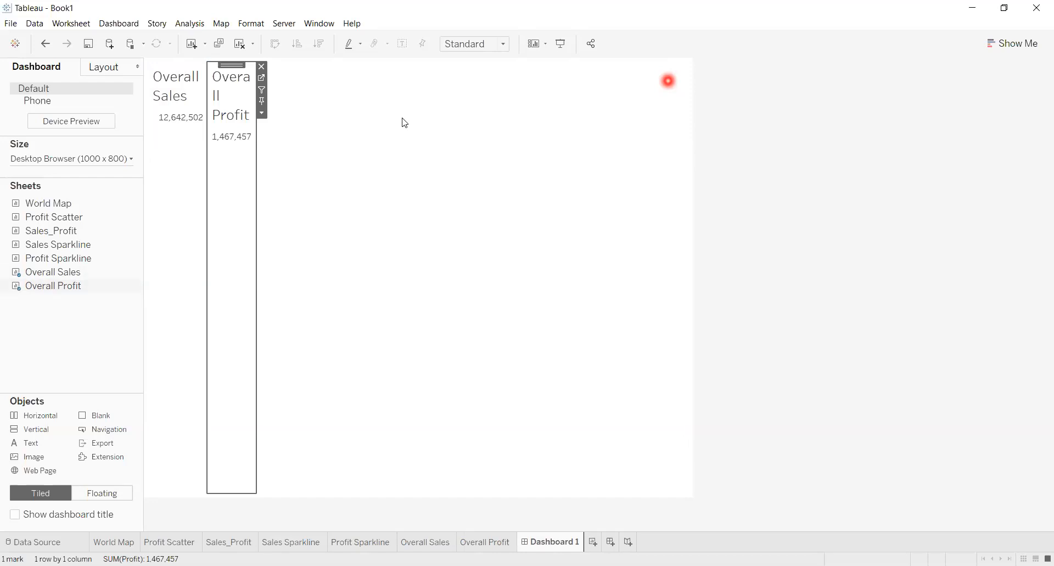
# Select the horizontal container holding both total sheets and distribute its contents evenly
pyautogui.click(263, 113)
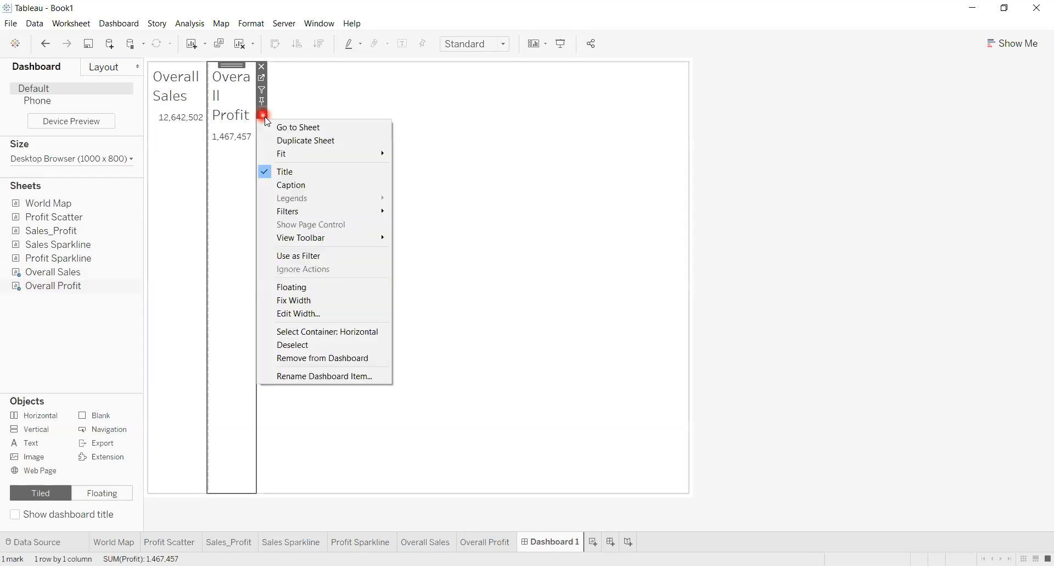
pyautogui.click(319, 301)
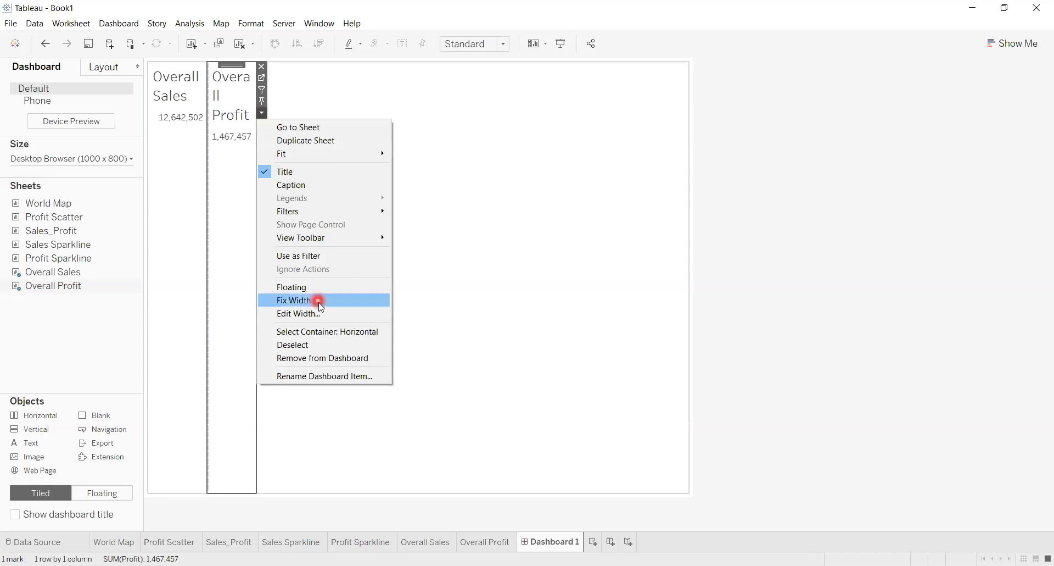
pyautogui.click(328, 332)
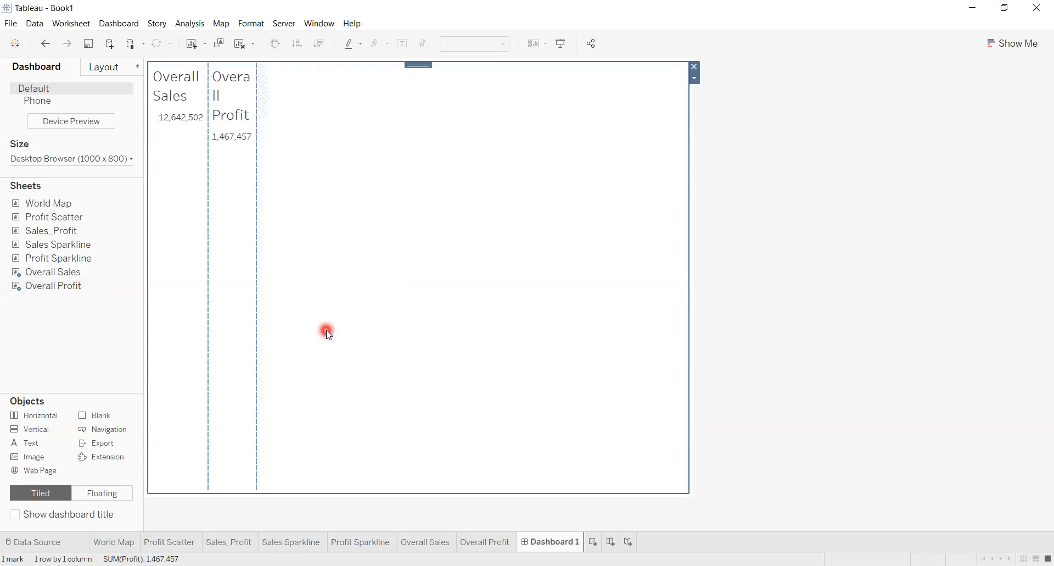
pyautogui.click(638, 158)
pyautogui.click(711, 103)
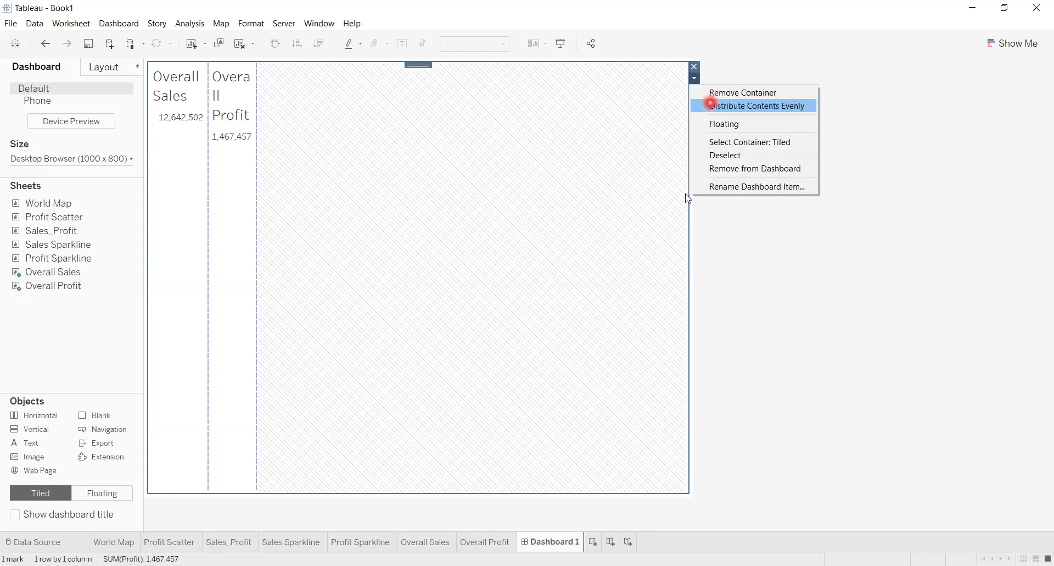
pyautogui.click(659, 196)
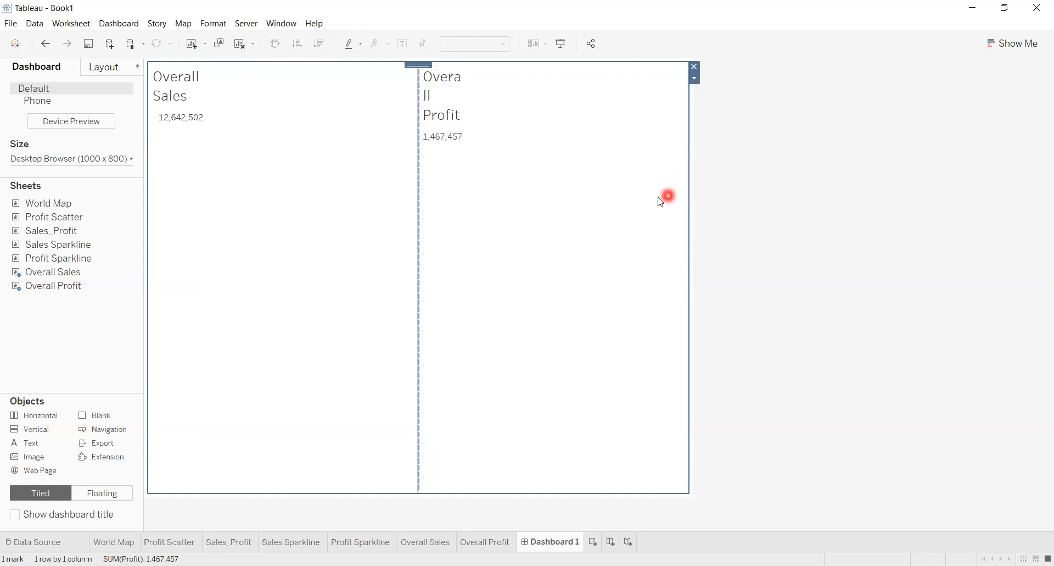
# Hide the titles of the Overall Profit and Overall Sales sheets on the dashboard
pyautogui.click(695, 80)
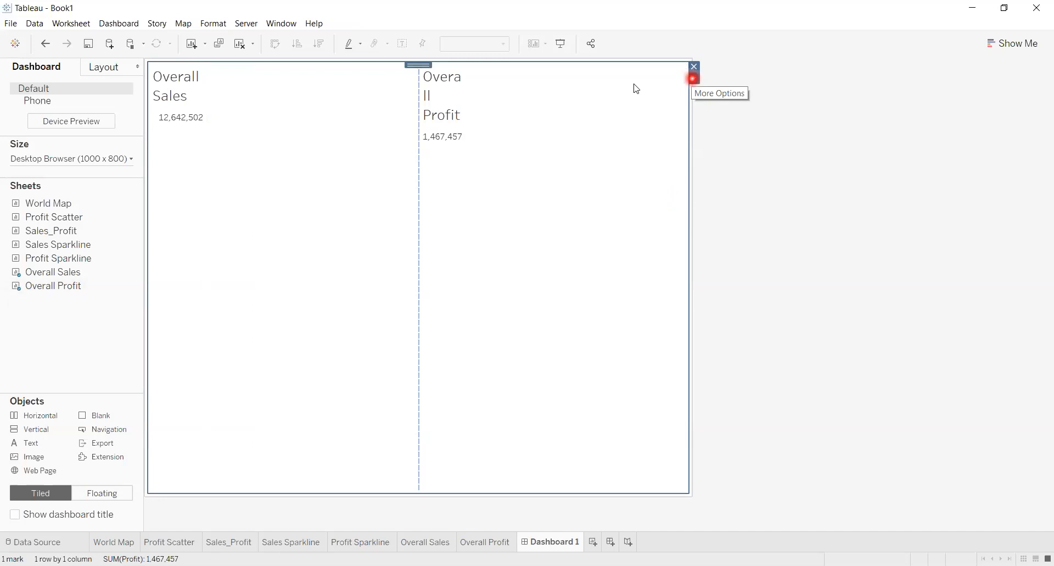
pyautogui.click(726, 159)
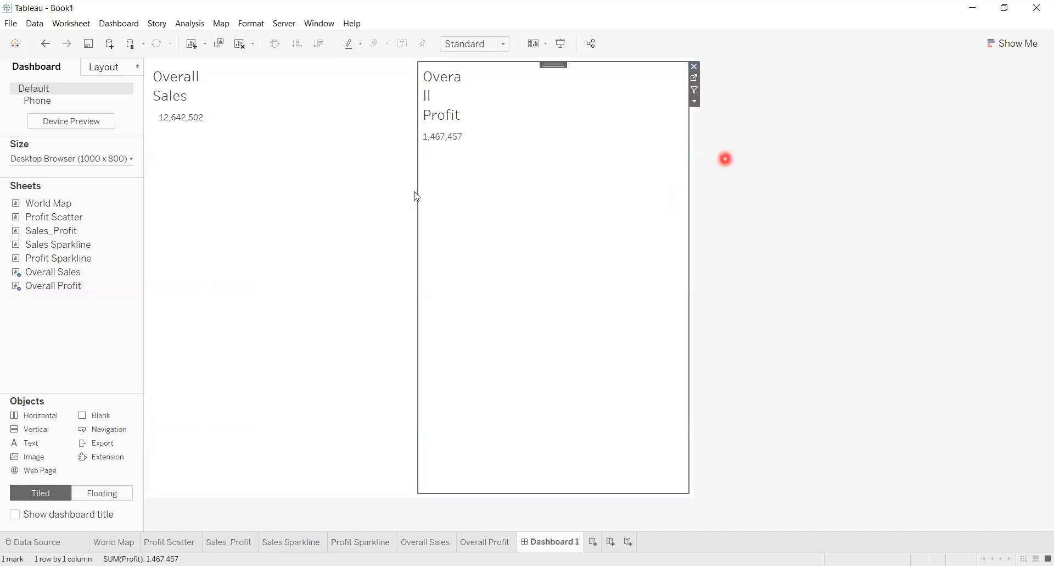
pyautogui.click(278, 140)
pyautogui.click(431, 93)
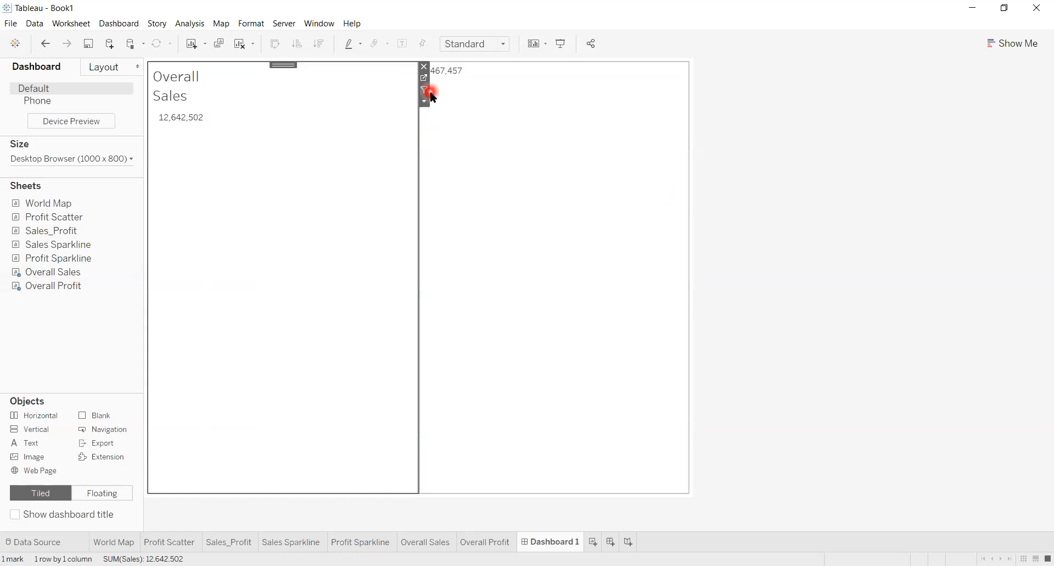
pyautogui.click(424, 101)
pyautogui.click(454, 158)
pyautogui.click(811, 194)
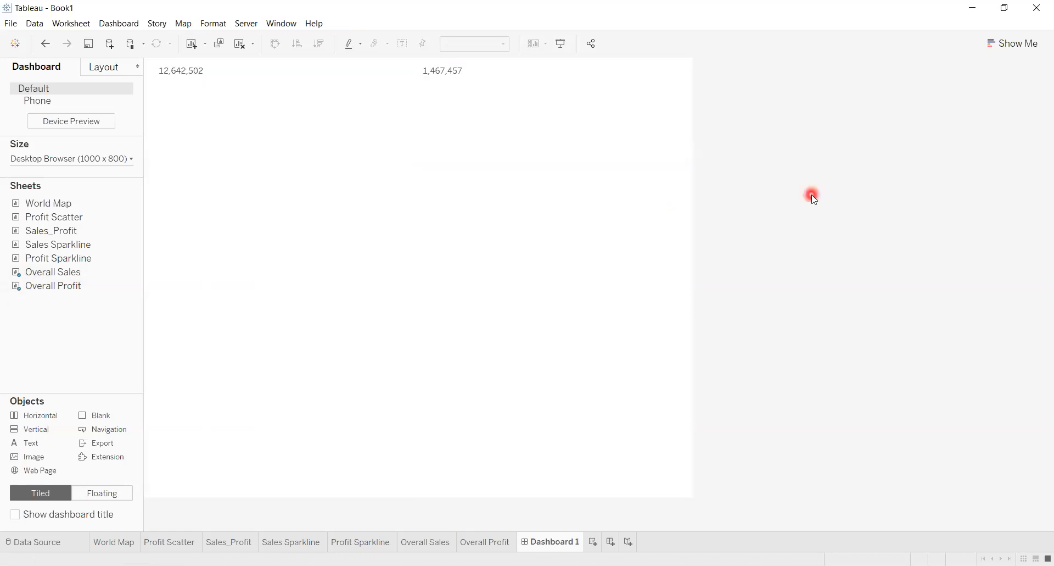
# Add an "Overall Sales" text heading above the totals on Dashboard 1, formatted at size 16, bold, blue and centred
pyautogui.moveTo(31, 443); pyautogui.dragTo(247, 63)
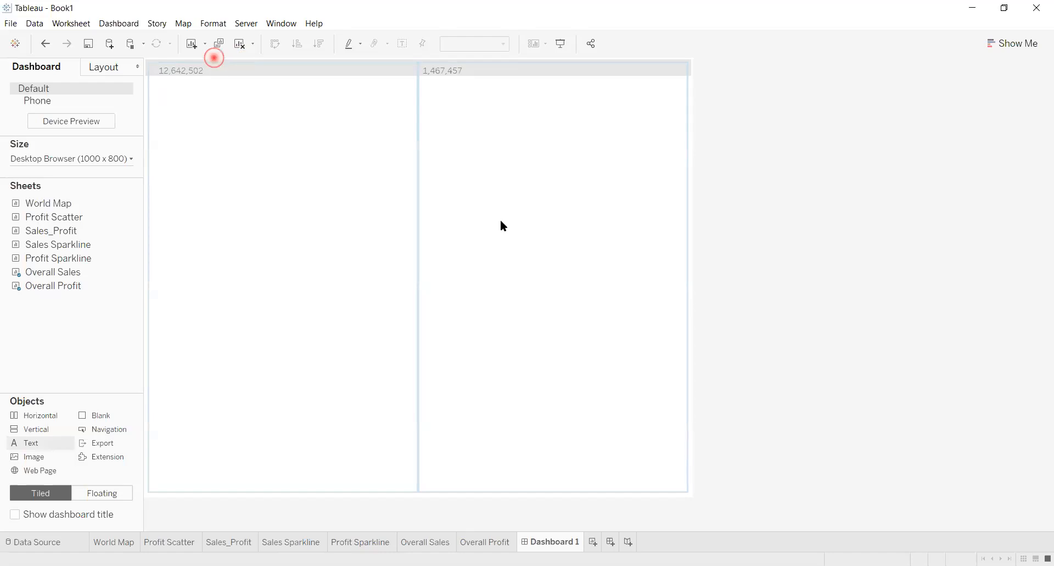
pyautogui.click(464, 240)
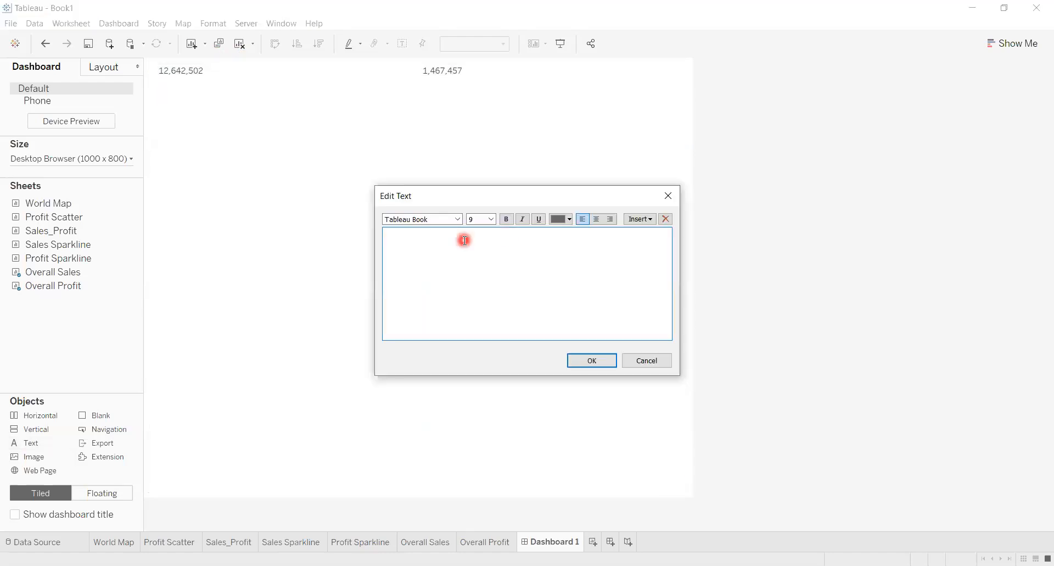
pyautogui.write('Overall Sales')
pyautogui.hotkey('ctrl', 'a')
pyautogui.click(492, 219)
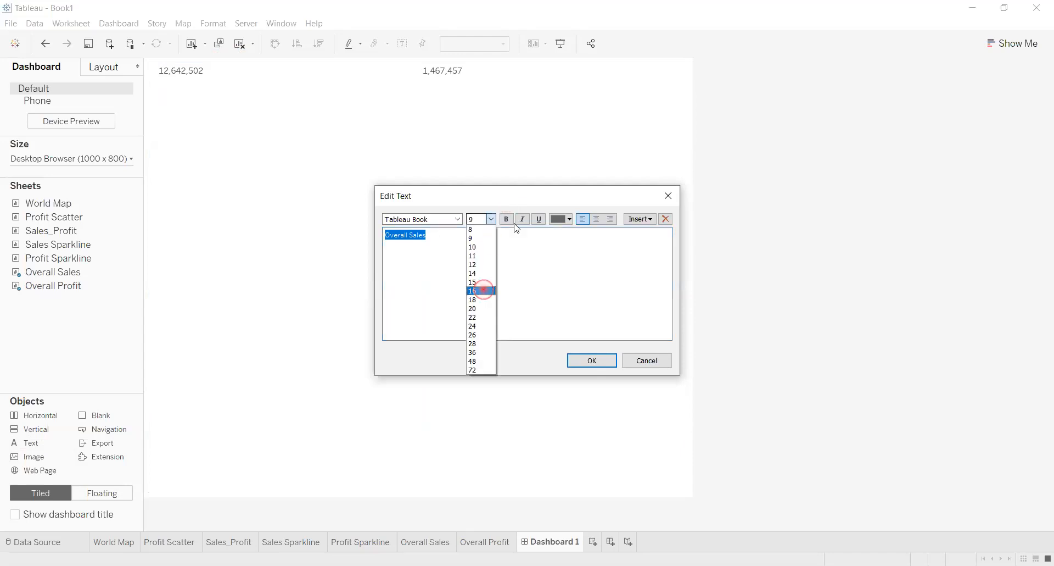
pyautogui.click(485, 290)
pyautogui.click(508, 219)
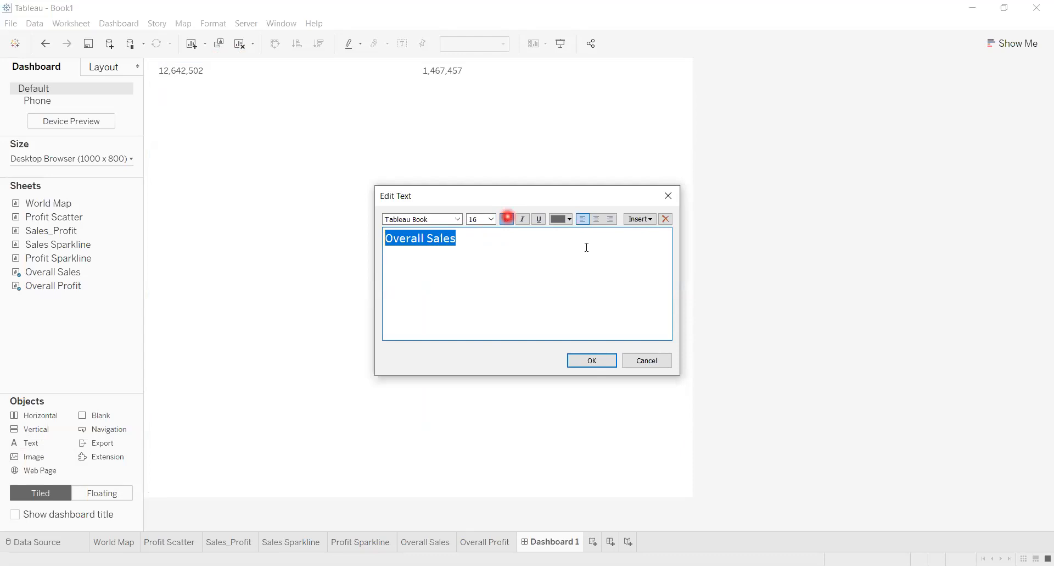
pyautogui.click(599, 219)
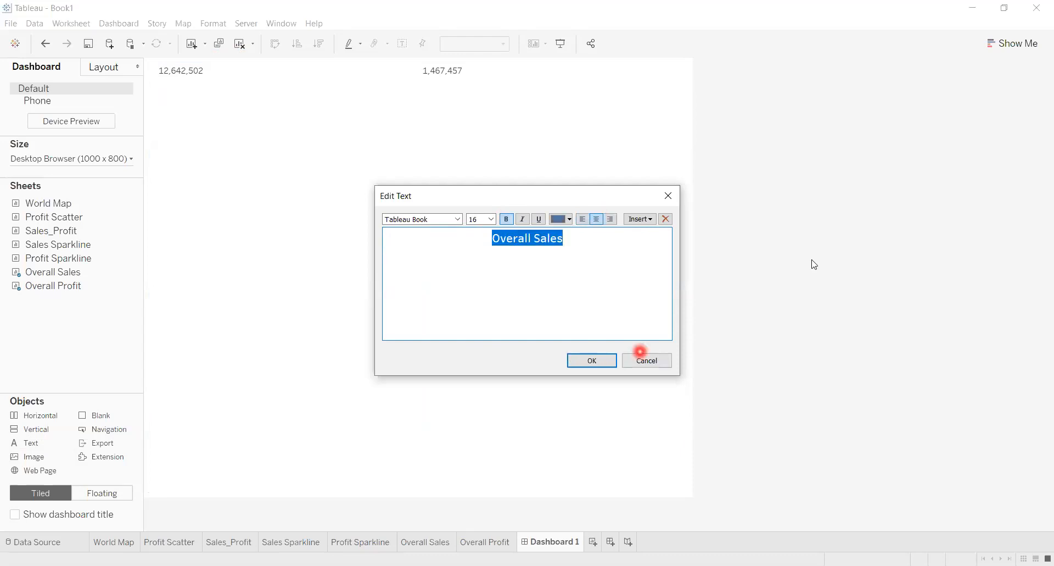
pyautogui.press('Return')
pyautogui.click(791, 261)
# Add an "Overall Profit" text heading beside the Overall Sales heading, formatted at size 16, bold and blue
pyautogui.moveTo(37, 447); pyautogui.dragTo(561, 179)
pyautogui.click(466, 231)
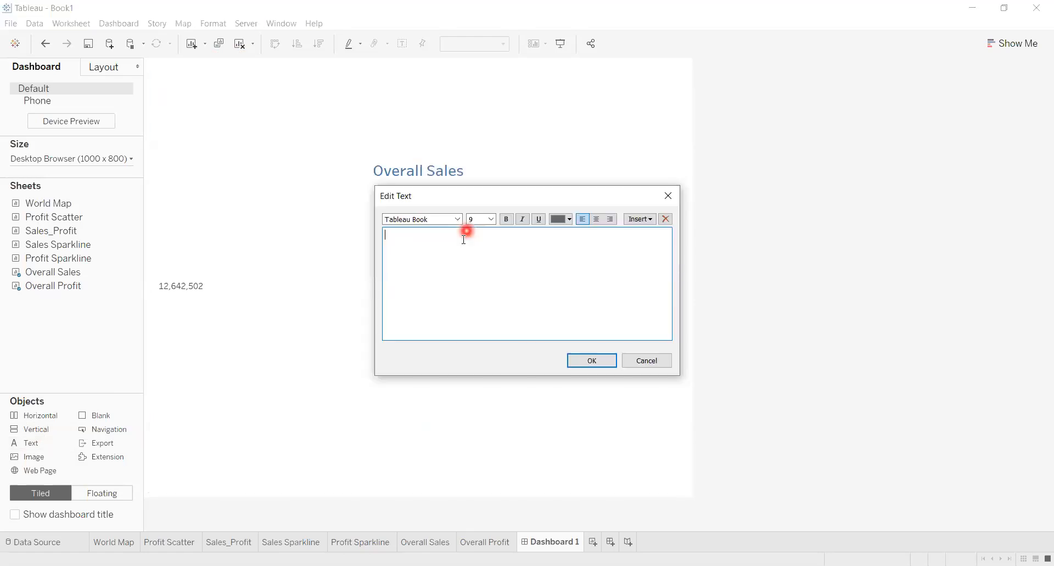
pyautogui.write('Overall Profit')
pyautogui.tripleClick(394, 233)
pyautogui.click(492, 217)
pyautogui.click(492, 290)
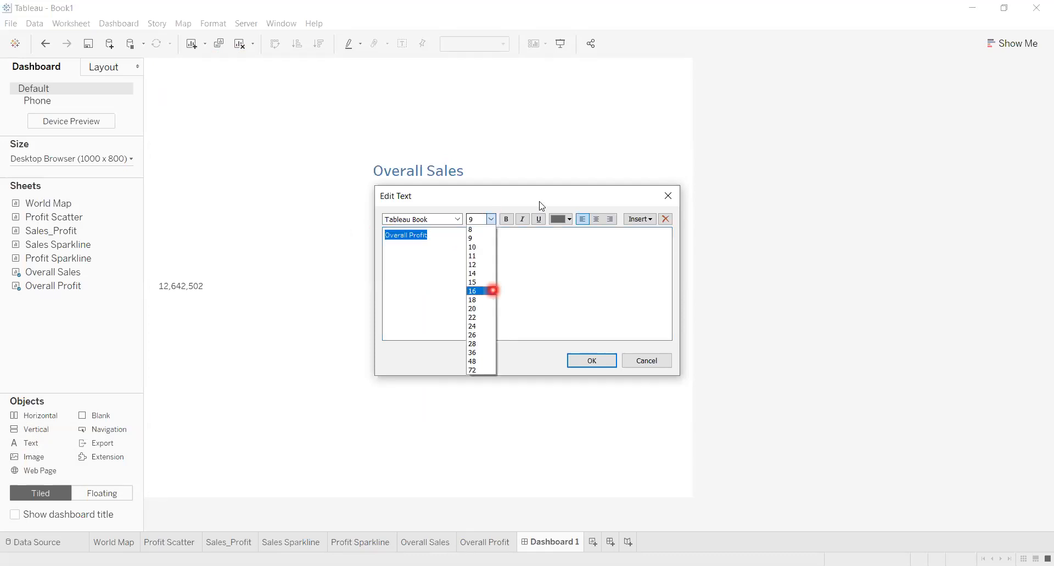
pyautogui.click(507, 219)
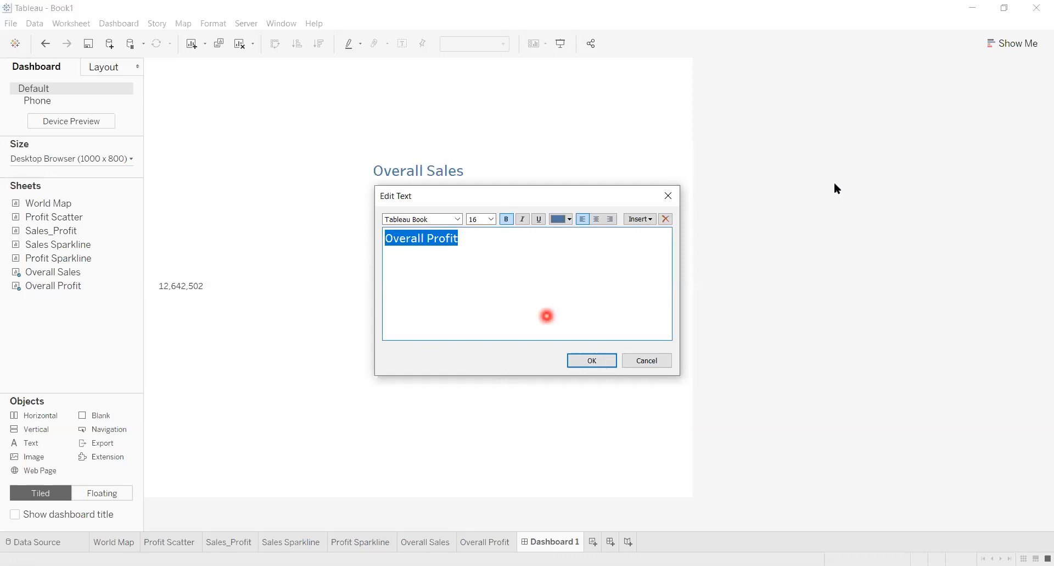
pyautogui.click(333, 177)
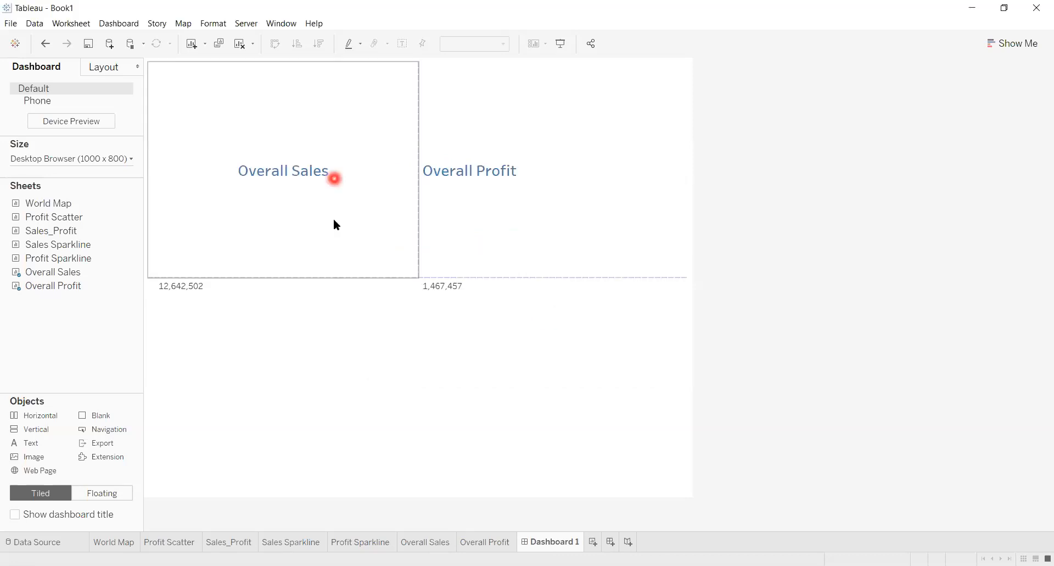
# Centre the text of the Overall Profit heading
pyautogui.click(517, 190)
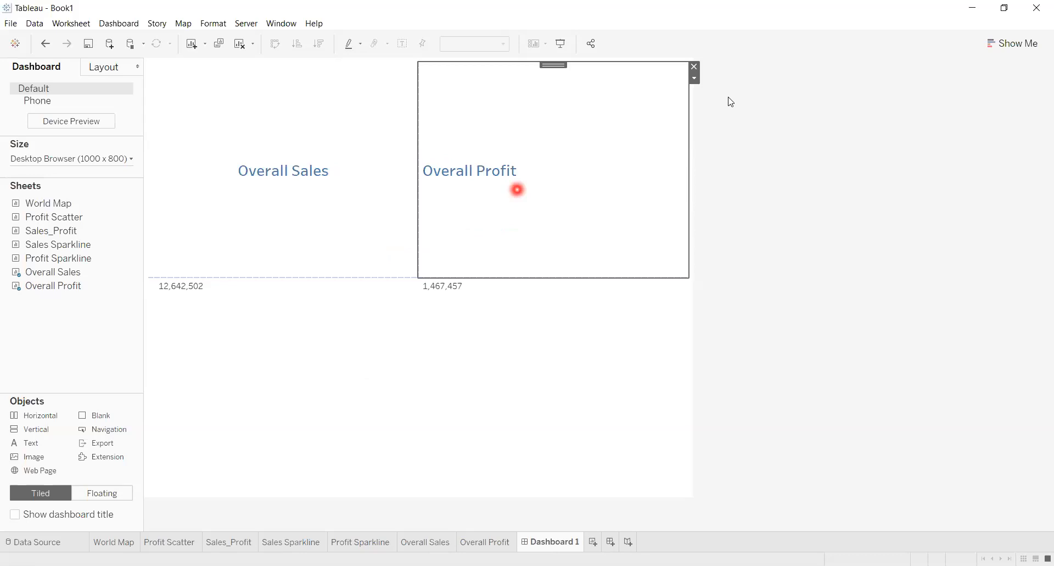
pyautogui.doubleClick(616, 254)
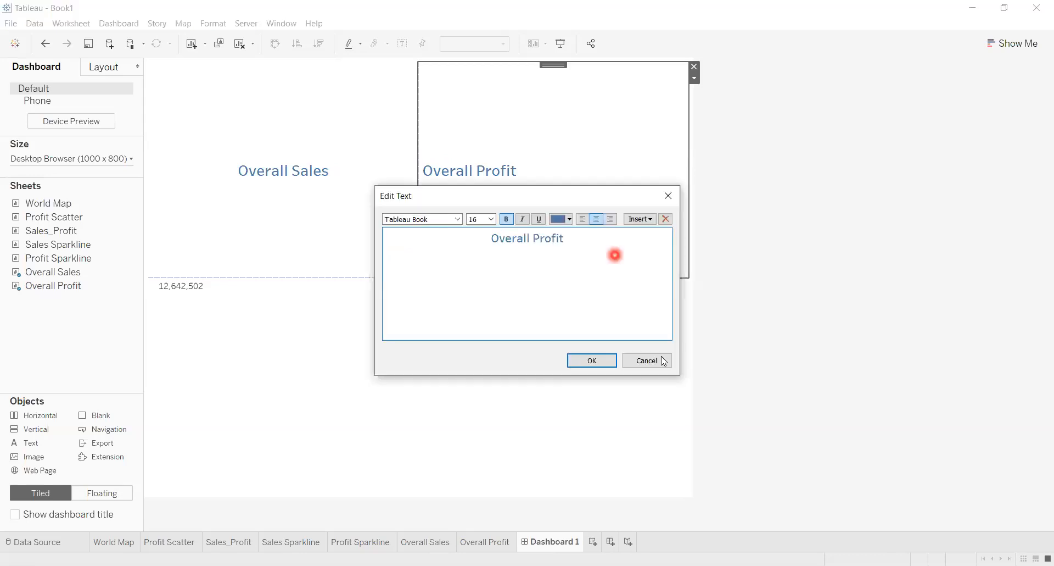
pyautogui.click(591, 365)
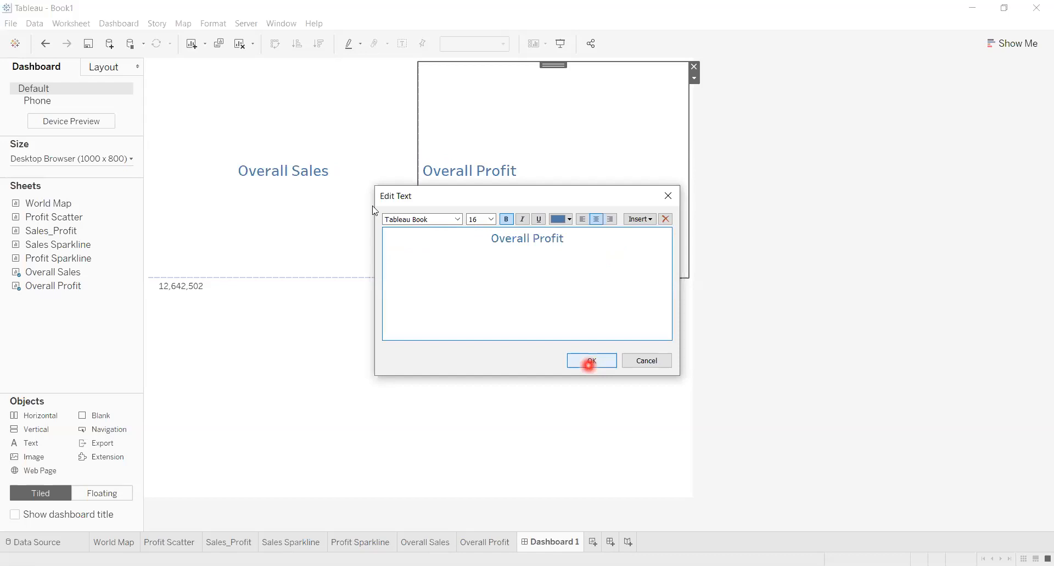
# Shrink the heading row to a single line's height so the totals sit directly beneath the headings
pyautogui.click(398, 203)
pyautogui.click(376, 279)
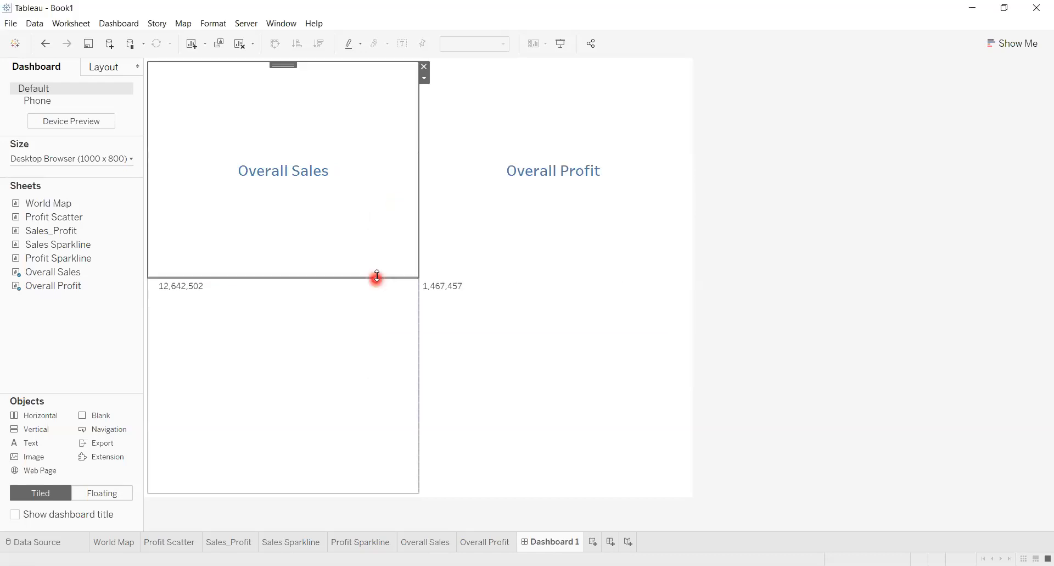
pyautogui.moveTo(375, 208); pyautogui.dragTo(366, 80)
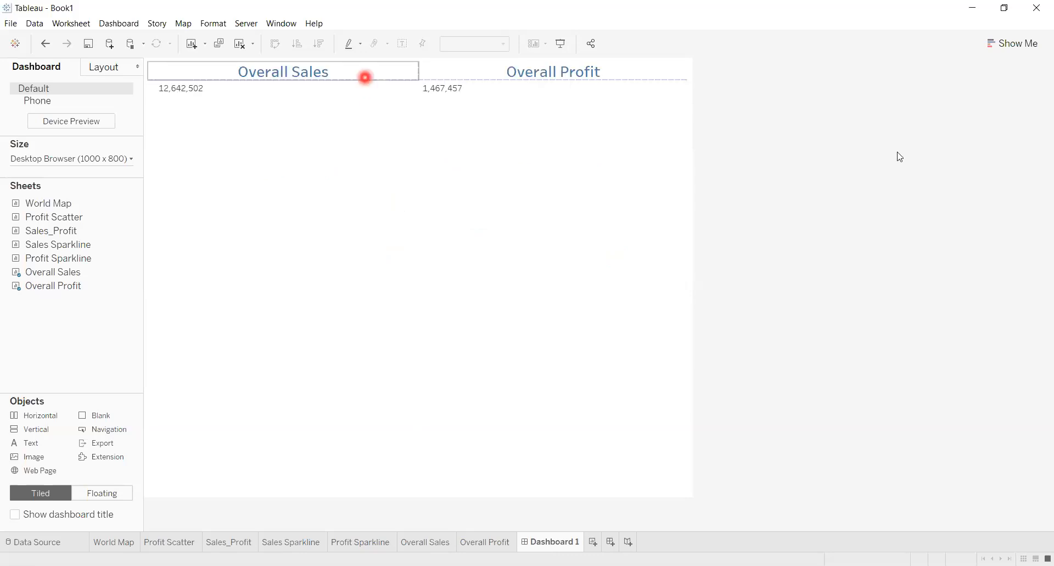
pyautogui.click(895, 151)
pyautogui.click(591, 87)
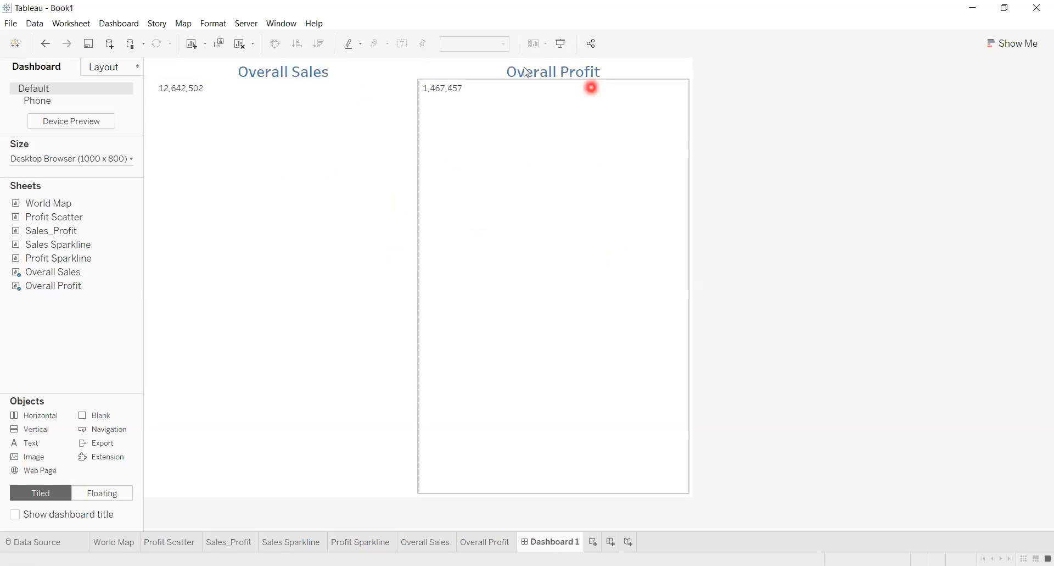
pyautogui.click(510, 72)
pyautogui.click(640, 156)
pyautogui.click(695, 200)
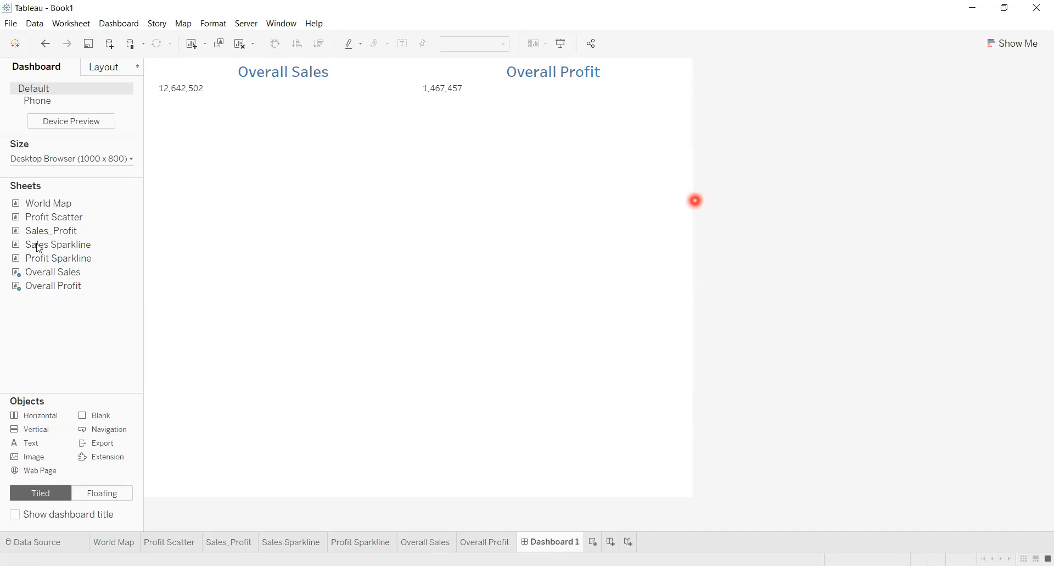
# Place the Sales Sparkline and Profit Sparkline sheets side by side below the totals, with Sales Sparkline first
pyautogui.moveTo(39, 248); pyautogui.dragTo(350, 488)
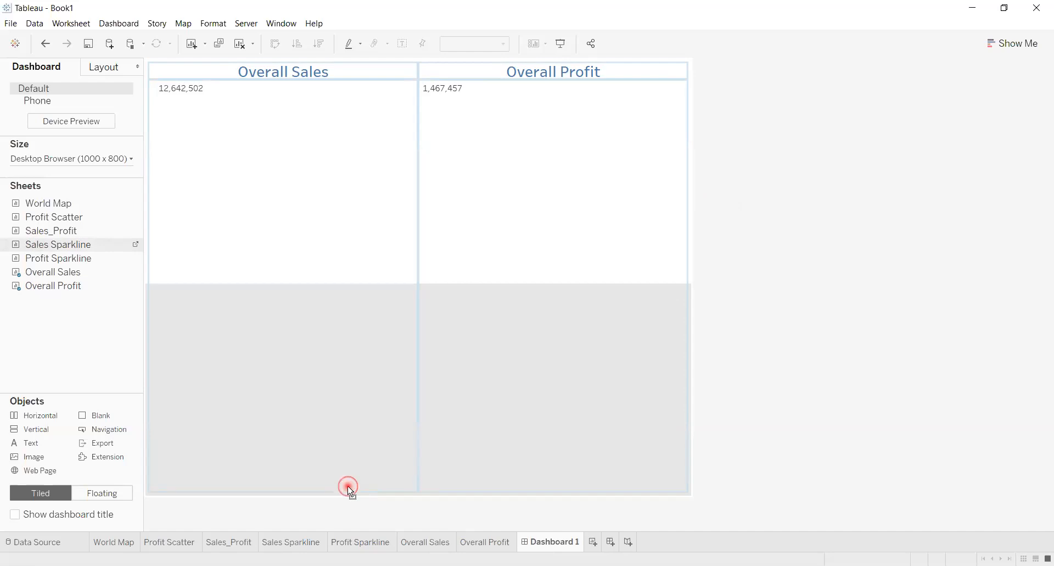
pyautogui.moveTo(348, 486); pyautogui.dragTo(348, 485)
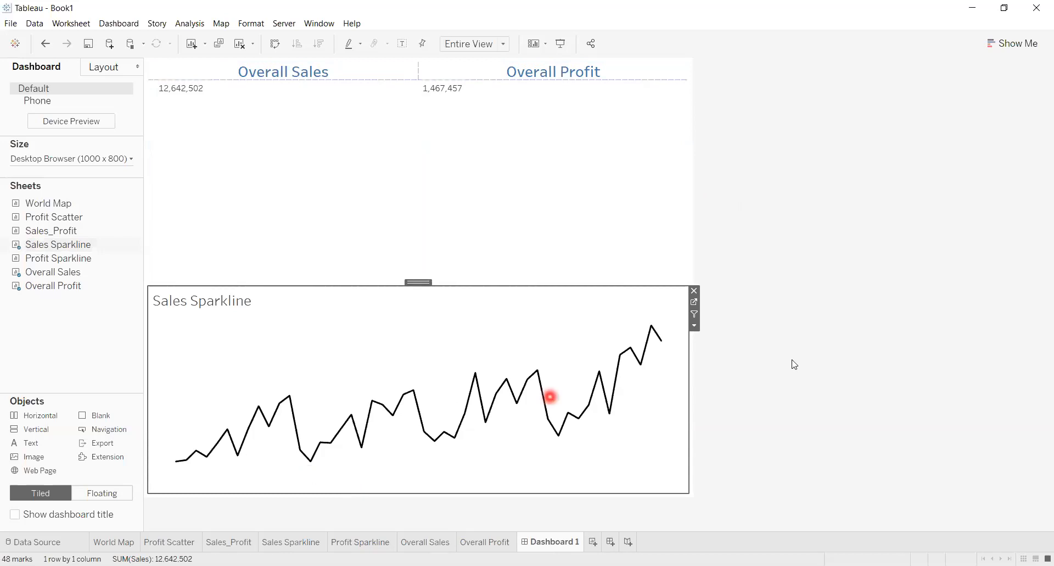
pyautogui.click(218, 245)
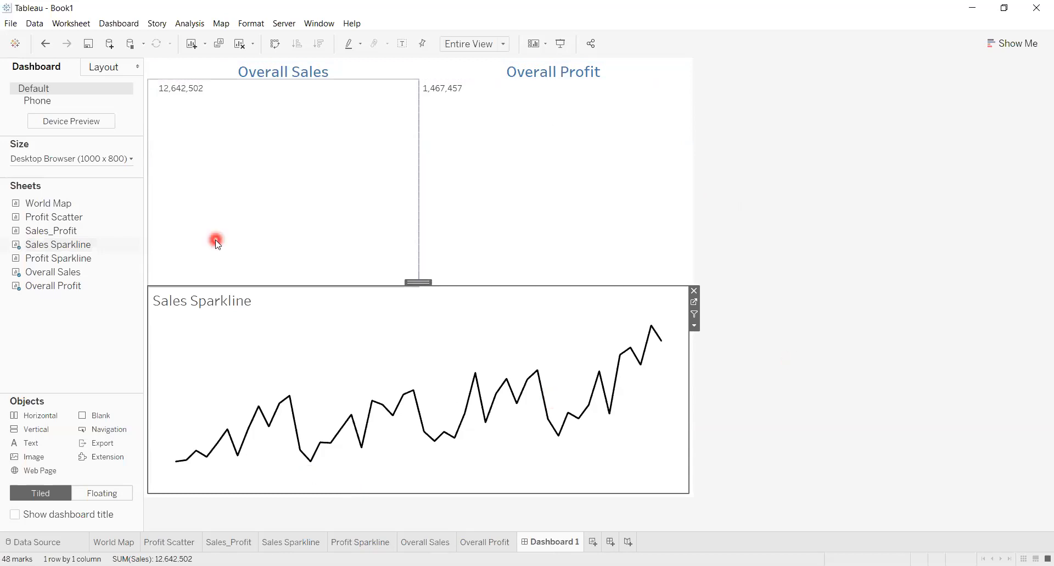
pyautogui.moveTo(69, 260)
pyautogui.mouseDown()
pyautogui.moveTo(312, 358)
pyautogui.moveTo(382, 366)
pyautogui.moveTo(407, 404)
pyautogui.moveTo(611, 417)
pyautogui.moveTo(694, 378)
pyautogui.moveTo(670, 388)
pyautogui.moveTo(686, 395)
pyautogui.moveTo(681, 367)
pyautogui.moveTo(671, 373)
pyautogui.moveTo(683, 444)
pyautogui.moveTo(675, 429)
pyautogui.moveTo(689, 419)
pyautogui.moveTo(679, 413)
pyautogui.moveTo(688, 454)
pyautogui.moveTo(532, 434)
pyautogui.moveTo(646, 424)
pyautogui.mouseUp()
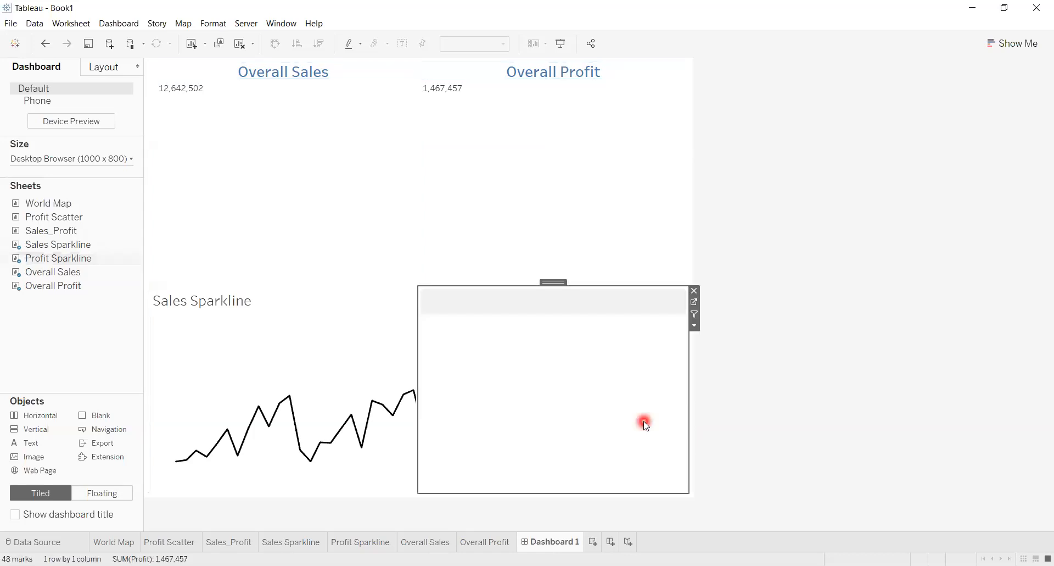
pyautogui.click(817, 384)
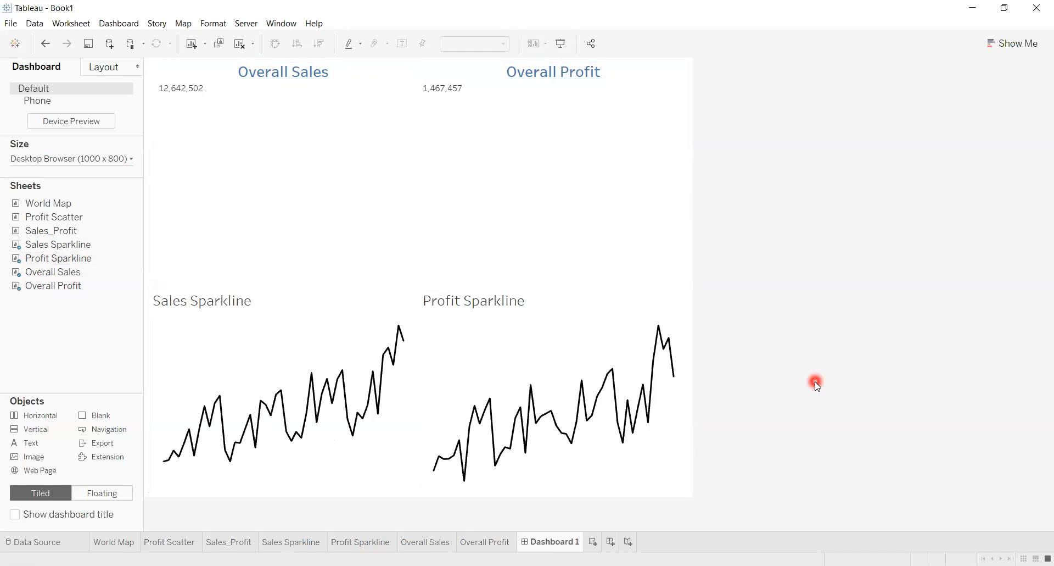
# Shrink the row of total values to a single line's height so both sparklines extend up beneath it
pyautogui.click(582, 343)
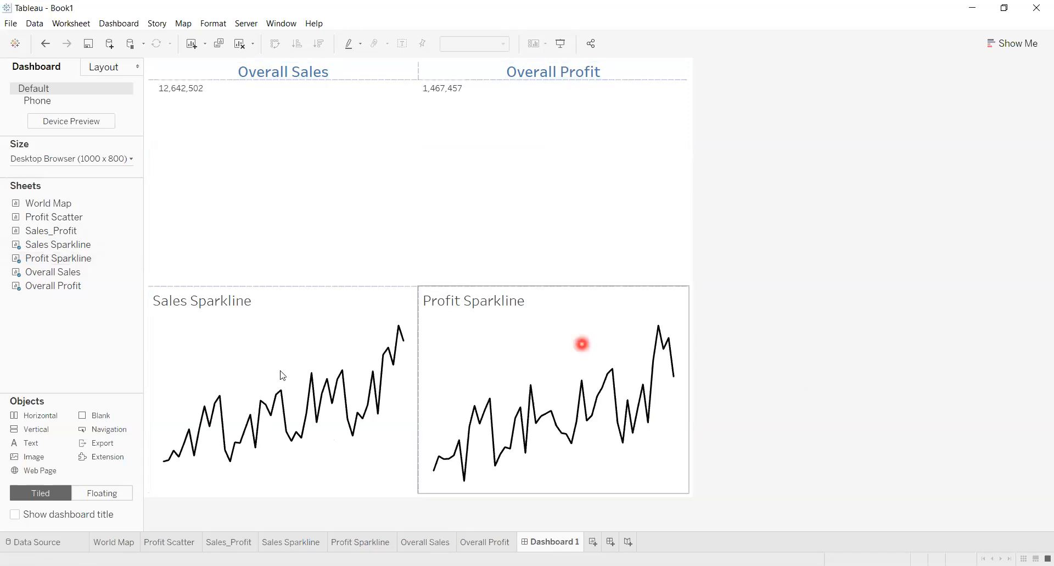
pyautogui.click(281, 371)
pyautogui.click(244, 331)
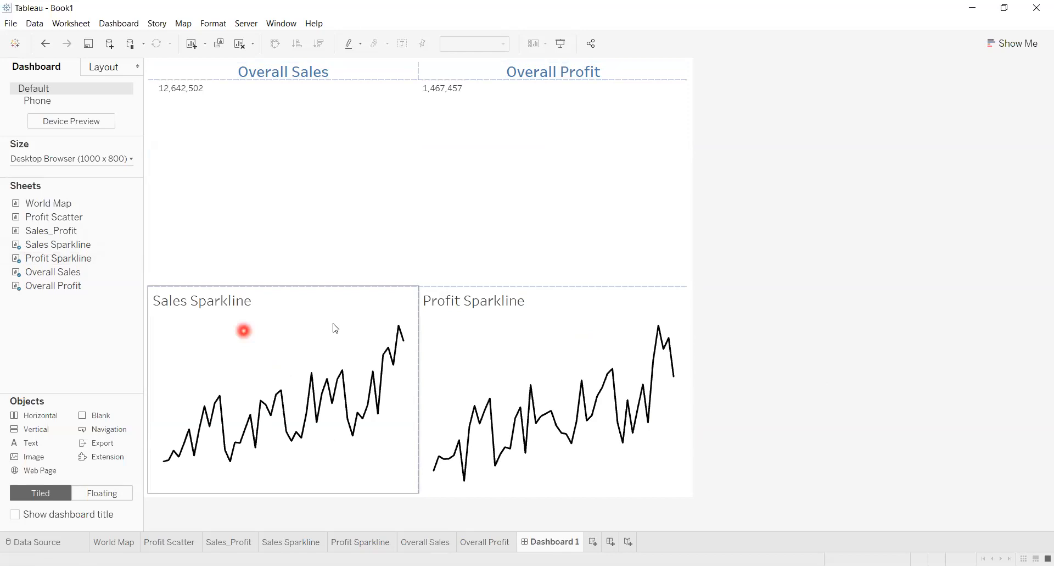
pyautogui.click(287, 285)
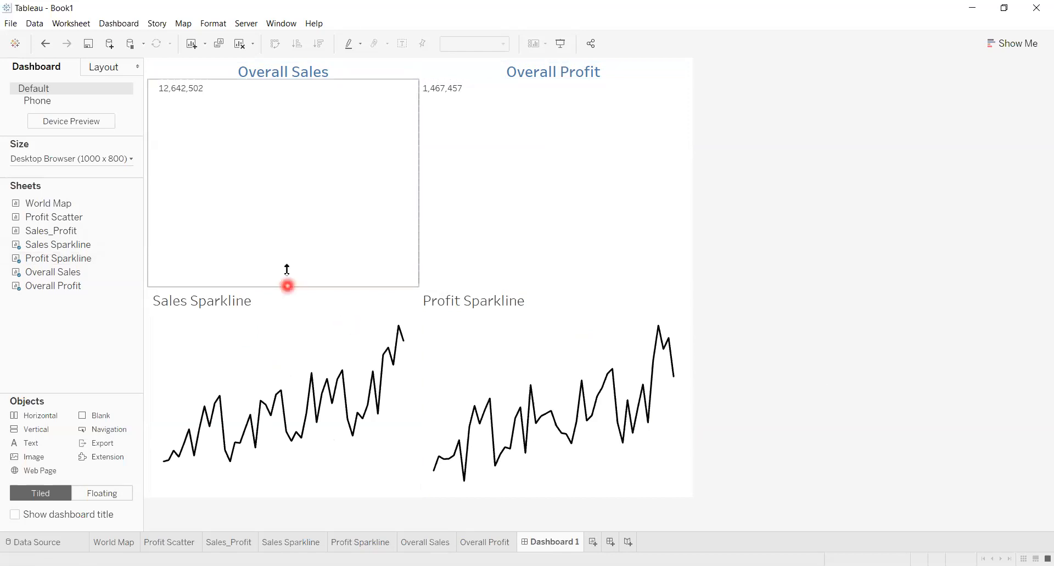
pyautogui.moveTo(287, 285); pyautogui.dragTo(285, 91)
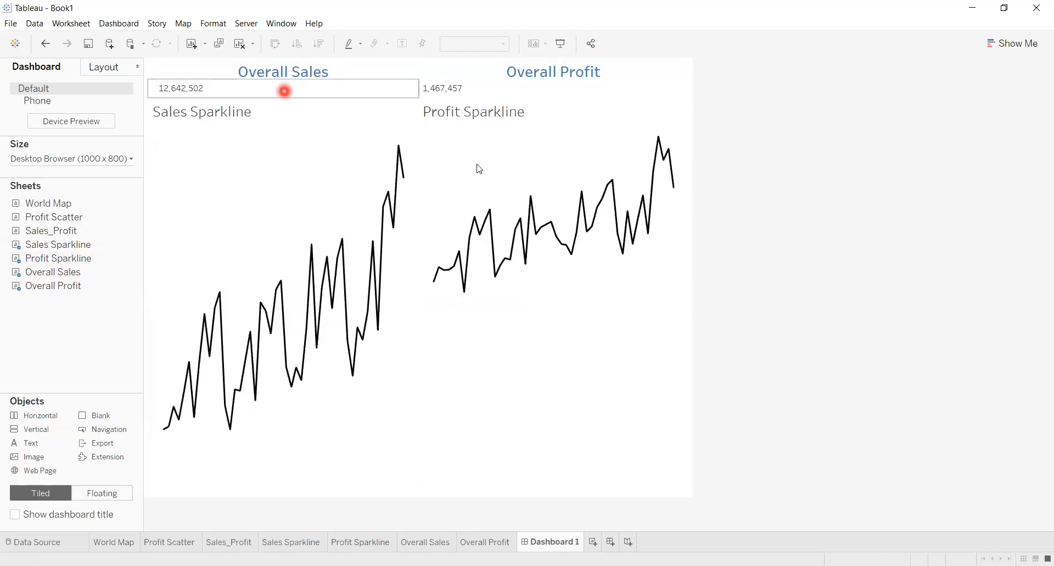
# Hide the titles of the Sales Sparkline and Profit Sparkline sheets on the dashboard
pyautogui.click(350, 155)
pyautogui.click(354, 130)
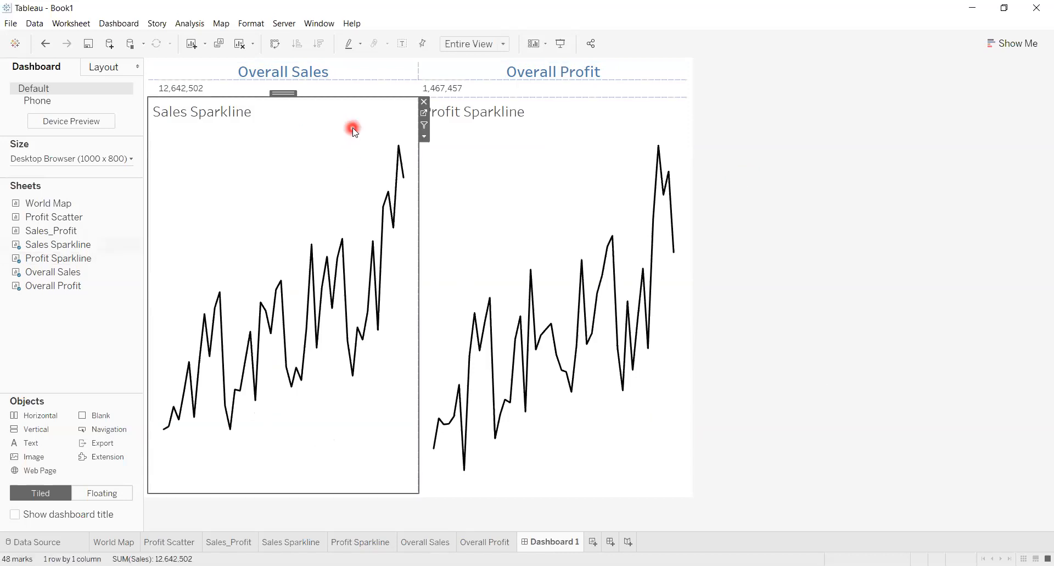
pyautogui.click(457, 193)
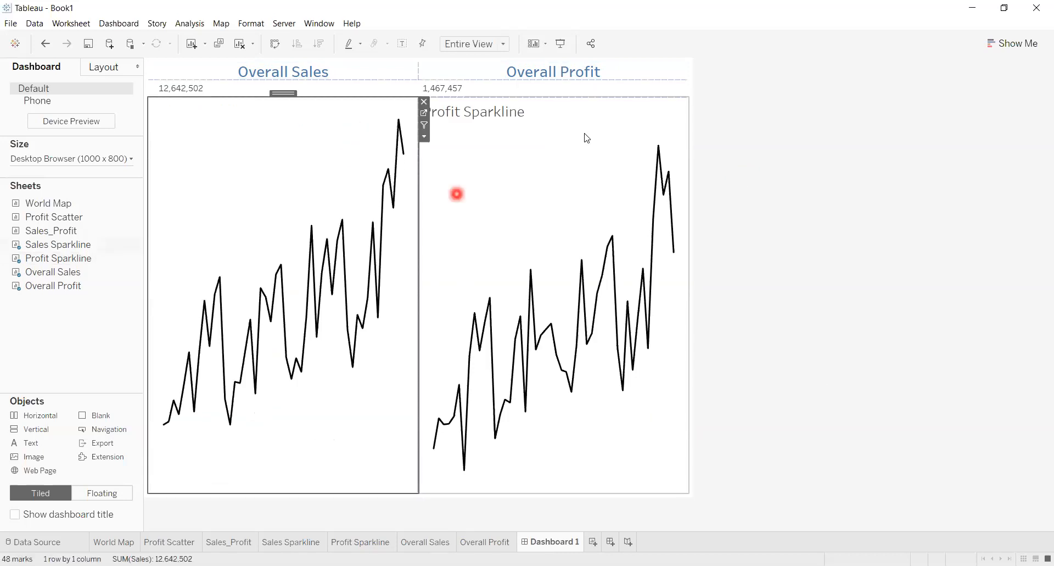
pyautogui.click(746, 140)
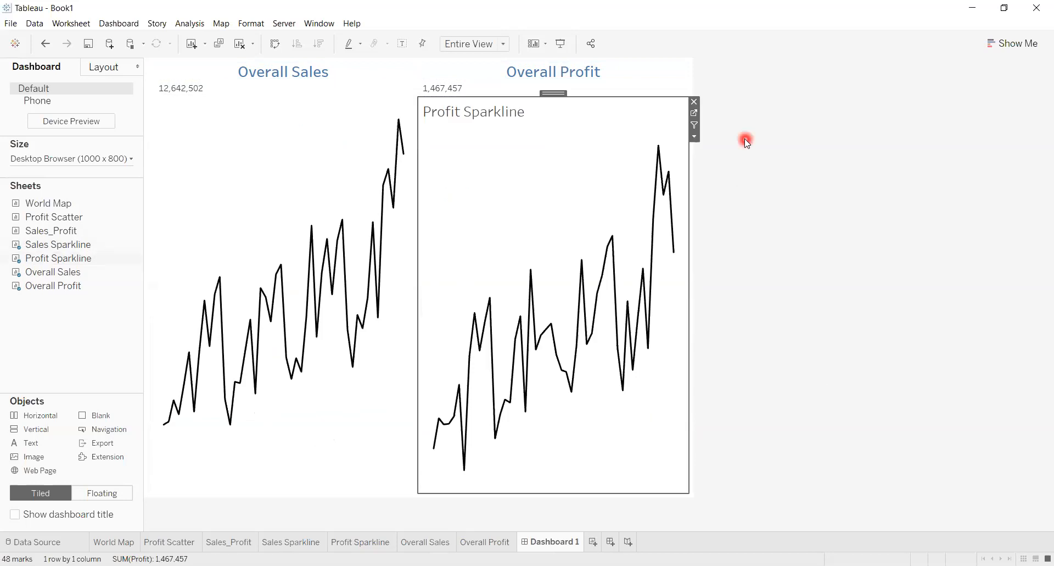
pyautogui.click(274, 73)
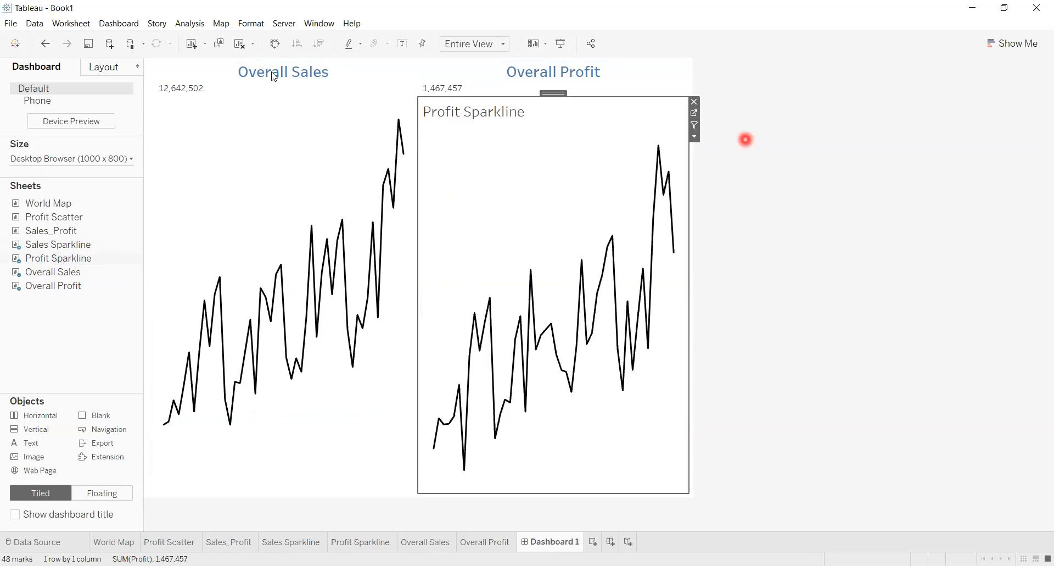
pyautogui.click(257, 222)
pyautogui.click(567, 314)
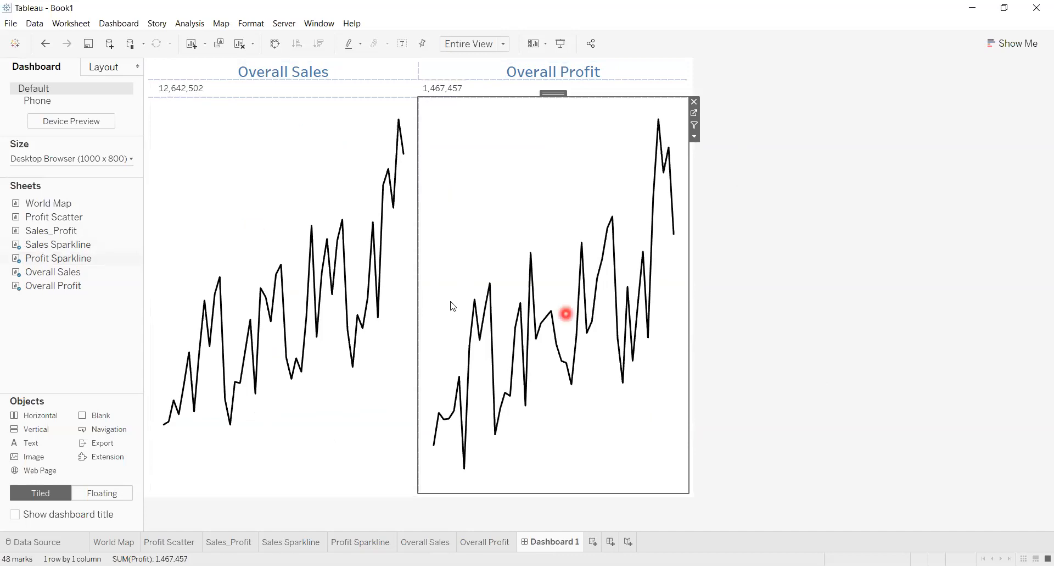
pyautogui.click(730, 316)
pyautogui.click(804, 303)
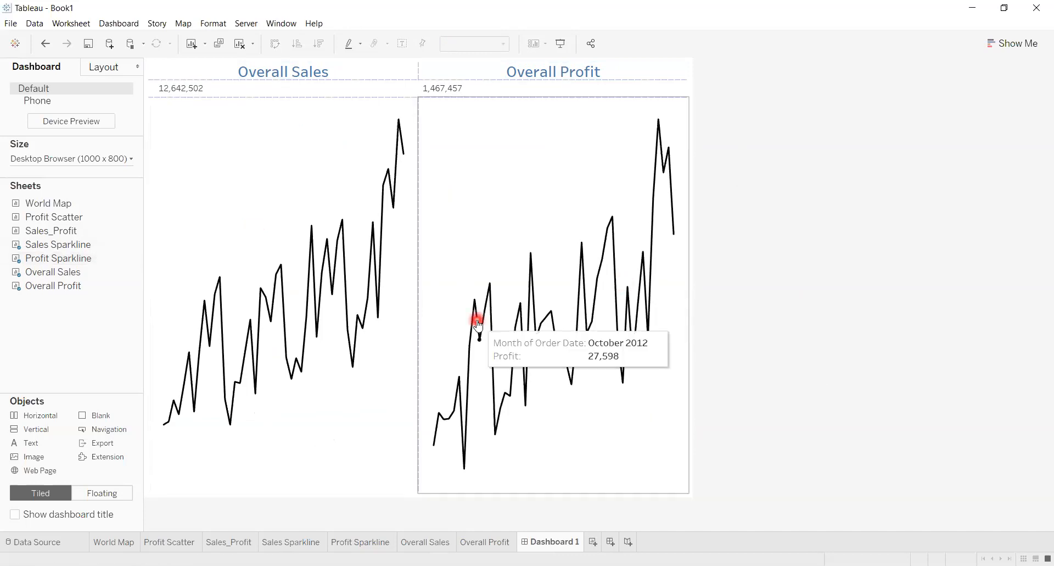
pyautogui.click(247, 482)
# Review the World Map, Profit Scatter and Sales_Profit worksheets, and return to Dashboard 1
pyautogui.click(115, 542)
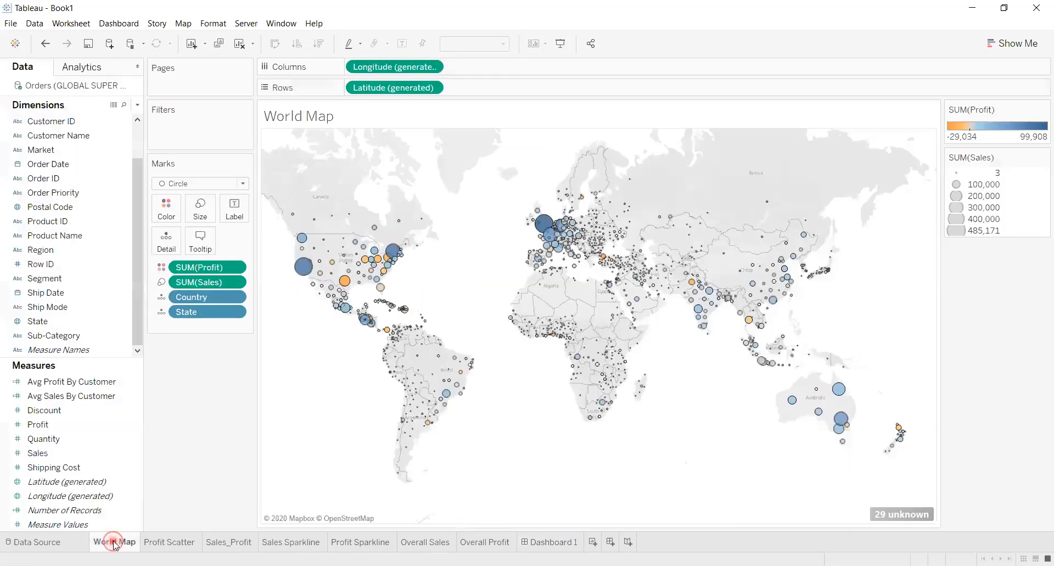
pyautogui.click(189, 544)
pyautogui.click(240, 543)
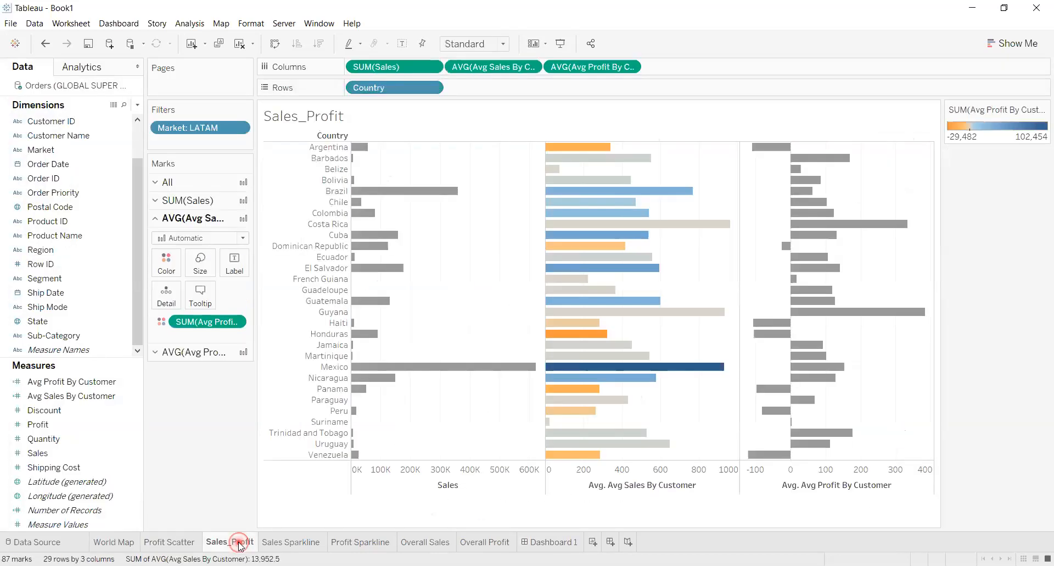
pyautogui.click(181, 544)
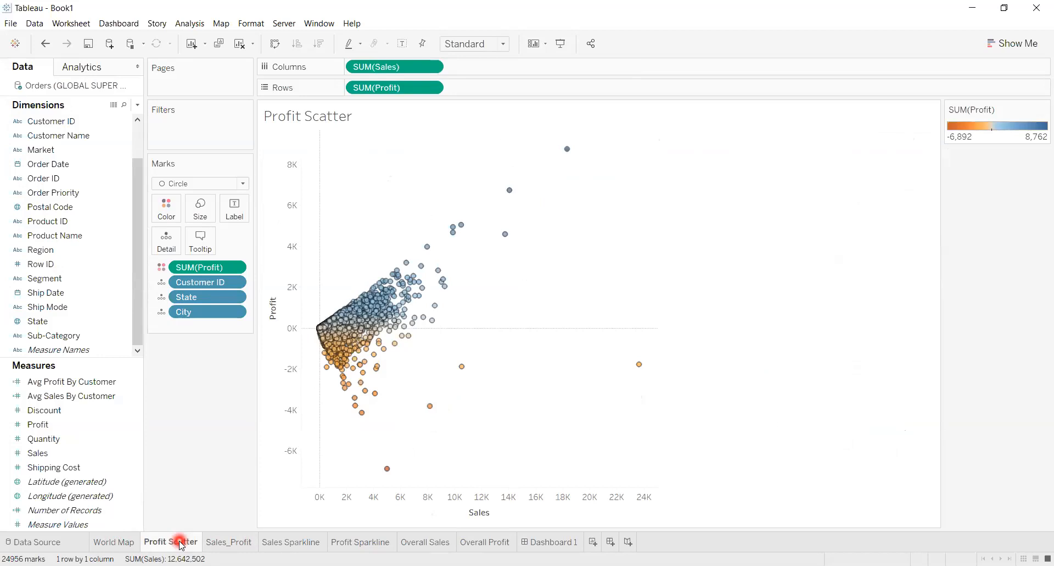
pyautogui.click(480, 537)
pyautogui.click(551, 542)
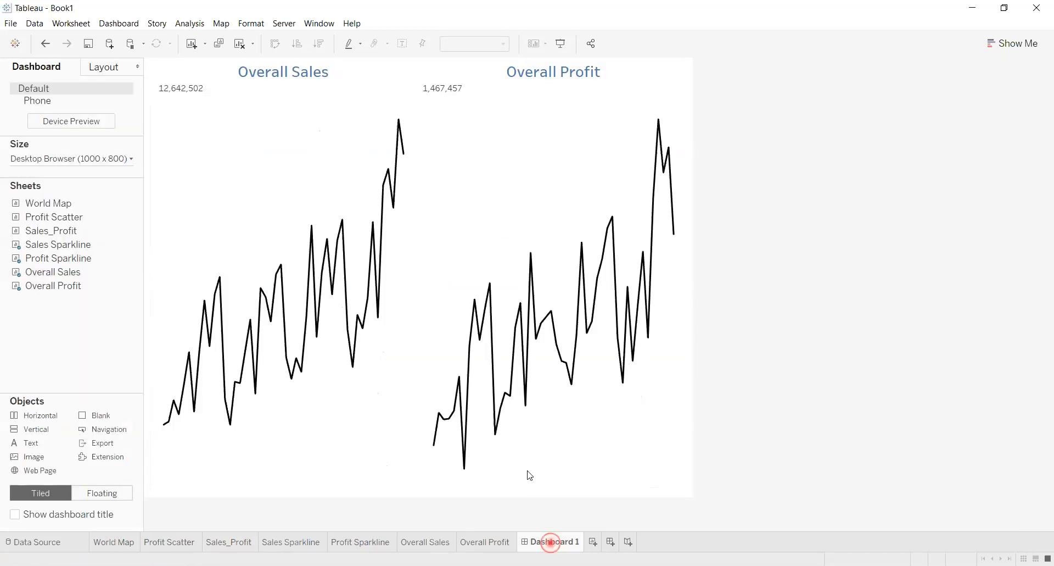
pyautogui.click(379, 427)
pyautogui.click(558, 319)
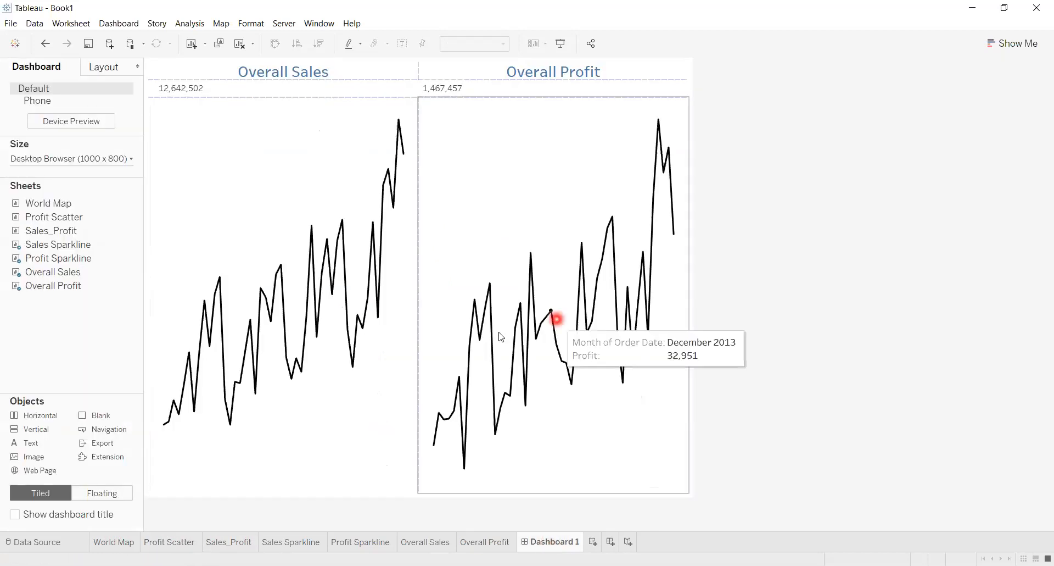
pyautogui.click(399, 350)
pyautogui.click(354, 356)
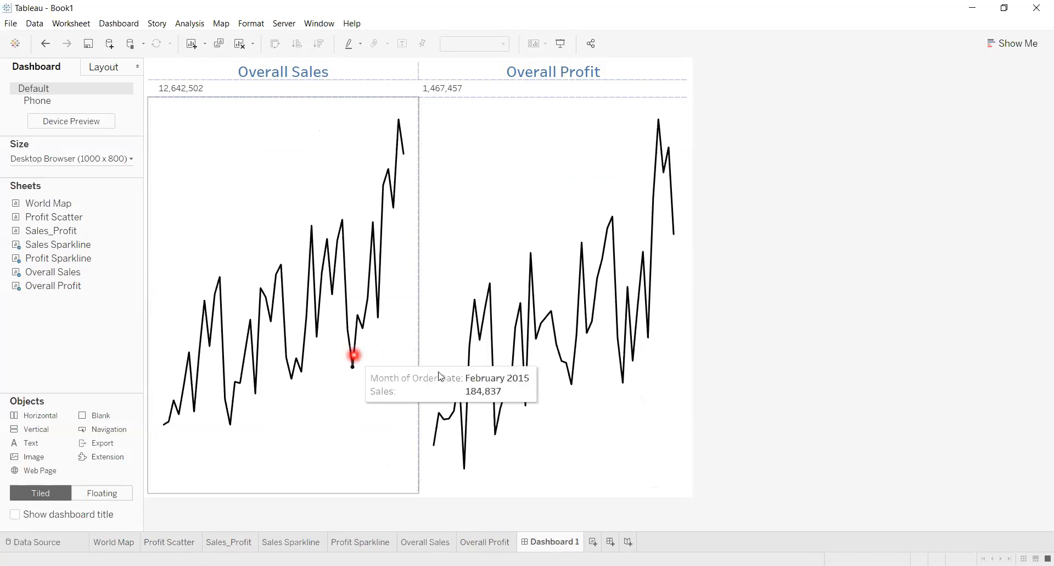
# From the World Map worksheet, start a new parameter named Rotate Sheets with the String data type
pyautogui.click(174, 505)
pyautogui.click(115, 542)
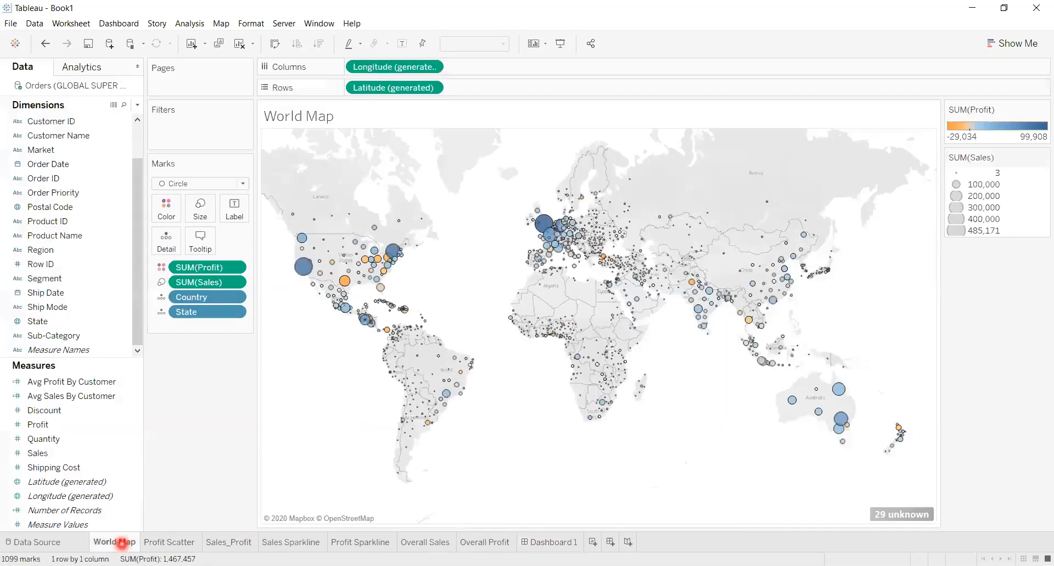
pyautogui.click(405, 537)
pyautogui.click(606, 384)
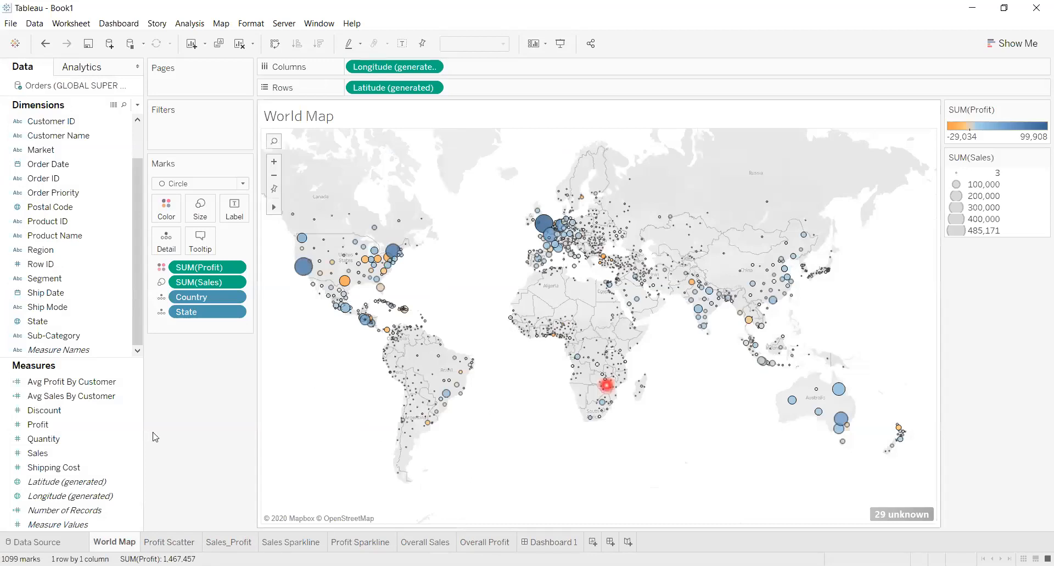
pyautogui.click(102, 433)
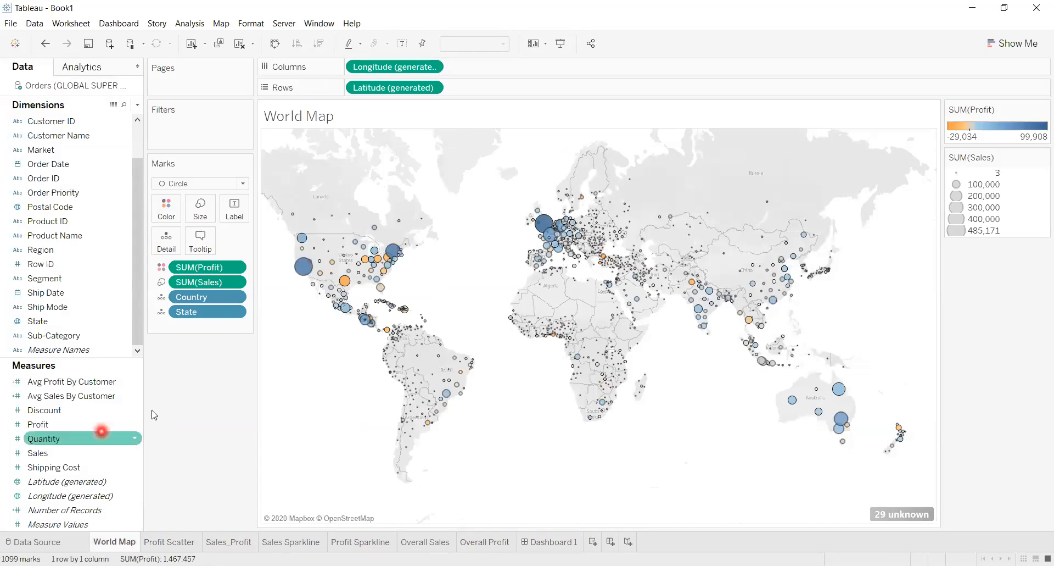
pyautogui.click(138, 127)
pyautogui.click(137, 103)
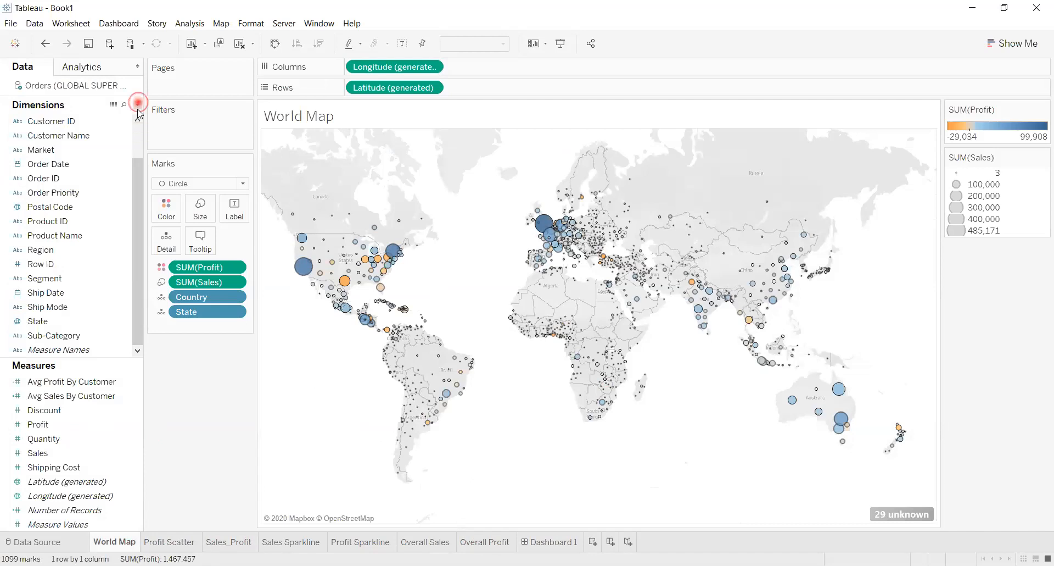
pyautogui.click(105, 131)
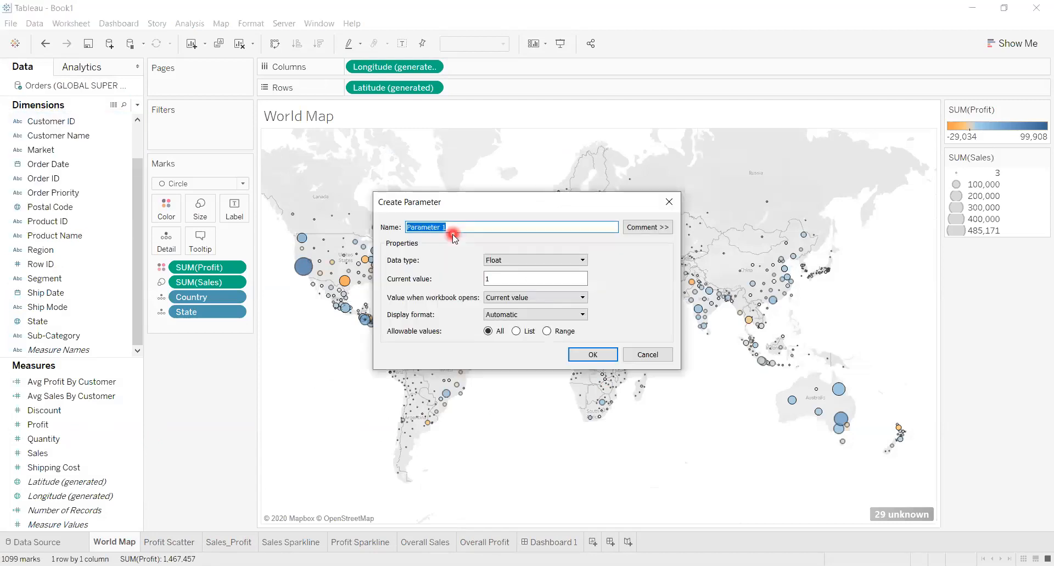
pyautogui.write('Rotate Sheets')
pyautogui.click(535, 259)
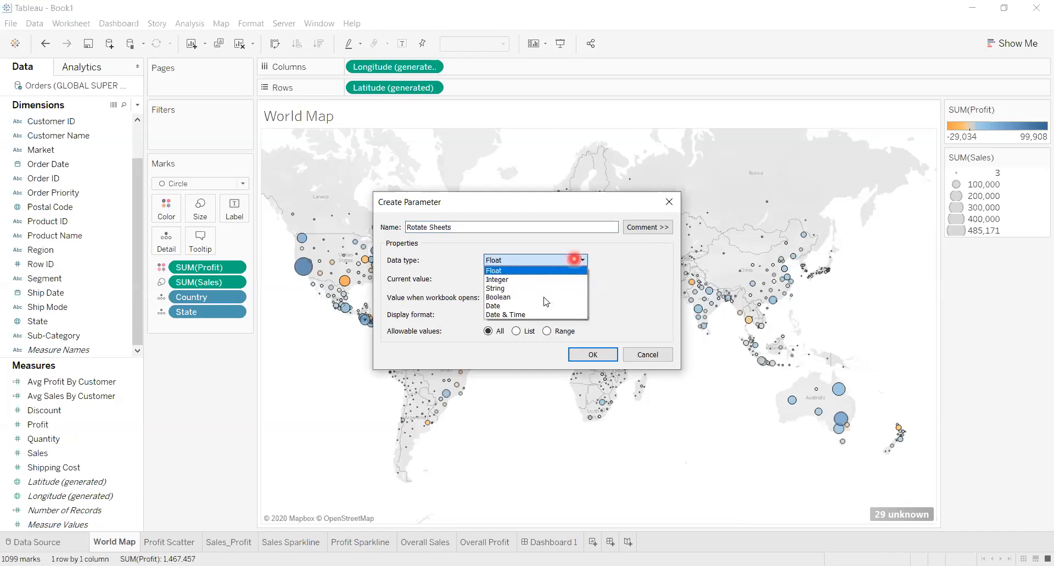
pyautogui.click(539, 287)
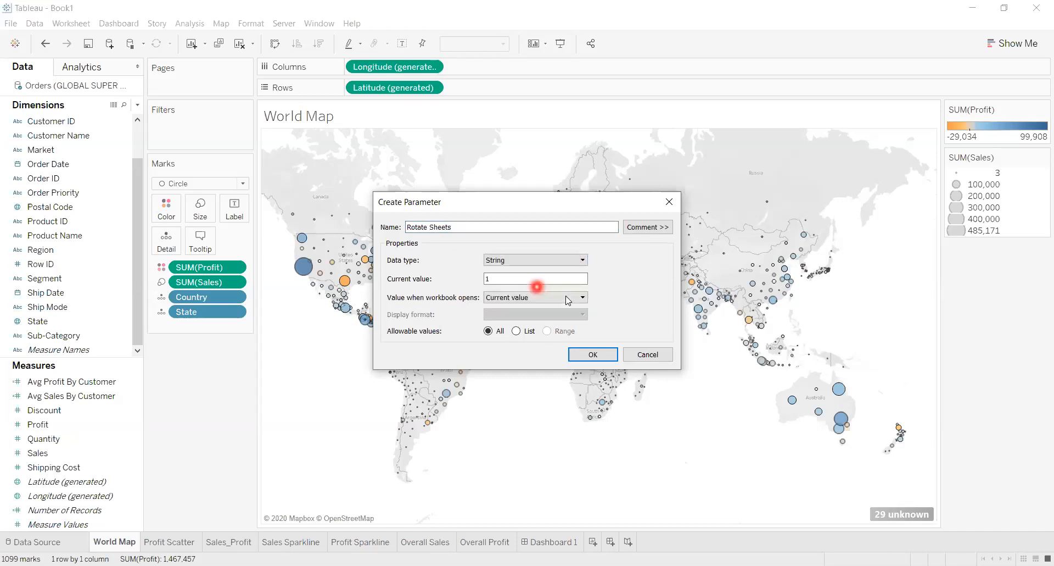
# Restrict the parameter's allowable values to a list and enter World Map as its first value
pyautogui.click(517, 330)
pyautogui.click(424, 426)
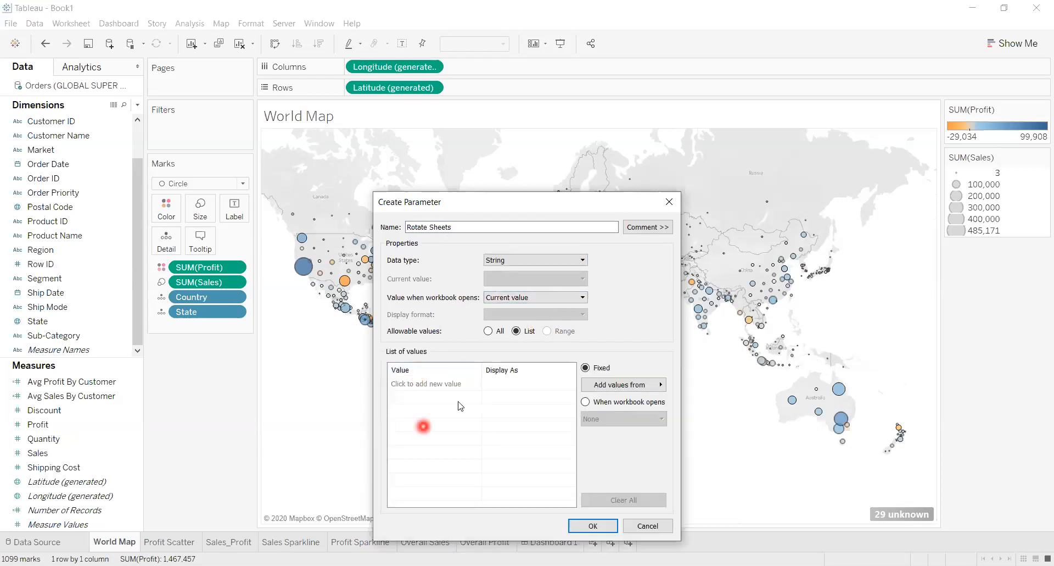
pyautogui.click(454, 405)
pyautogui.click(447, 383)
pyautogui.write('Worl')
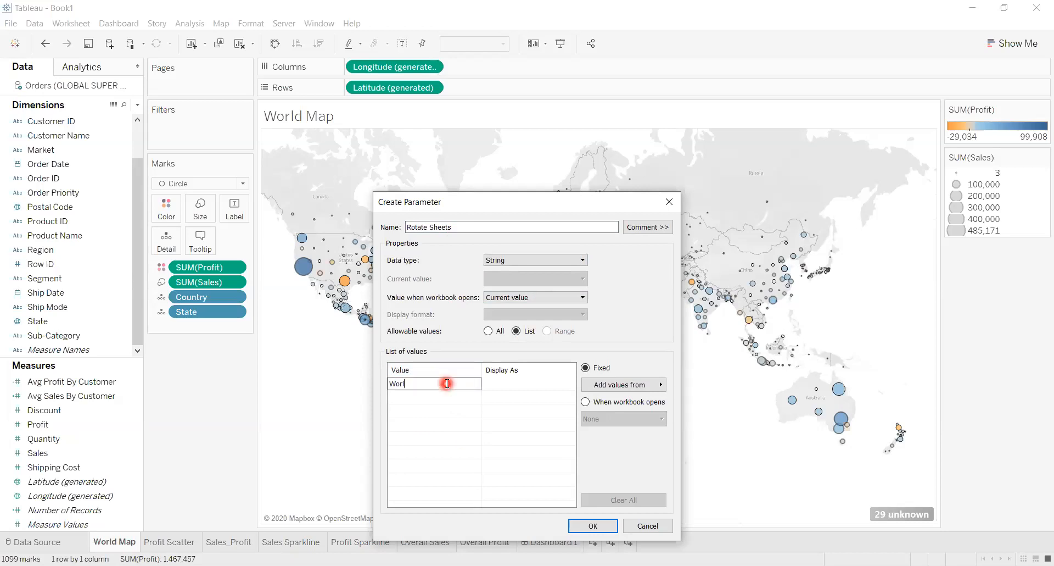
pyautogui.write('d Map')
# Add Profit Scatter and Sales_Profit to the list of values and create the parameter
pyautogui.click(455, 397)
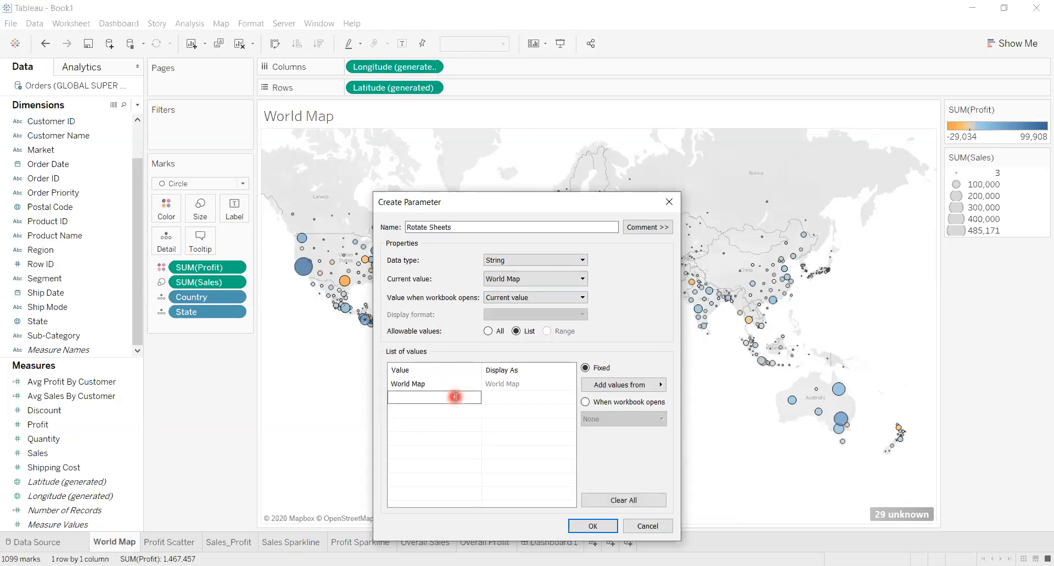
pyautogui.write('Profit Scatter')
pyautogui.click(448, 408)
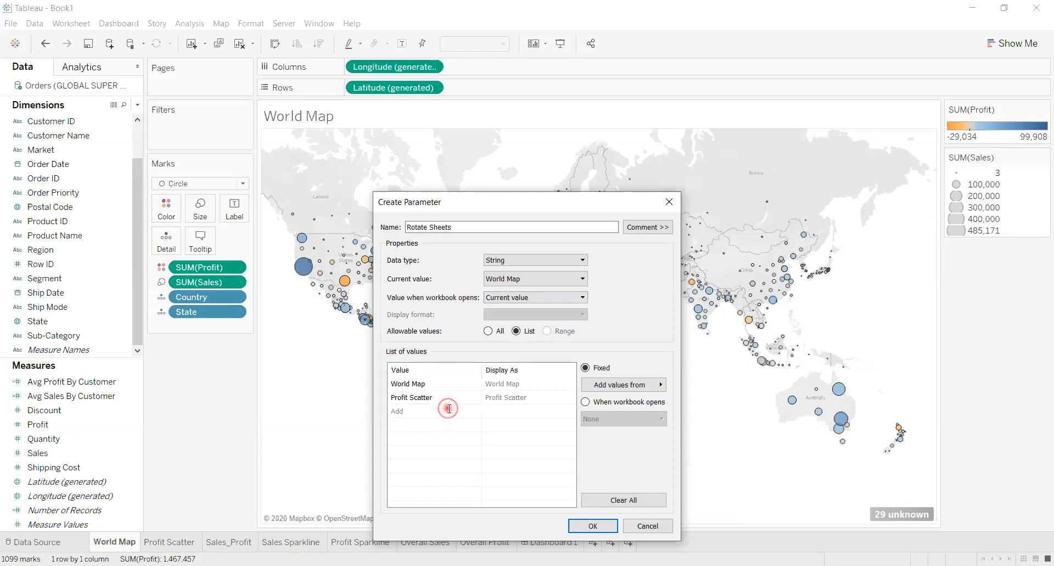
pyautogui.click(449, 408)
pyautogui.write('Sales_Profit')
pyautogui.press('Return')
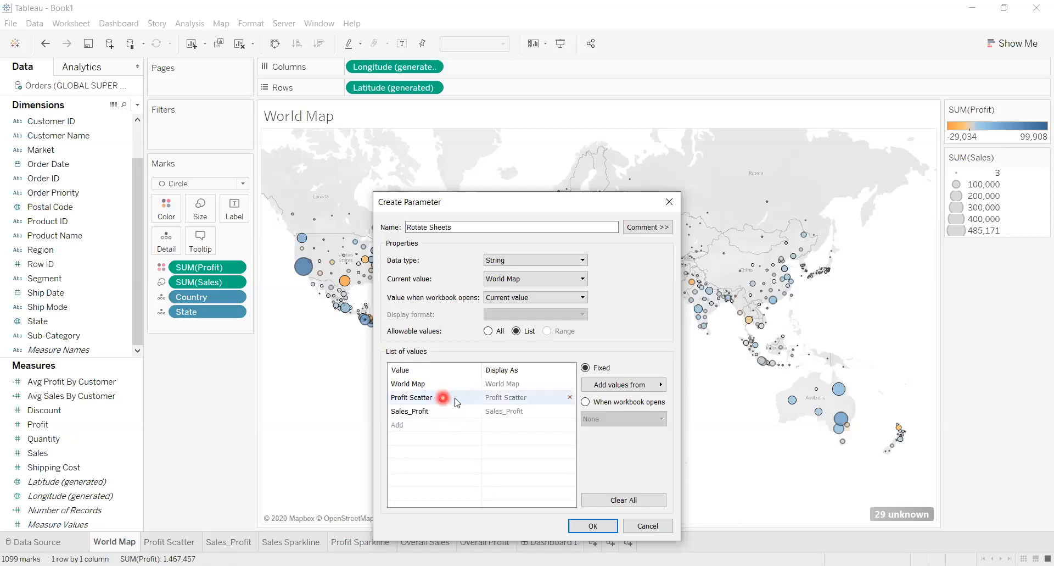
pyautogui.click(460, 434)
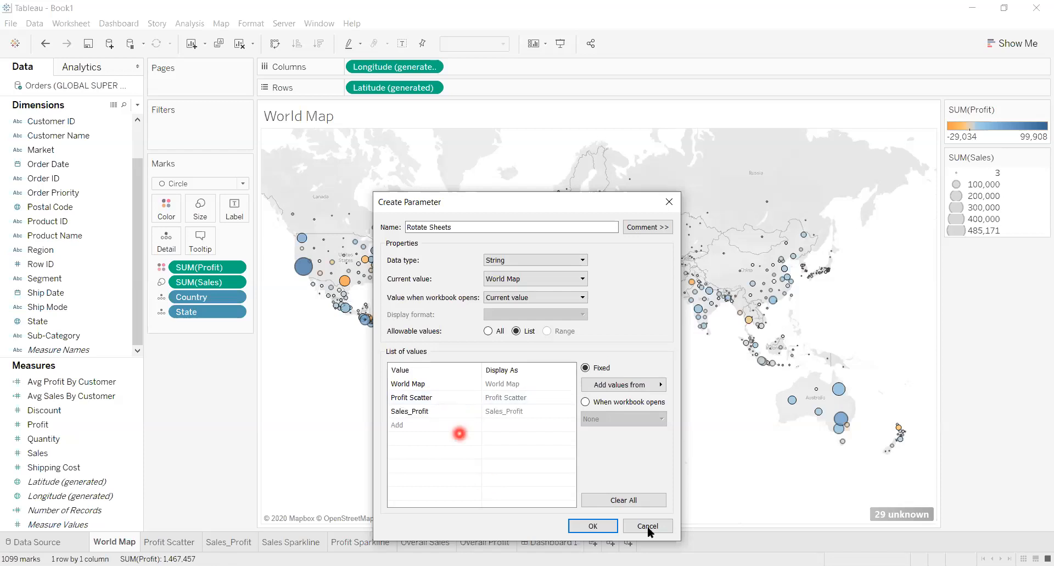
pyautogui.click(603, 529)
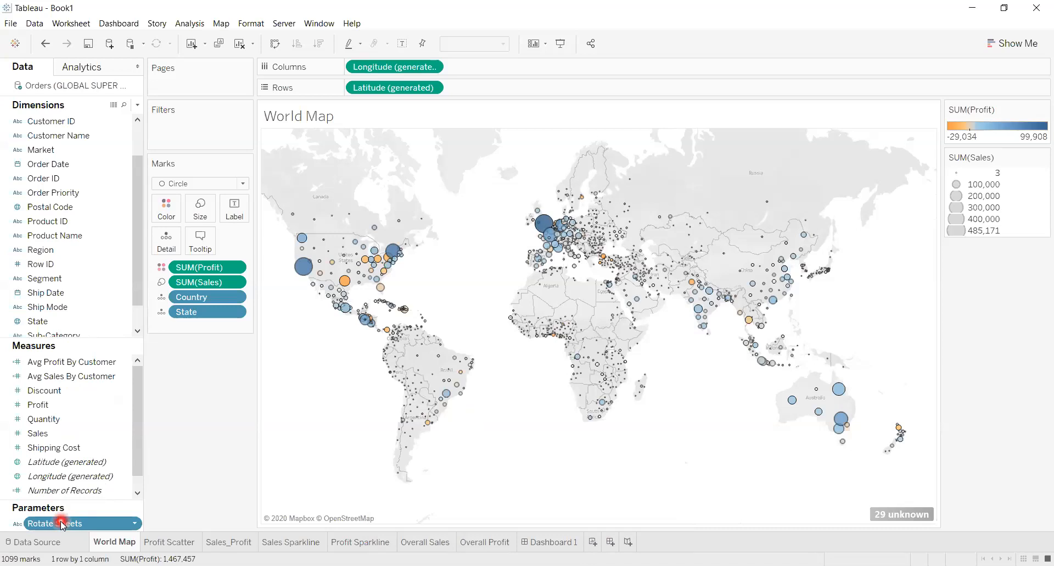
pyautogui.click(487, 88)
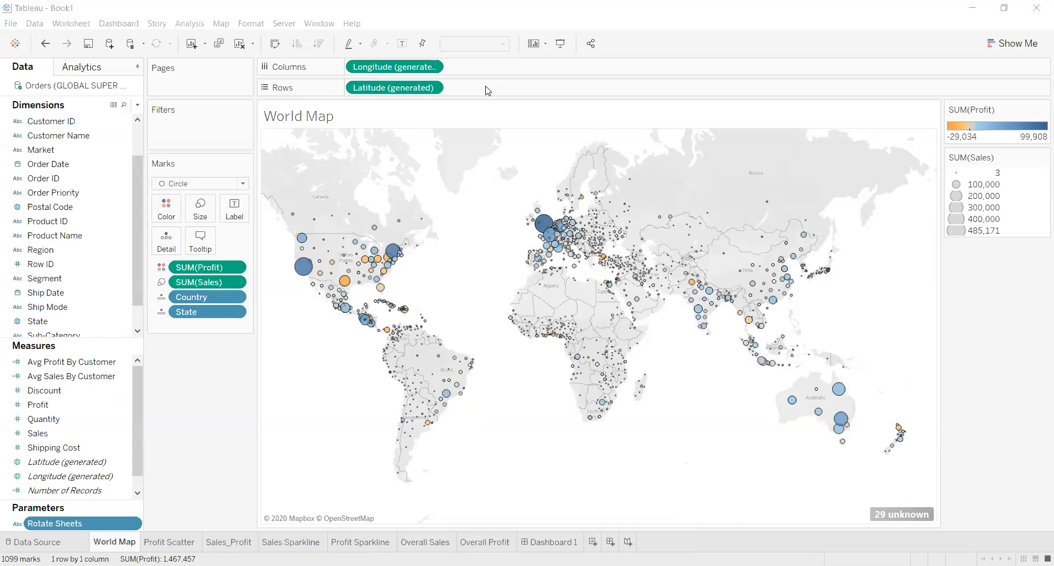
pyautogui.click(222, 404)
pyautogui.click(271, 448)
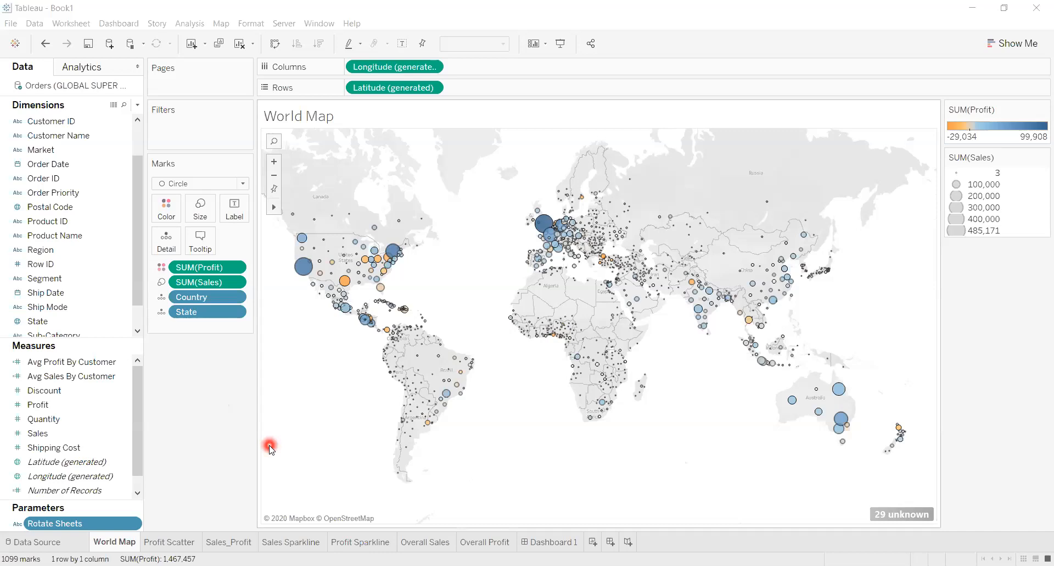
pyautogui.click(243, 448)
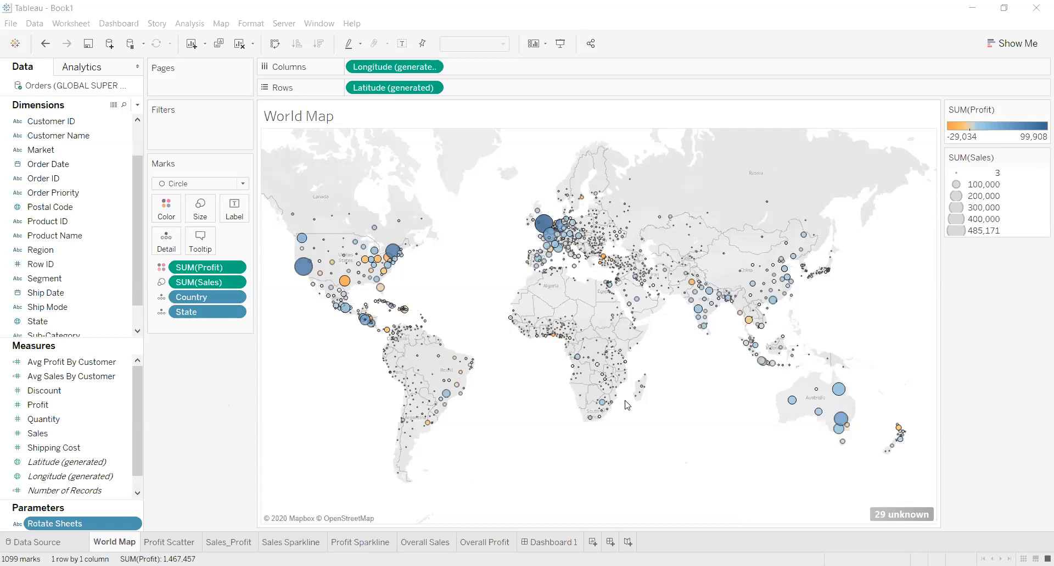
# Check the unmatched State locations behind the World Map's unknown values and filter those values out of the view
pyautogui.click(895, 519)
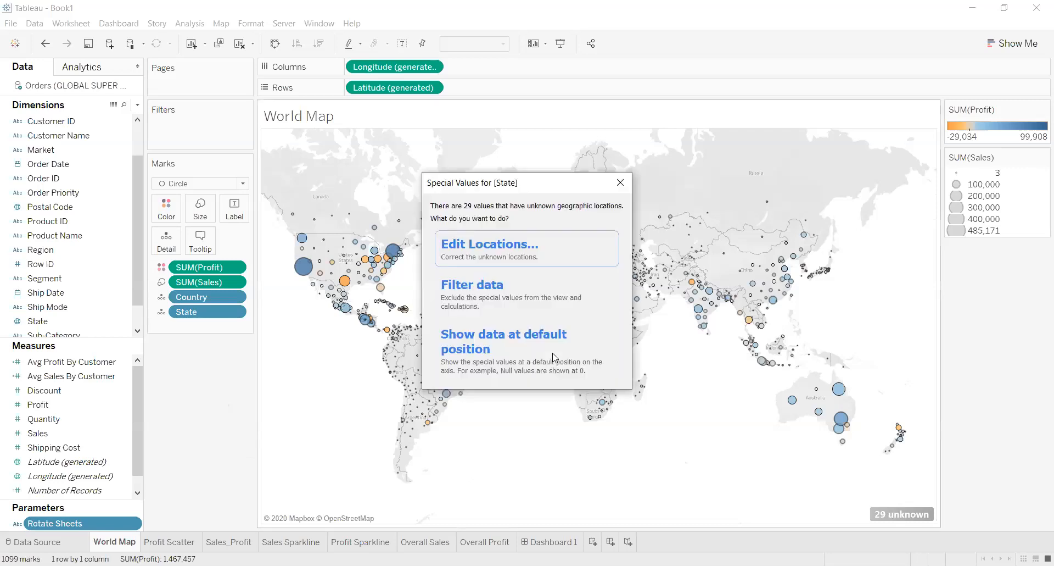
pyautogui.click(491, 244)
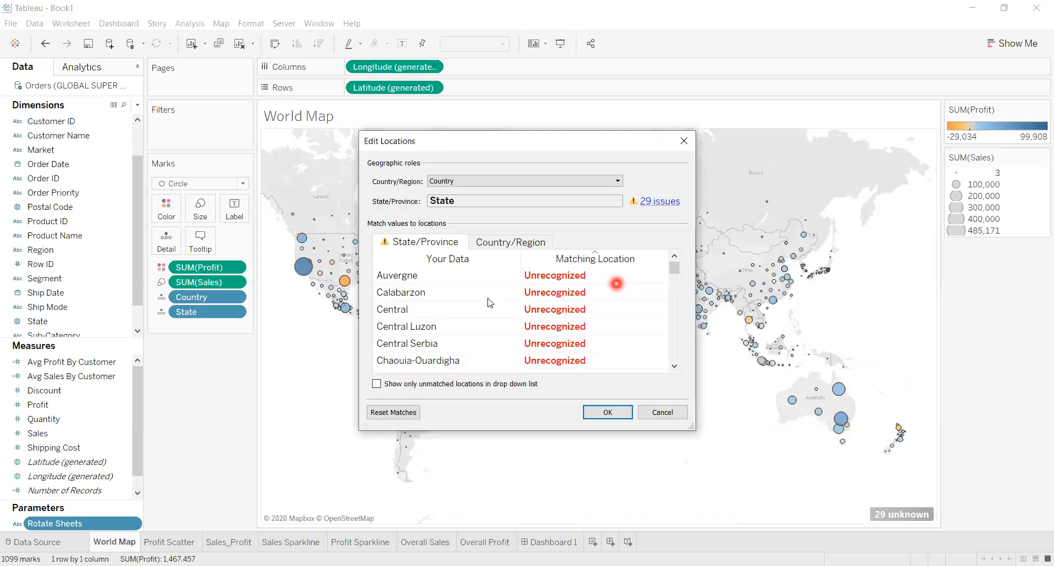
pyautogui.moveTo(675, 267); pyautogui.dragTo(675, 292)
pyautogui.click(672, 269)
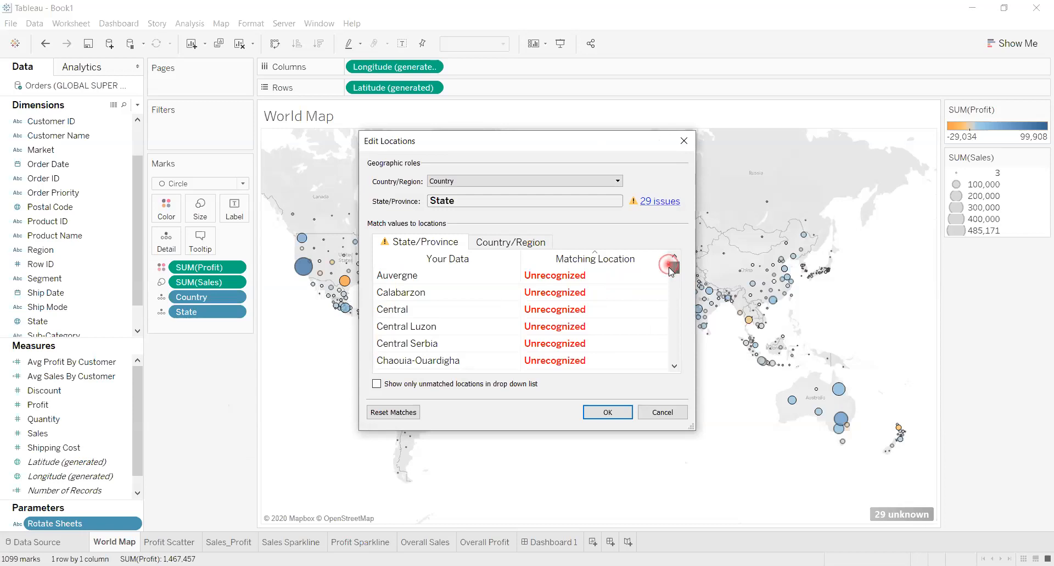
pyautogui.click(671, 269)
pyautogui.moveTo(669, 267); pyautogui.dragTo(665, 261)
pyautogui.click(673, 273)
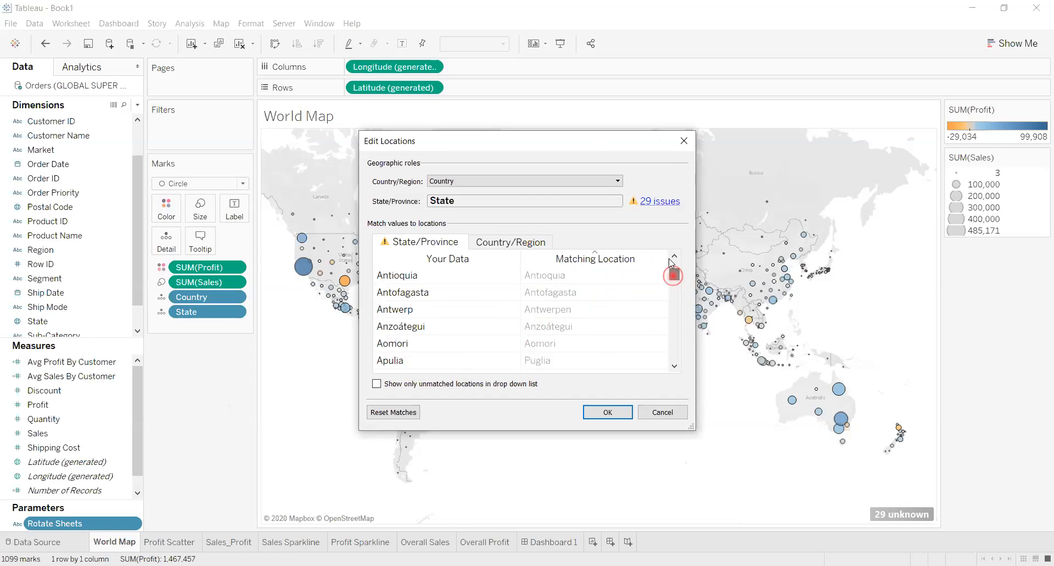
pyautogui.moveTo(673, 273); pyautogui.dragTo(674, 263)
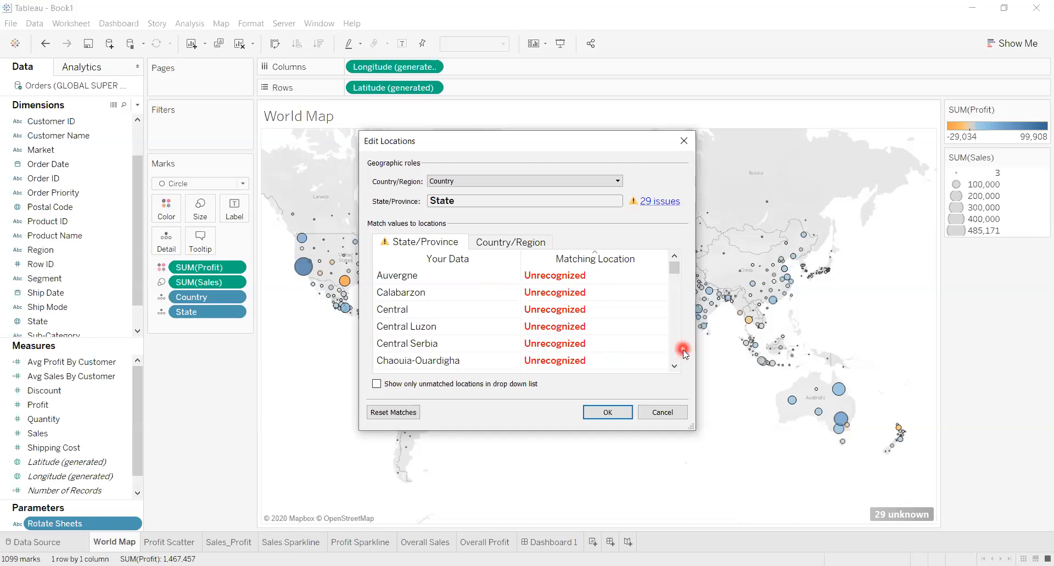
pyautogui.click(667, 415)
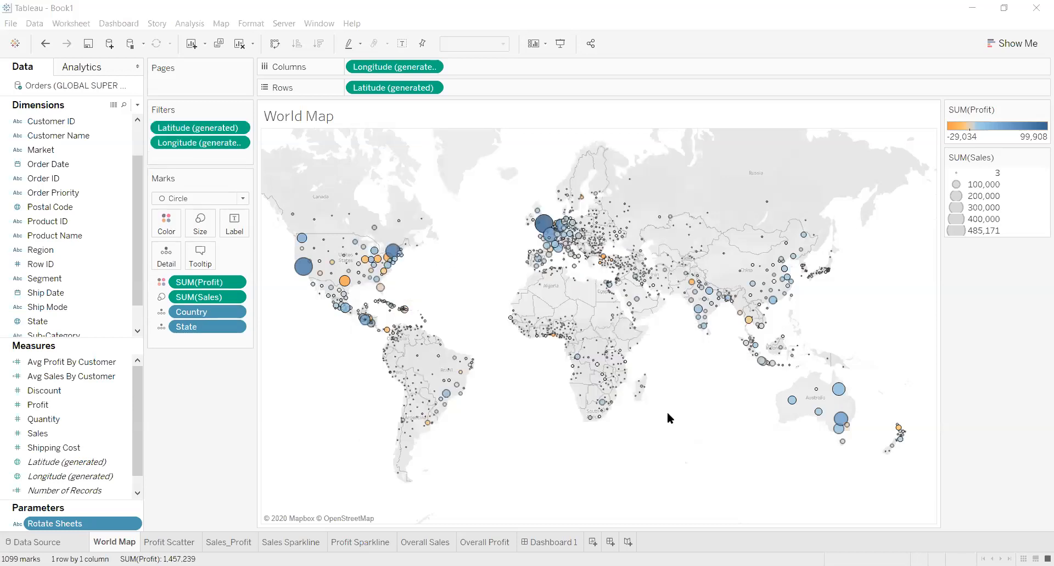
pyautogui.click(750, 501)
# Start a new calculated field named Select a Sheet
pyautogui.click(137, 104)
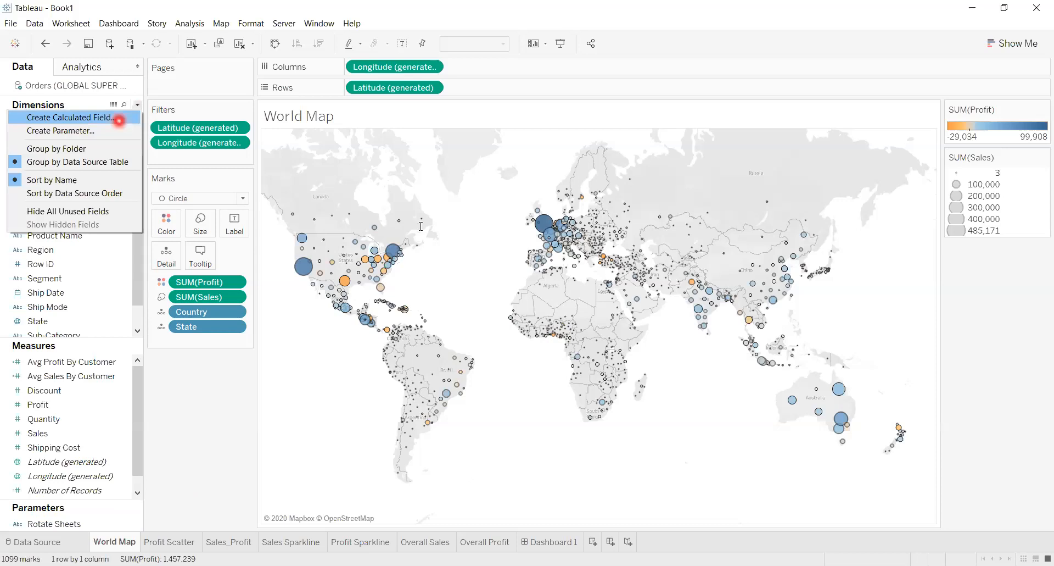
pyautogui.click(119, 120)
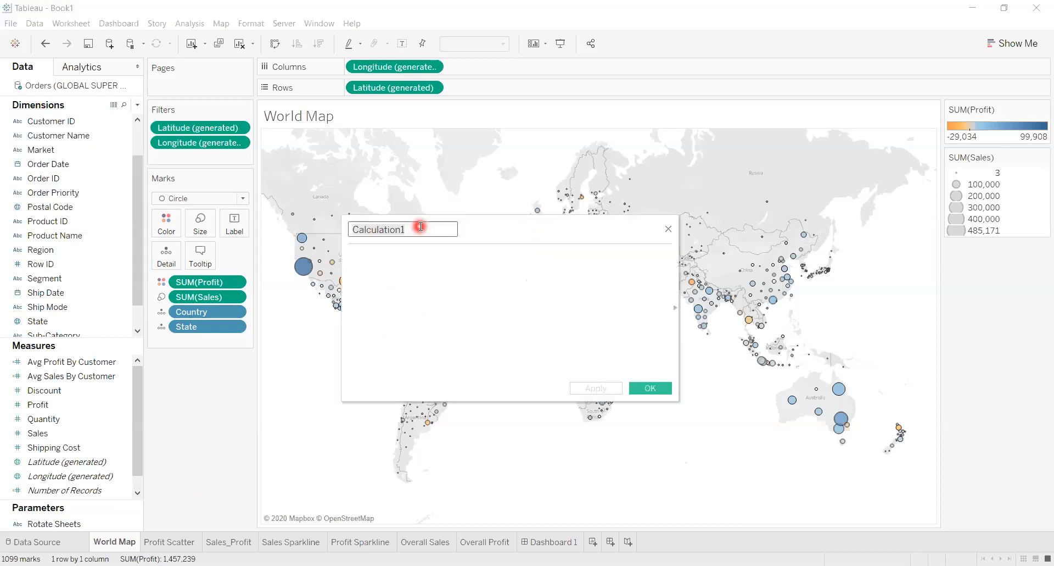
pyautogui.doubleClick(421, 226)
pyautogui.press('BackSpace')
pyautogui.write('Sele')
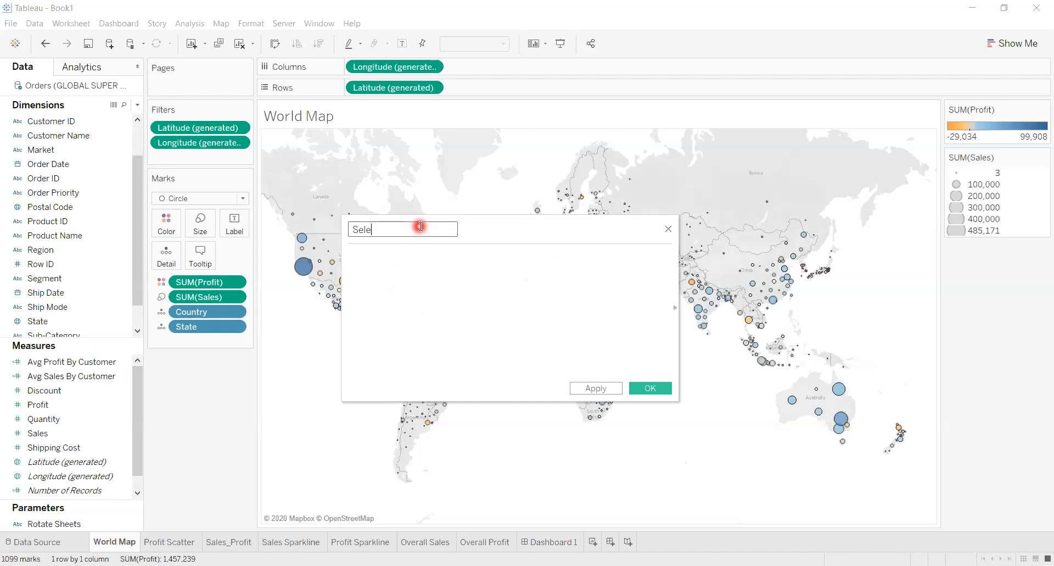
pyautogui.write('ct a Sheet')
# Define the calculation as [Rotate Sheets] and save the calculated field
pyautogui.click(421, 255)
pyautogui.write('[Ro')
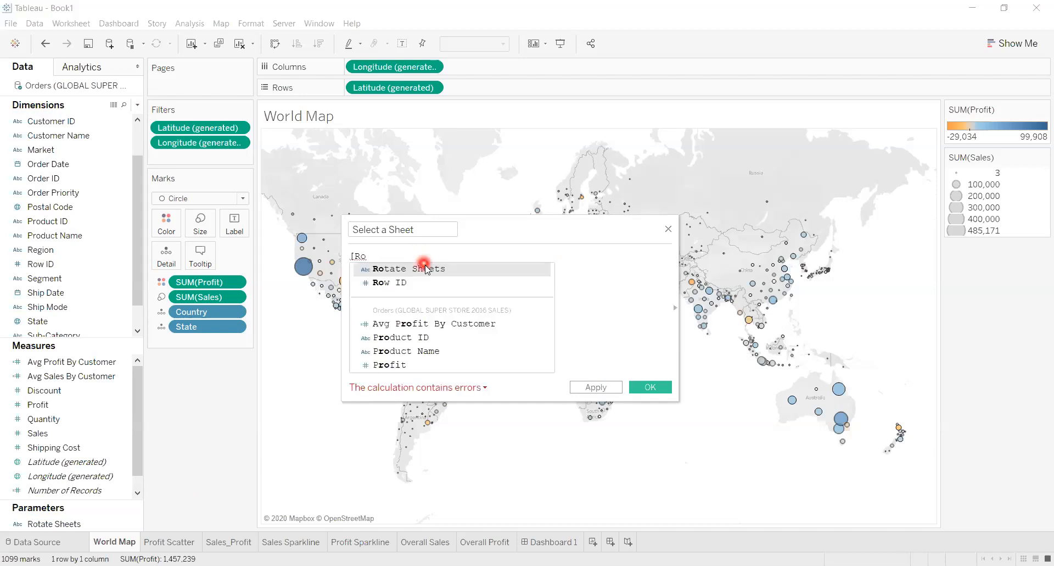
pyautogui.click(426, 267)
pyautogui.click(471, 267)
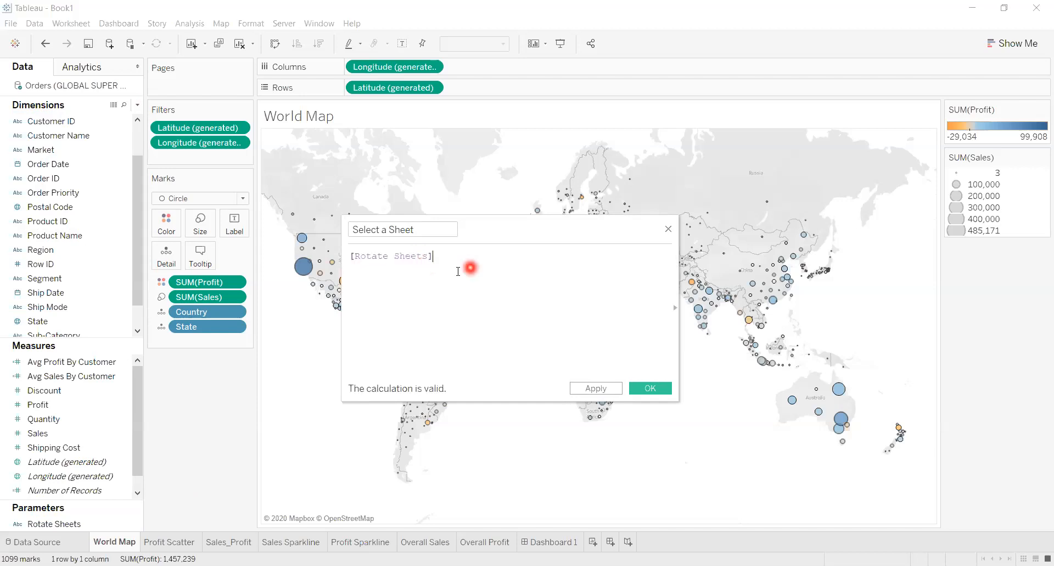
pyautogui.click(152, 501)
pyautogui.click(431, 271)
pyautogui.click(461, 299)
pyautogui.click(133, 197)
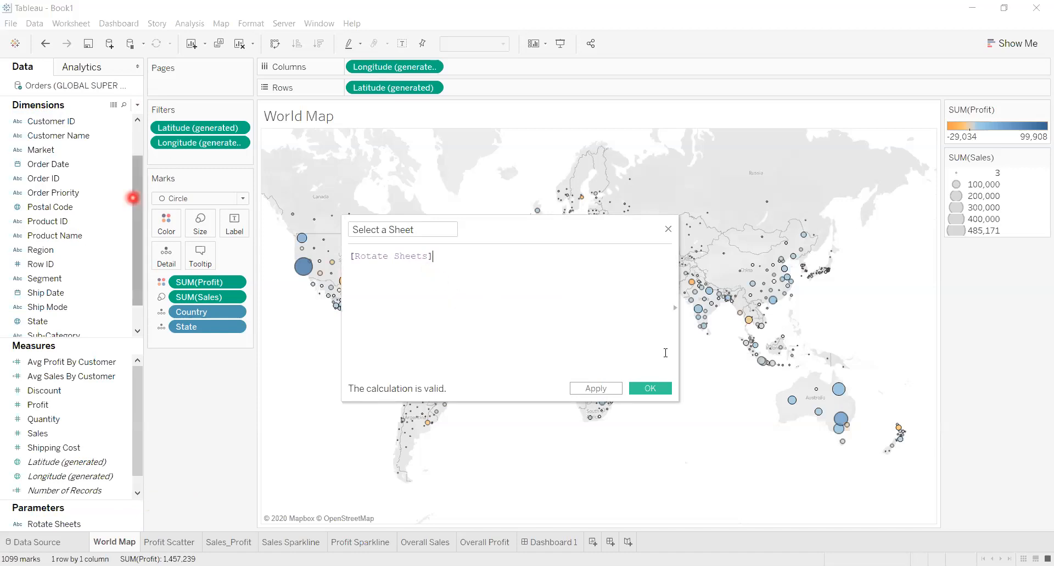
pyautogui.click(595, 389)
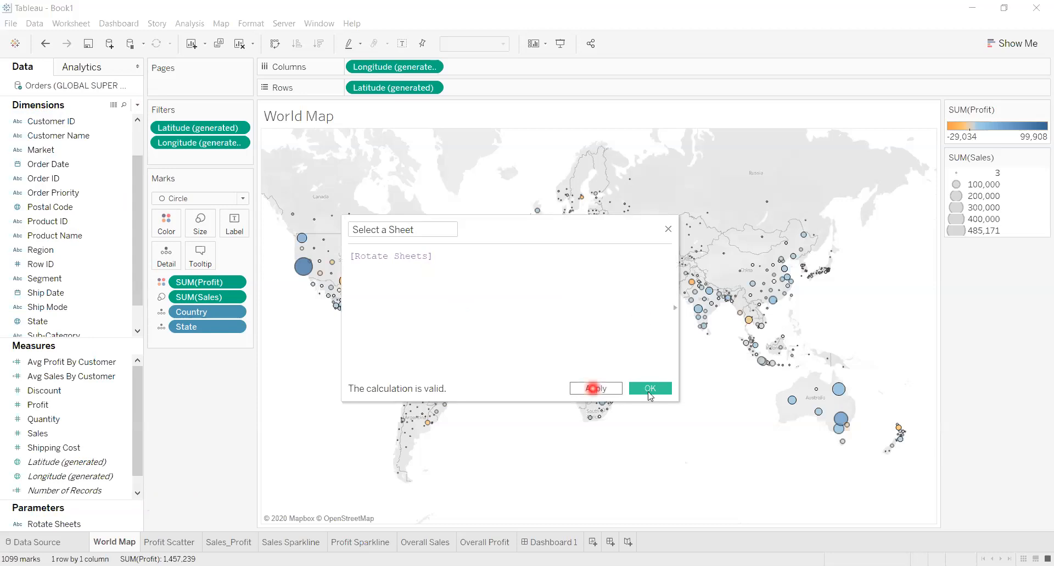
# Filter the World Map sheet by Select a Sheet, using a custom value list that contains World Map
pyautogui.moveTo(55, 292); pyautogui.dragTo(196, 157)
pyautogui.click(472, 151)
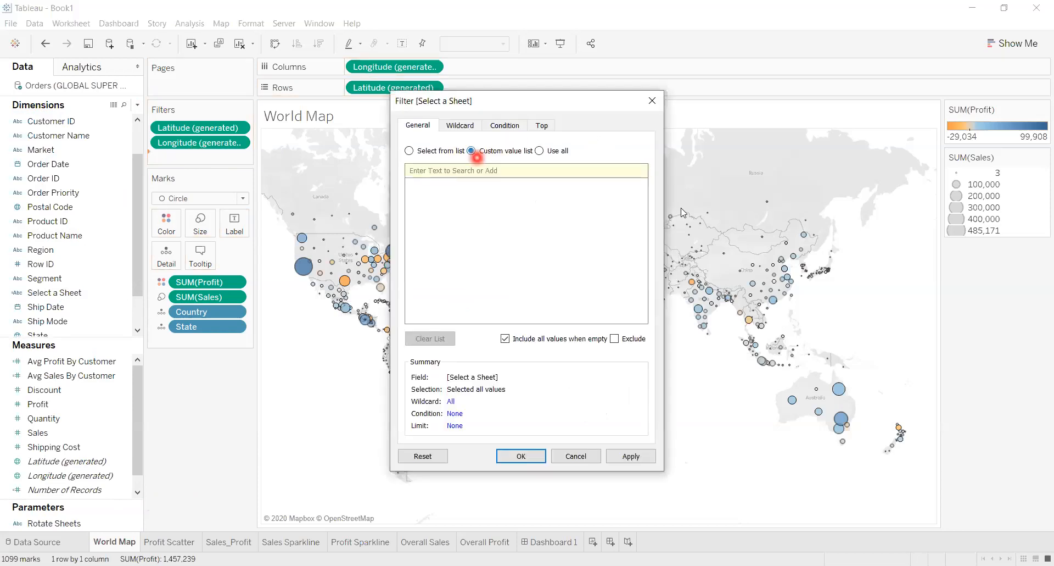
pyautogui.moveTo(520, 113); pyautogui.dragTo(311, 257)
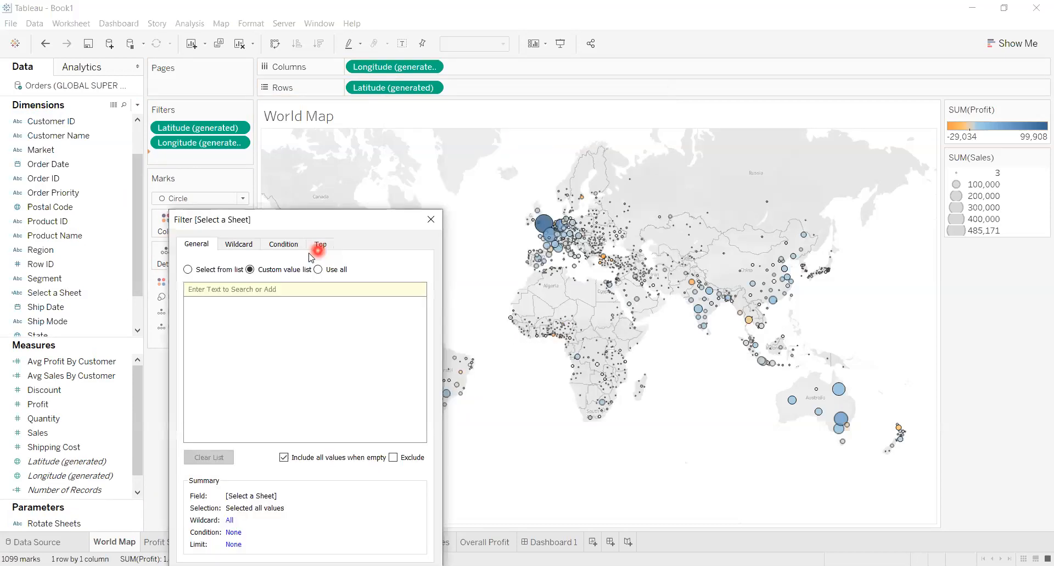
pyautogui.click(532, 208)
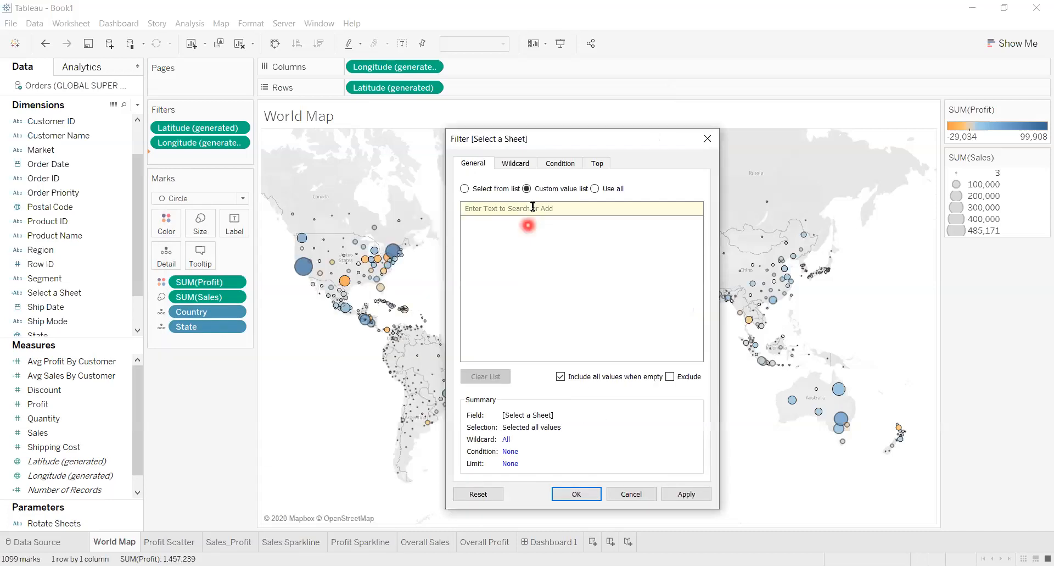
pyautogui.write('World Map')
pyautogui.click(688, 208)
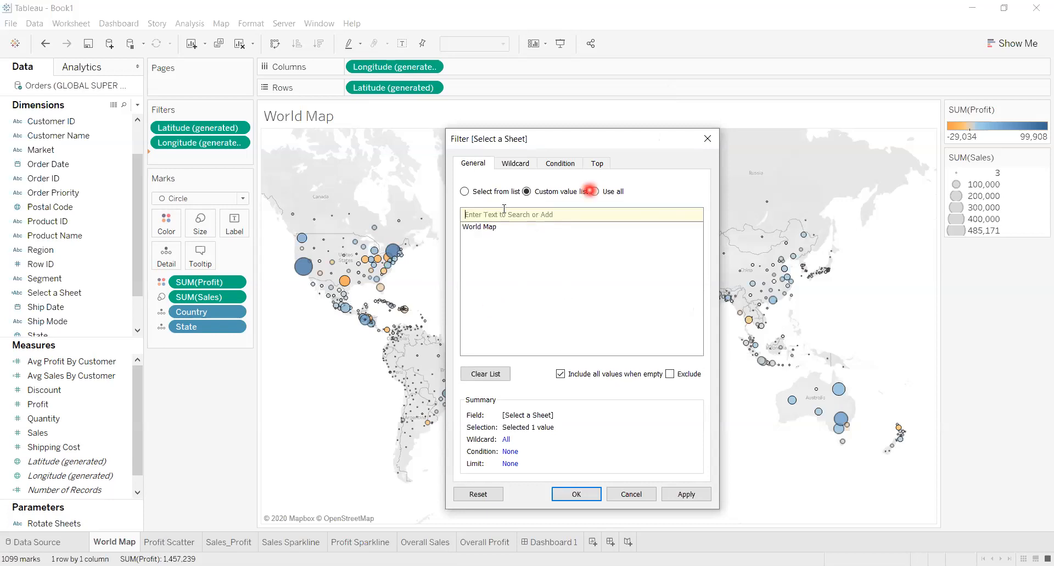
pyautogui.click(696, 493)
pyautogui.click(701, 496)
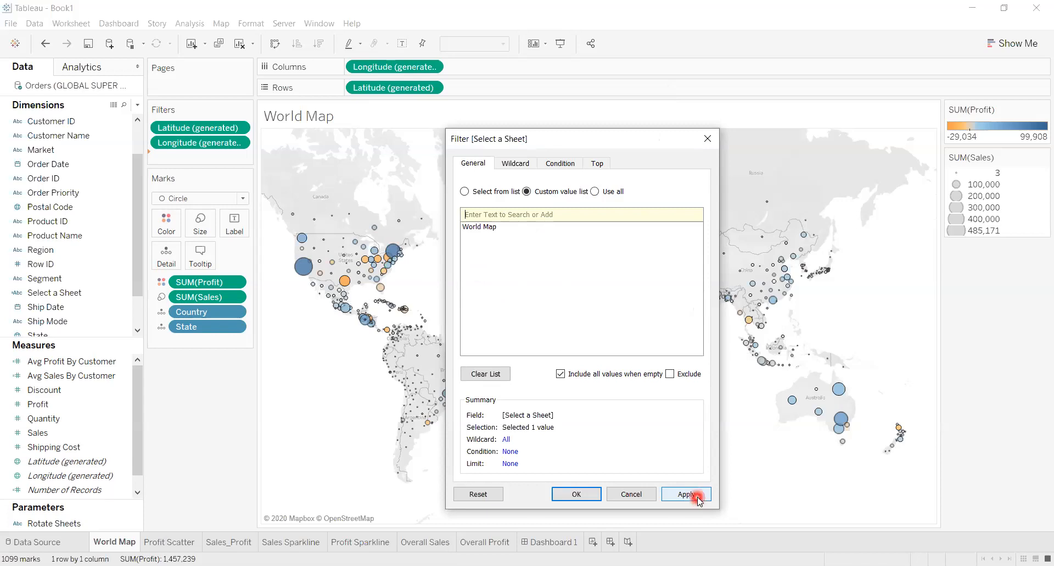
pyautogui.click(584, 495)
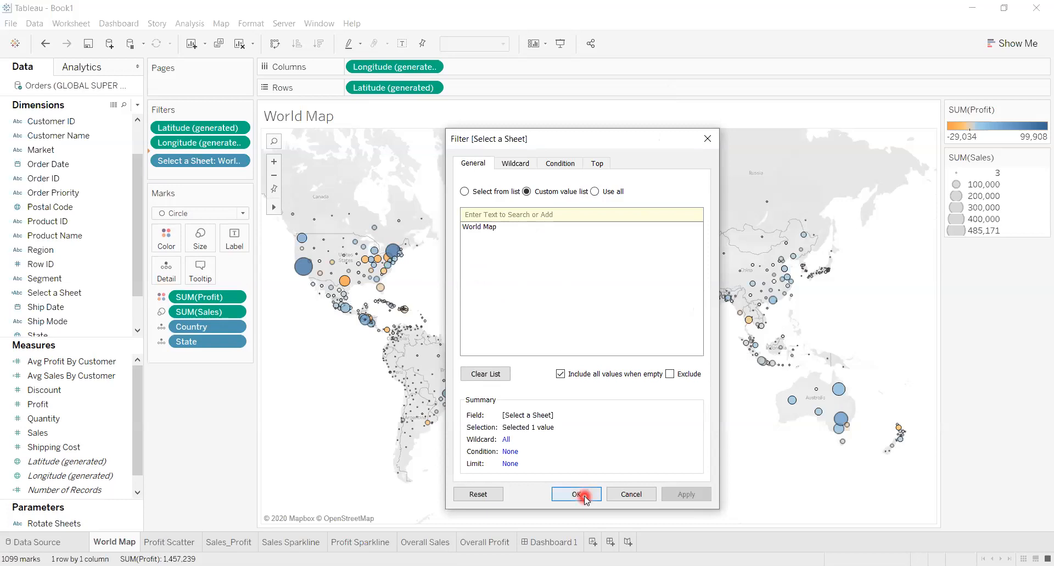
# Open the Profit Scatter sheet, widen the data pane slightly and bring Select a Sheet into view among the dimensions
pyautogui.click(179, 544)
pyautogui.click(70, 255)
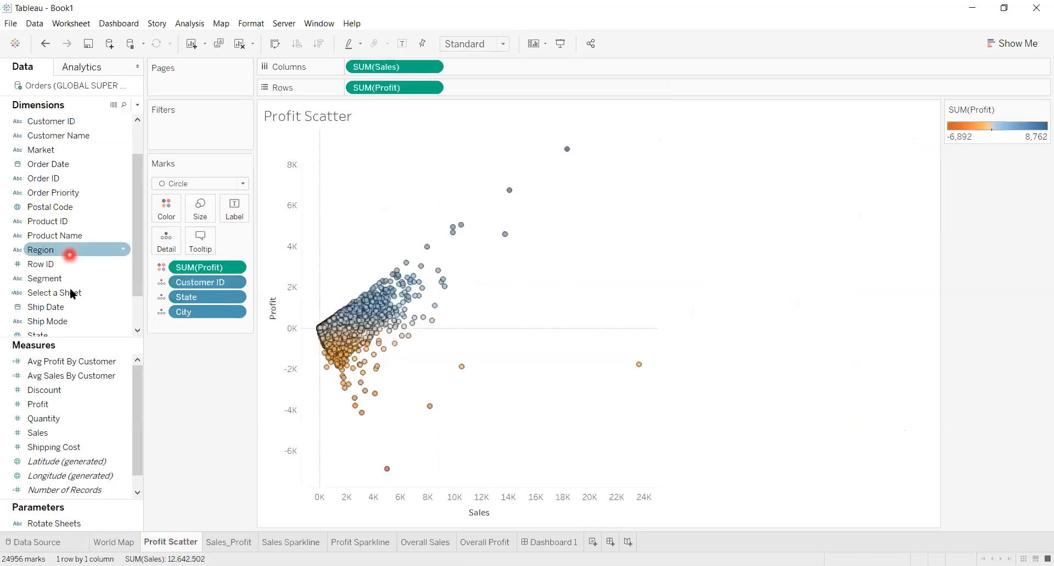
pyautogui.click(172, 179)
pyautogui.moveTo(138, 241); pyautogui.dragTo(131, 236)
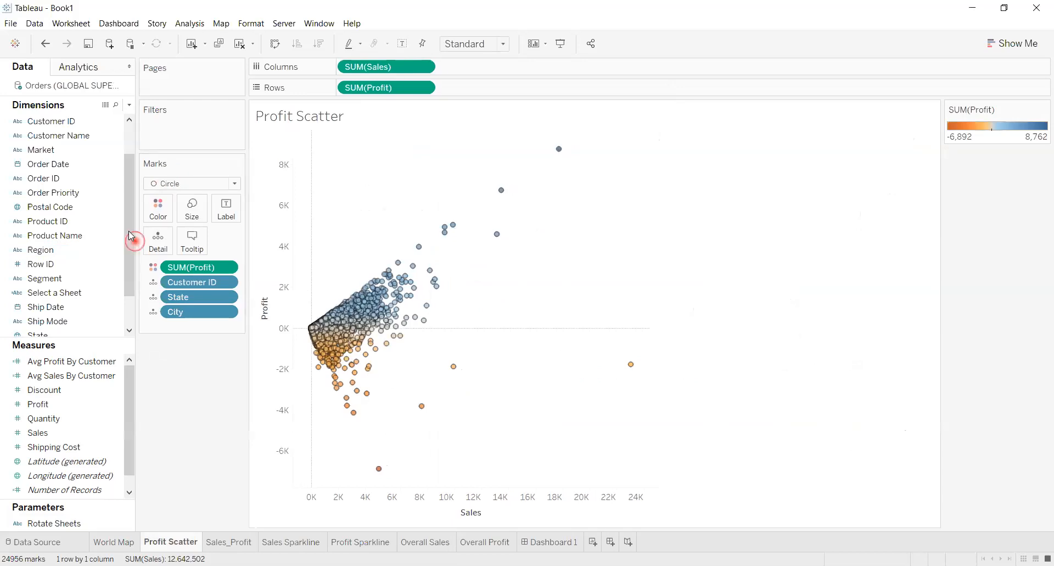
pyautogui.scroll(-1, 123, 282)
pyautogui.click(89, 297)
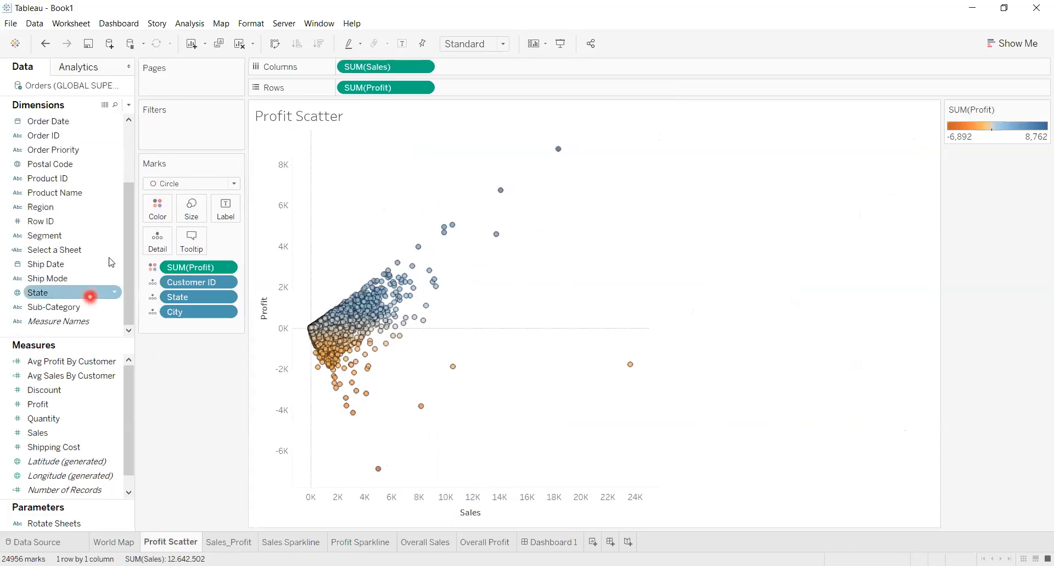
pyautogui.click(131, 235)
pyautogui.moveTo(131, 235); pyautogui.dragTo(158, 253)
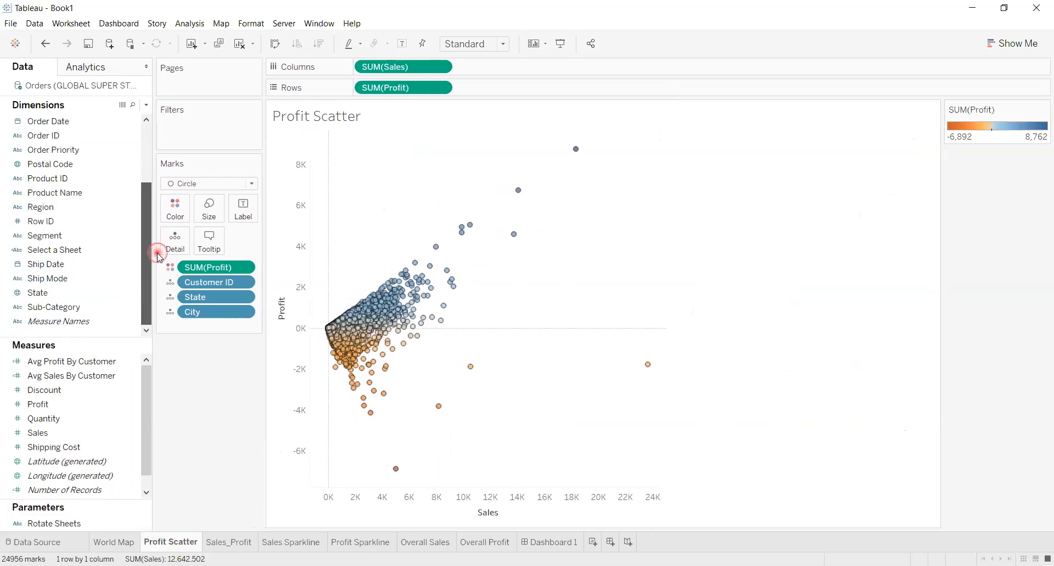
# Filter the Profit Scatter sheet by Select a Sheet, using a custom value list that contains Profit Scatter
pyautogui.moveTo(73, 249); pyautogui.dragTo(211, 131)
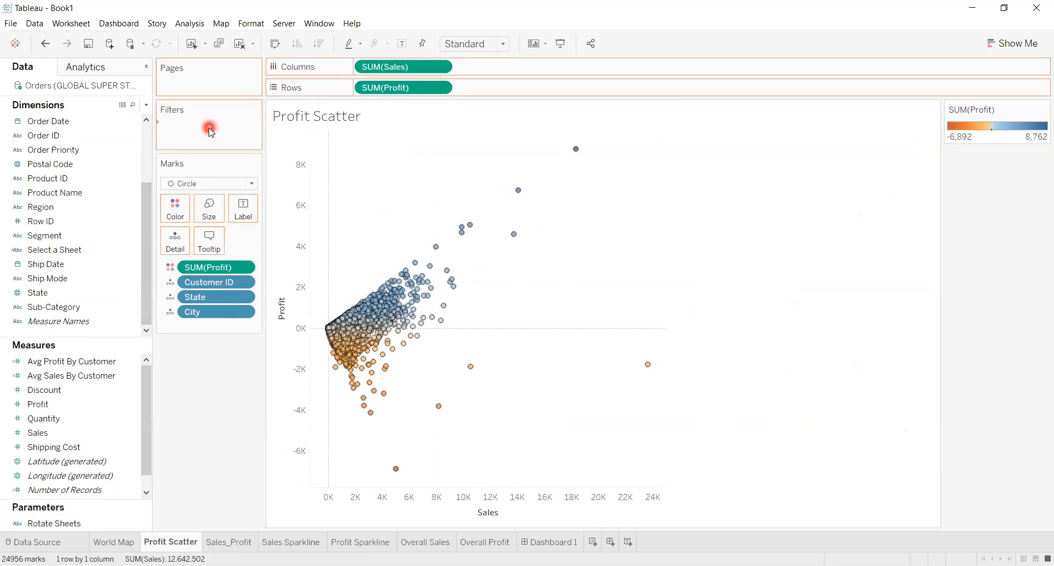
pyautogui.click(472, 151)
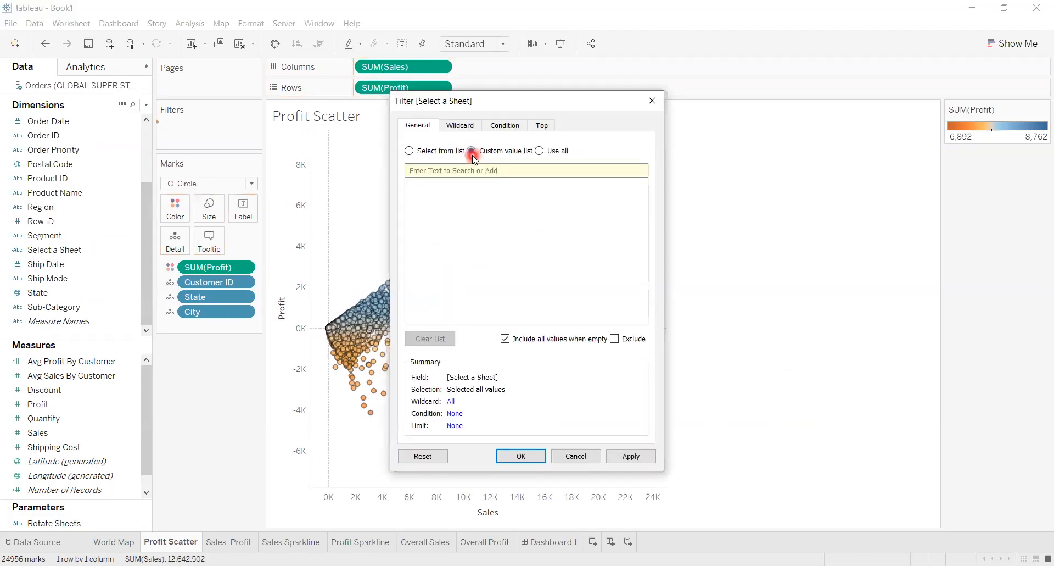
pyautogui.click(470, 171)
pyautogui.write('Profit Sa')
pyautogui.press('BackSpace')
pyautogui.write('catter')
pyautogui.click(633, 172)
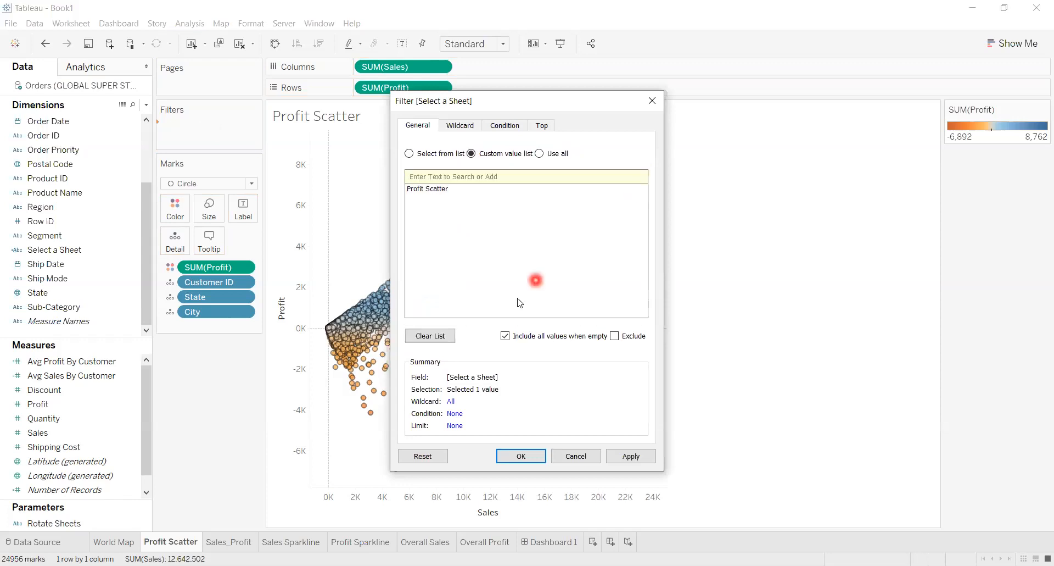
pyautogui.click(633, 457)
pyautogui.click(528, 459)
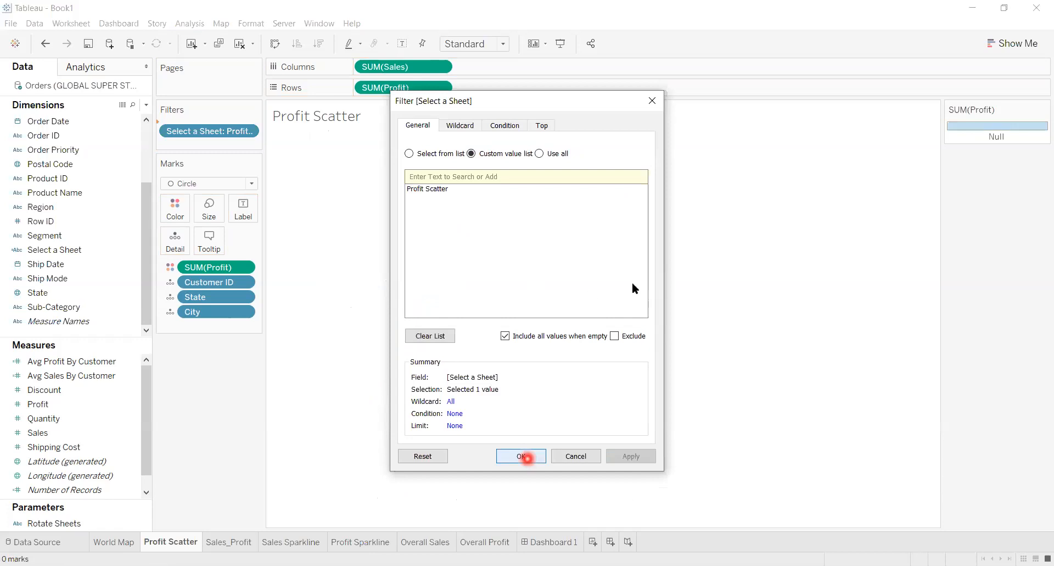
# Add Select a Sheet as a filter on the Sales_Profit sheet, entering Sales_Profit as the custom value
pyautogui.click(110, 544)
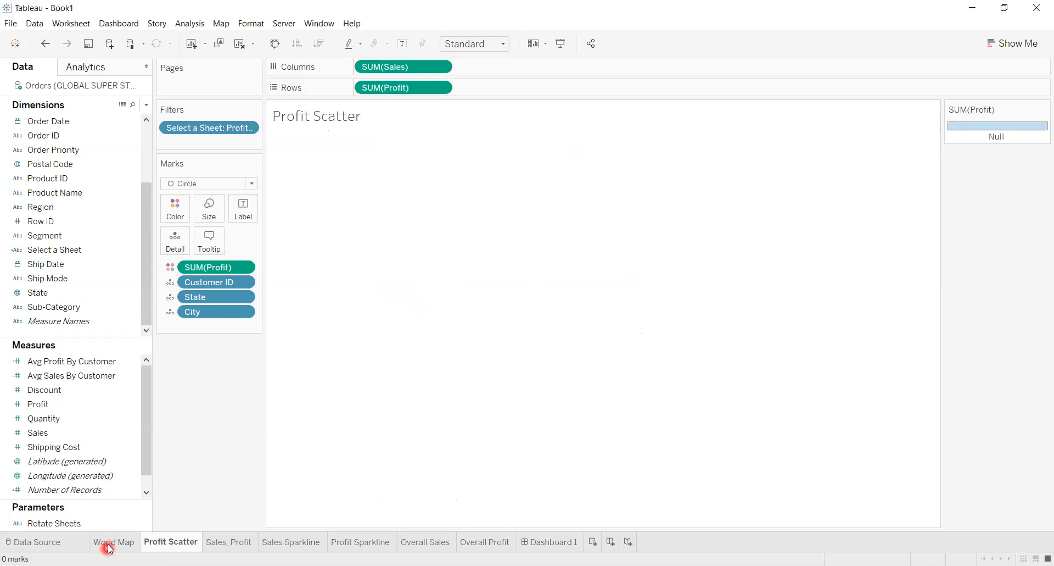
pyautogui.click(167, 544)
pyautogui.click(228, 544)
pyautogui.click(122, 308)
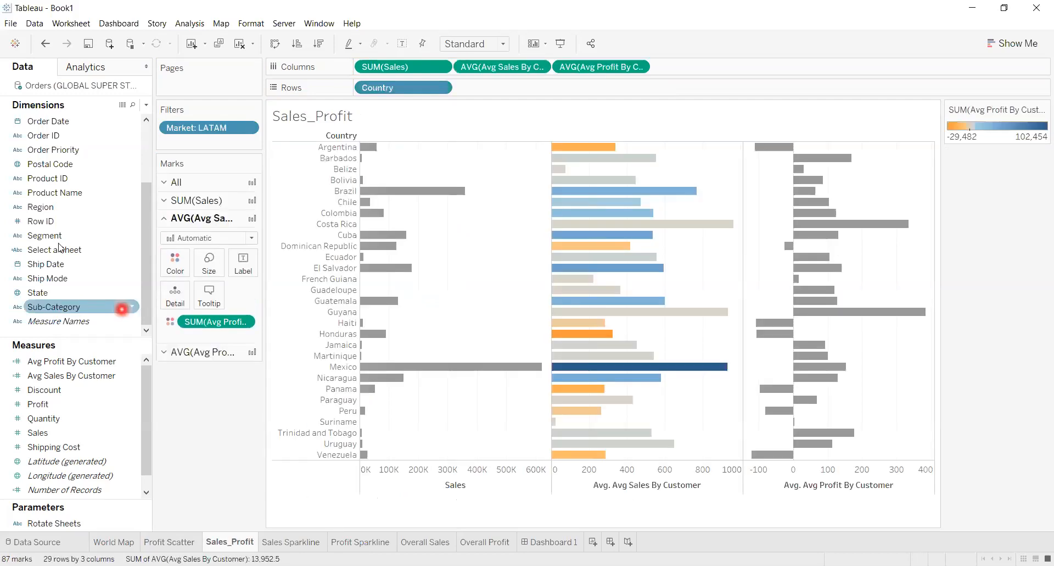
pyautogui.click(58, 250)
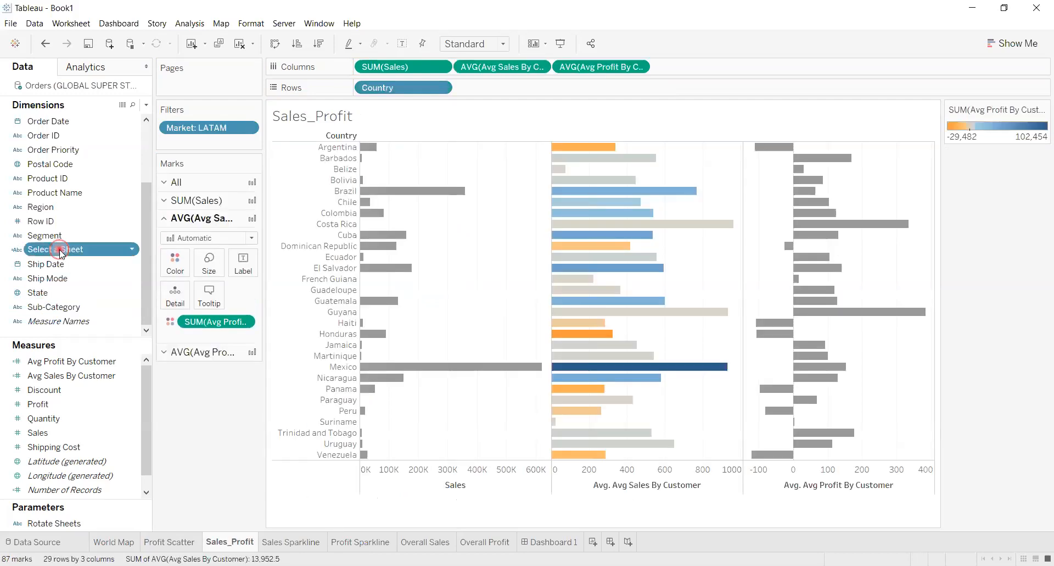
pyautogui.moveTo(175, 194); pyautogui.dragTo(200, 146)
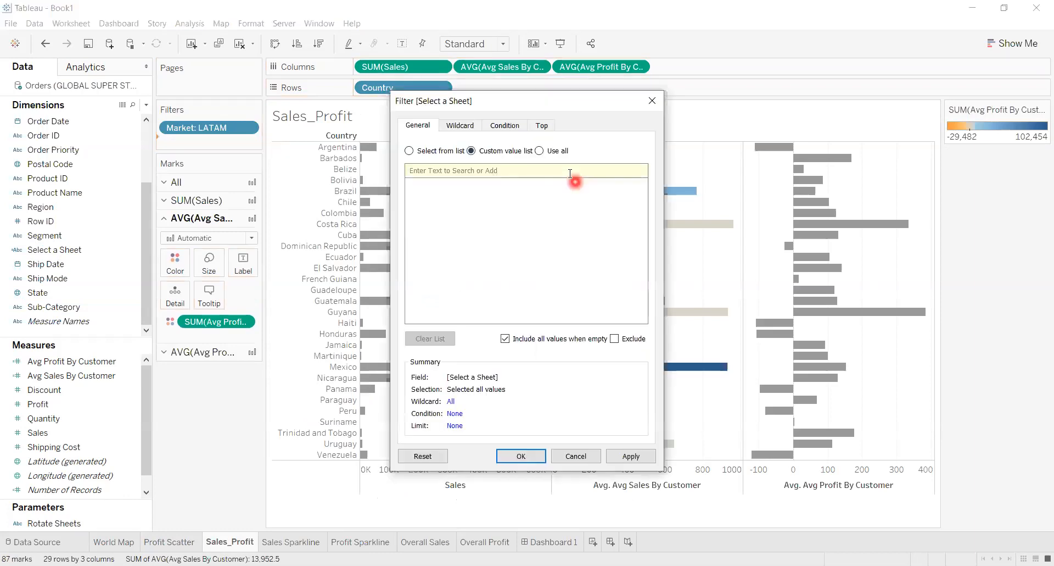
pyautogui.click(570, 173)
pyautogui.write('Sales_Profit')
pyautogui.click(617, 455)
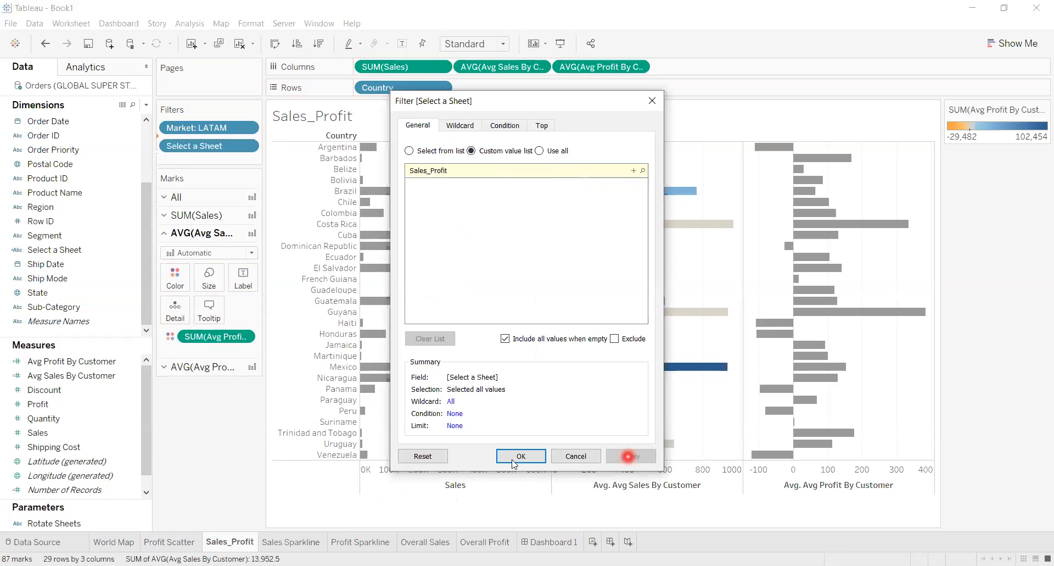
pyautogui.click(516, 456)
# Edit the Select a Sheet filter on Sales_Profit and add Sales_Profit to its custom value list
pyautogui.click(245, 143)
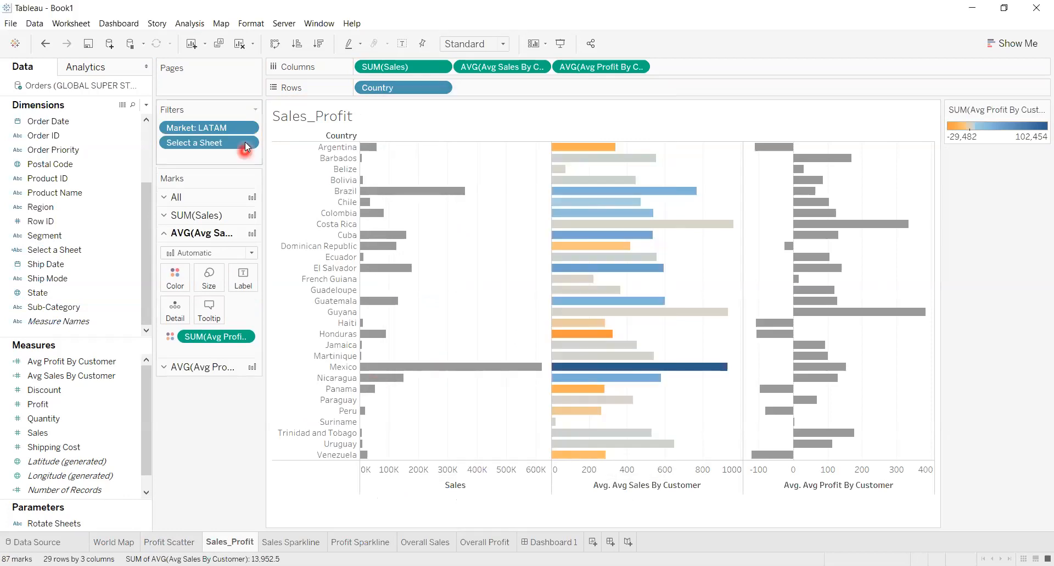
pyautogui.click(246, 142)
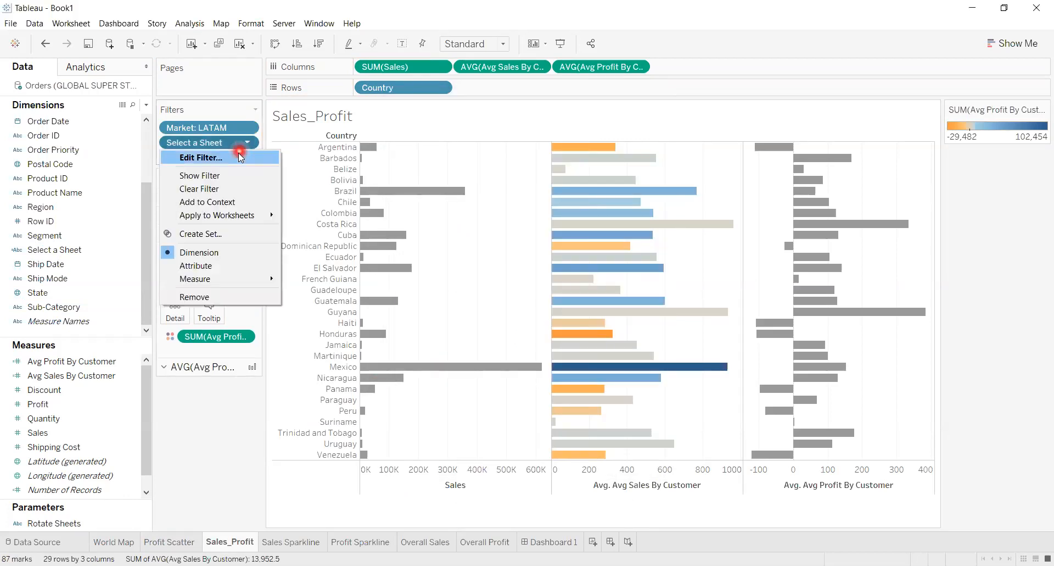
pyautogui.click(240, 154)
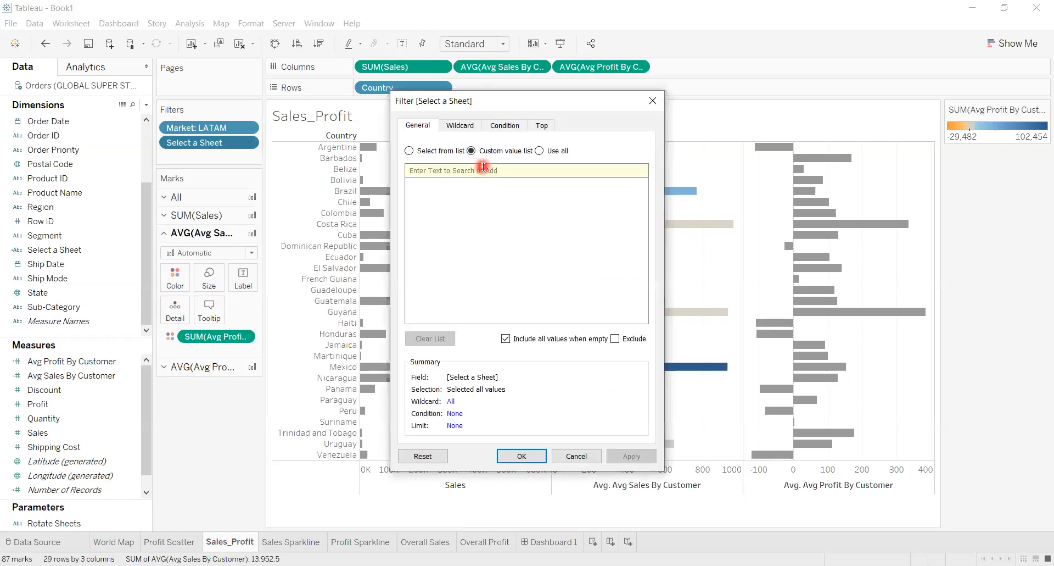
pyautogui.write('Sales_Profit')
pyautogui.click(635, 172)
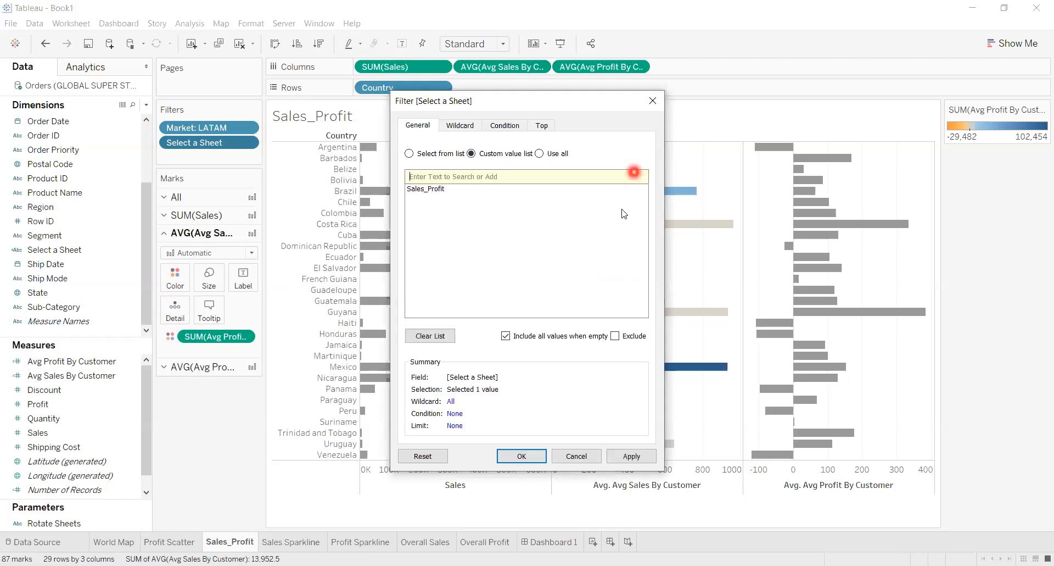
pyautogui.click(648, 457)
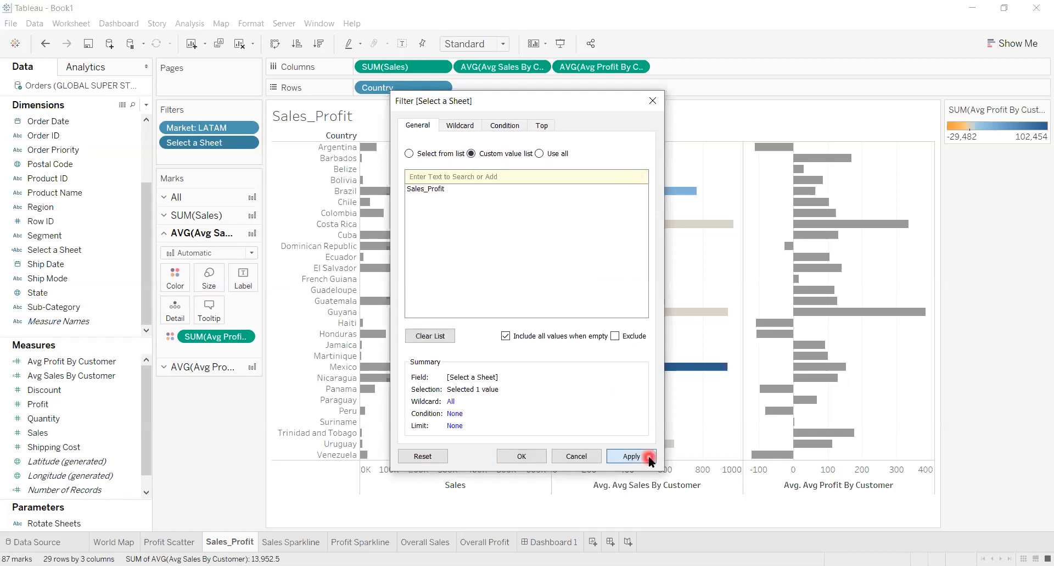
pyautogui.click(520, 457)
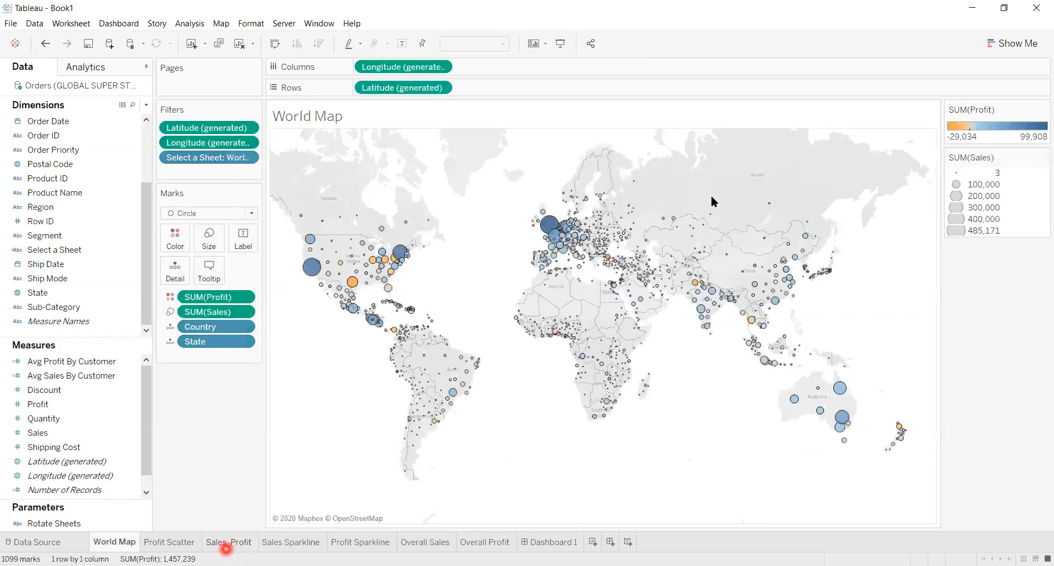
# Show the Rotate Sheets parameter control on the Sales_Profit sheet
pyautogui.click(710, 195)
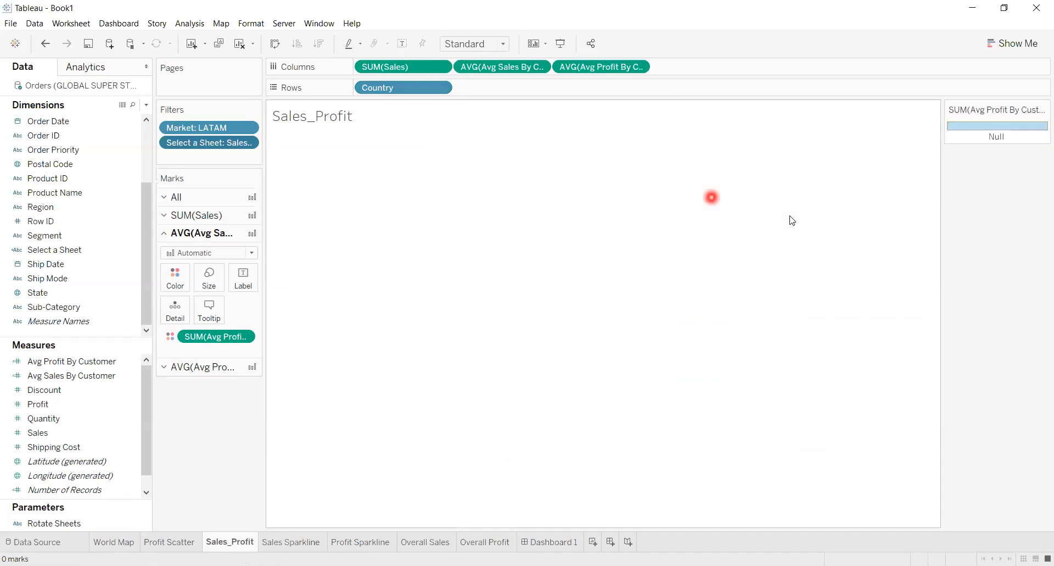
pyautogui.rightClick(792, 220)
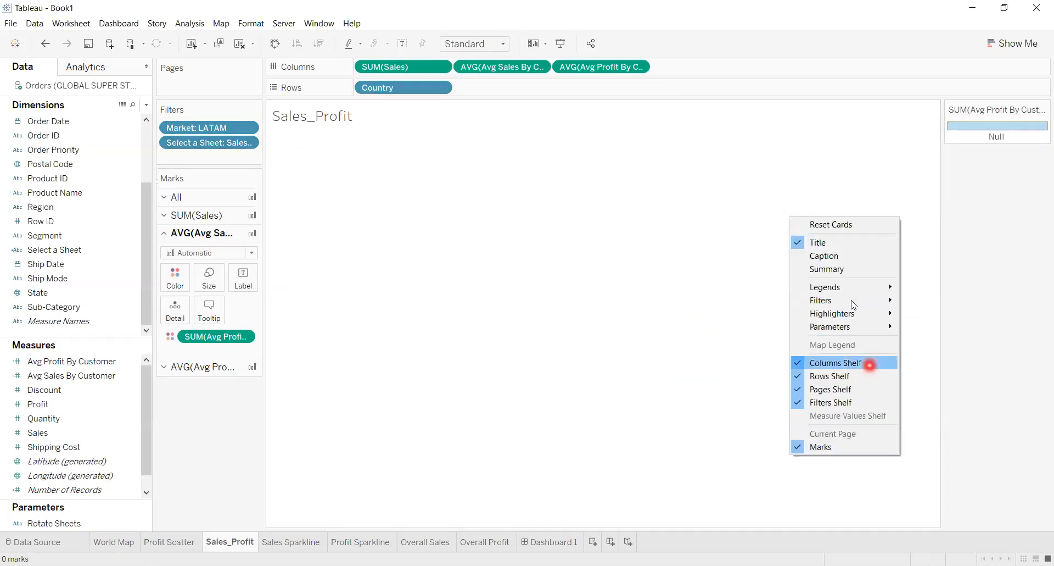
pyautogui.moveTo(859, 326)
pyautogui.click(944, 326)
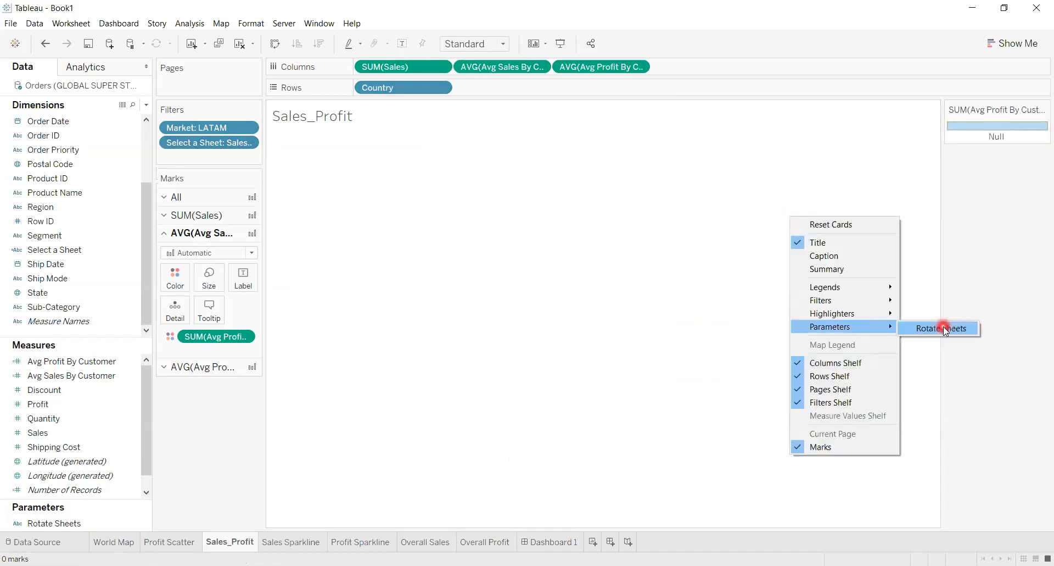
# Set the Rotate Sheets parameter to Profit Scatter and check the Profit Scatter sheet's view
pyautogui.click(1006, 175)
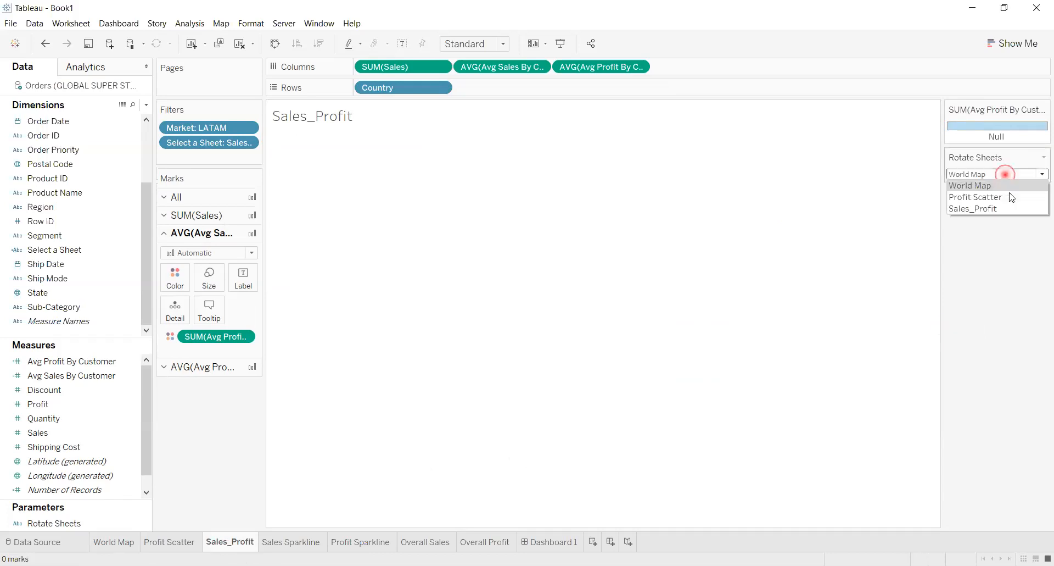
pyautogui.click(1009, 194)
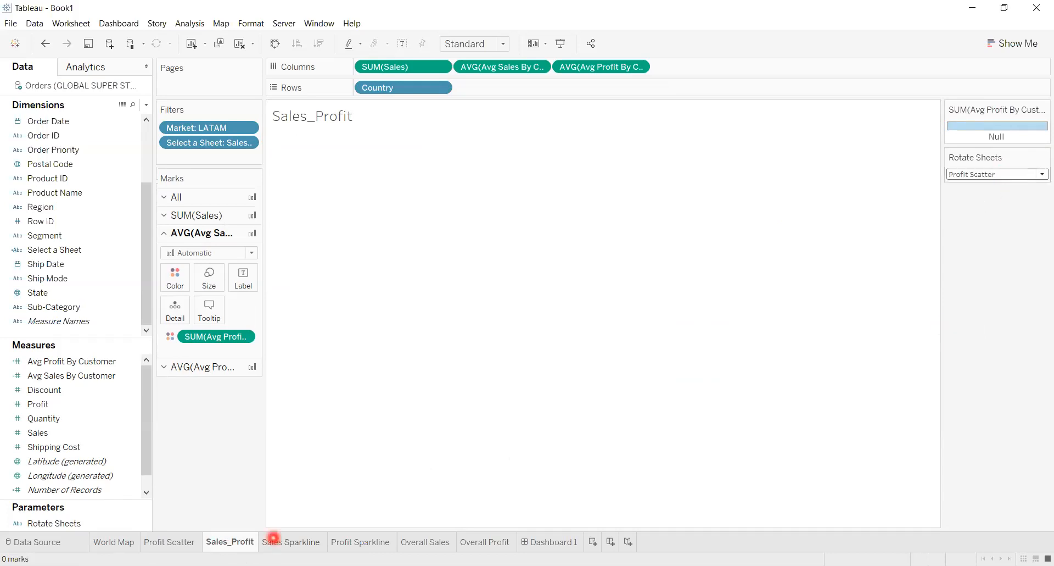
pyautogui.click(553, 350)
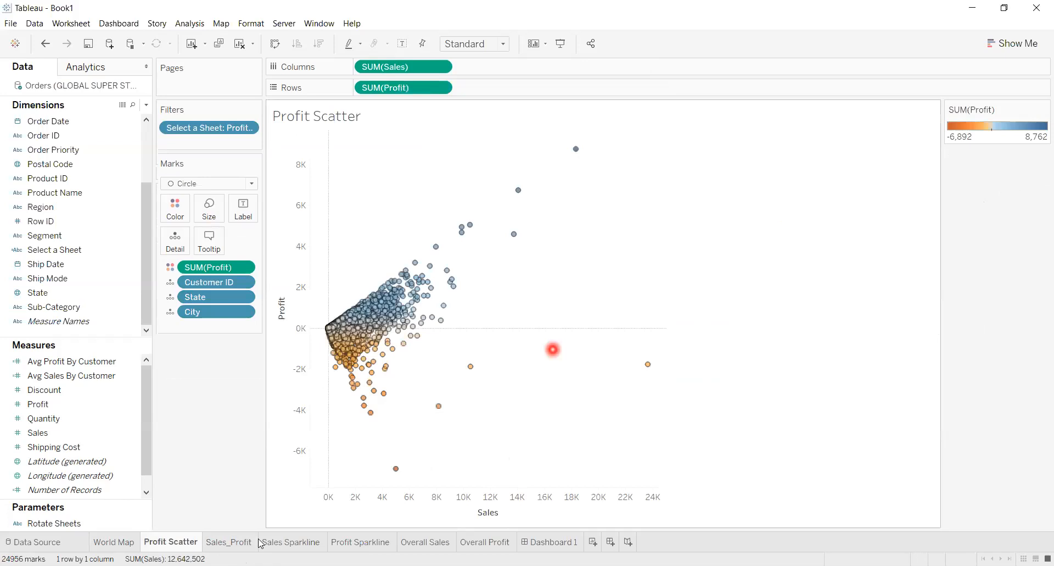
pyautogui.click(937, 244)
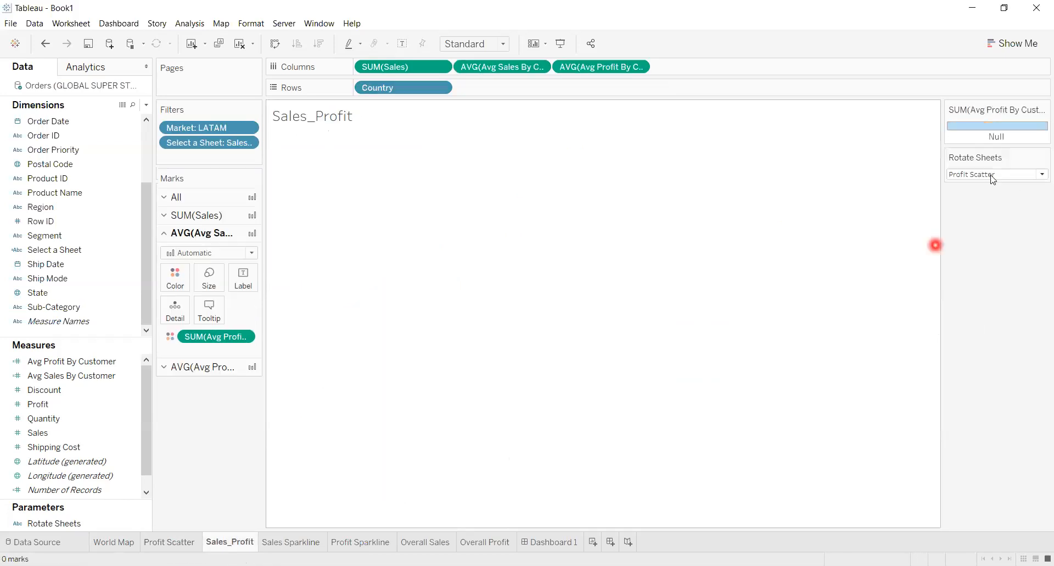
# Set the Rotate Sheets parameter to World Map and check the World Map sheet's view
pyautogui.click(991, 174)
pyautogui.click(986, 185)
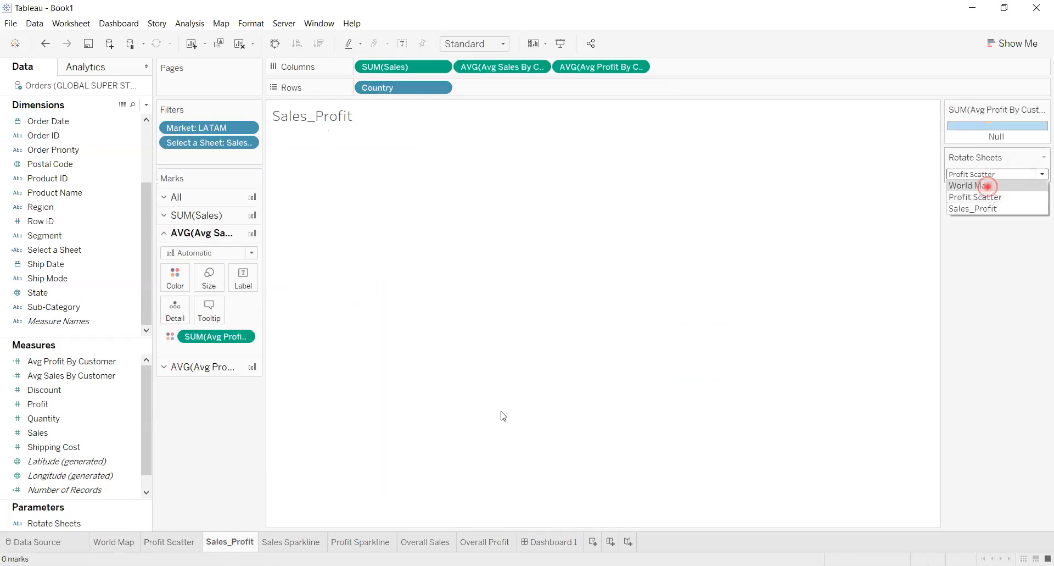
pyautogui.click(107, 543)
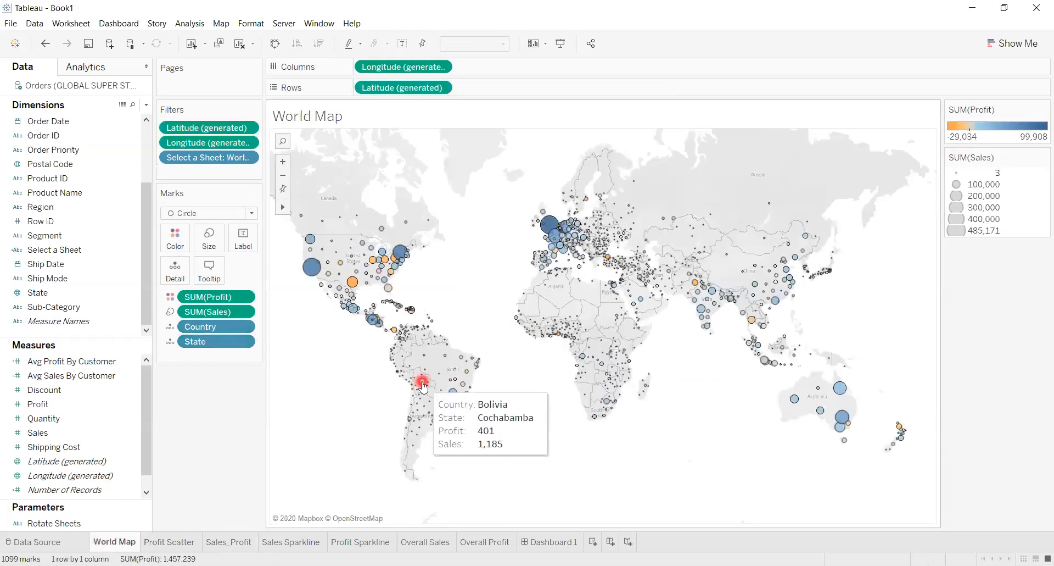
pyautogui.click(281, 385)
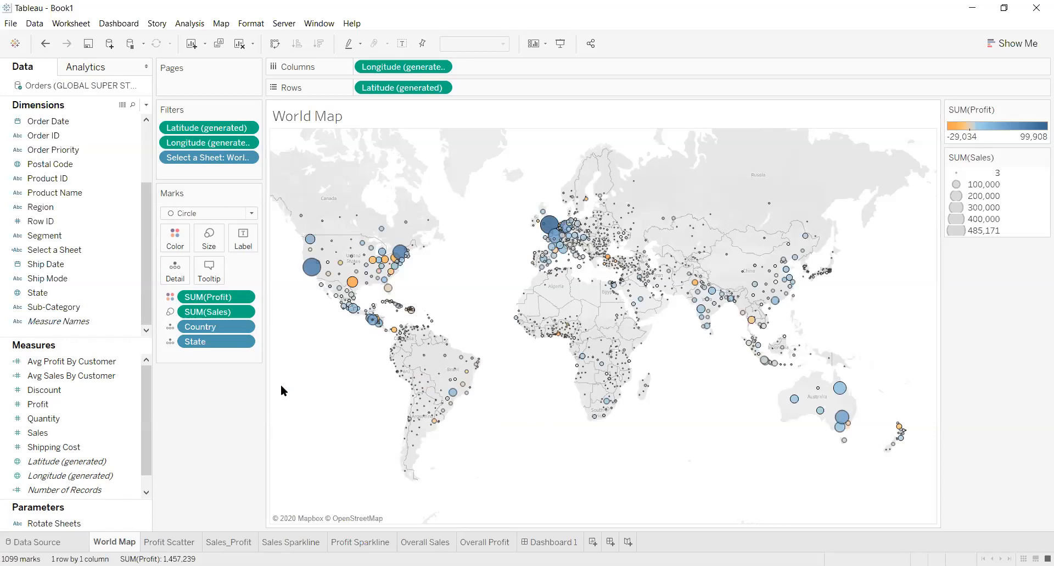